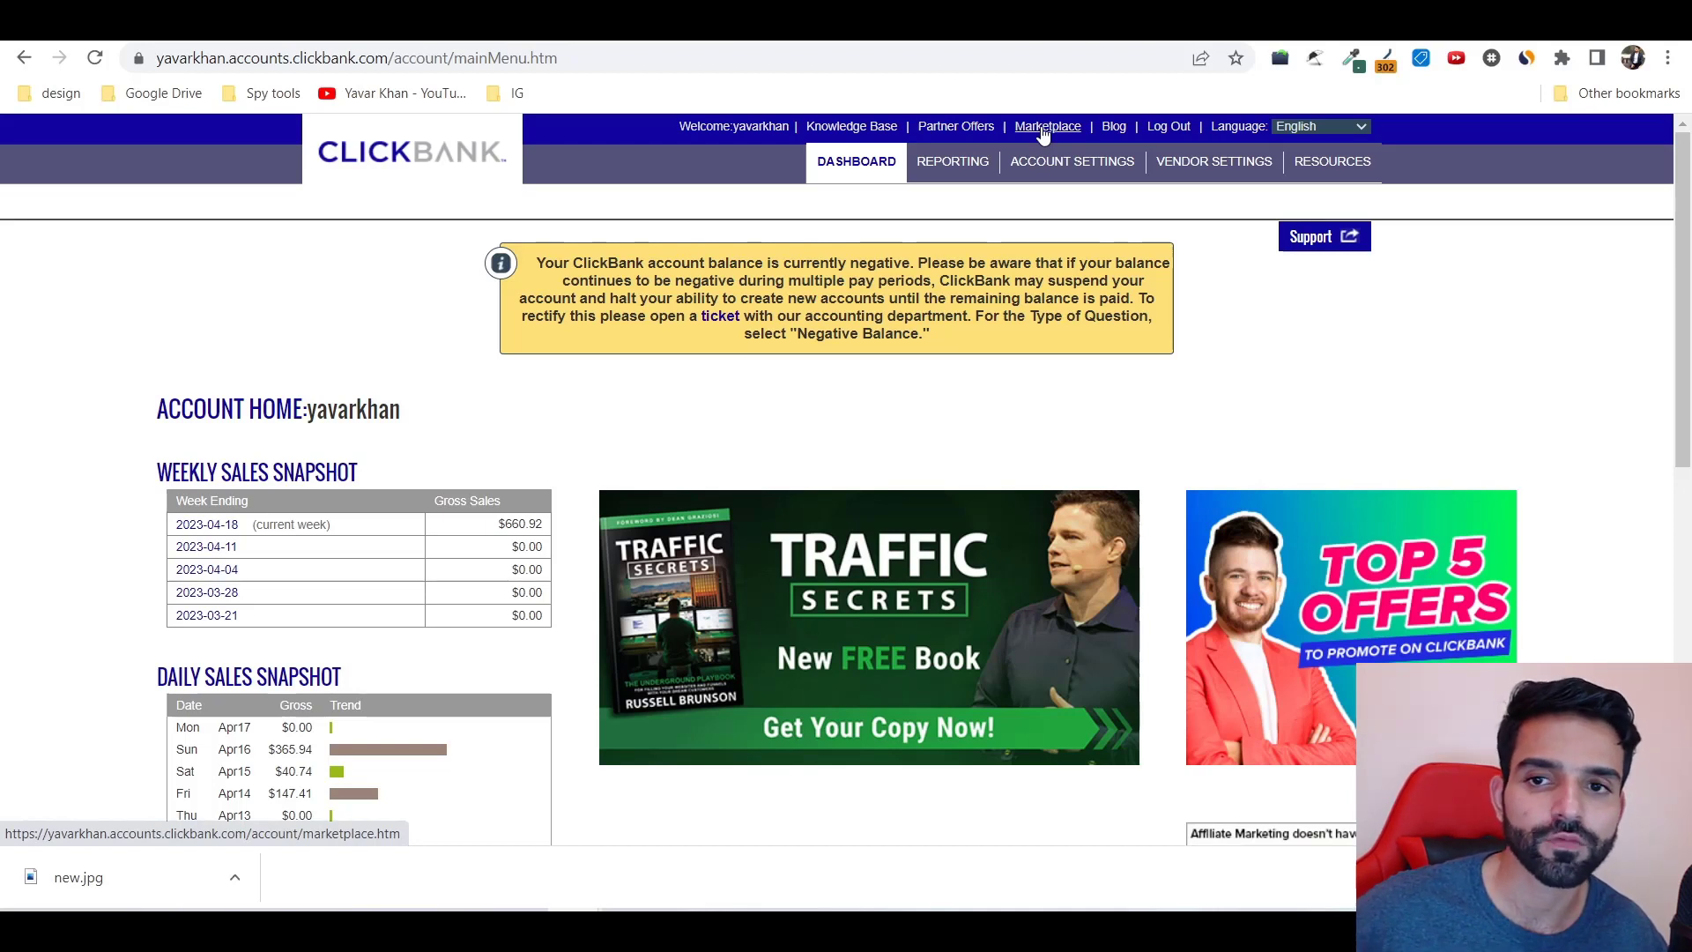
Open the ClickBank marketplace and list all offers across every category
left_click(1043, 127)
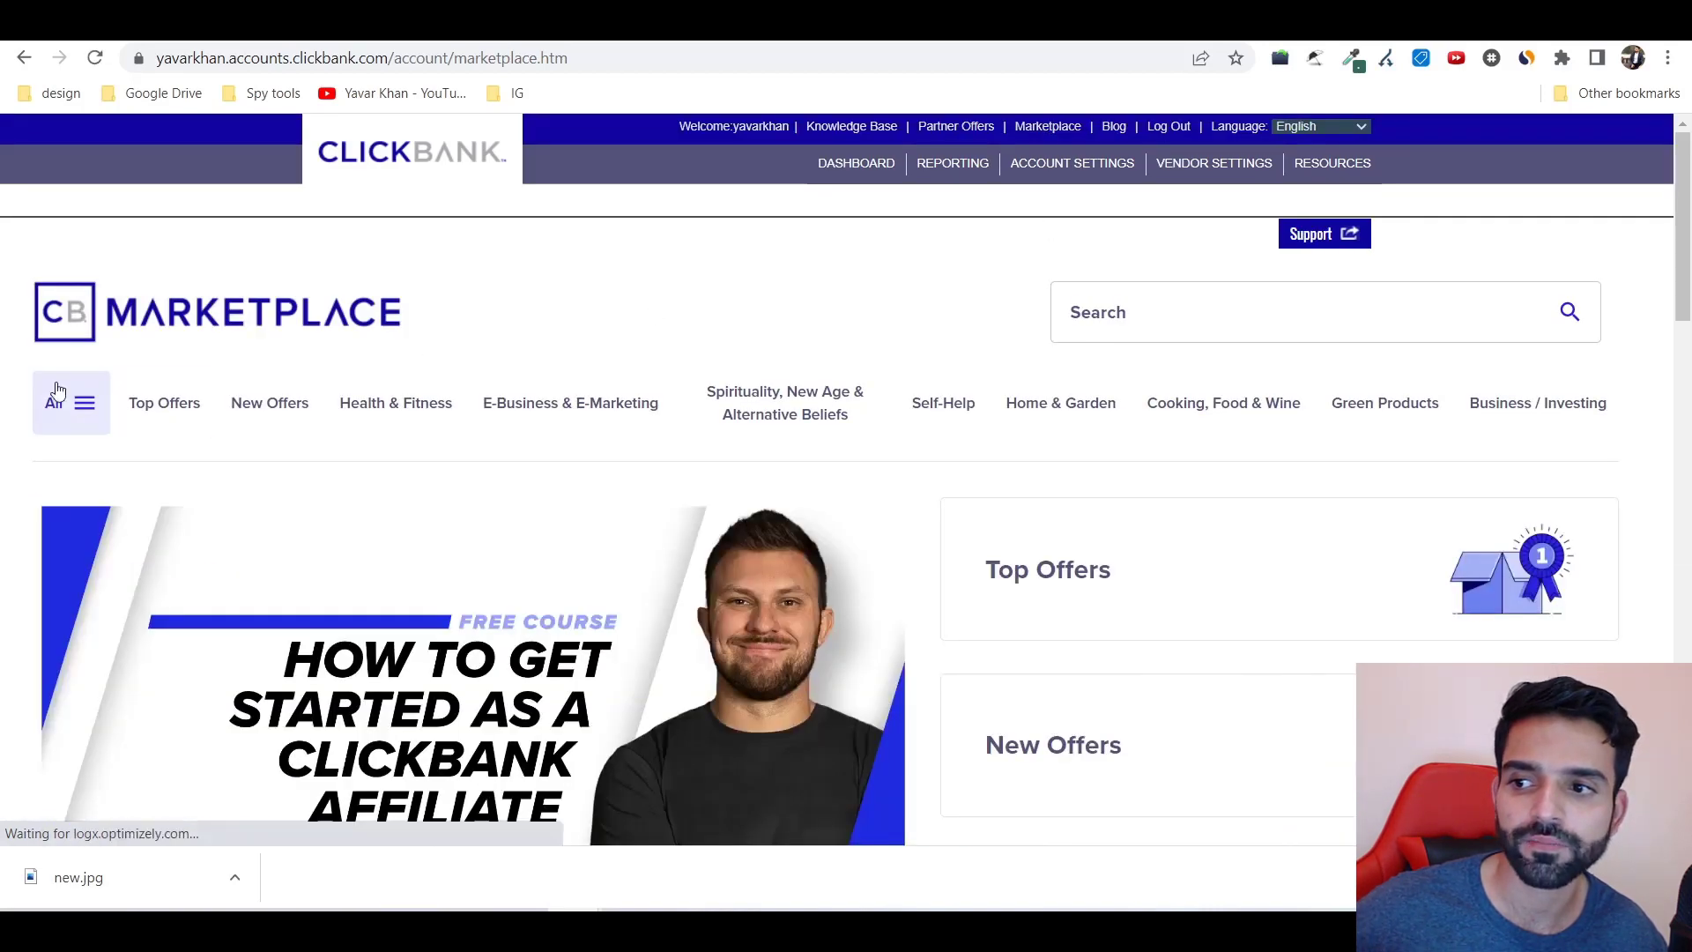
left_click(60, 402)
mouse_move(154, 308)
left_click(124, 230)
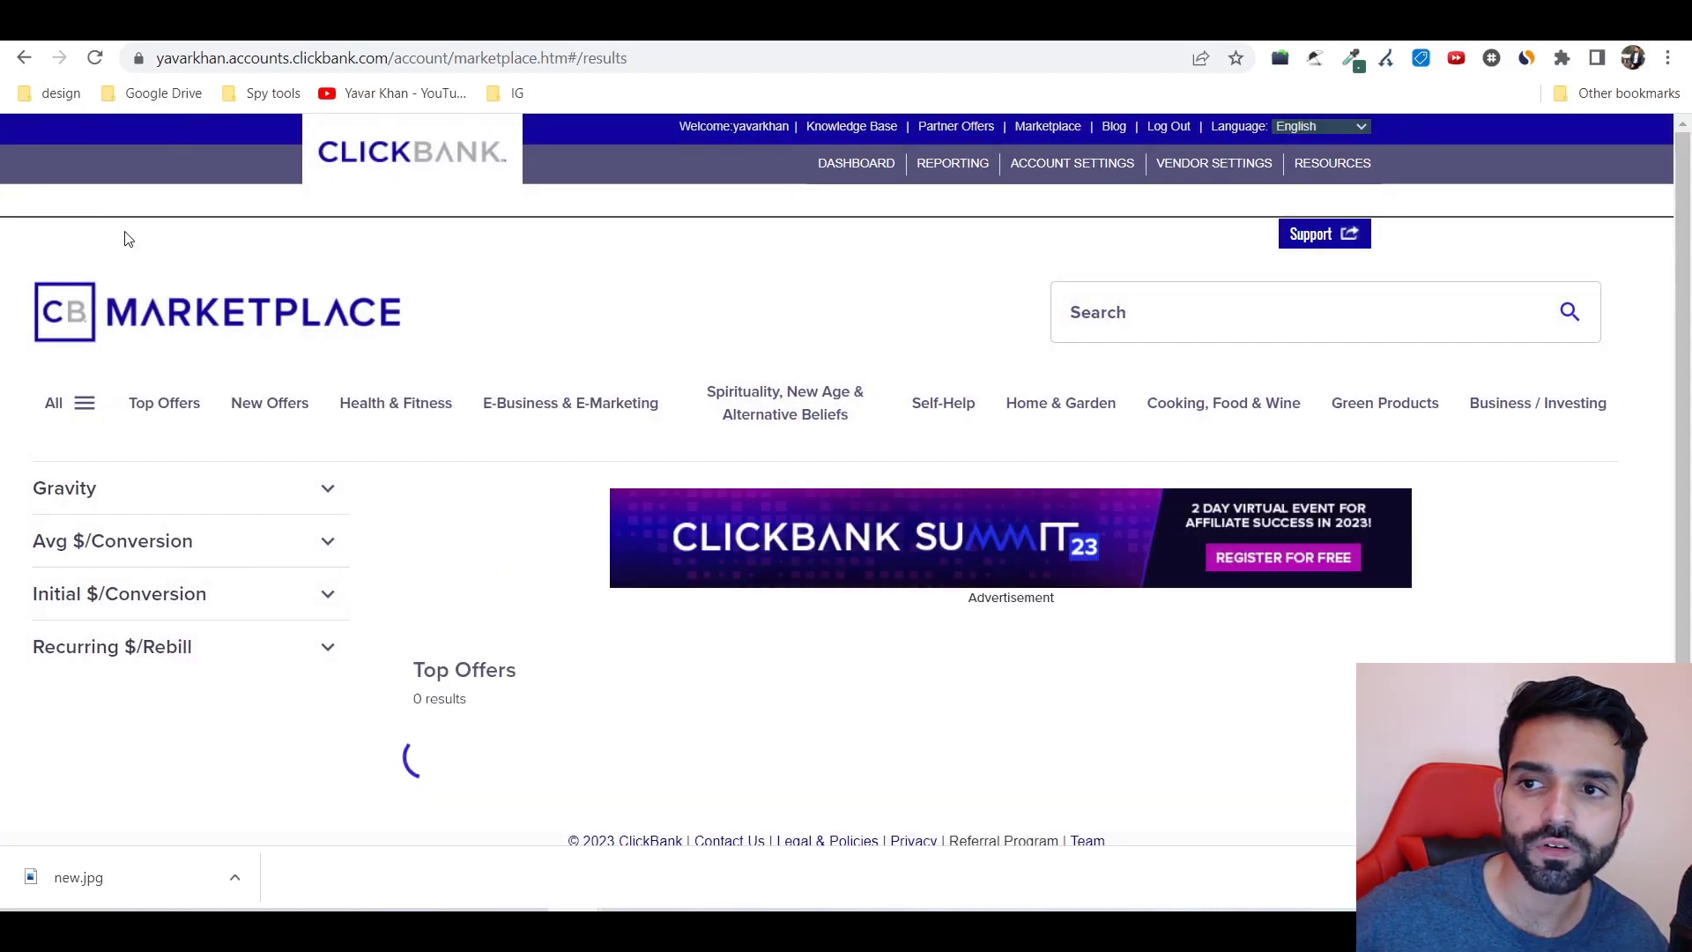
scroll(882, 427, "down", 5)
Sort the offers by Gravity: High-Low and scroll through the 2,249 results
left_click(1502, 242)
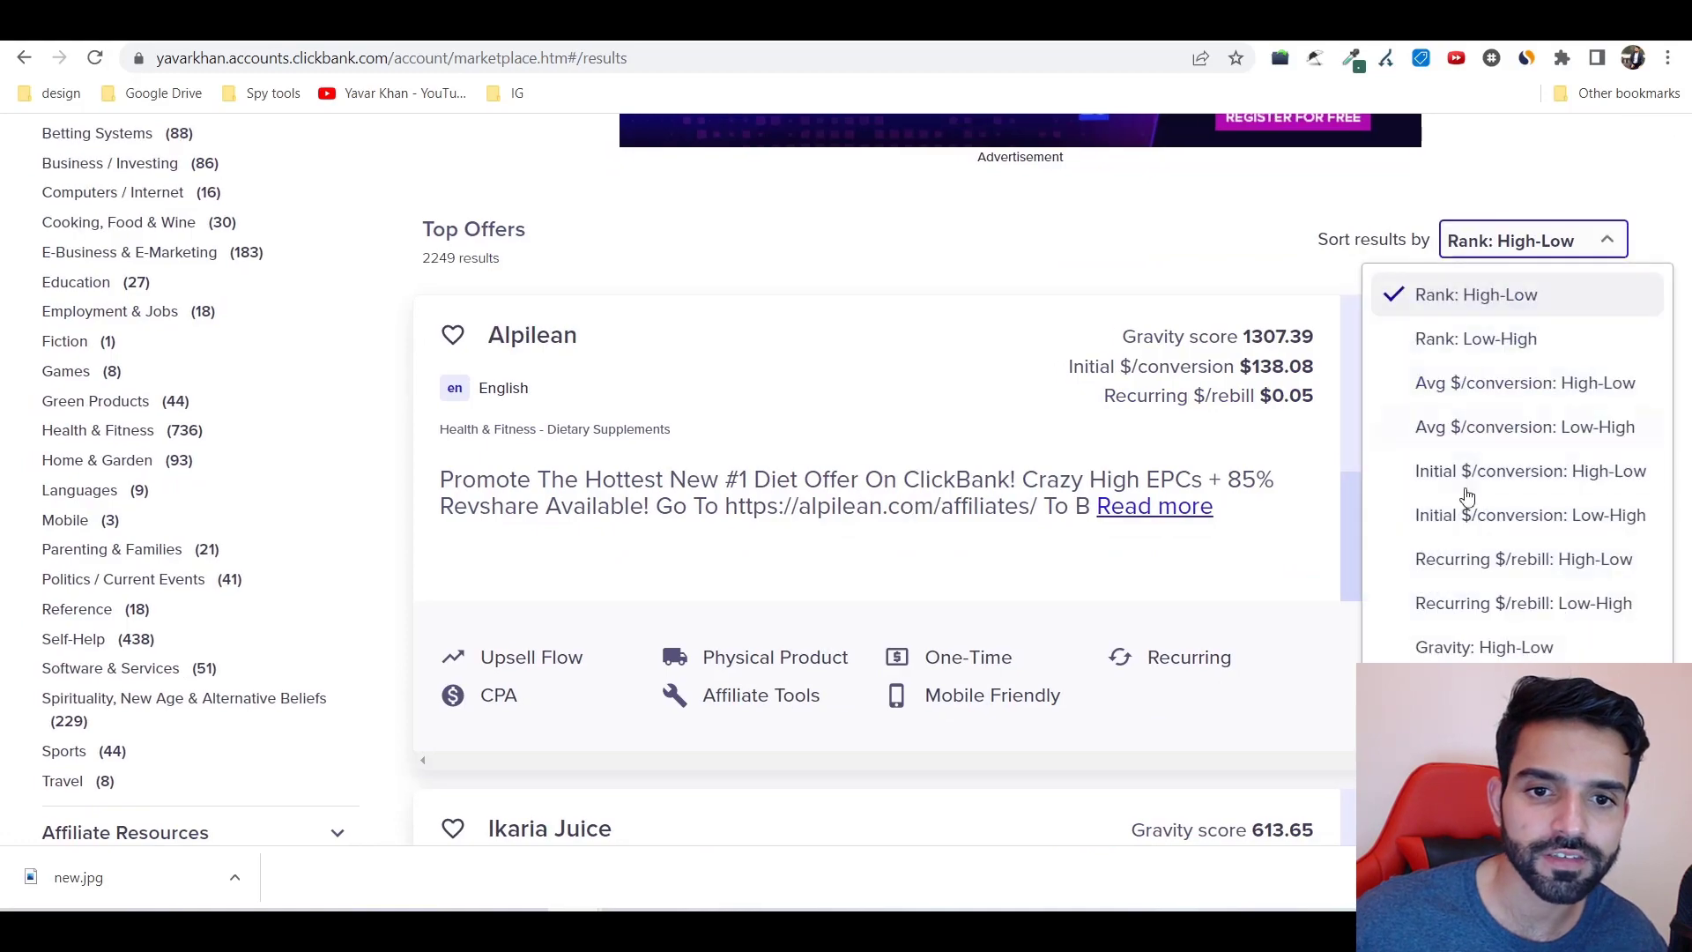
left_click(1443, 644)
scroll(939, 509, "down", 8)
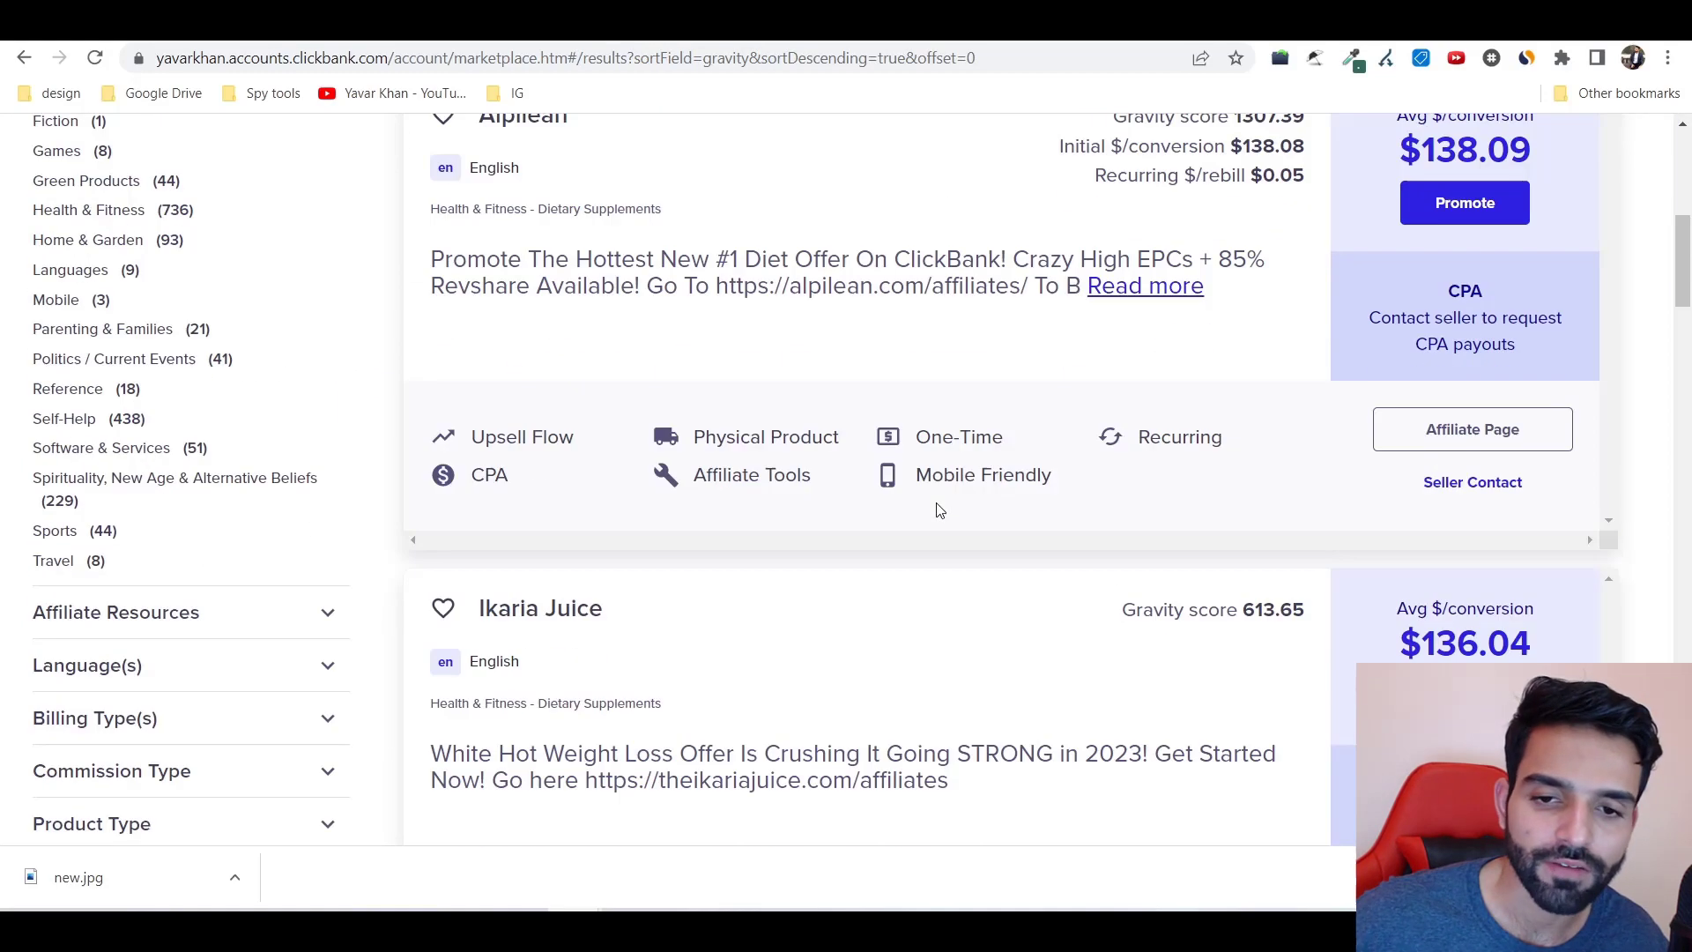
scroll(640, 401, "down", 20)
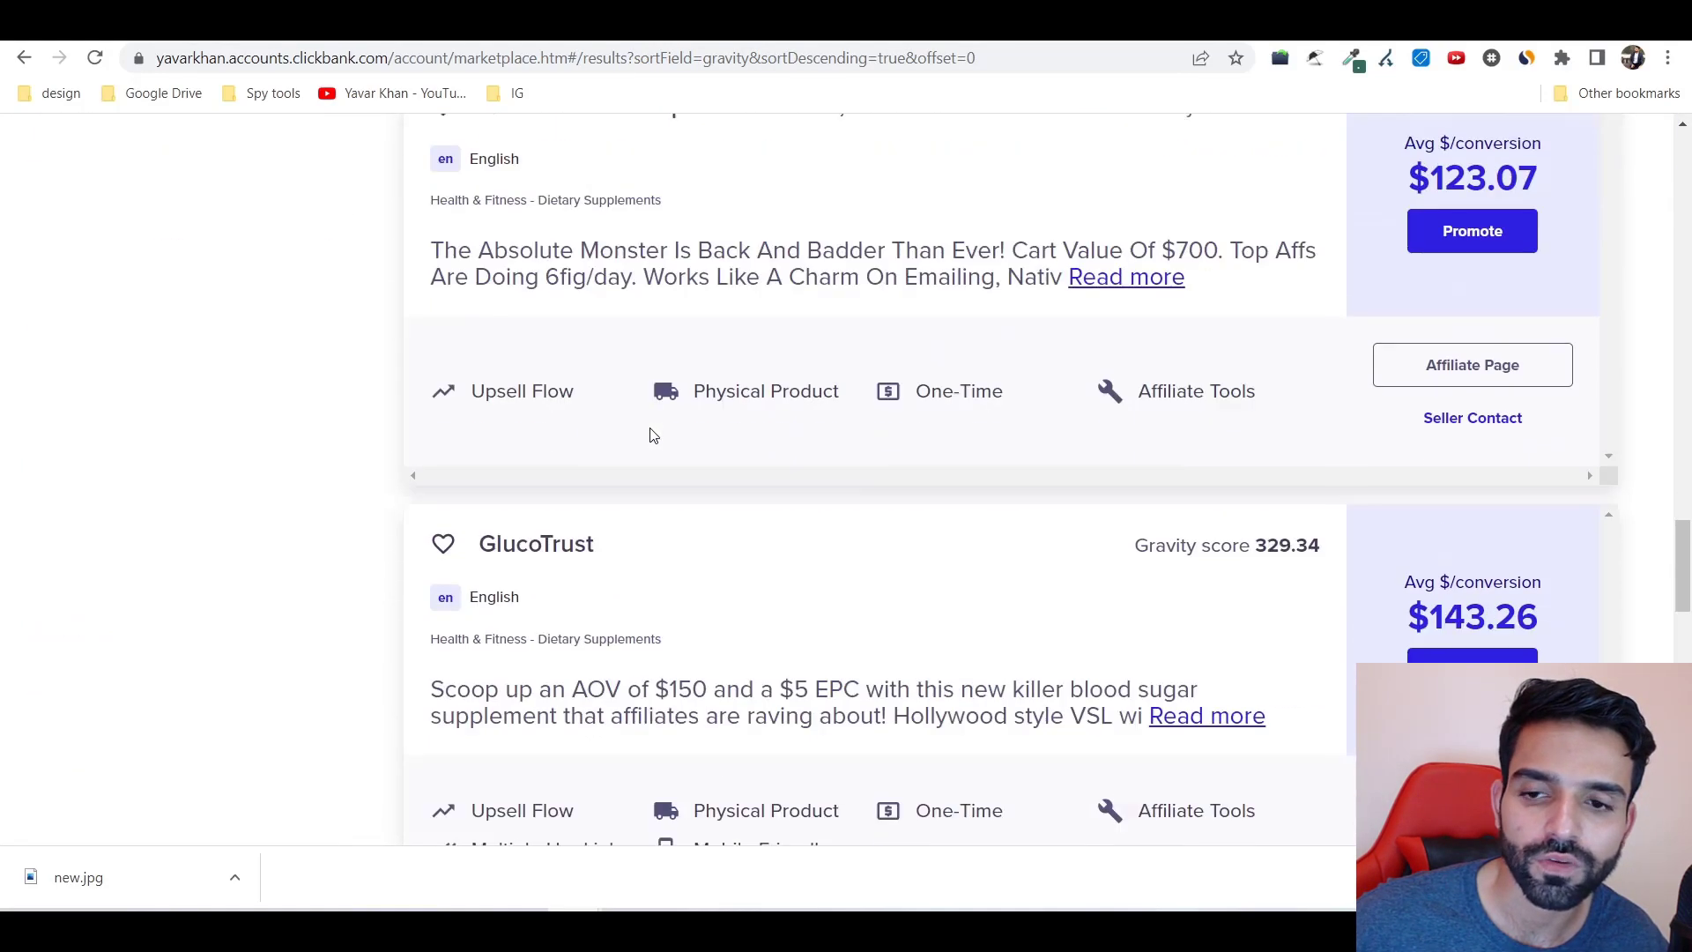
scroll(652, 467, "down", 12)
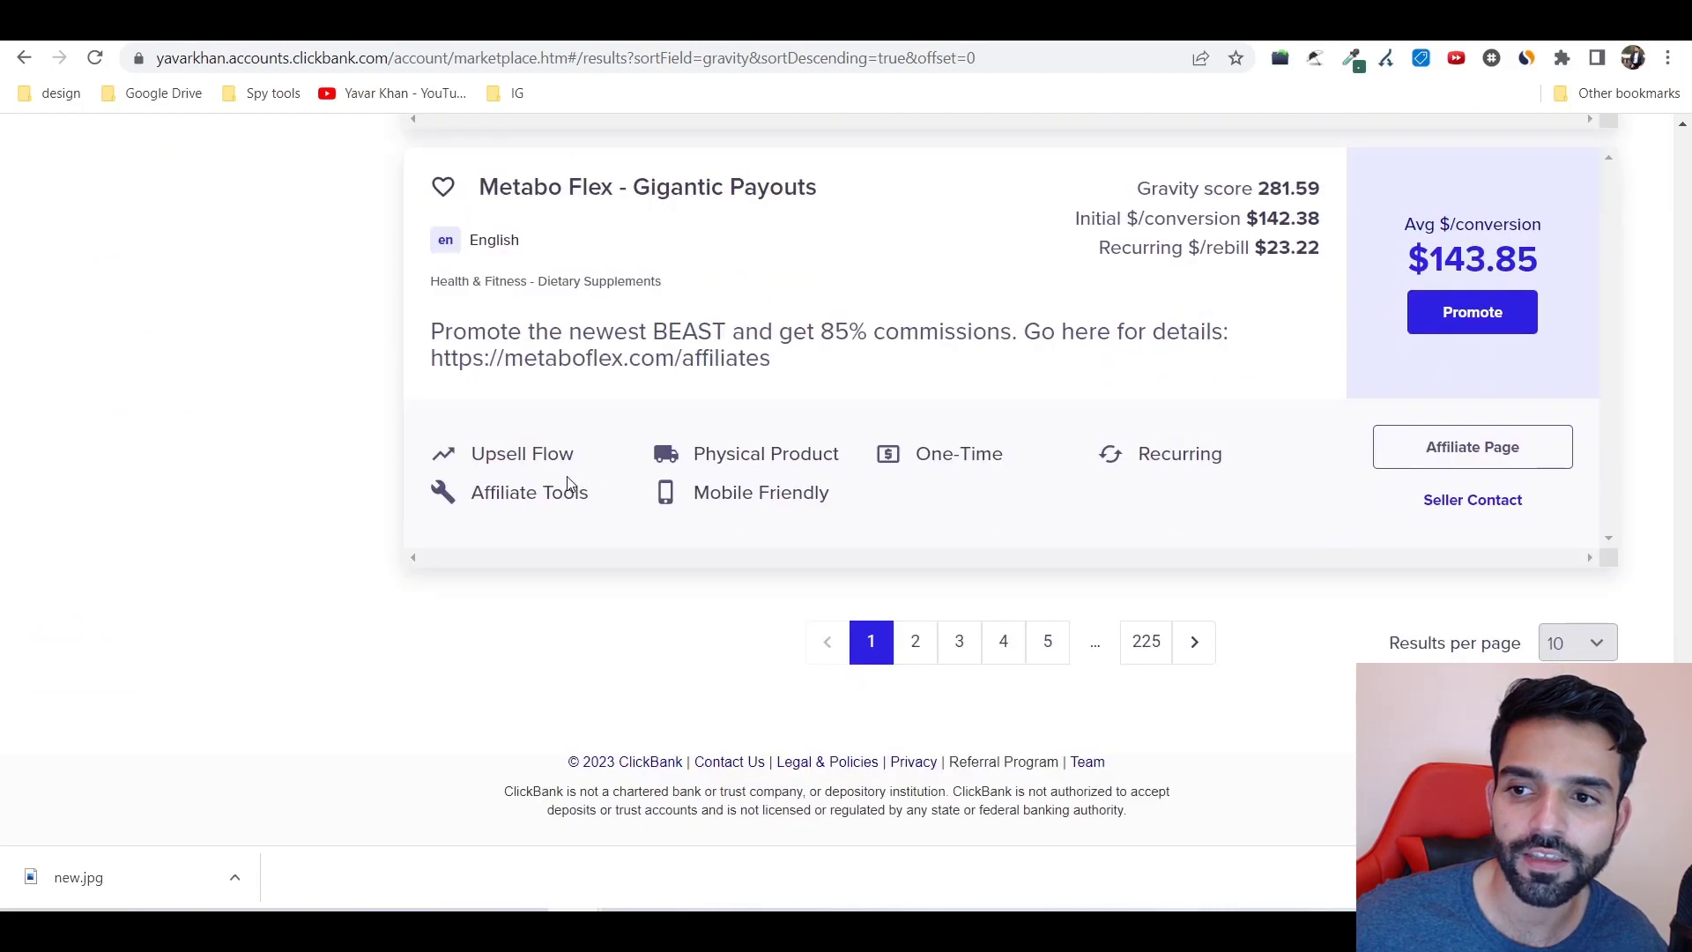
scroll(568, 486, "up", 3)
scroll(617, 511, "down", 3)
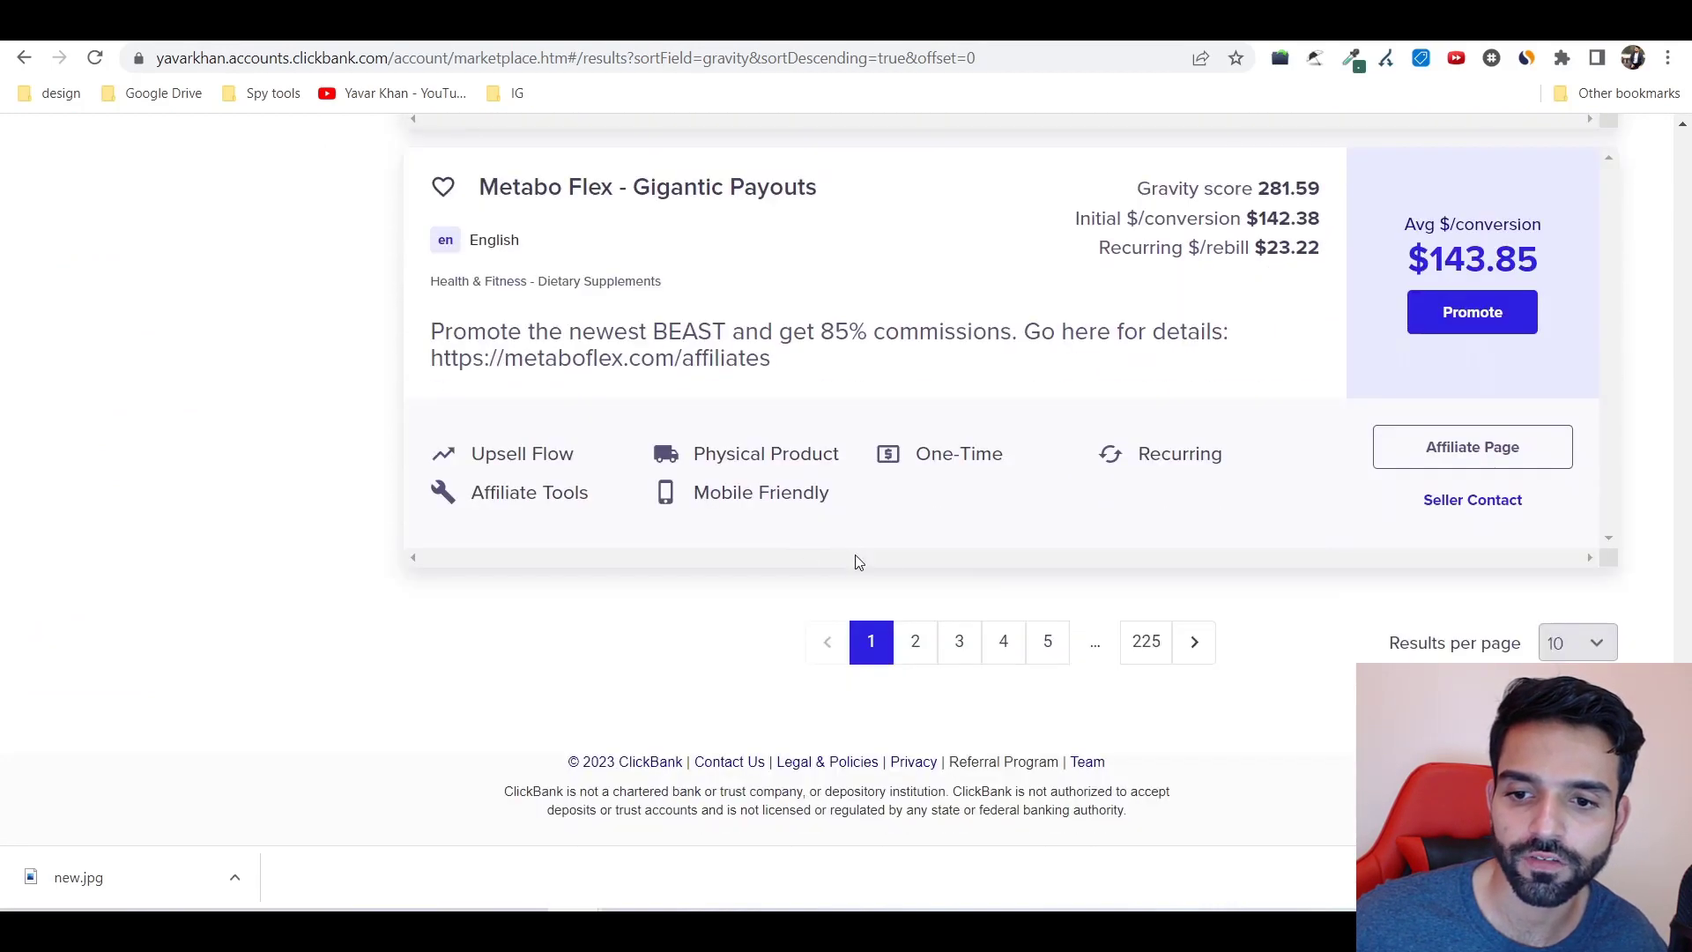
Go to page 2 of the gravity-sorted ClickBank offers and scroll through it
left_click(910, 642)
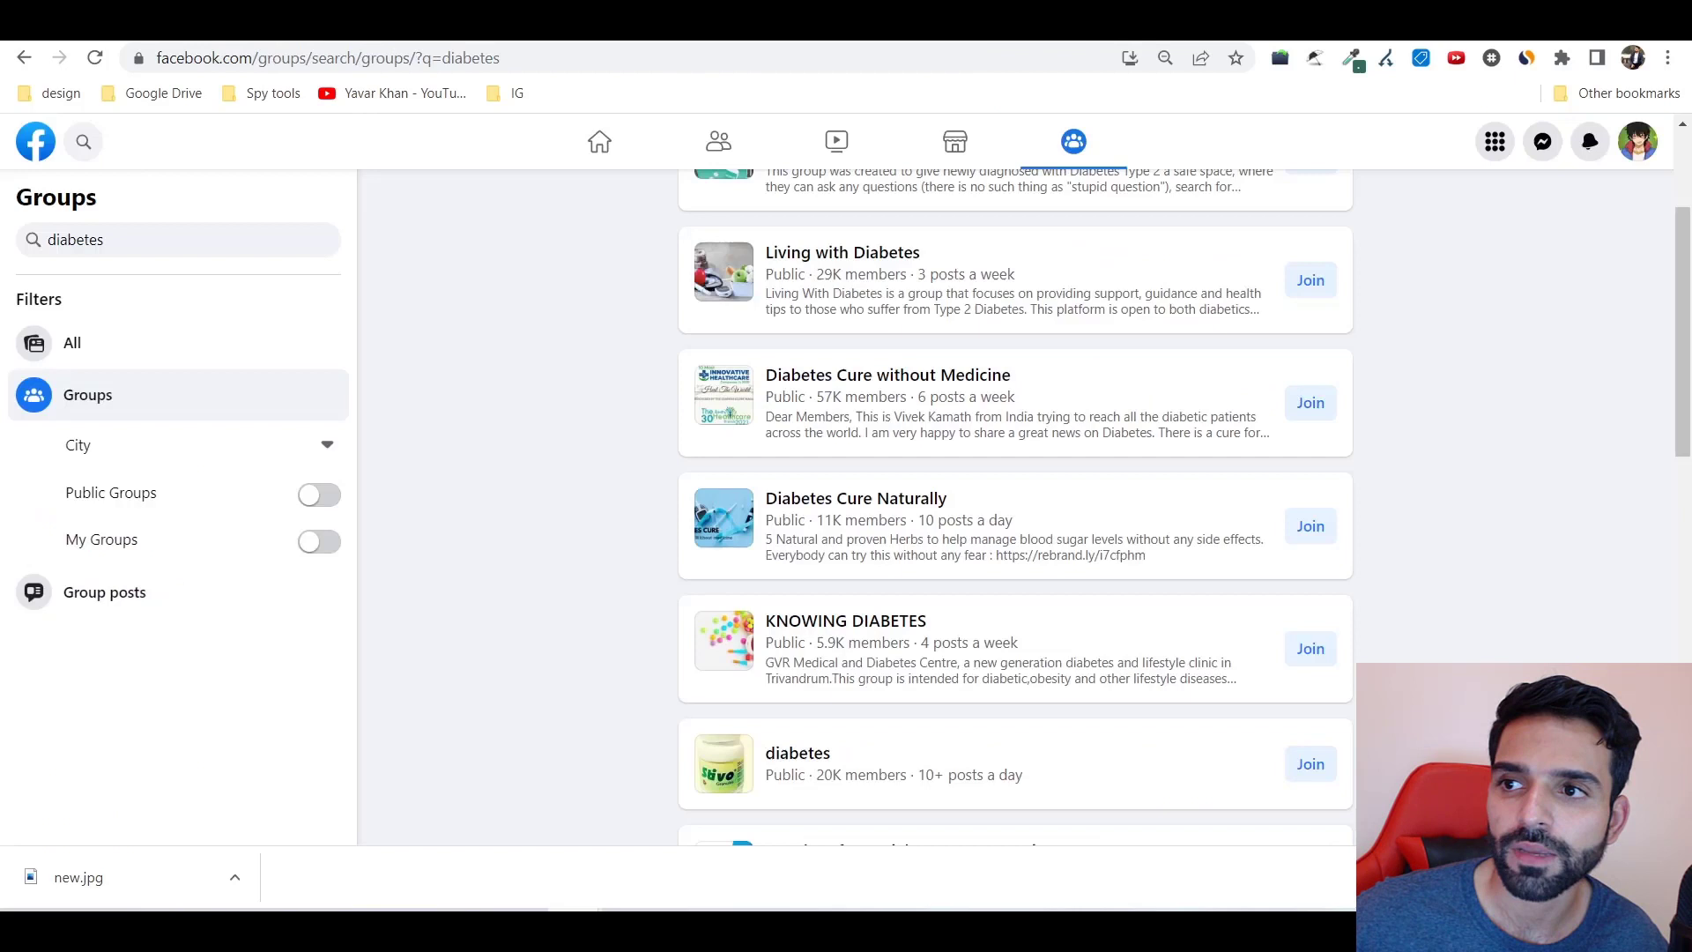
scroll(253, 347, "up", 3)
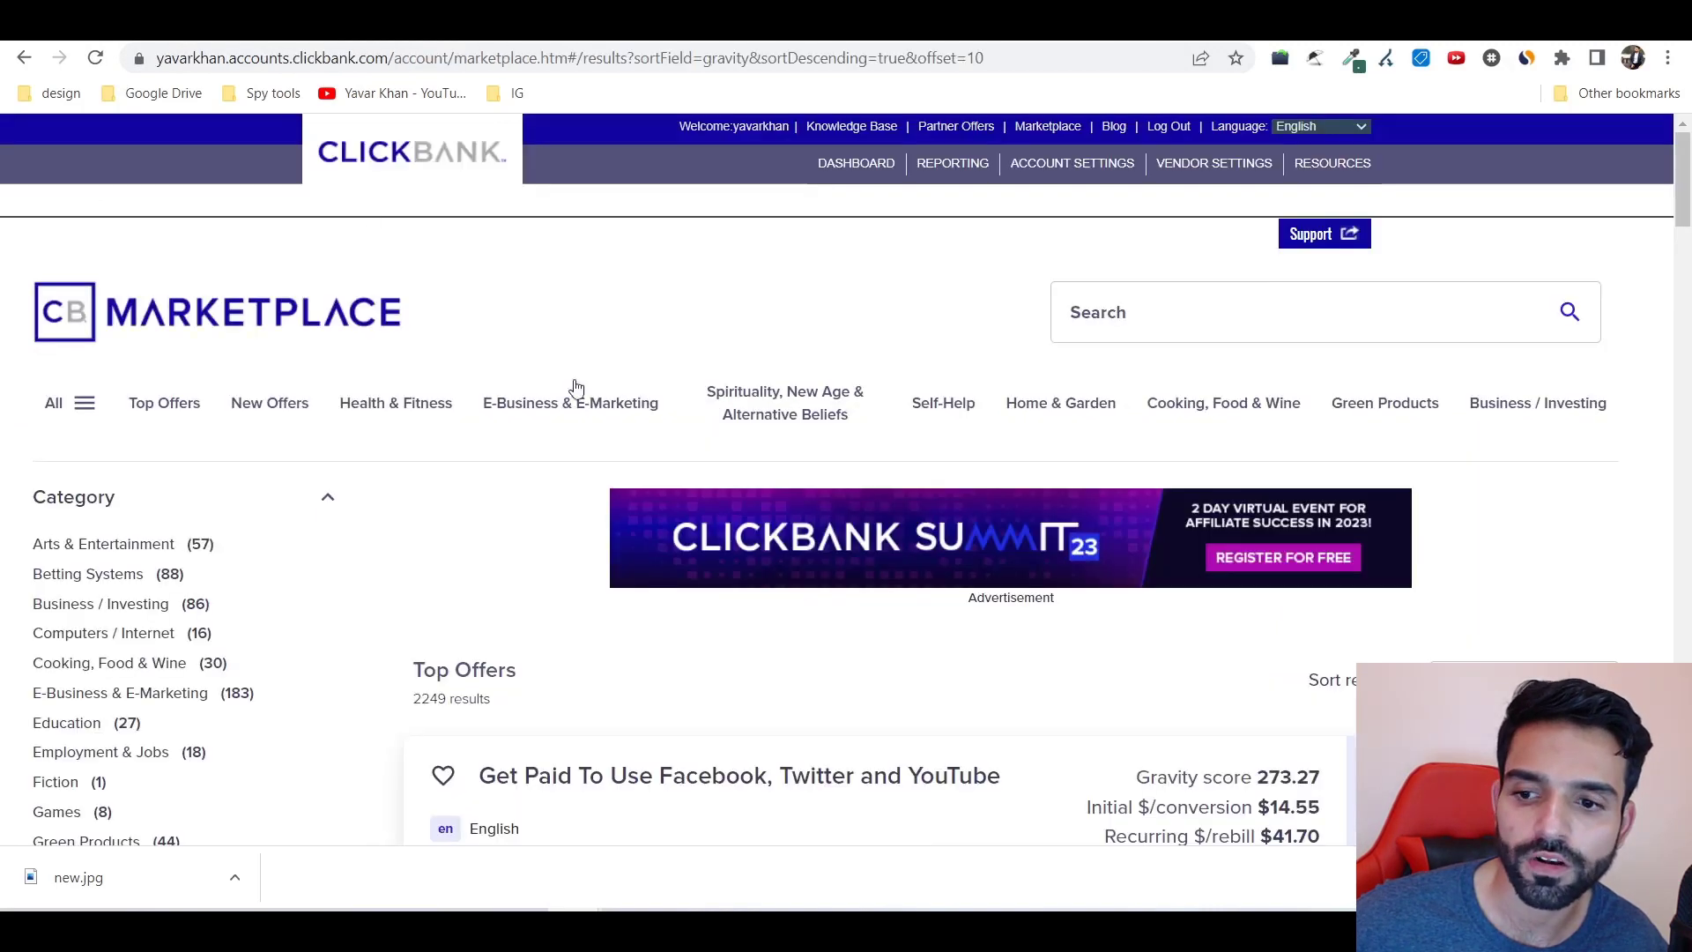
scroll(574, 389, "down", 15)
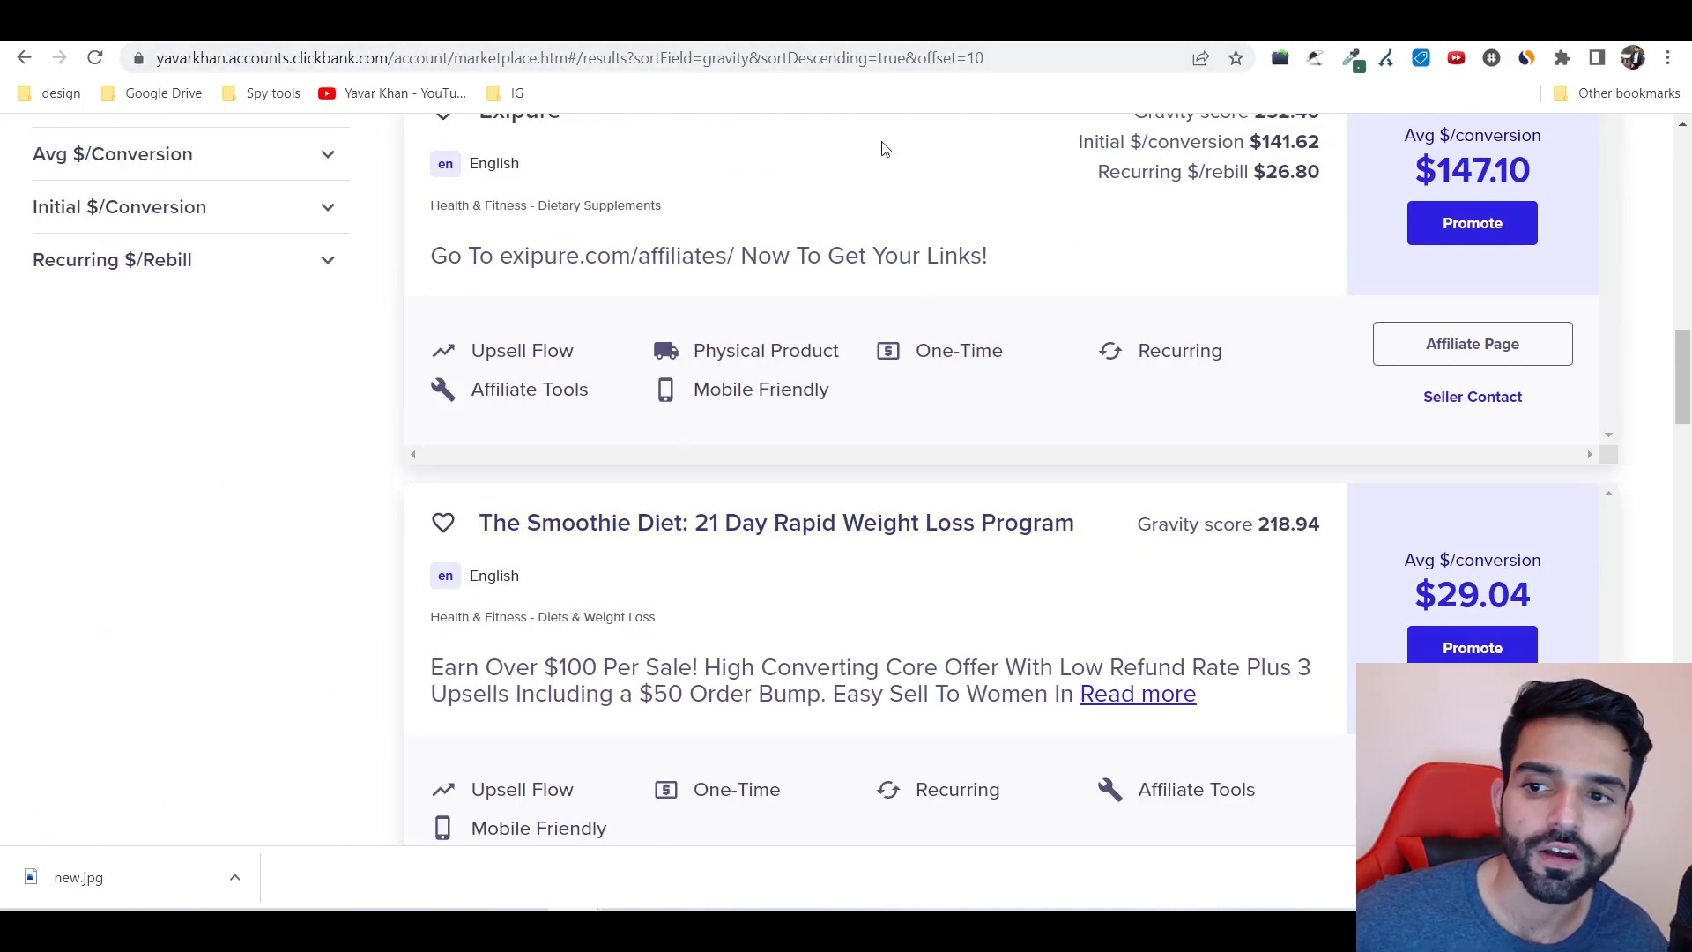
Scroll to the Soulmate Sketch offer, preview its sales page, then return to ClickBank
scroll(604, 480, "down", 13)
scroll(604, 475, "down", 5)
scroll(598, 467, "up", 5)
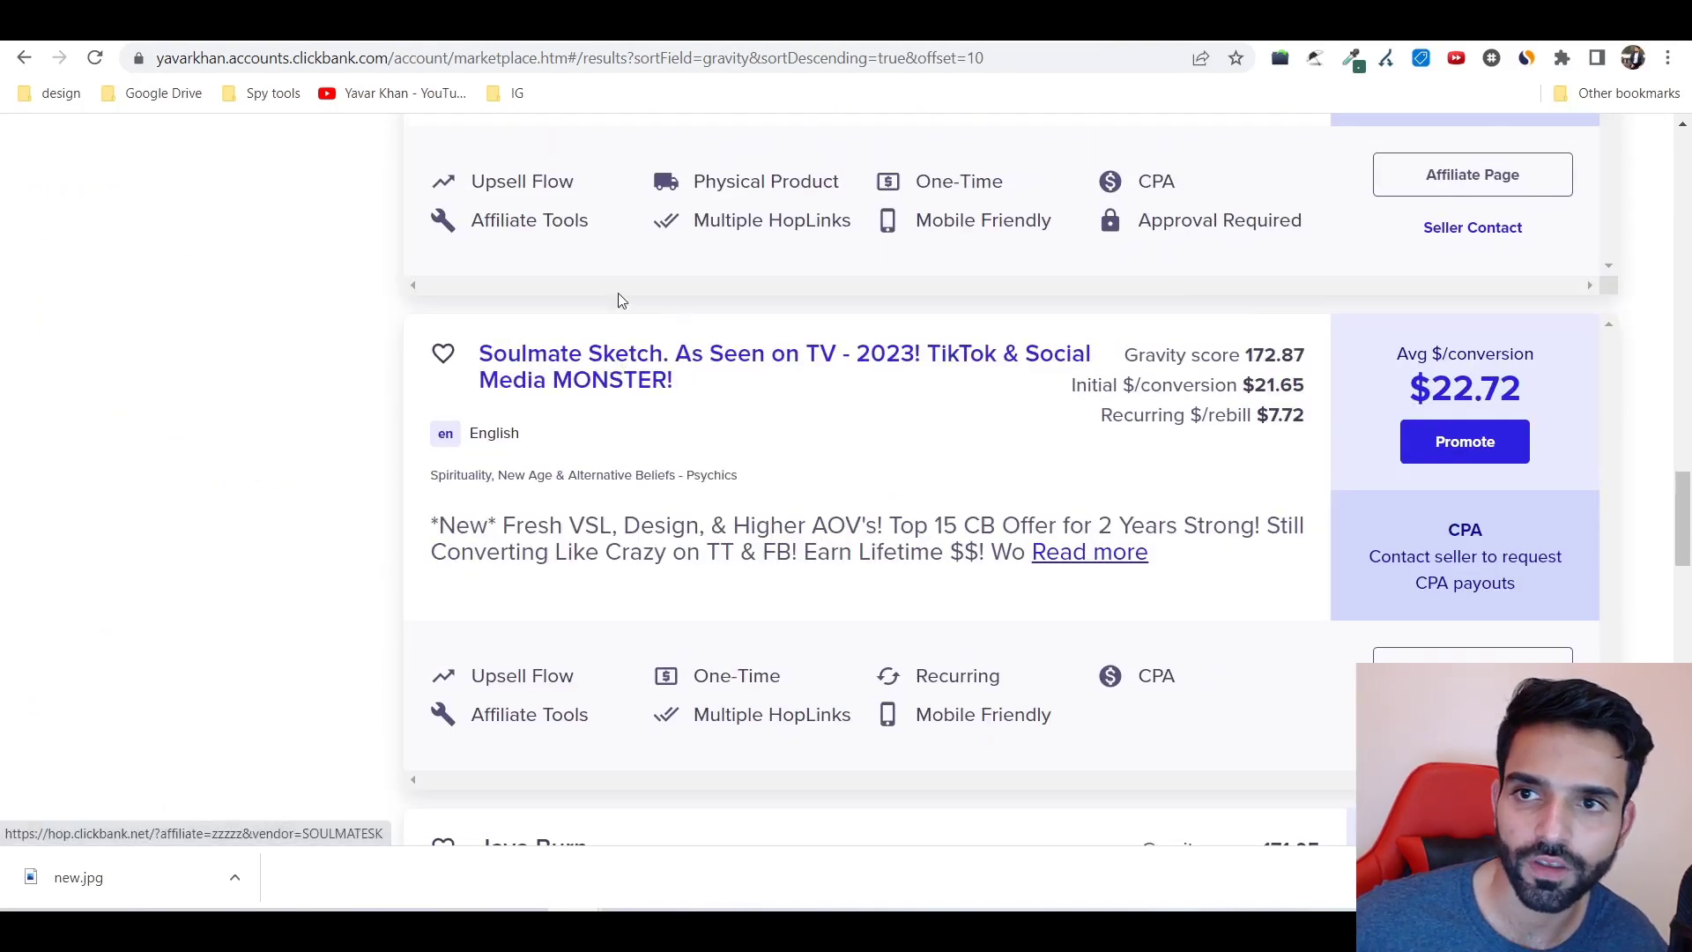
key("ctrl+Tab")
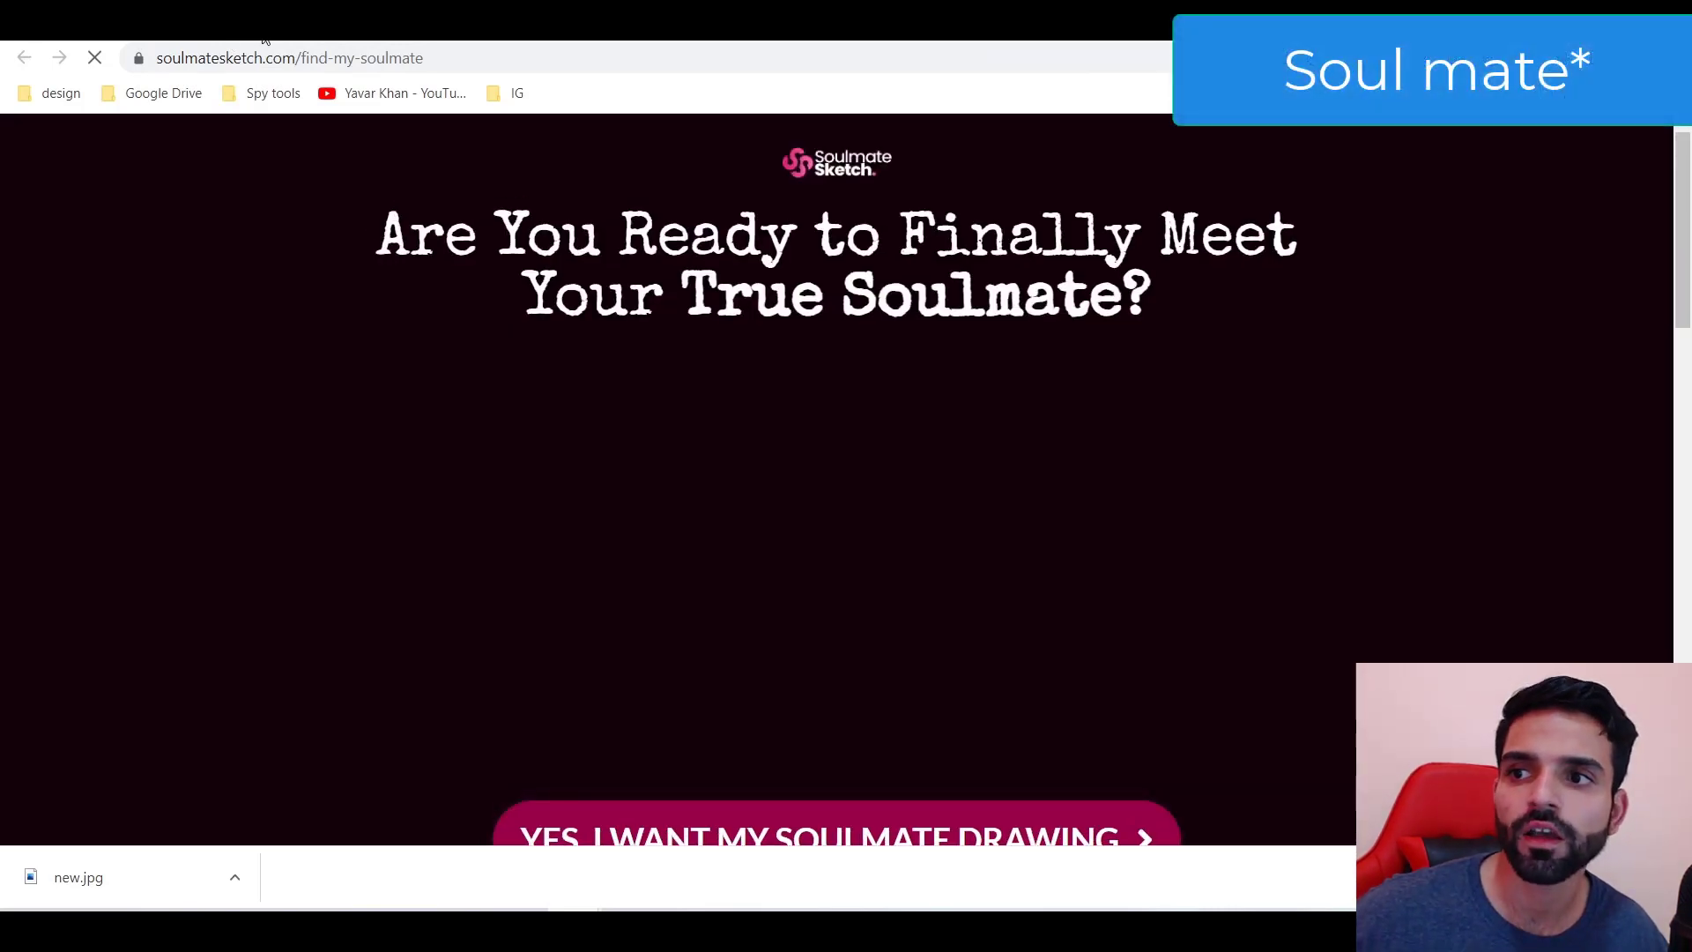
key("ctrl+shift+Tab")
Read the Law Of Attraction group post, selecting its text through the Wealth-Midas link
key("ctrl+Tab")
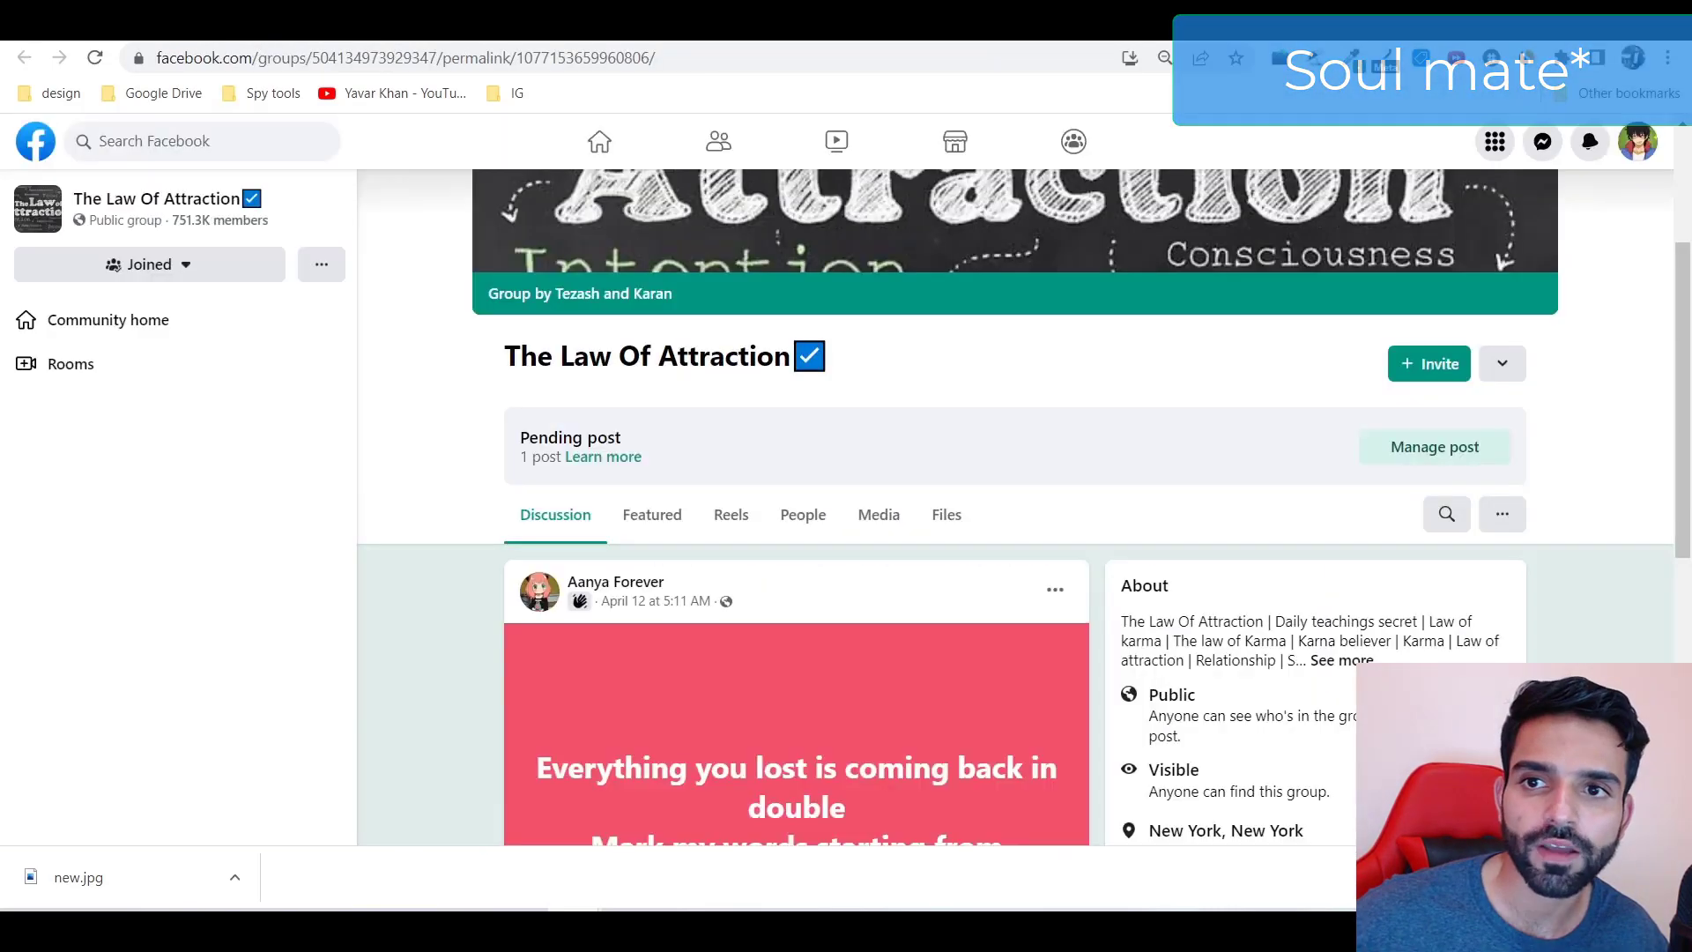
scroll(539, 432, "down", 5)
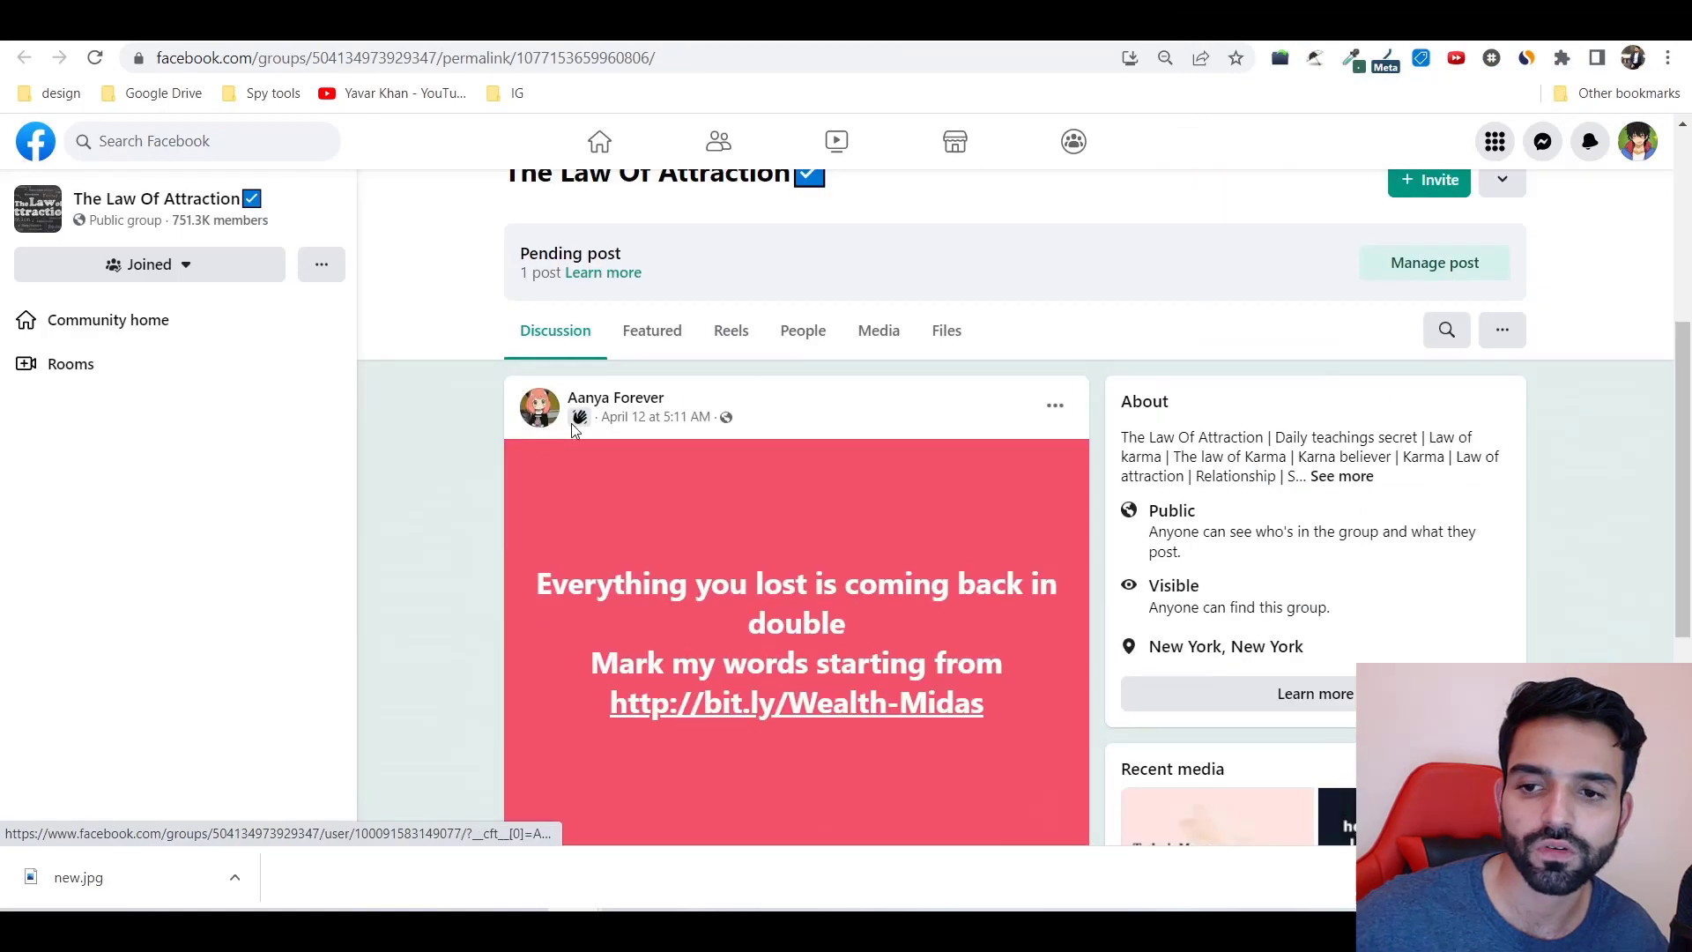
scroll(480, 242, "up", 5)
scroll(627, 400, "down", 5)
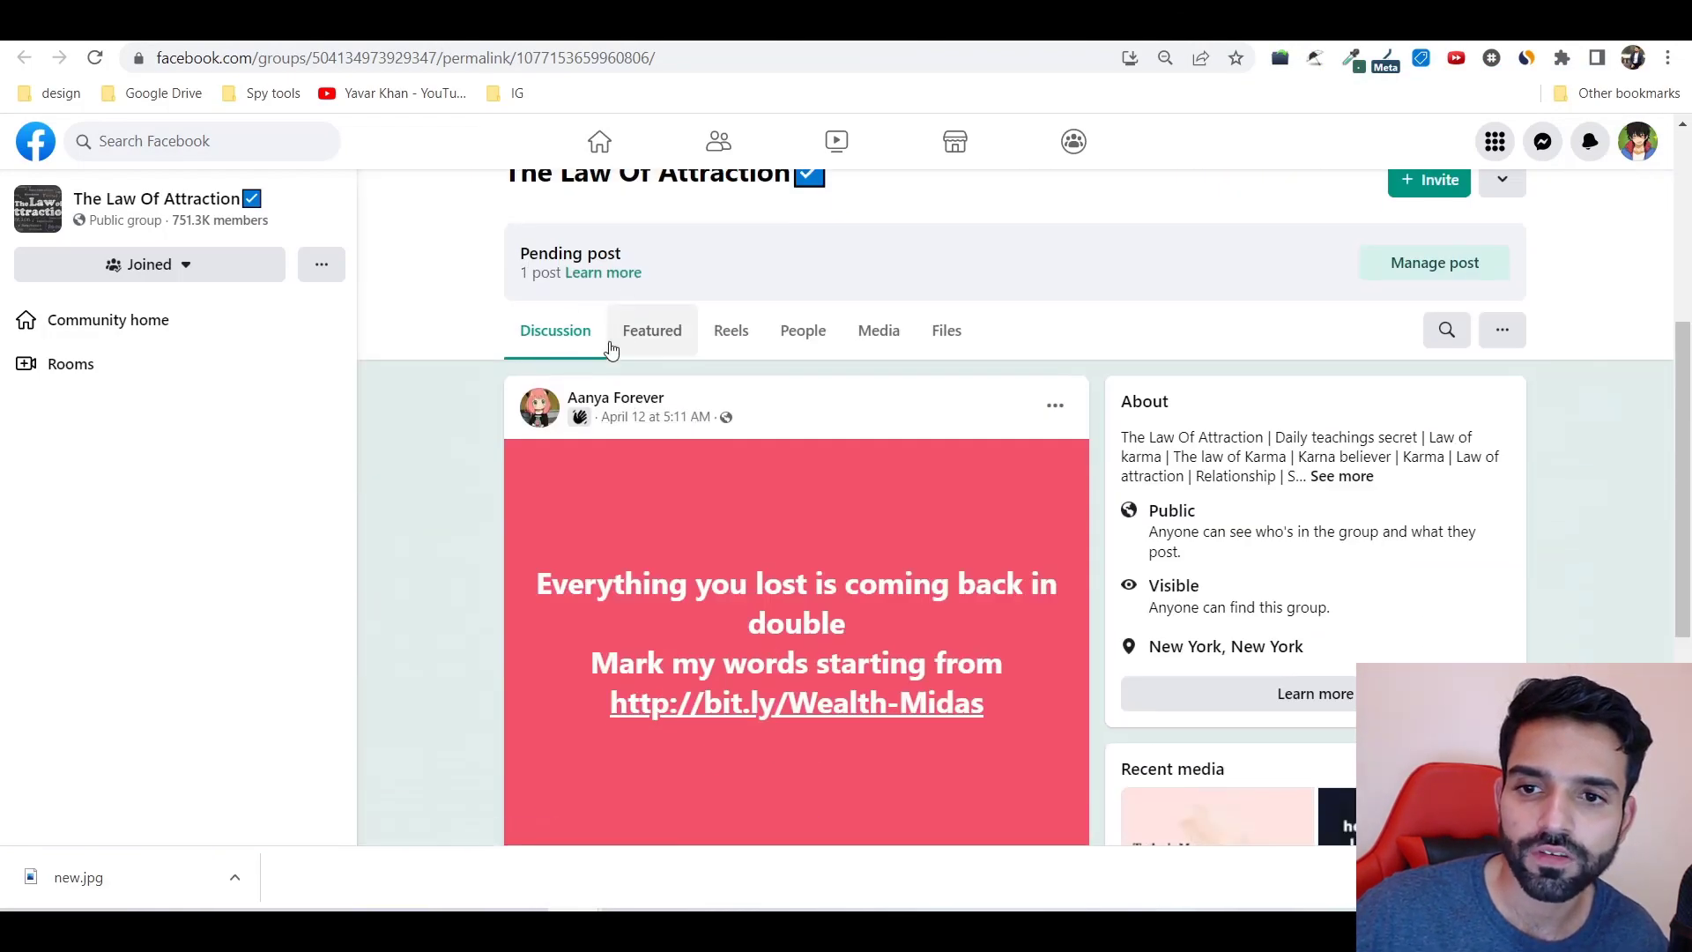
scroll(617, 370, "down", 5)
scroll(623, 387, "up", 5)
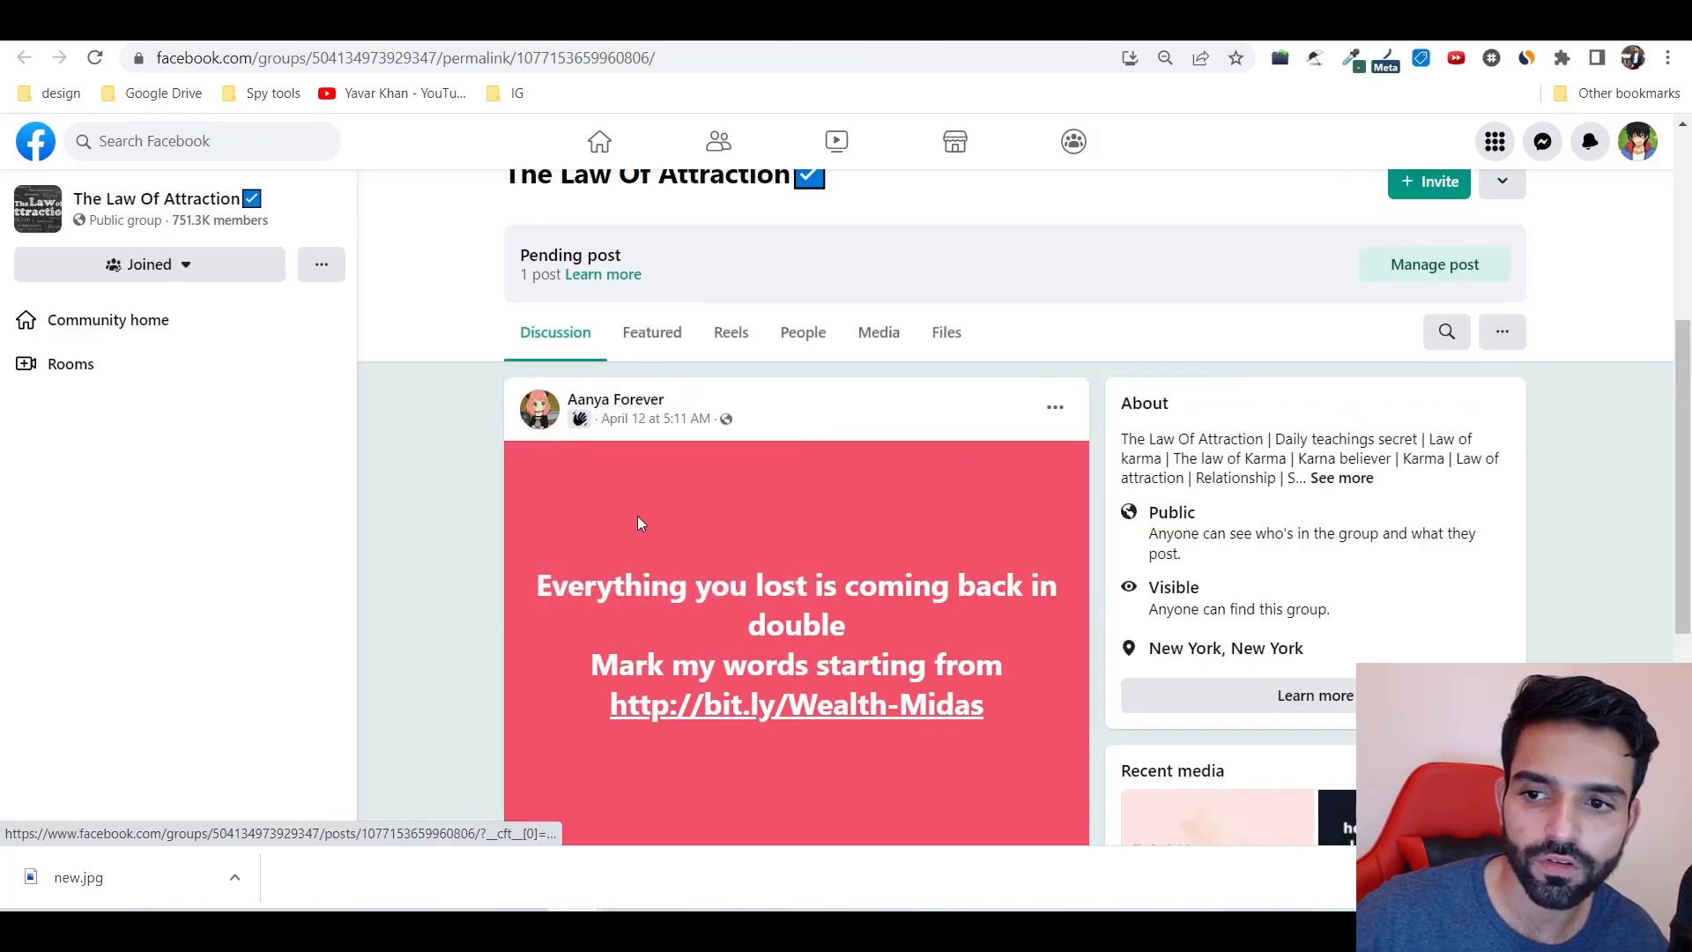
left_click_drag(584, 586, 992, 738)
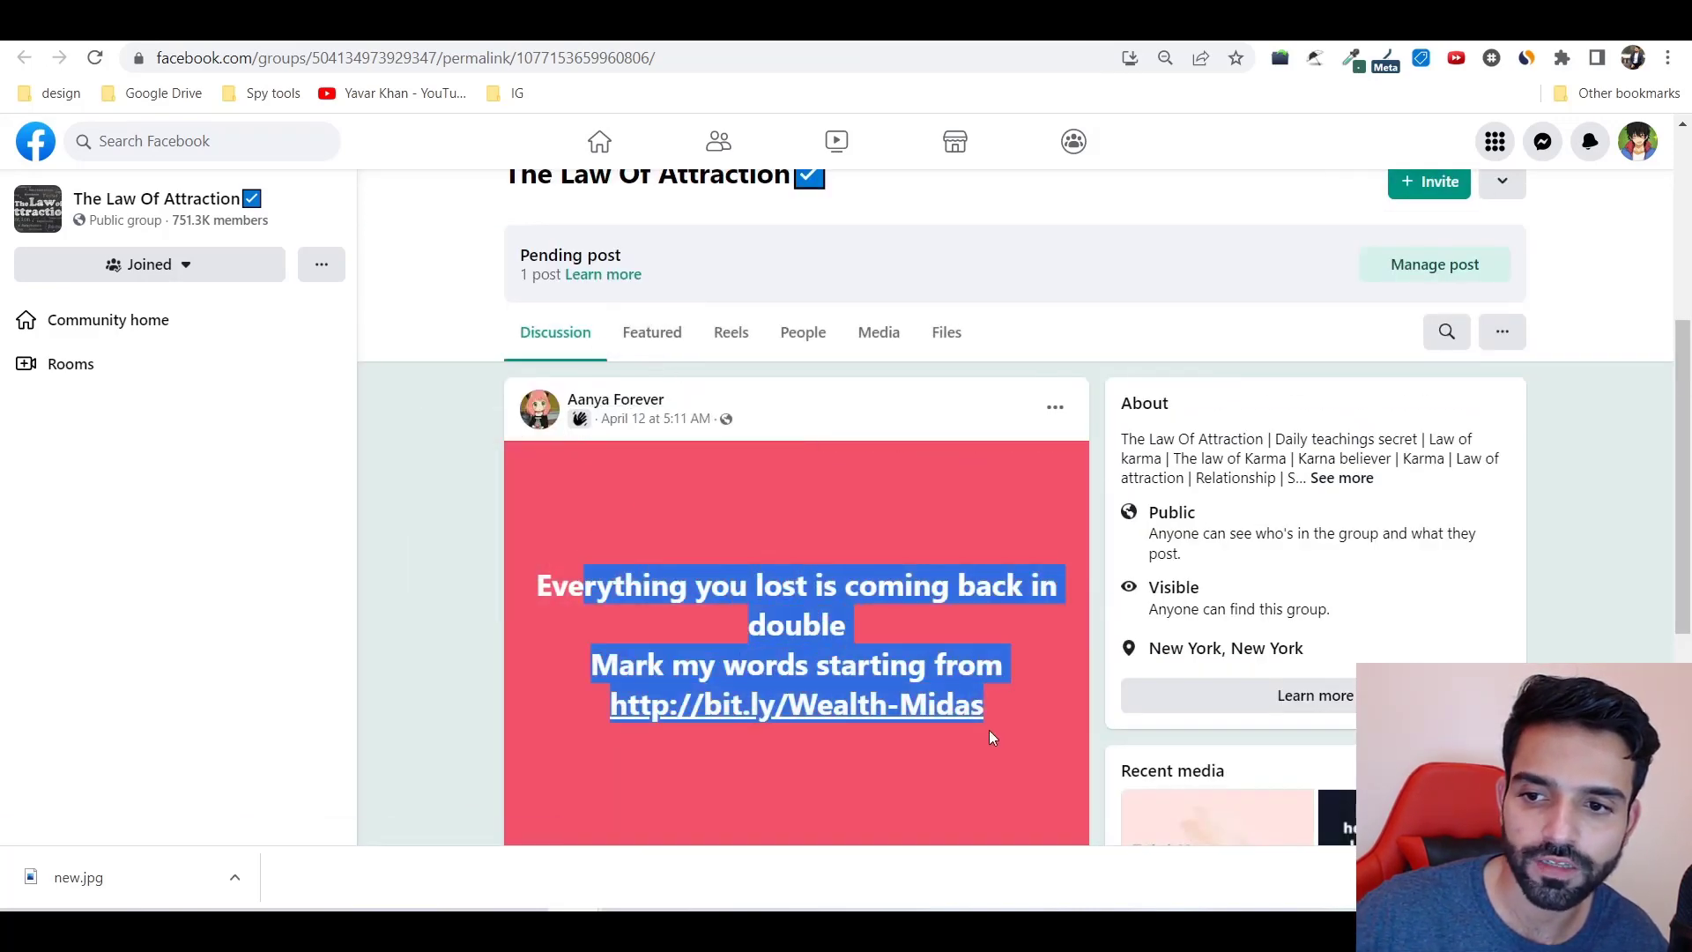
left_click(641, 522)
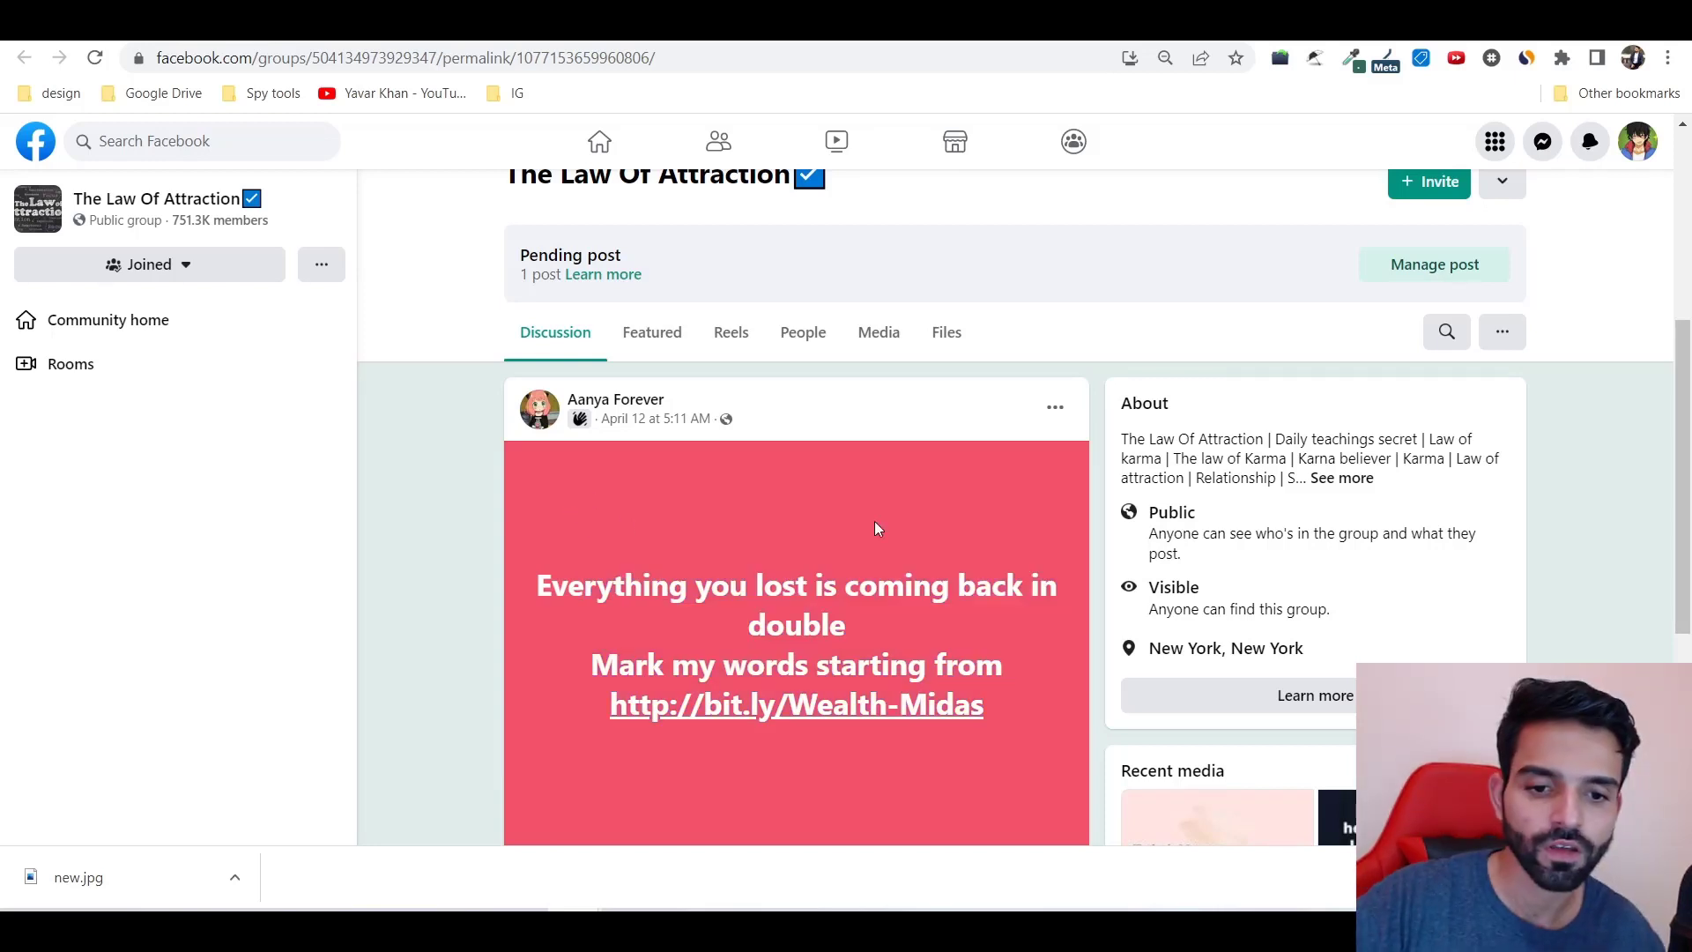
Browse the group's Featured posts, then return to the wealth post
scroll(892, 493, "down", 1)
scroll(896, 493, "down", 2)
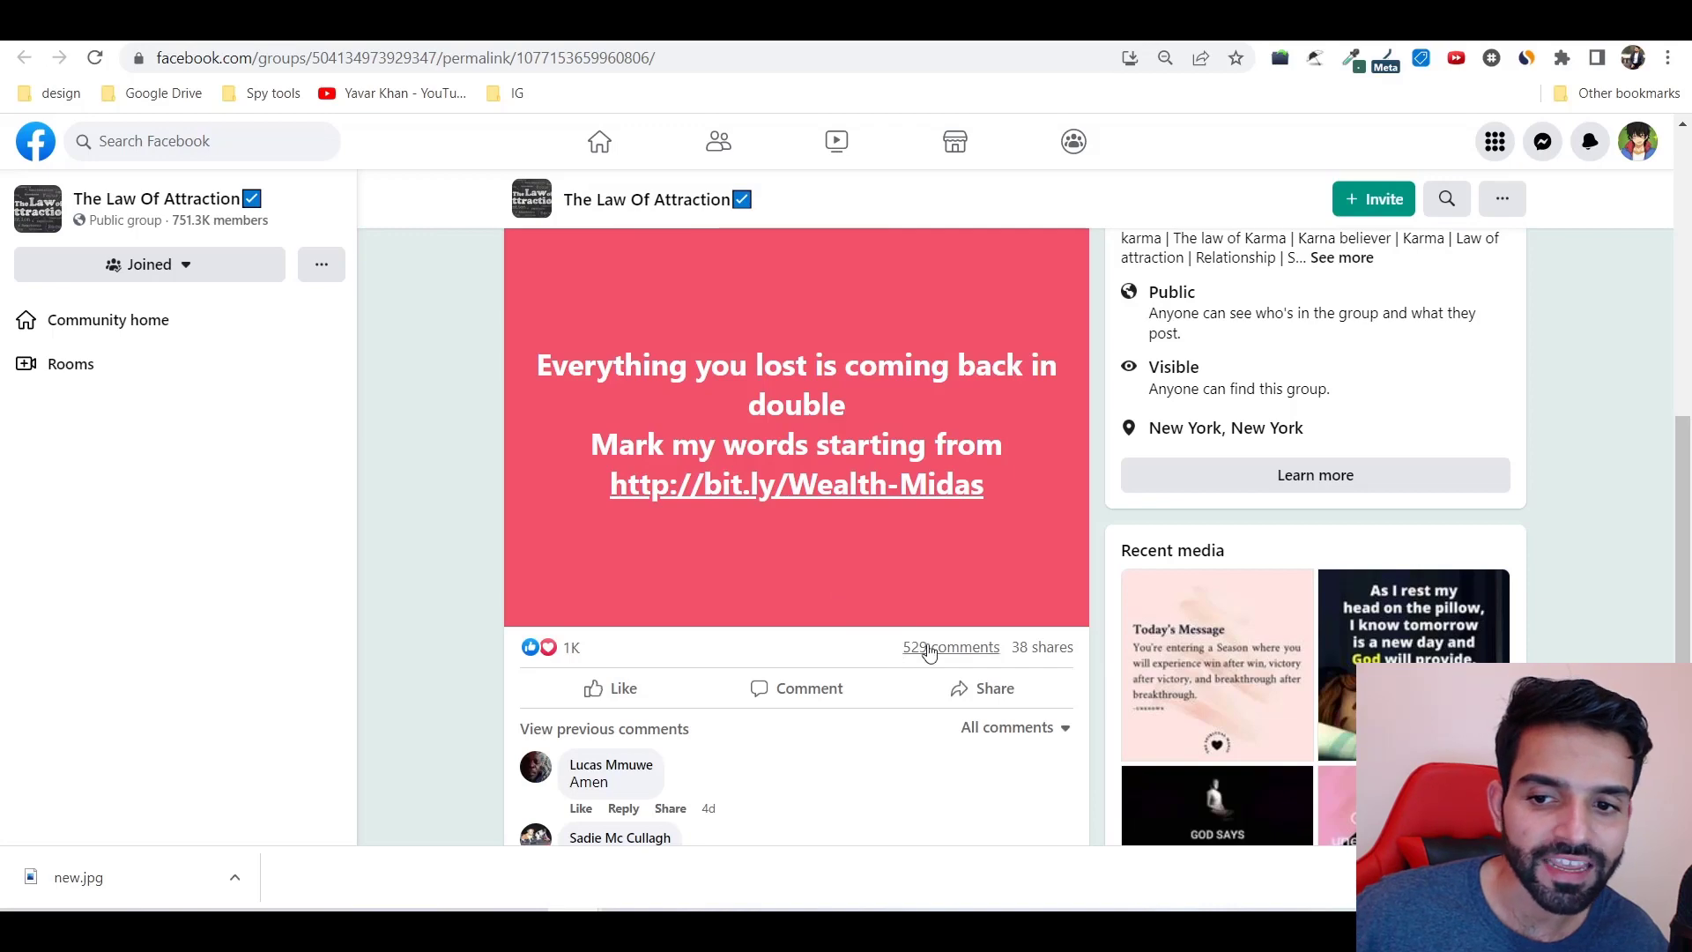
left_click_drag(813, 619, 751, 593)
scroll(749, 590, "down", 3)
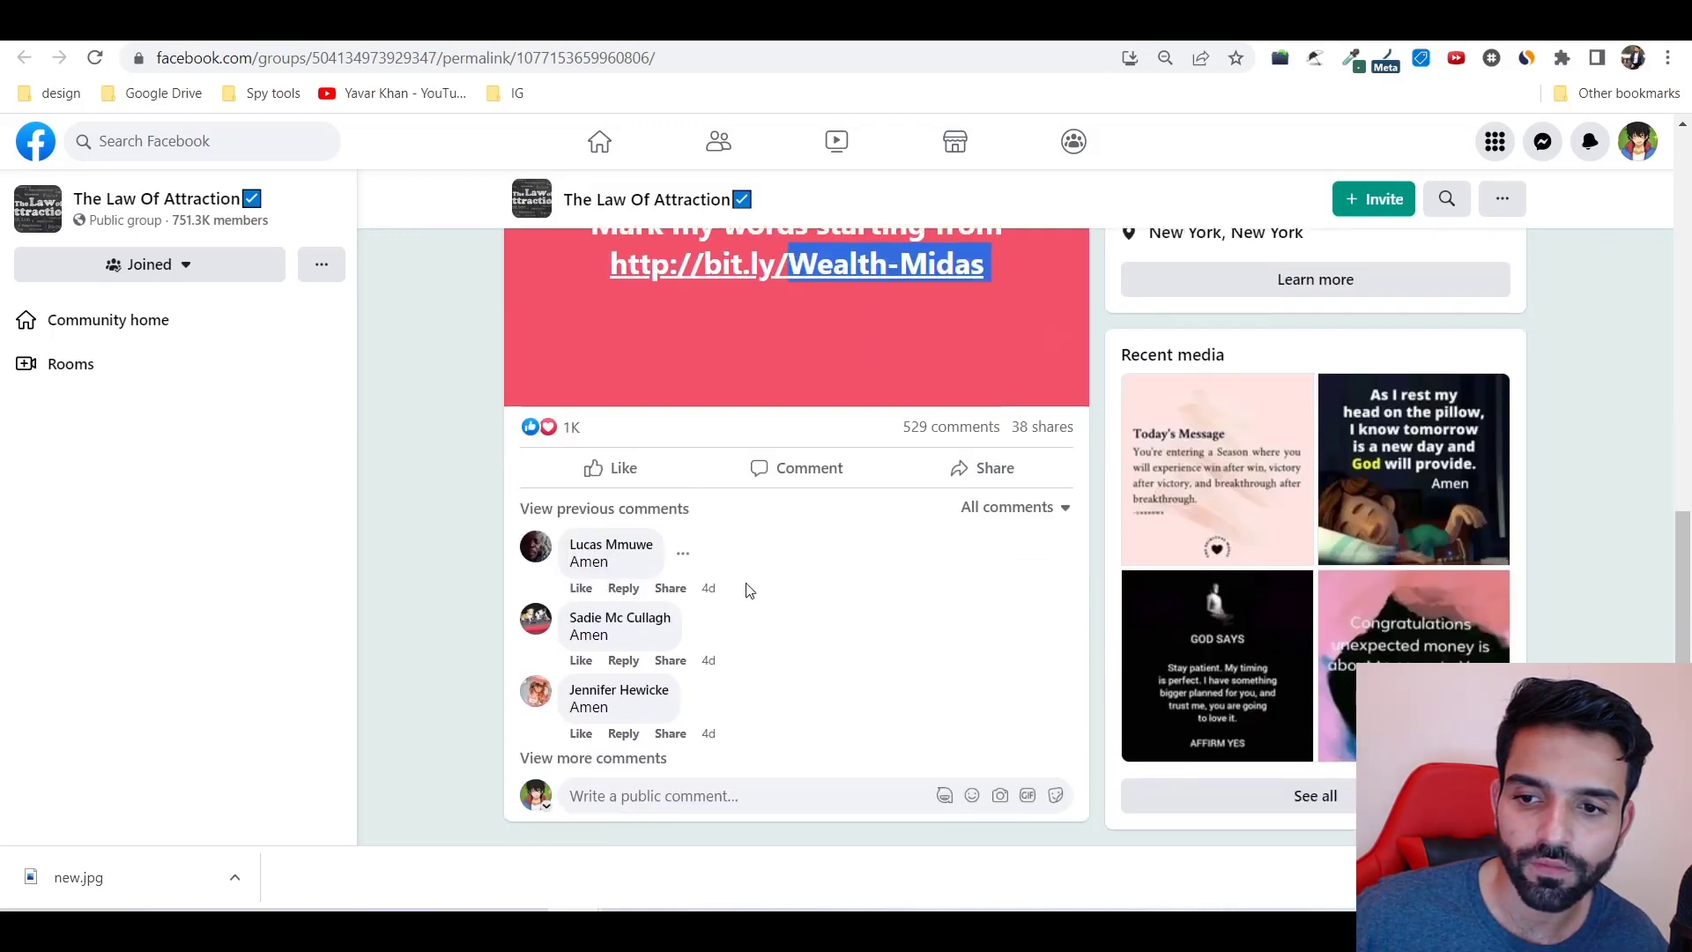
scroll(769, 596, "up", 10)
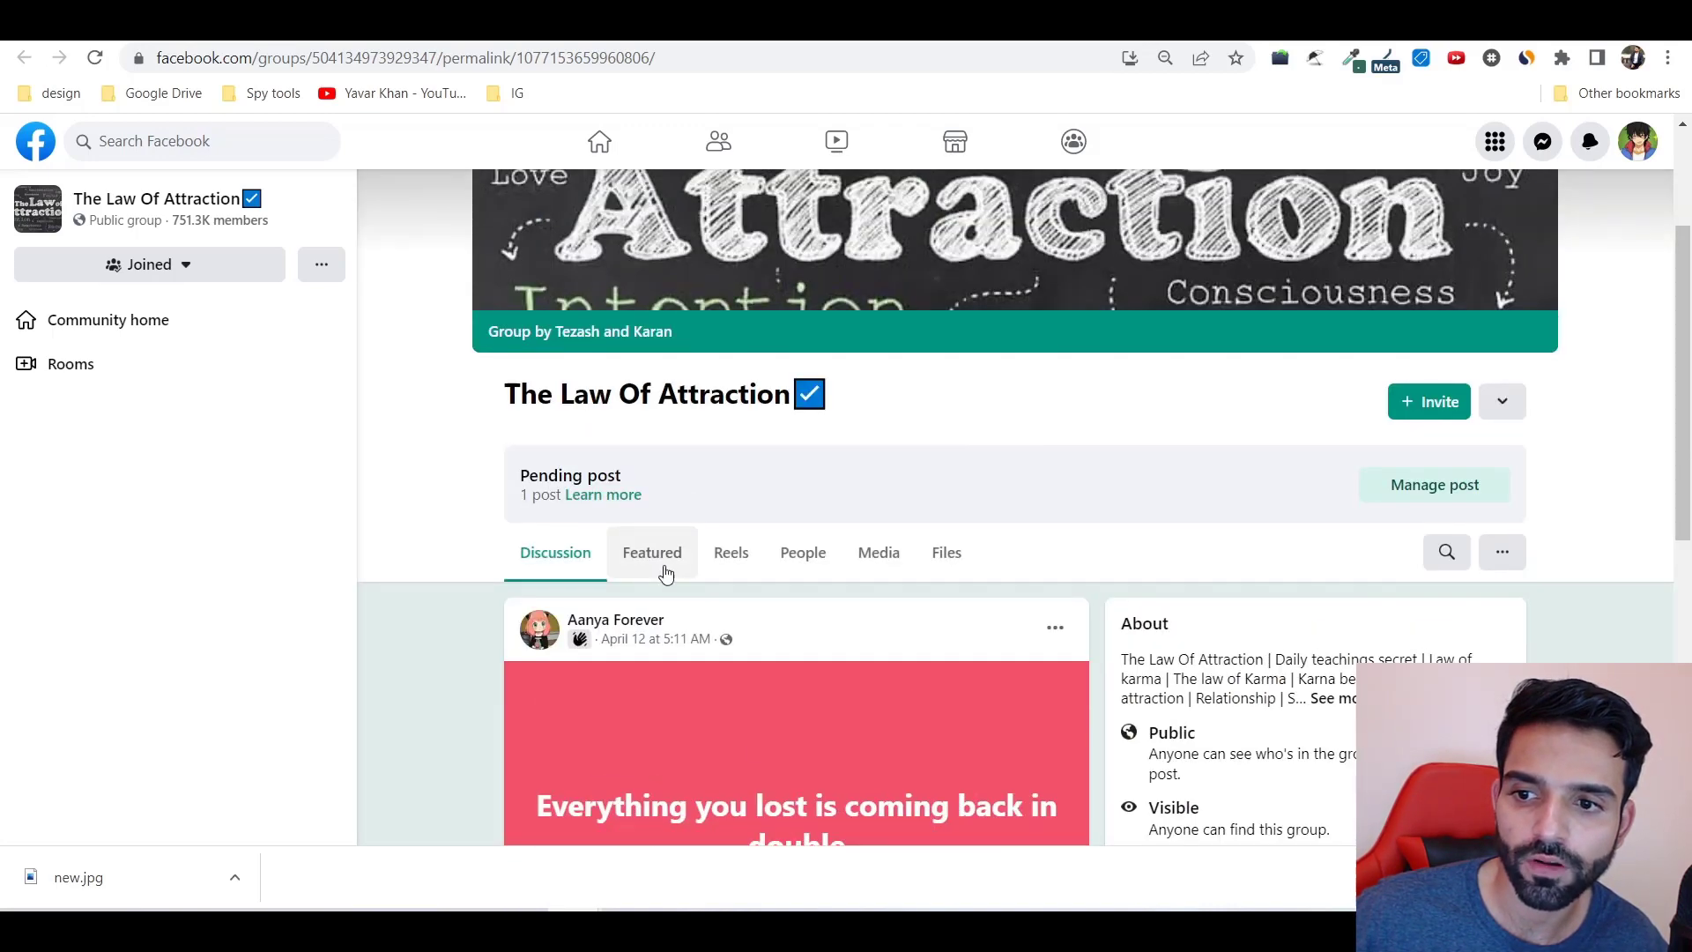
left_click(652, 552)
scroll(643, 528, "down", 8)
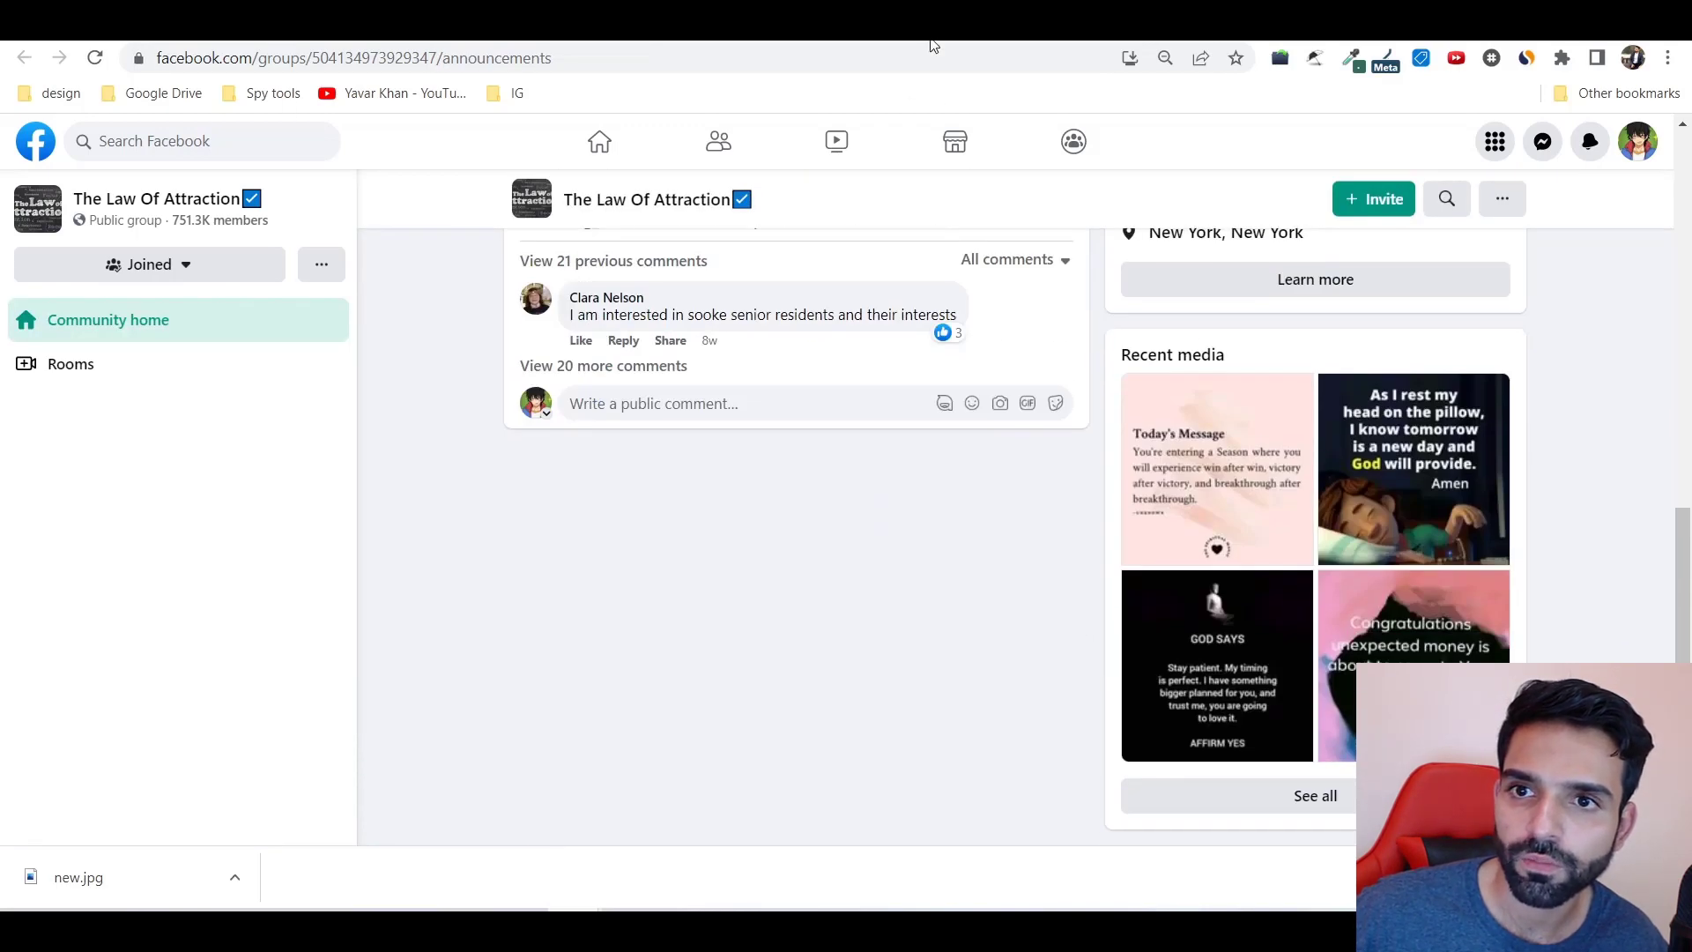
key("alt+Left")
Select the post's opening lines, then move to the other Law Of Attraction group's post
scroll(758, 504, "up", 5)
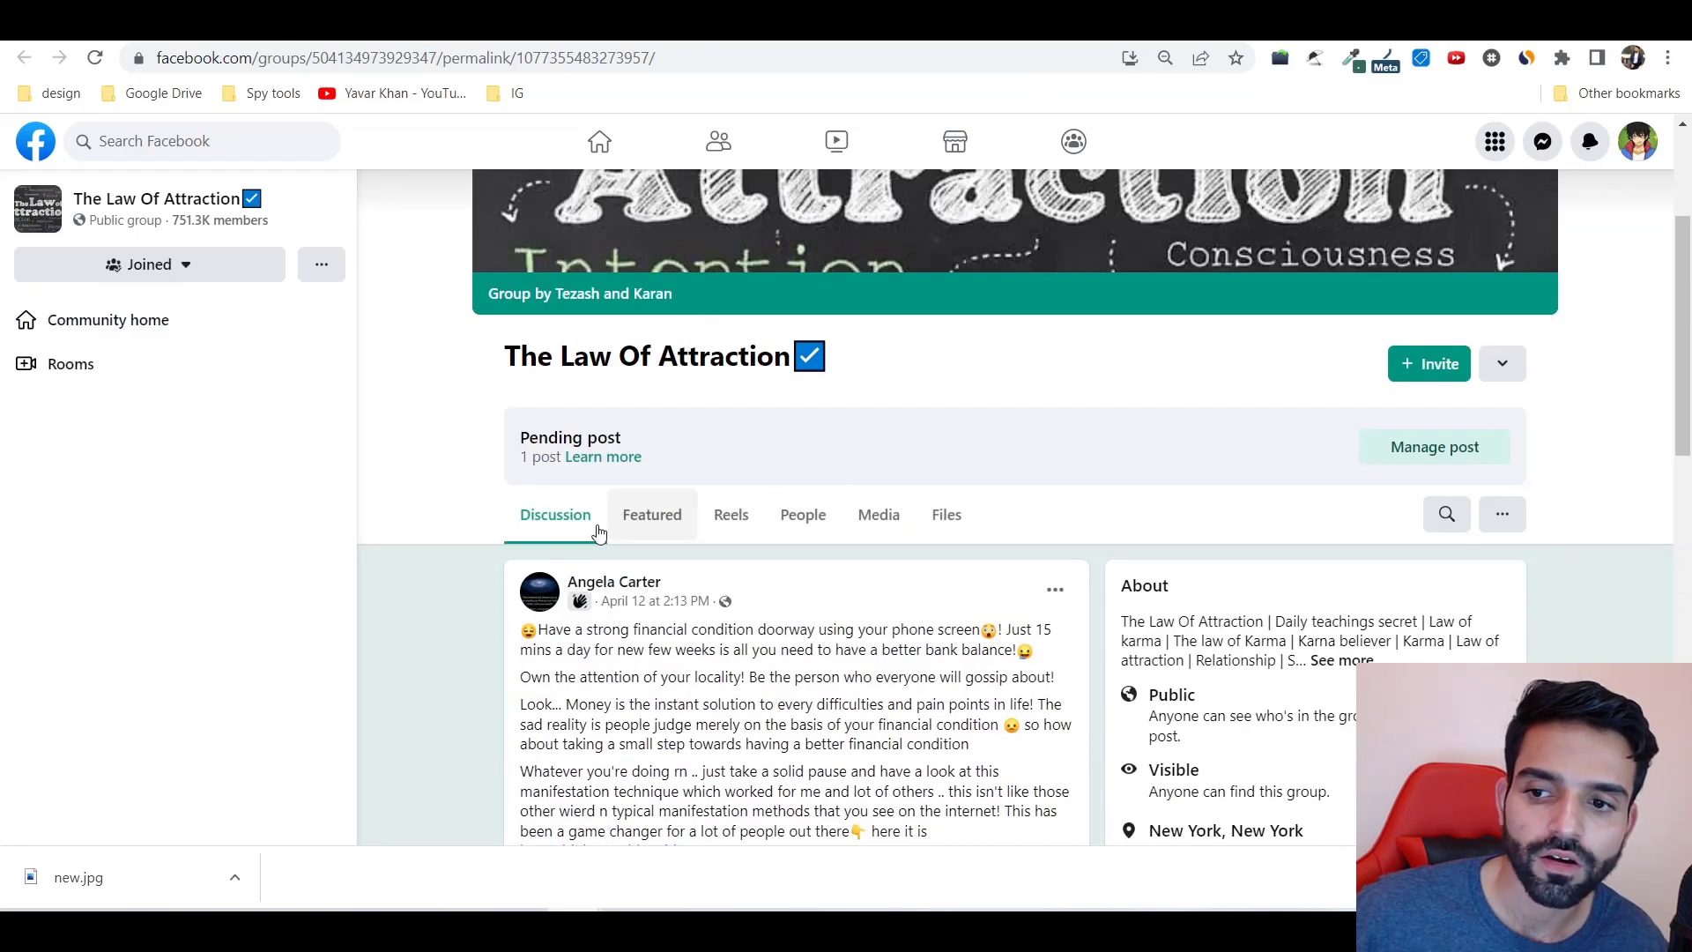
scroll(622, 414, "down", 2)
left_click_drag(574, 423, 960, 430)
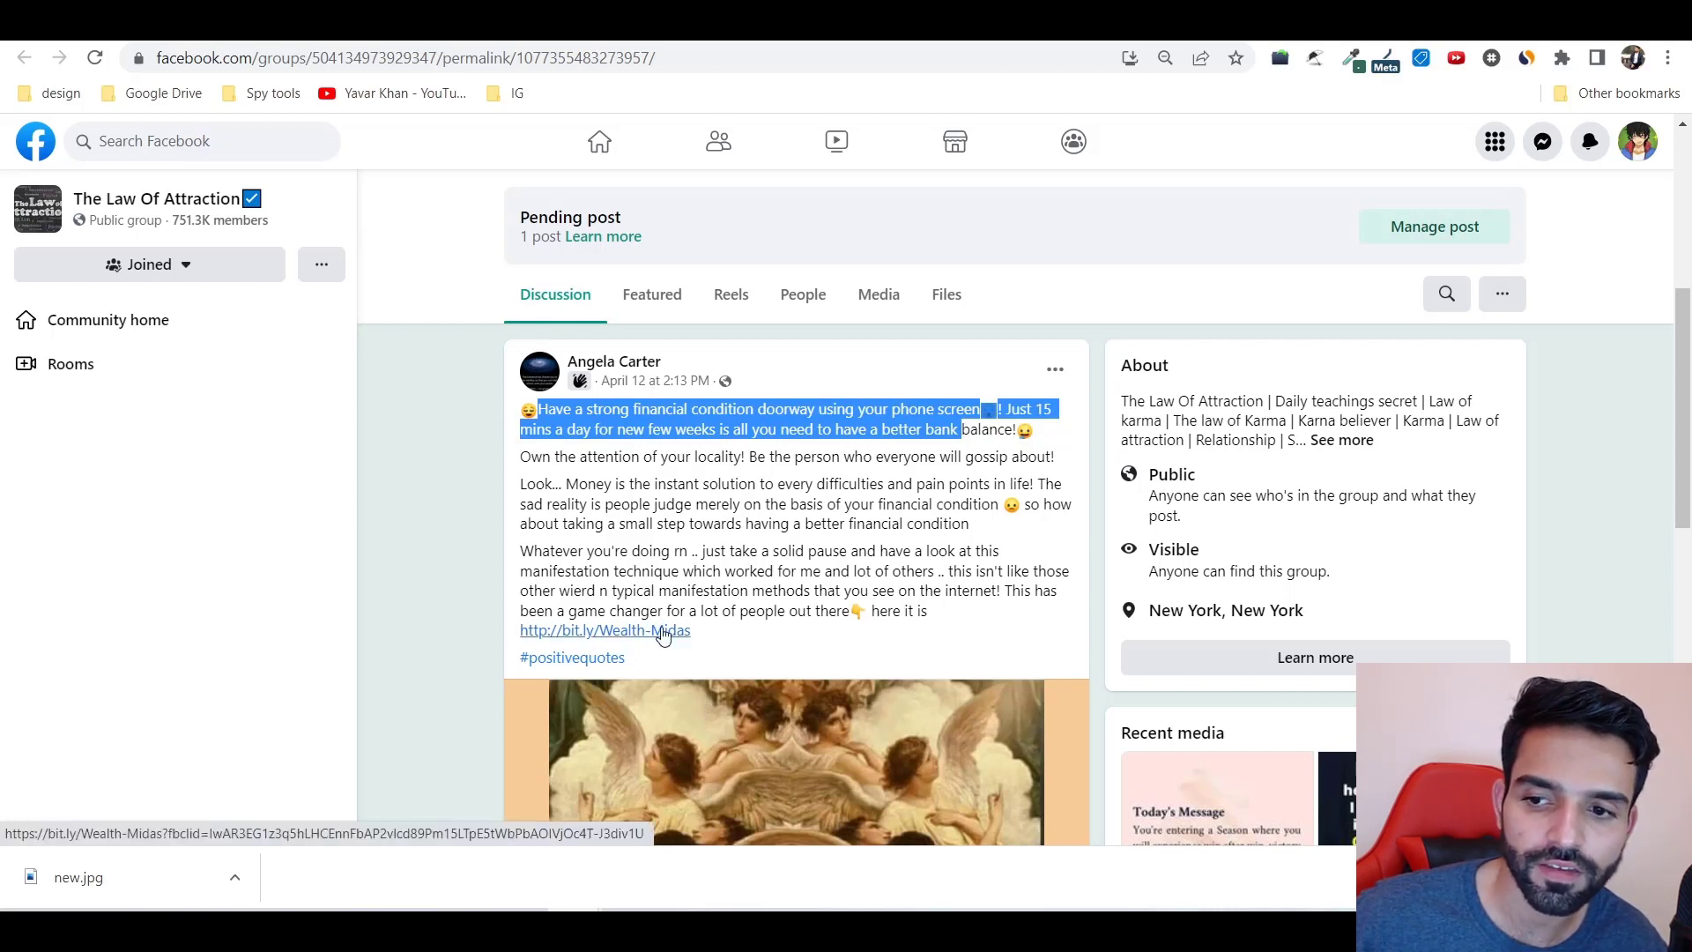
key("alt+Left")
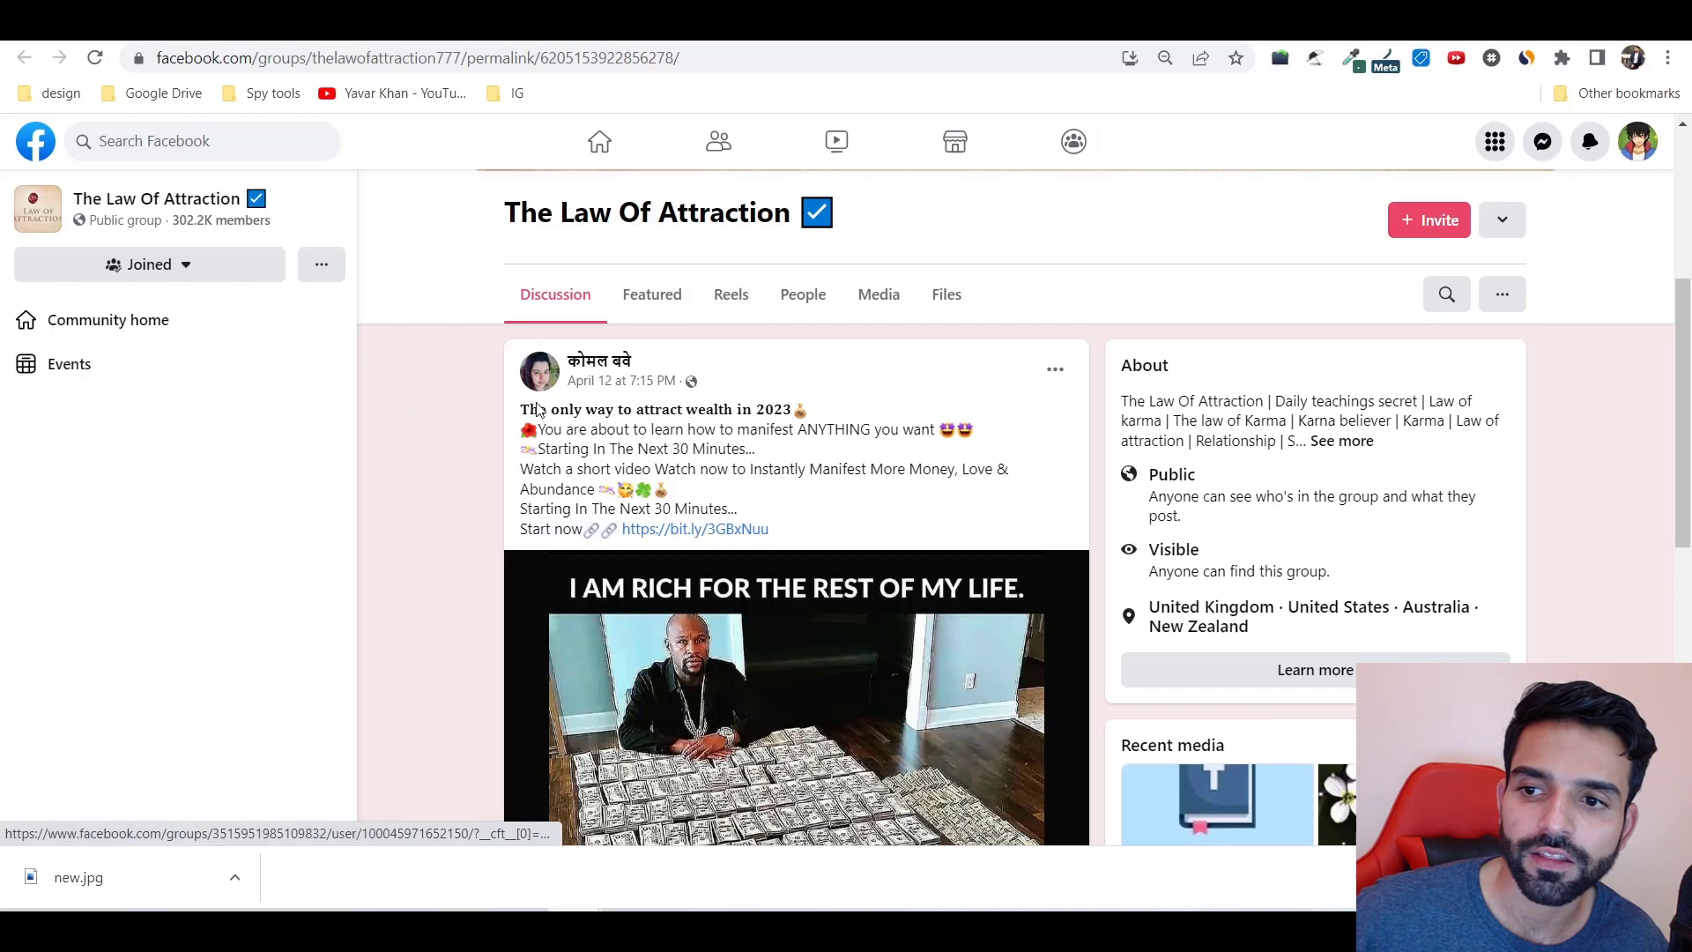
Follow the post's bit.ly link, then close it and return to the wealth post
left_click(671, 529)
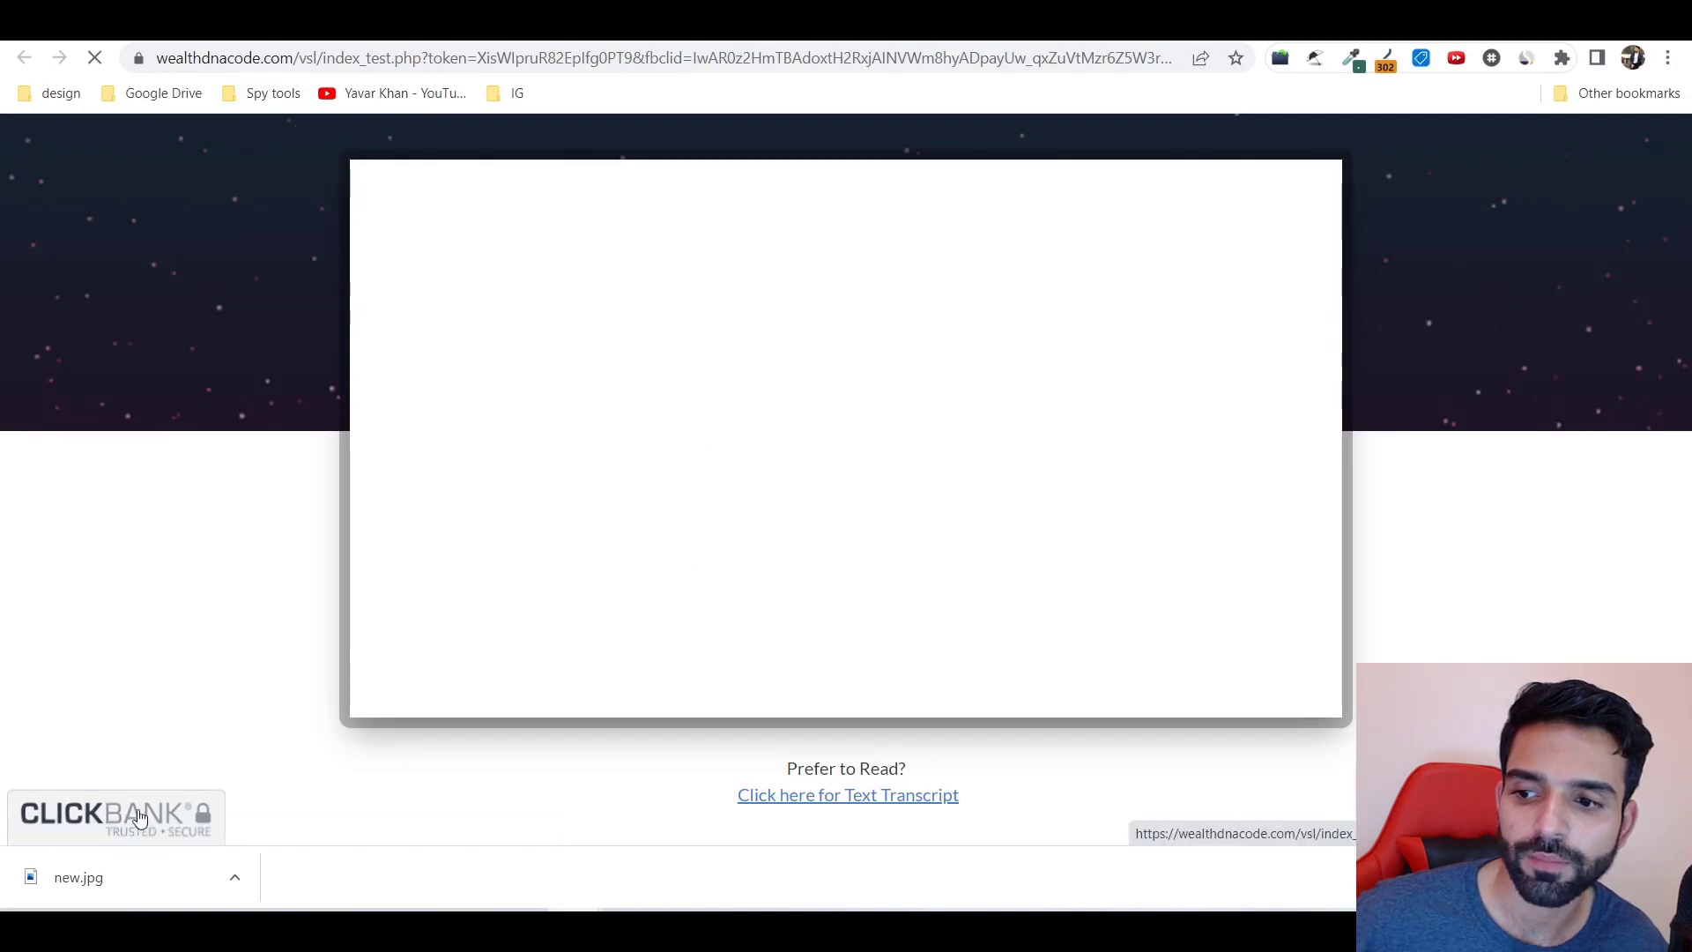
key("ctrl+w")
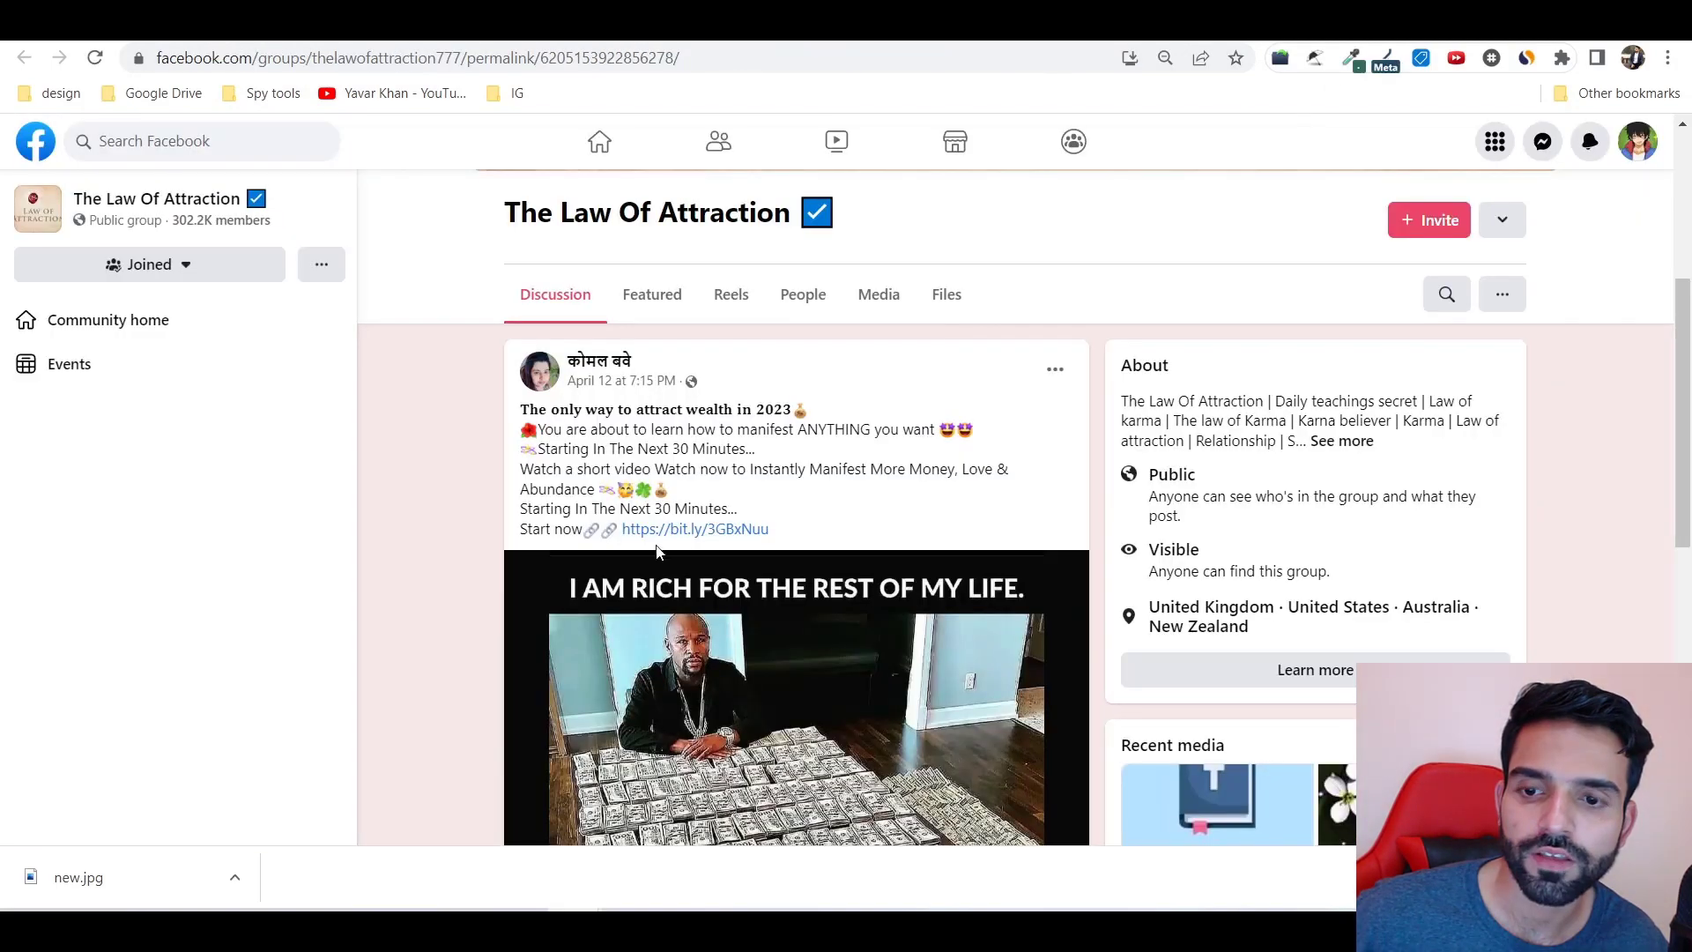
scroll(835, 575, "down", 4)
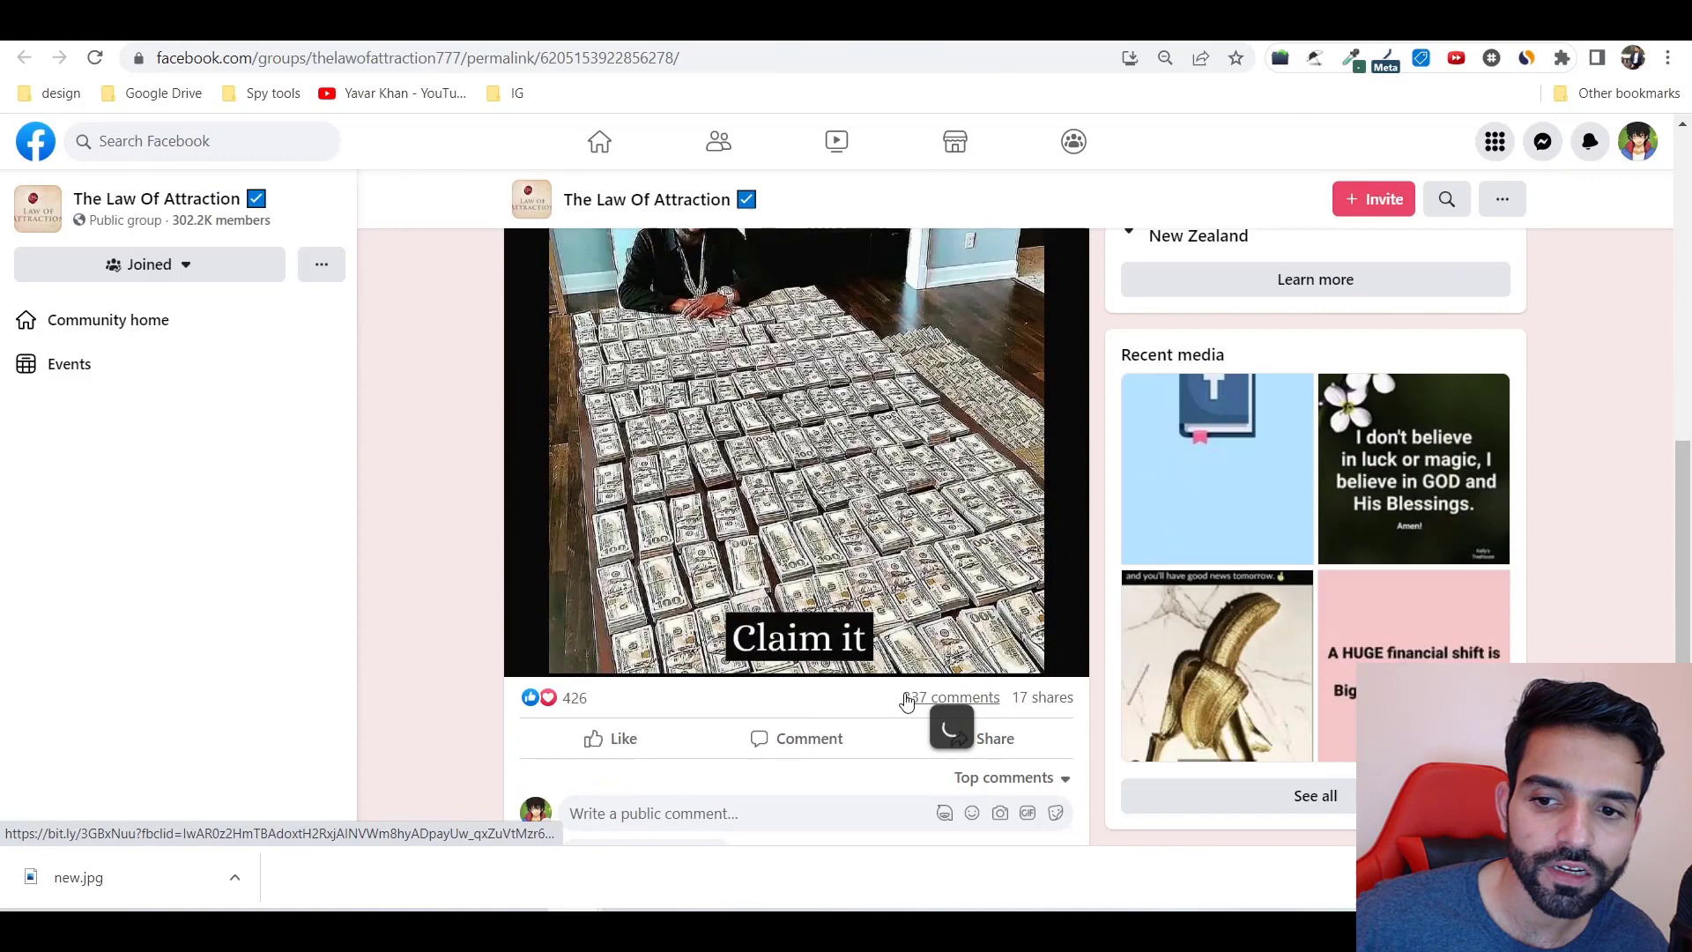
scroll(899, 710, "down", 3)
scroll(621, 326, "up", 15)
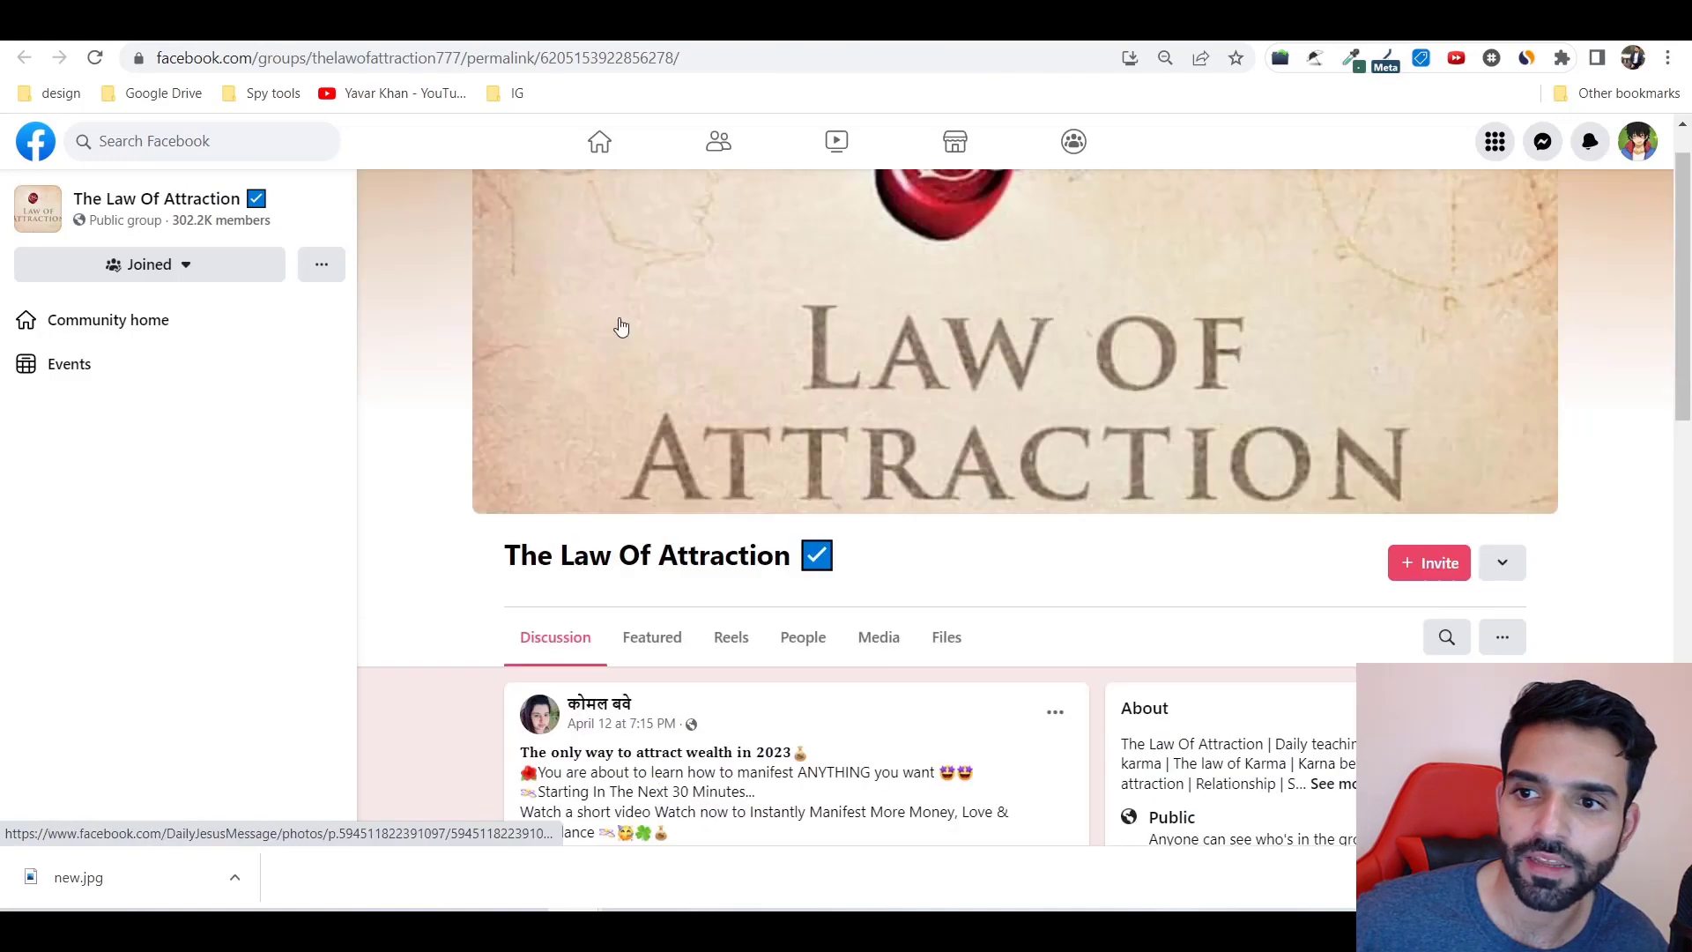
Browse the Law Of Attraction group's home feed and its Featured posts
left_click(641, 555)
scroll(669, 520, "down", 15)
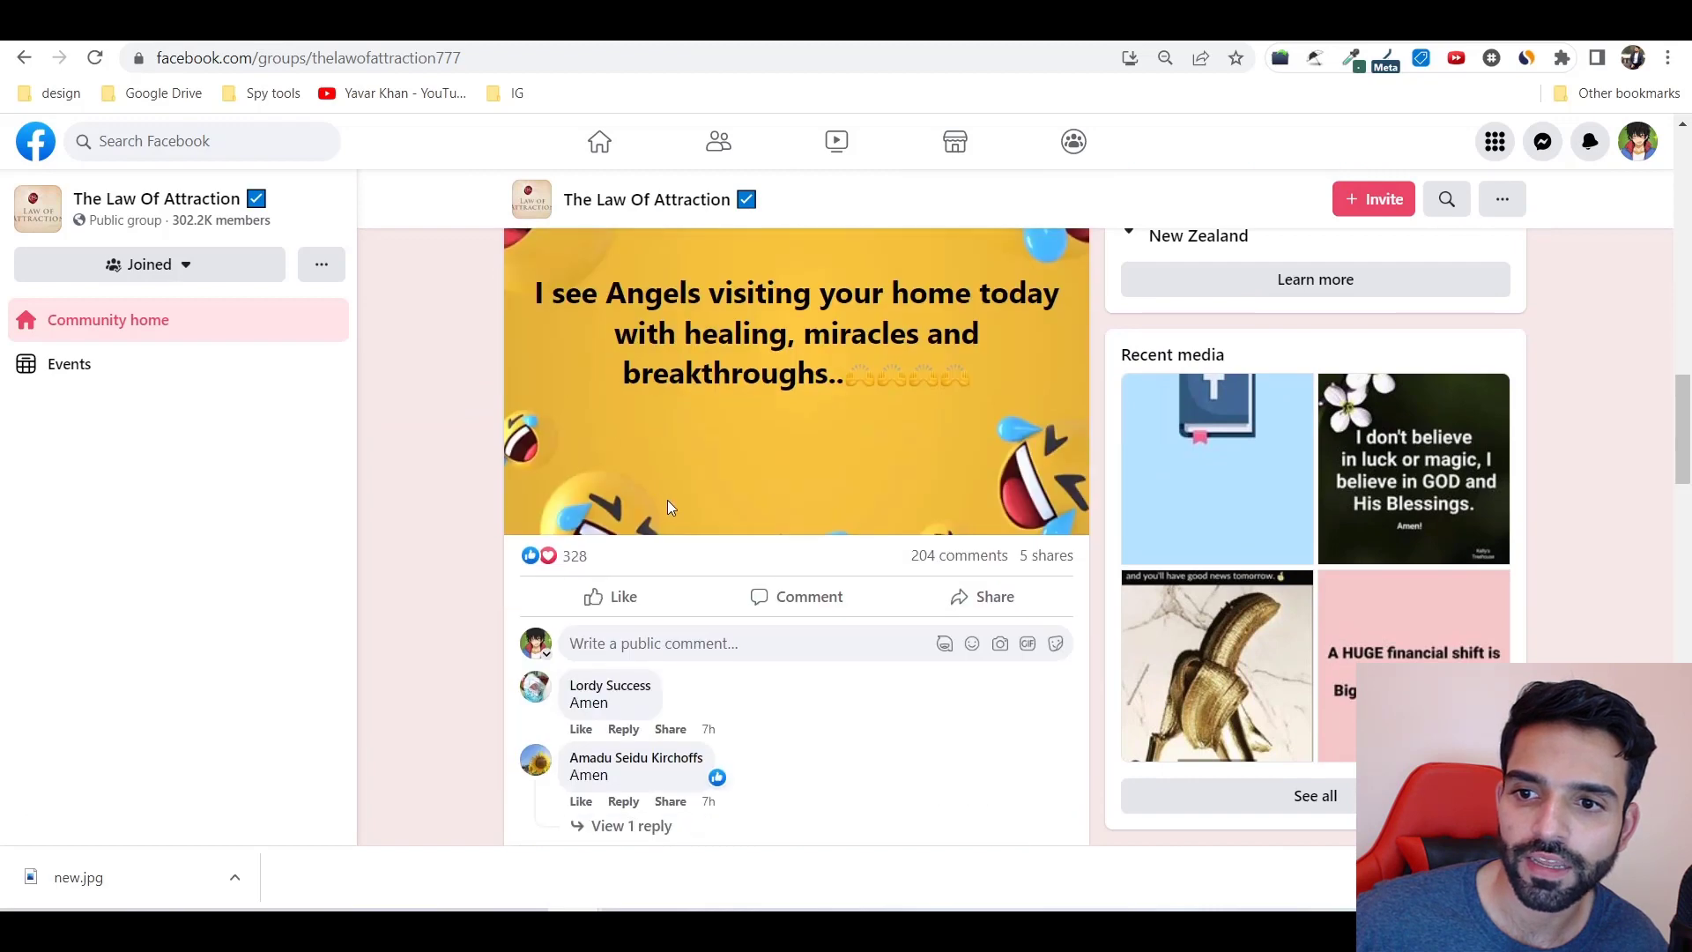
scroll(668, 499, "up", 15)
left_click(646, 603)
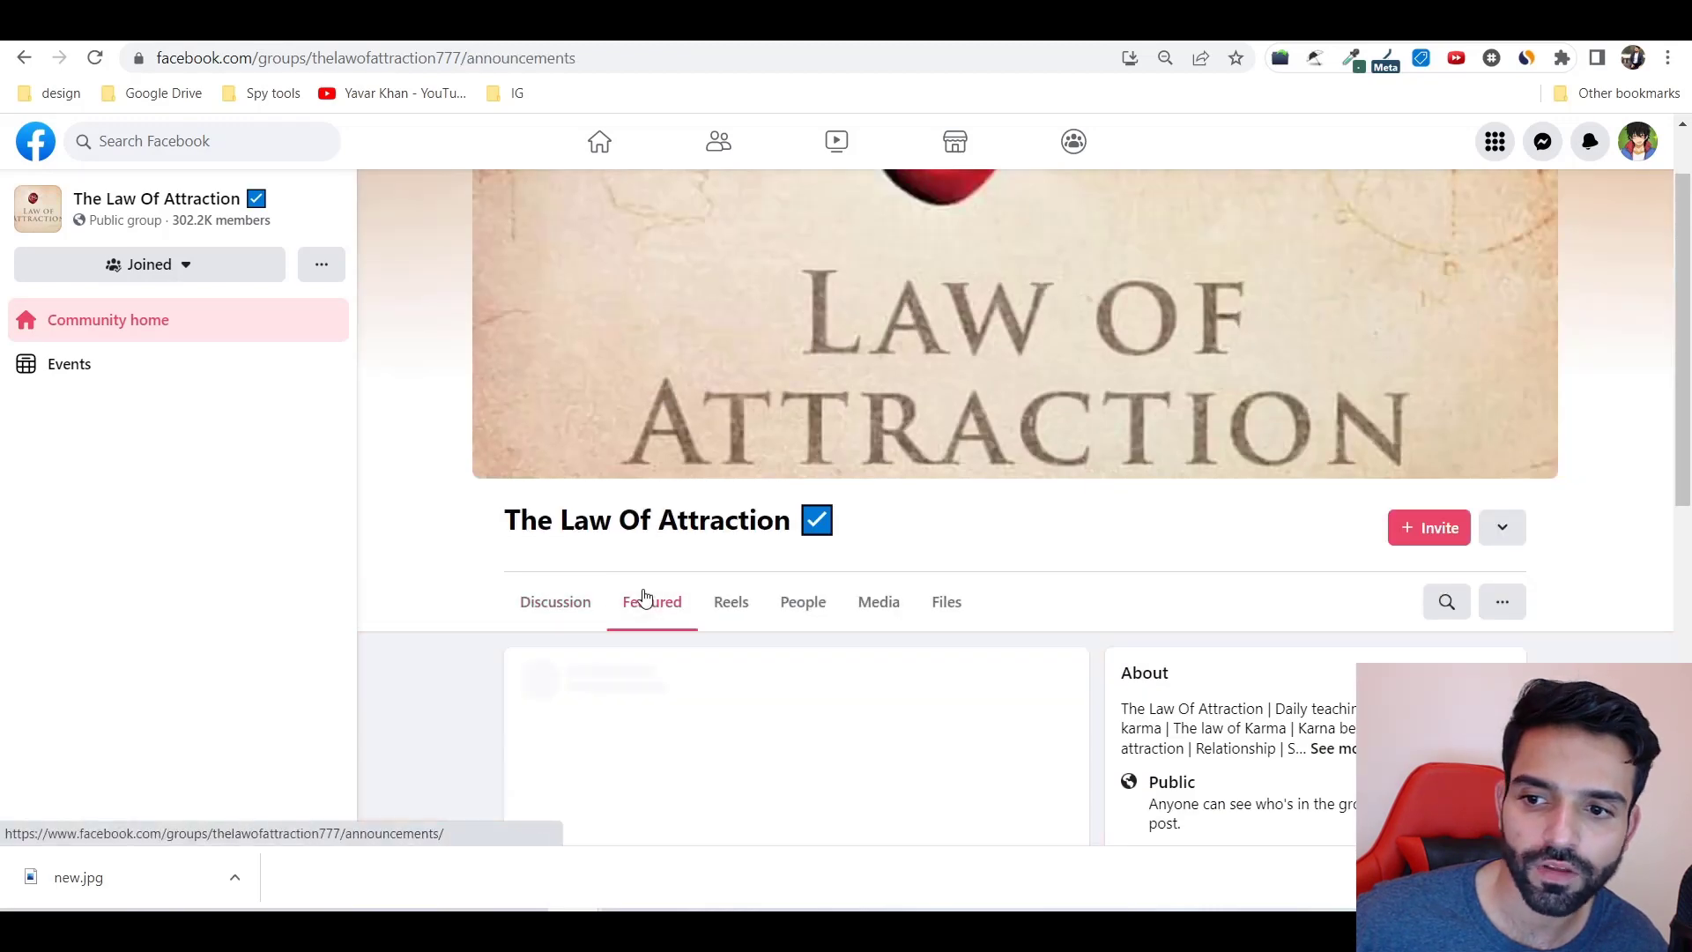
scroll(670, 494, "down", 4)
scroll(686, 536, "down", 5)
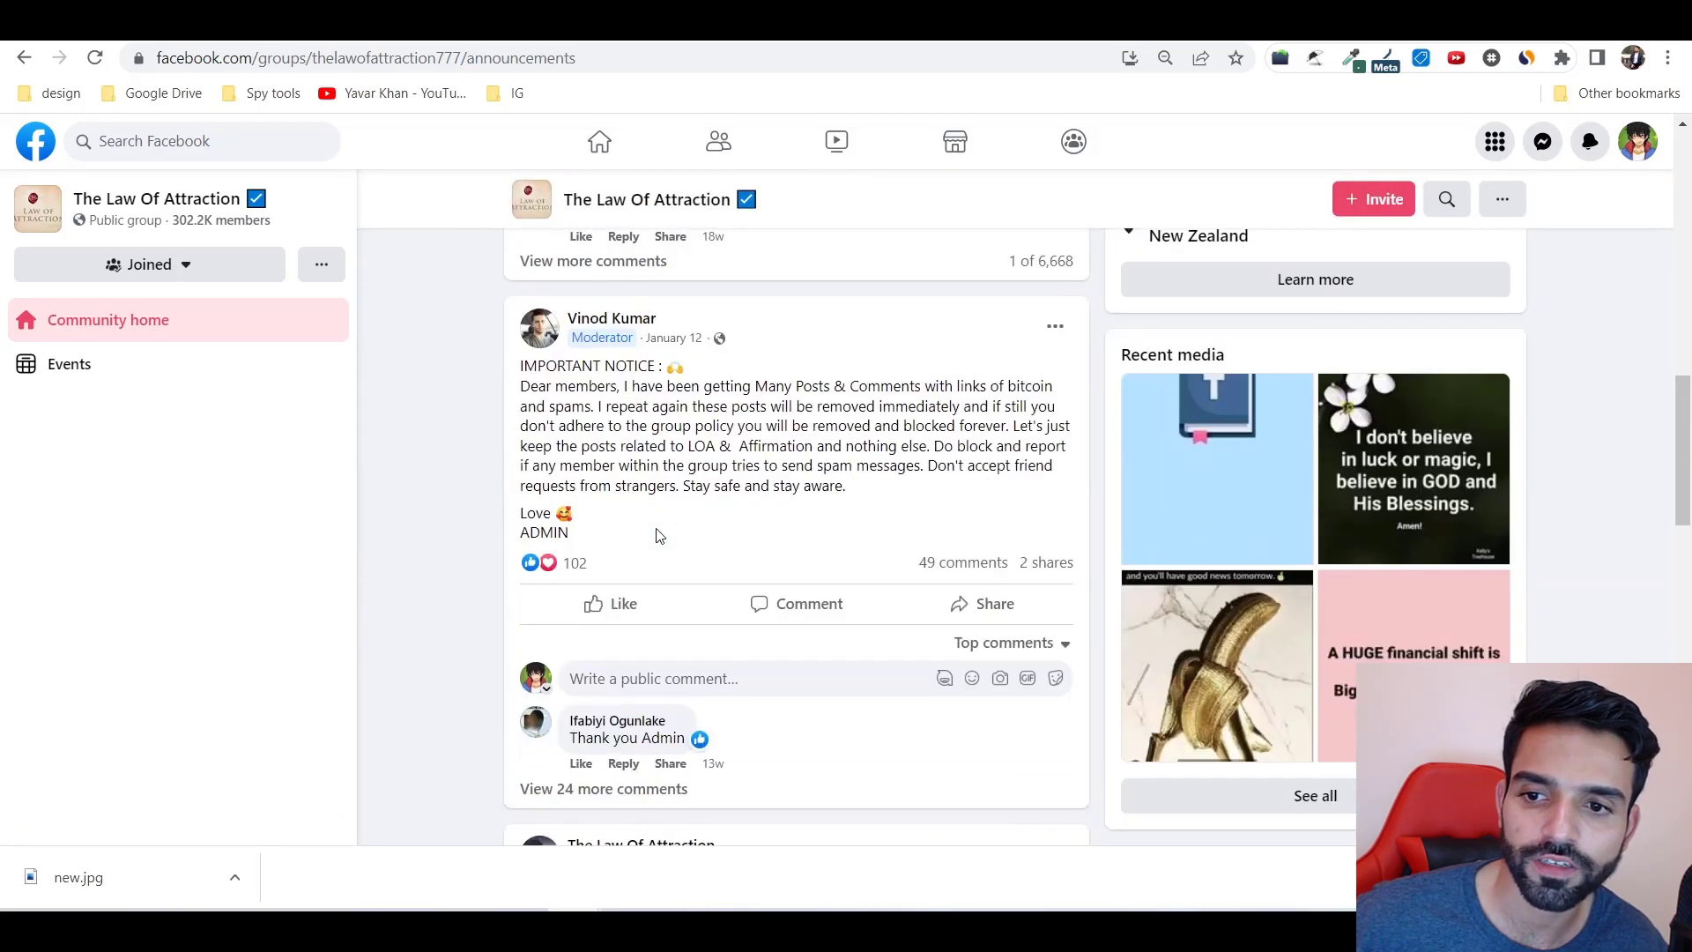
scroll(643, 423, "down", 10)
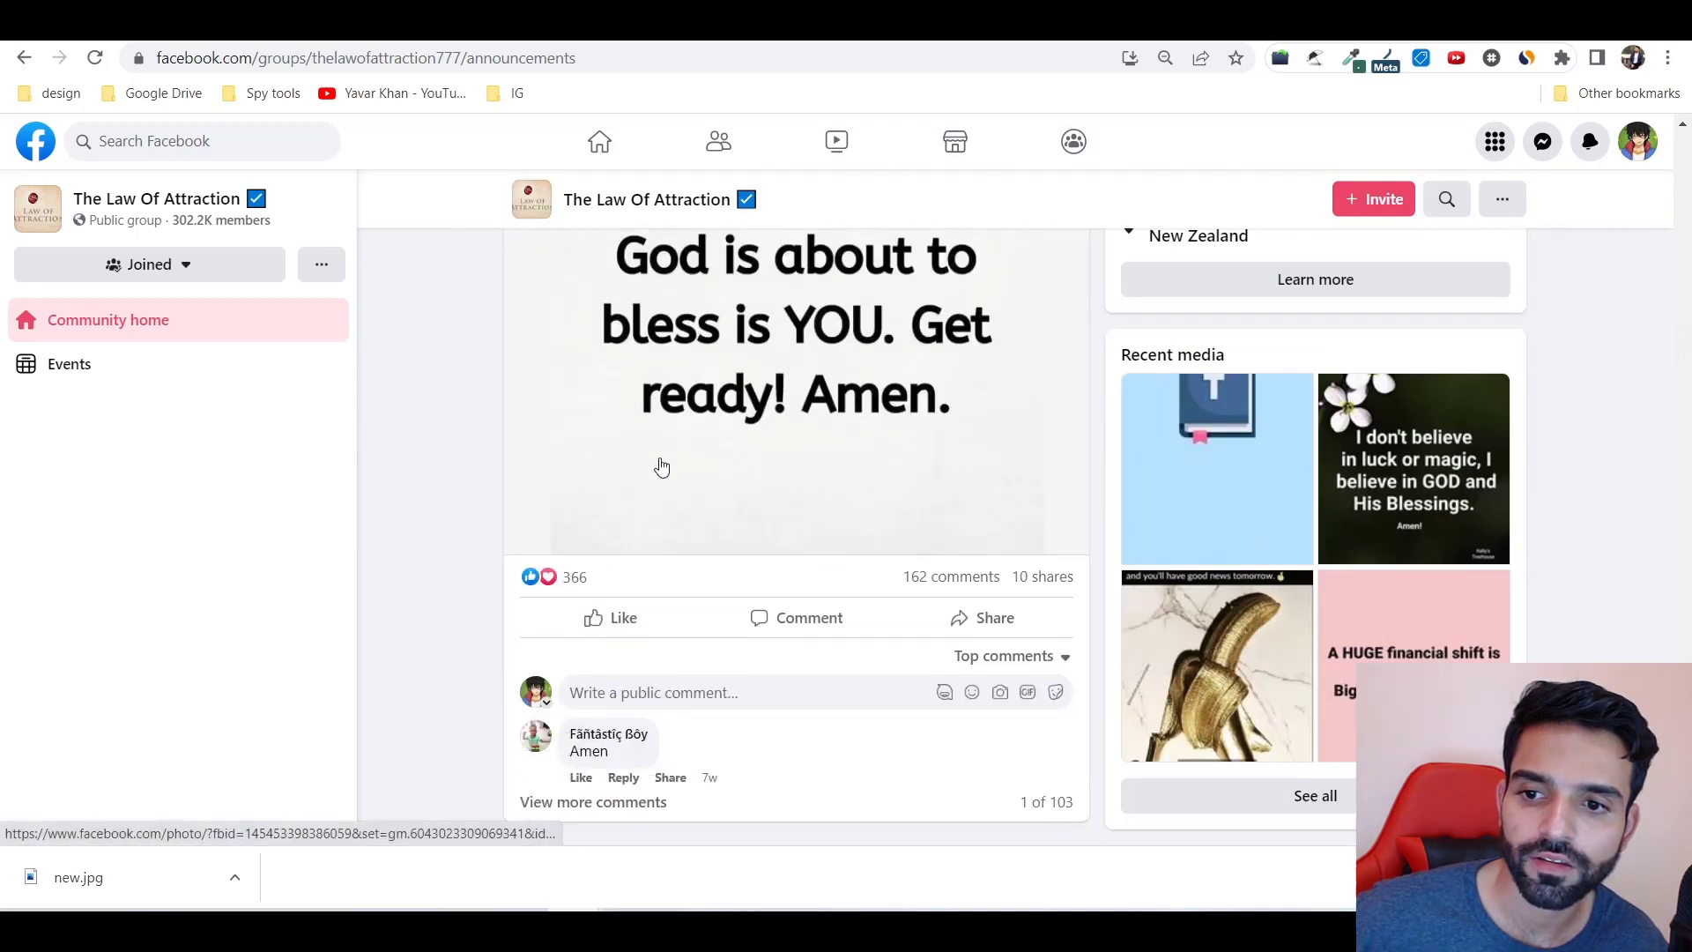
Return to the wealth post, then bring up ClickBank's Soulmate Sketch listing
left_click(24, 58)
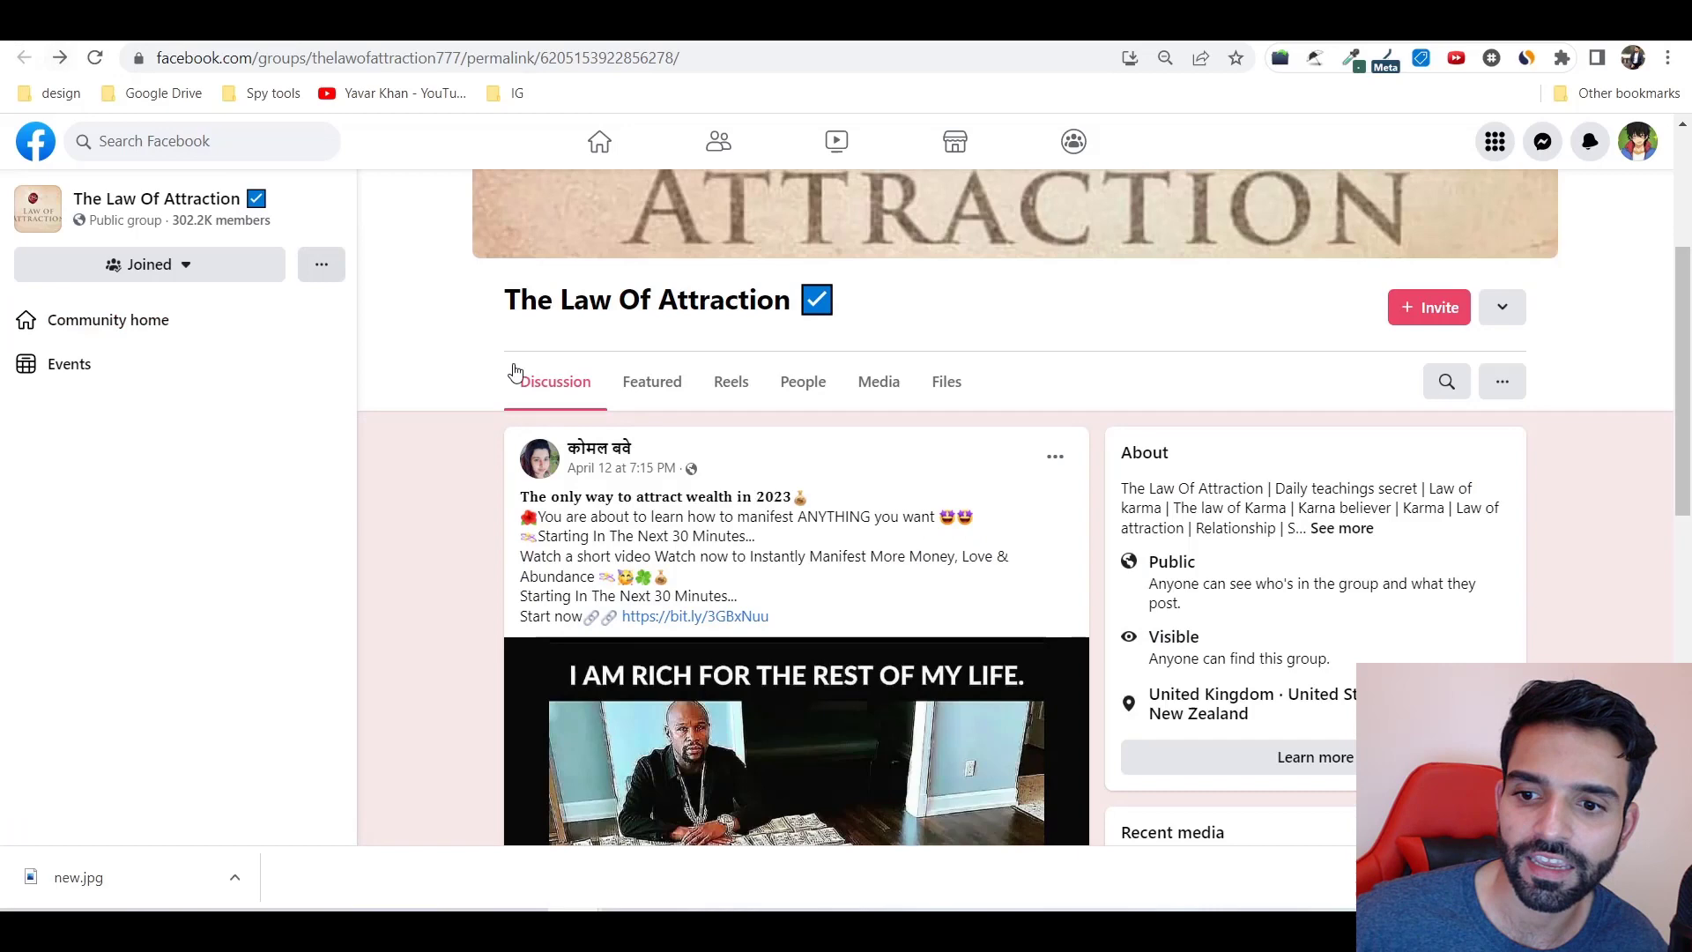
scroll(529, 374, "down", 5)
scroll(597, 374, "up", 3)
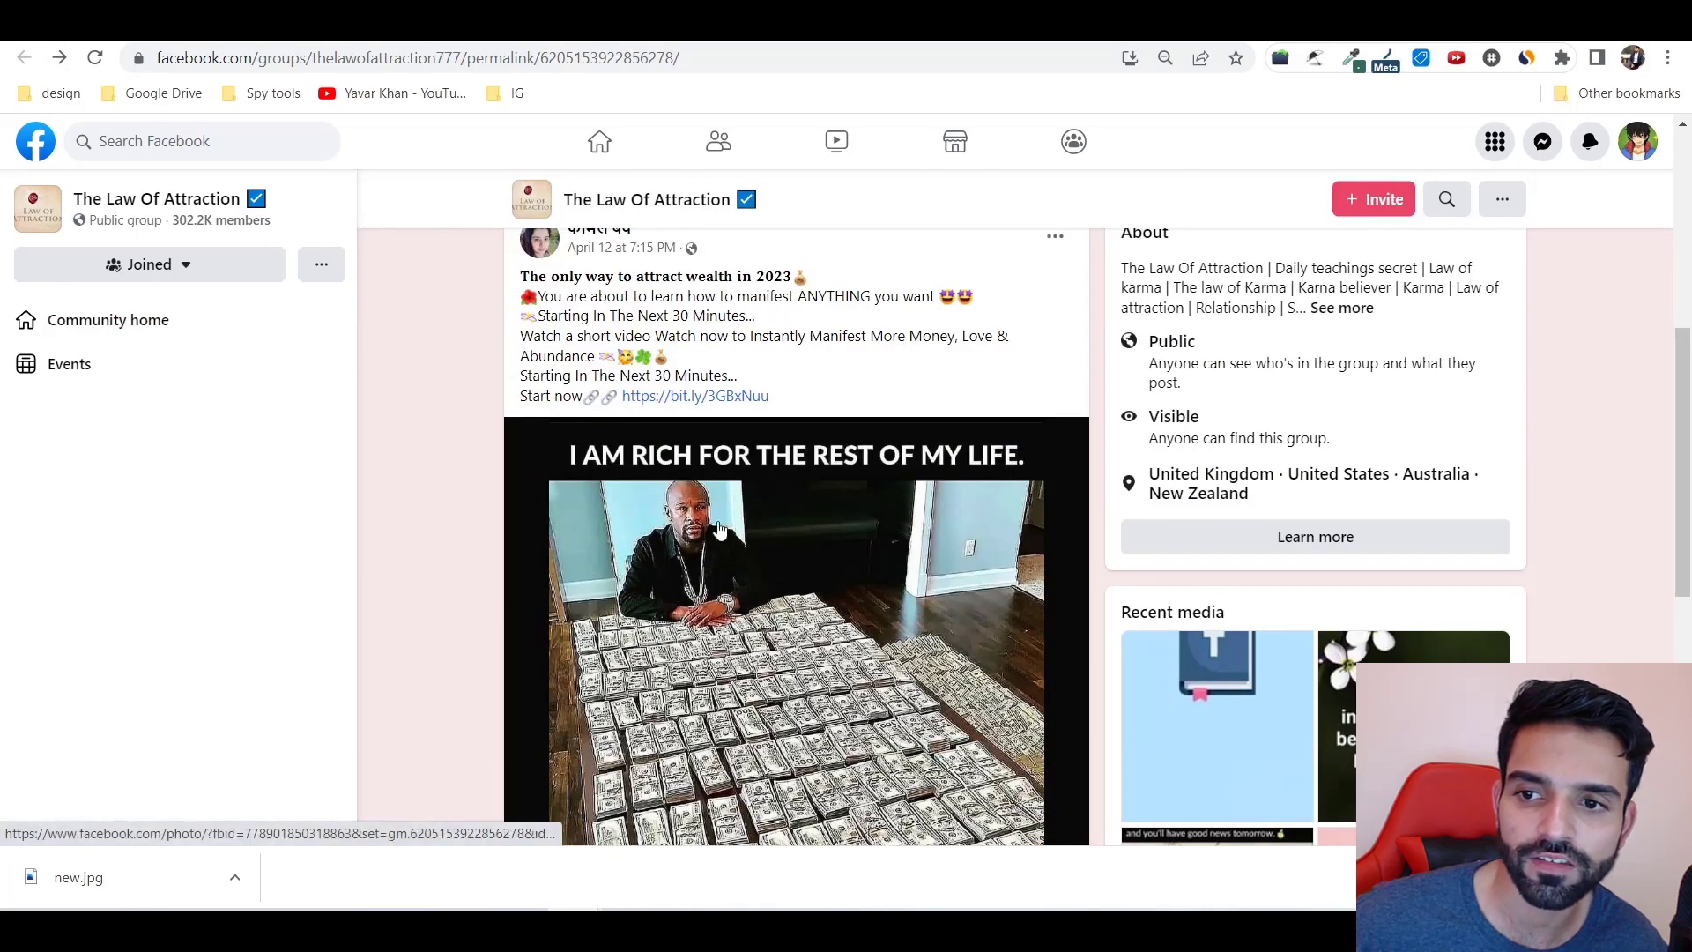
scroll(820, 472, "up", 3)
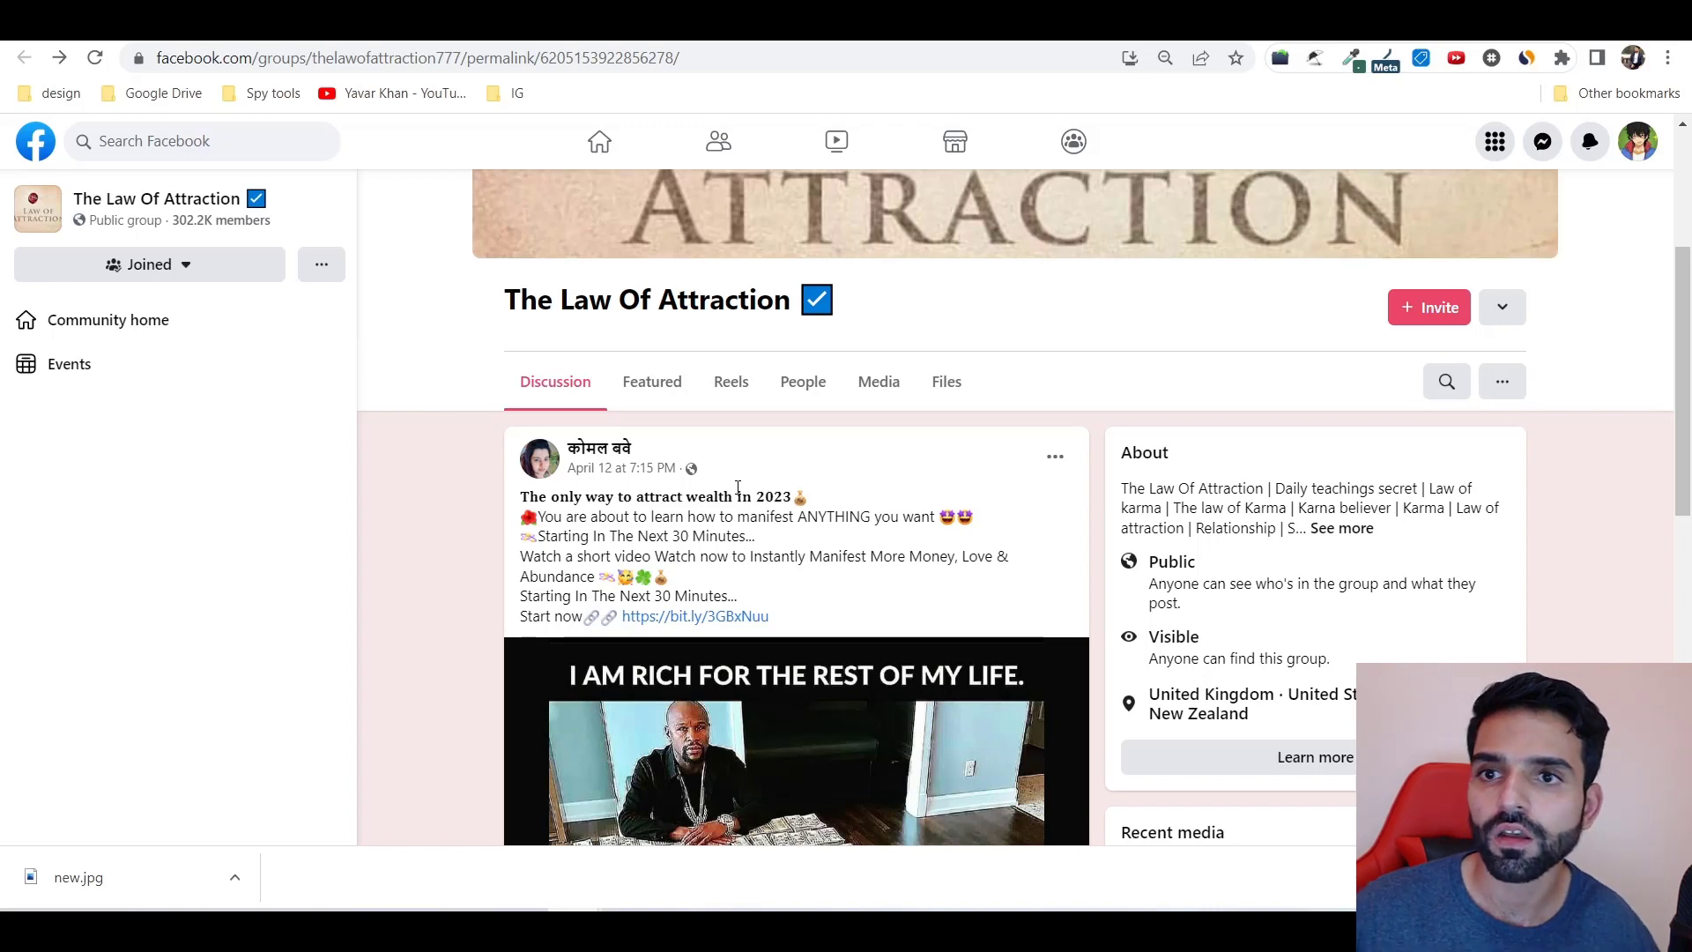
key("ctrl+Tab")
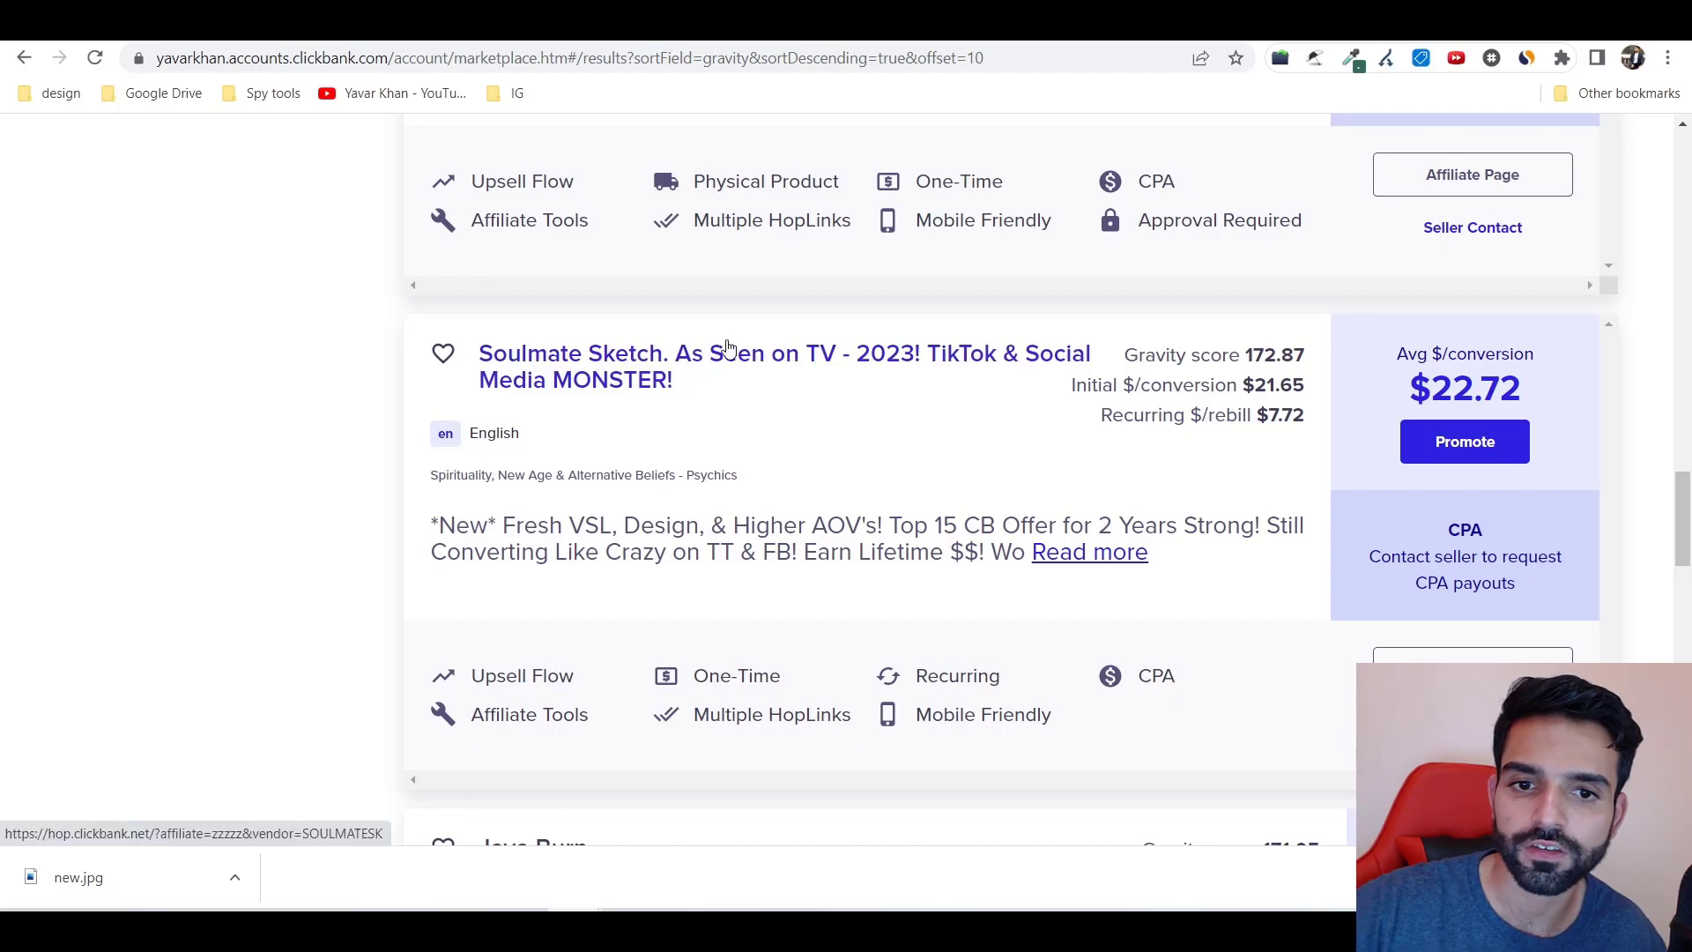
key("alt+Tab")
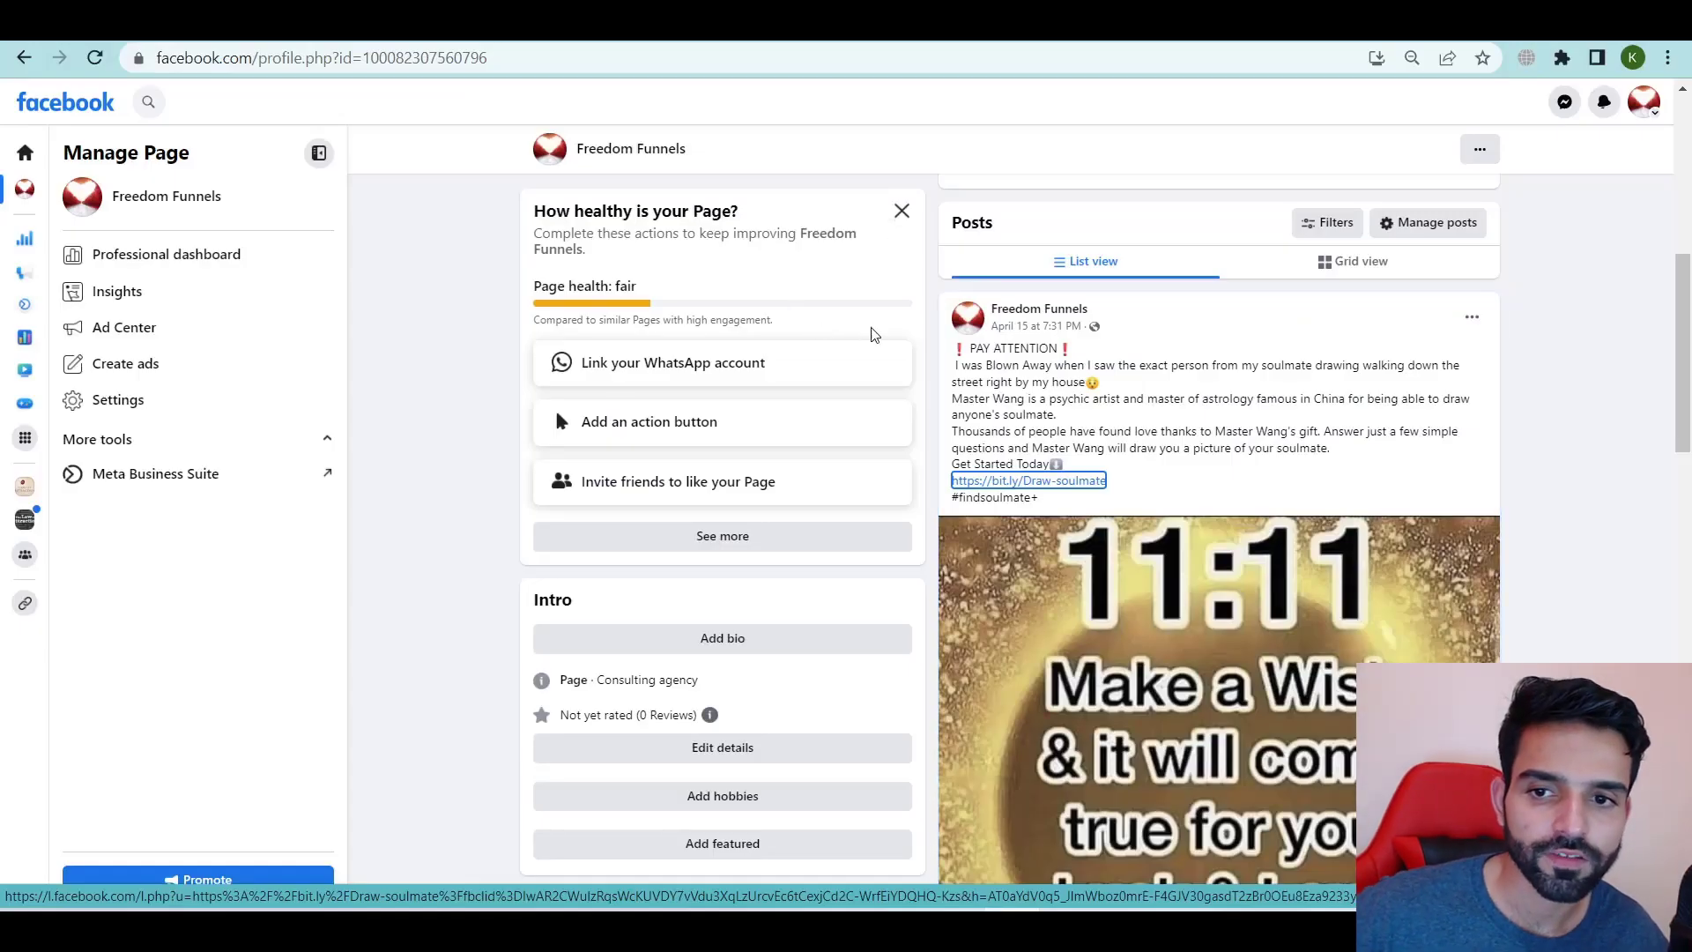
left_click(1152, 393)
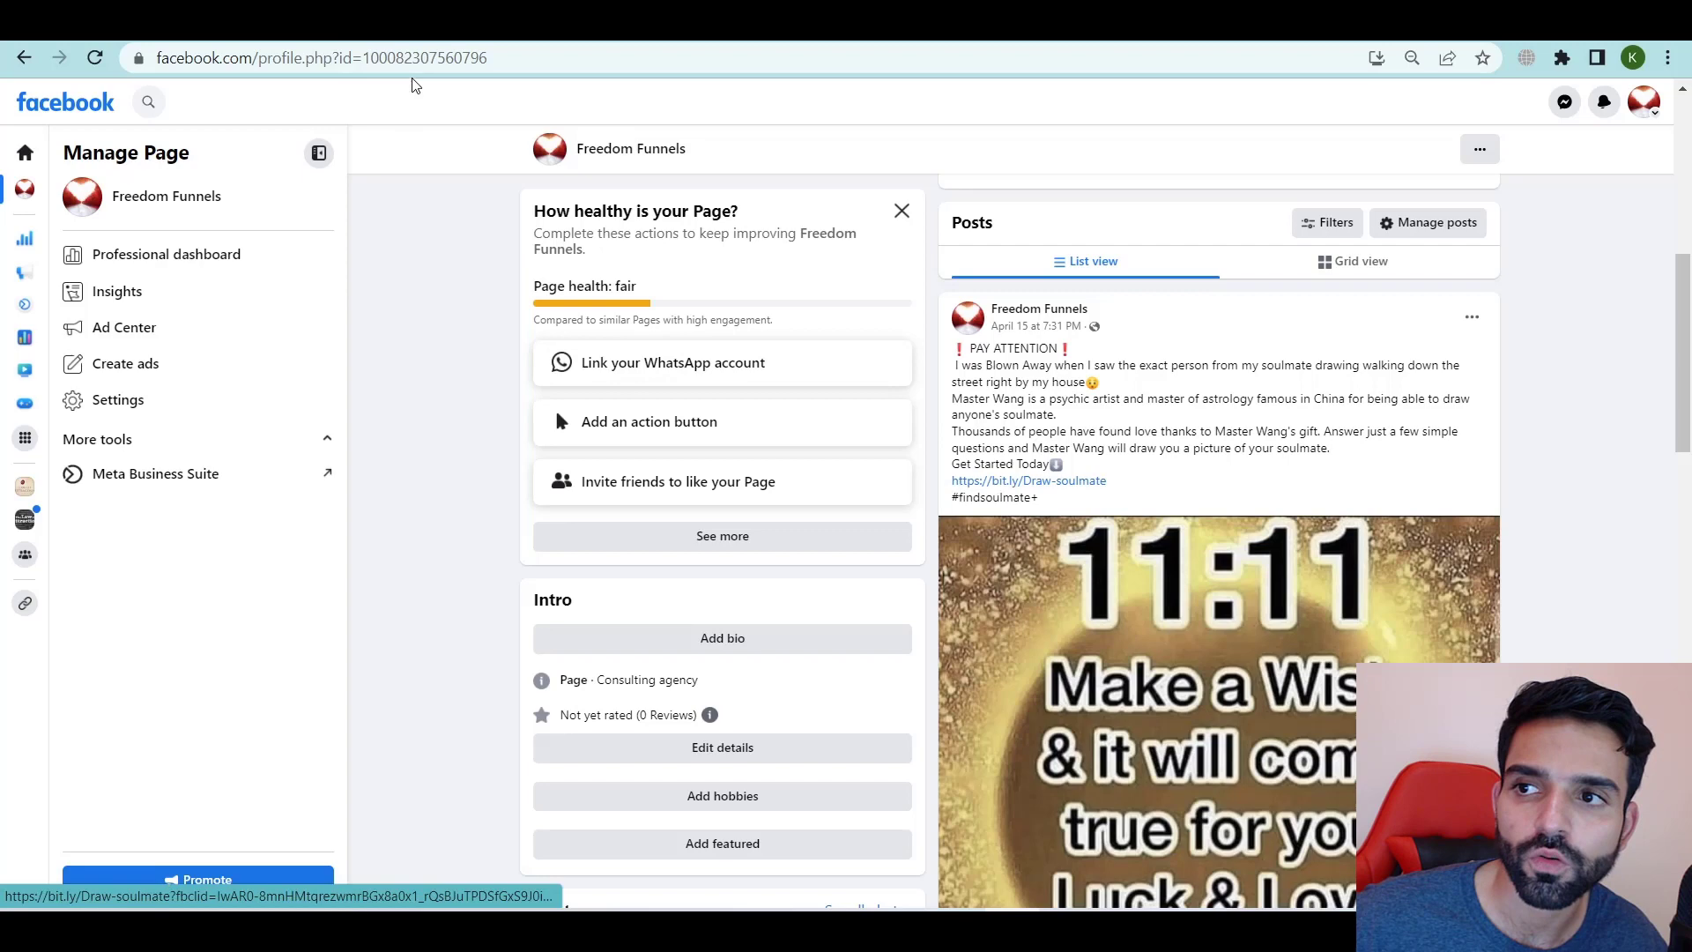
left_click(1028, 480)
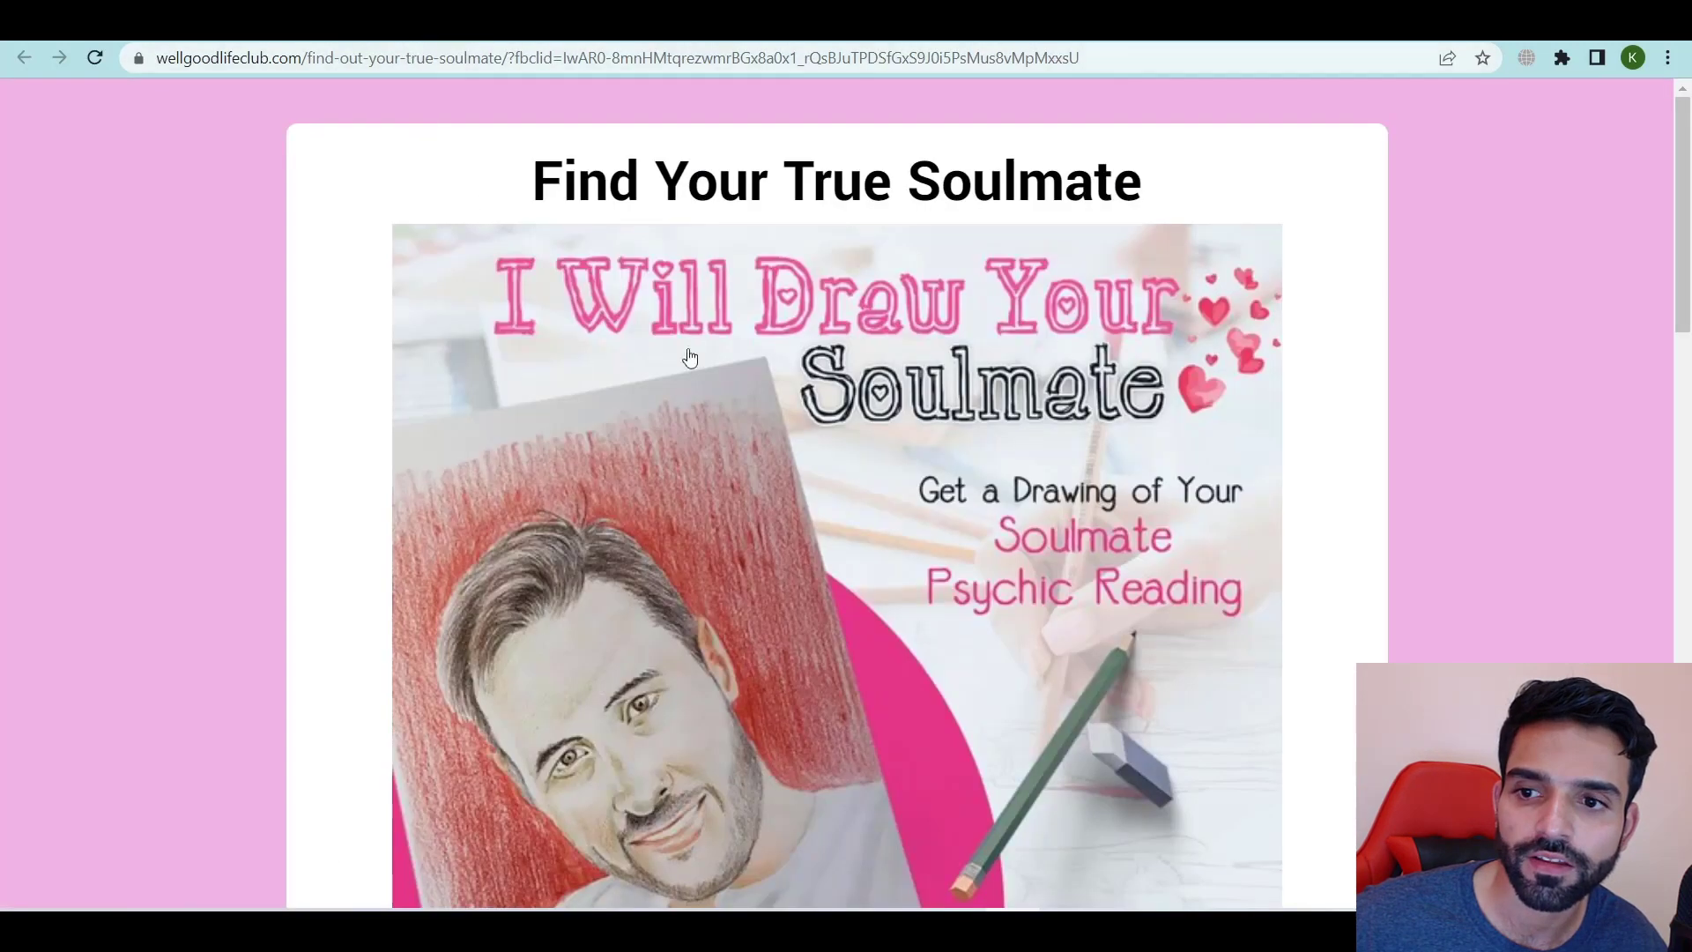
scroll(634, 361, "down", 5)
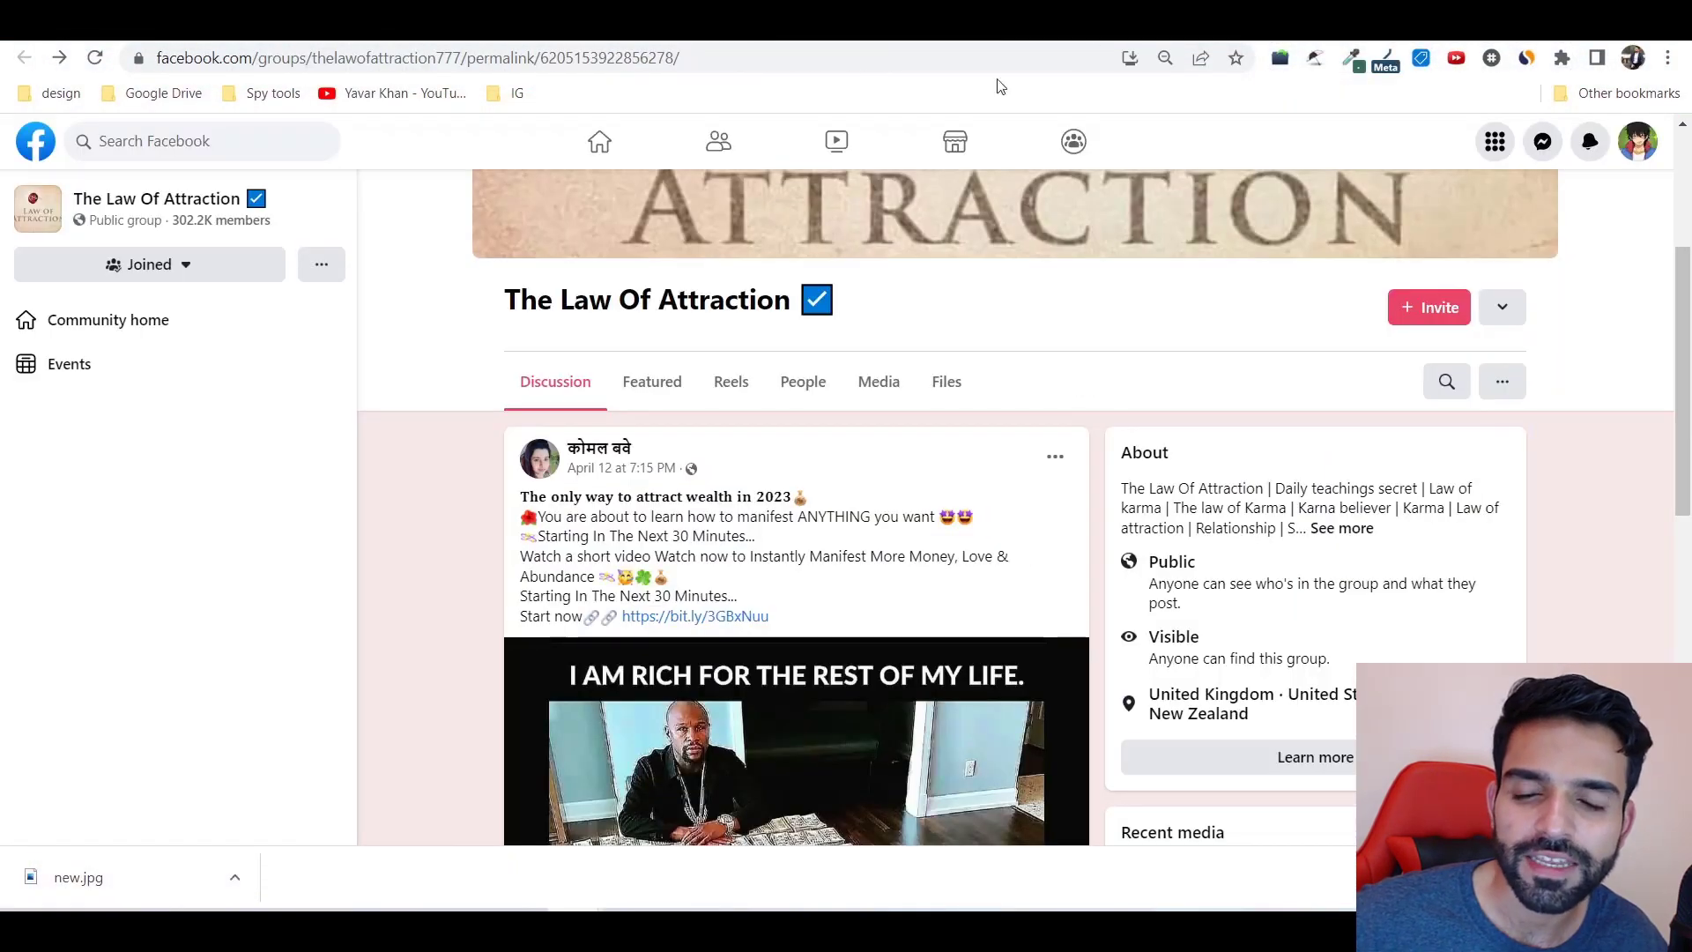
Copy the wealth post text into a new group post draft and delete its bit.ly link
scroll(806, 367, "down", 2)
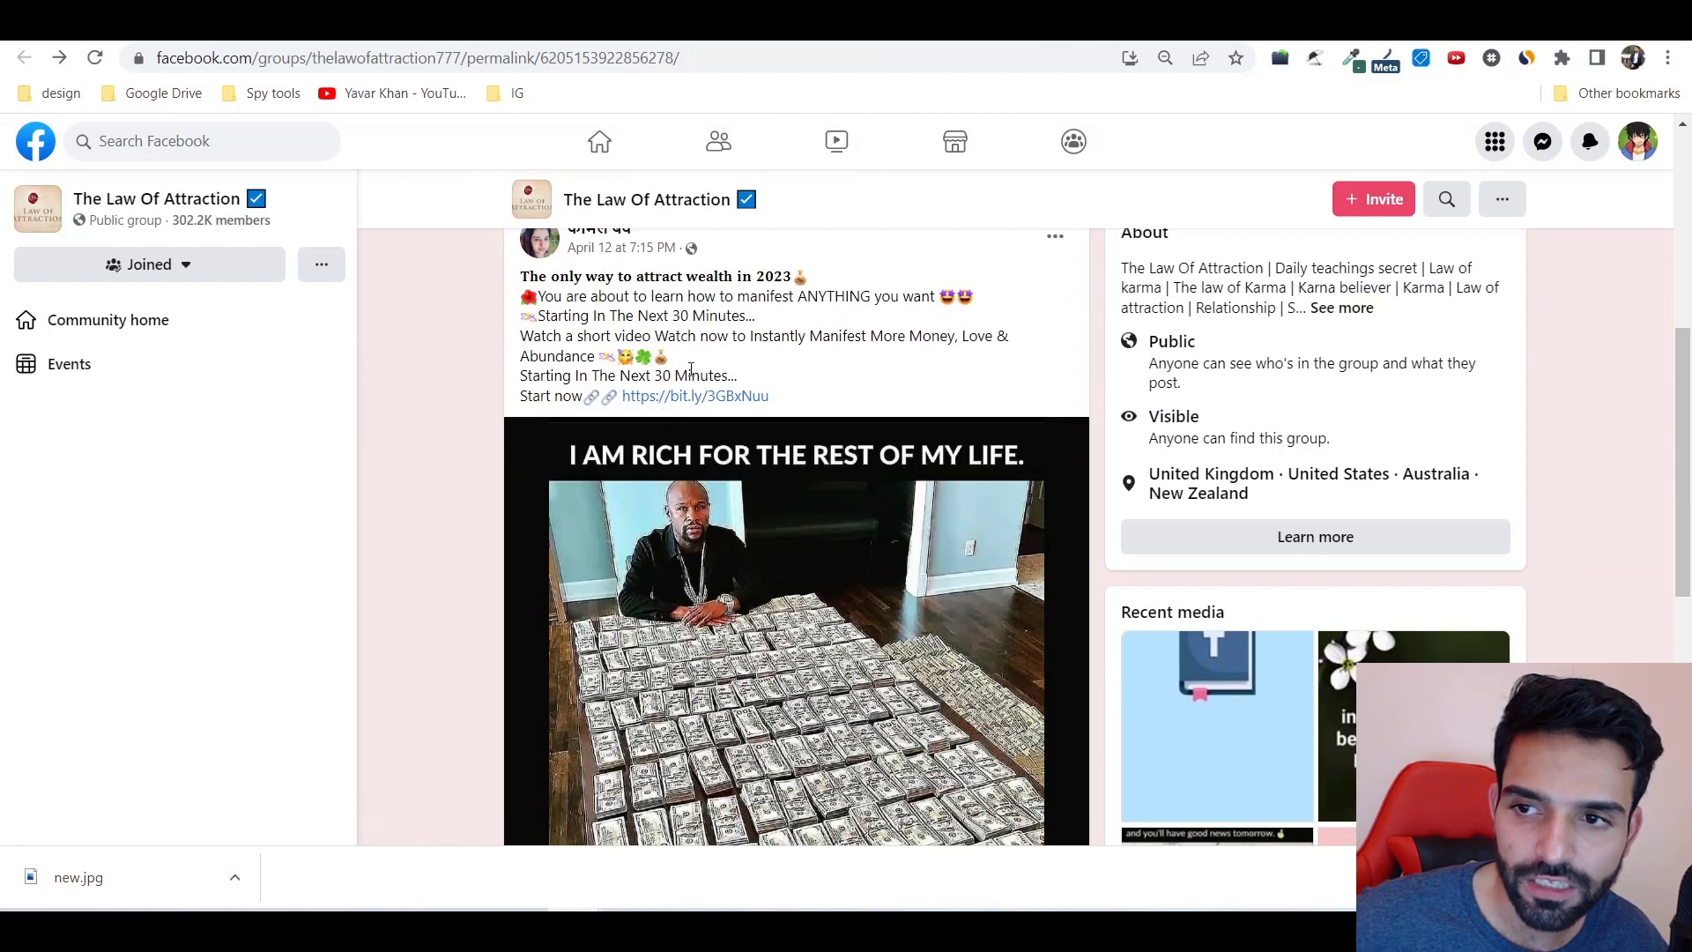
left_click_drag(523, 279, 818, 410)
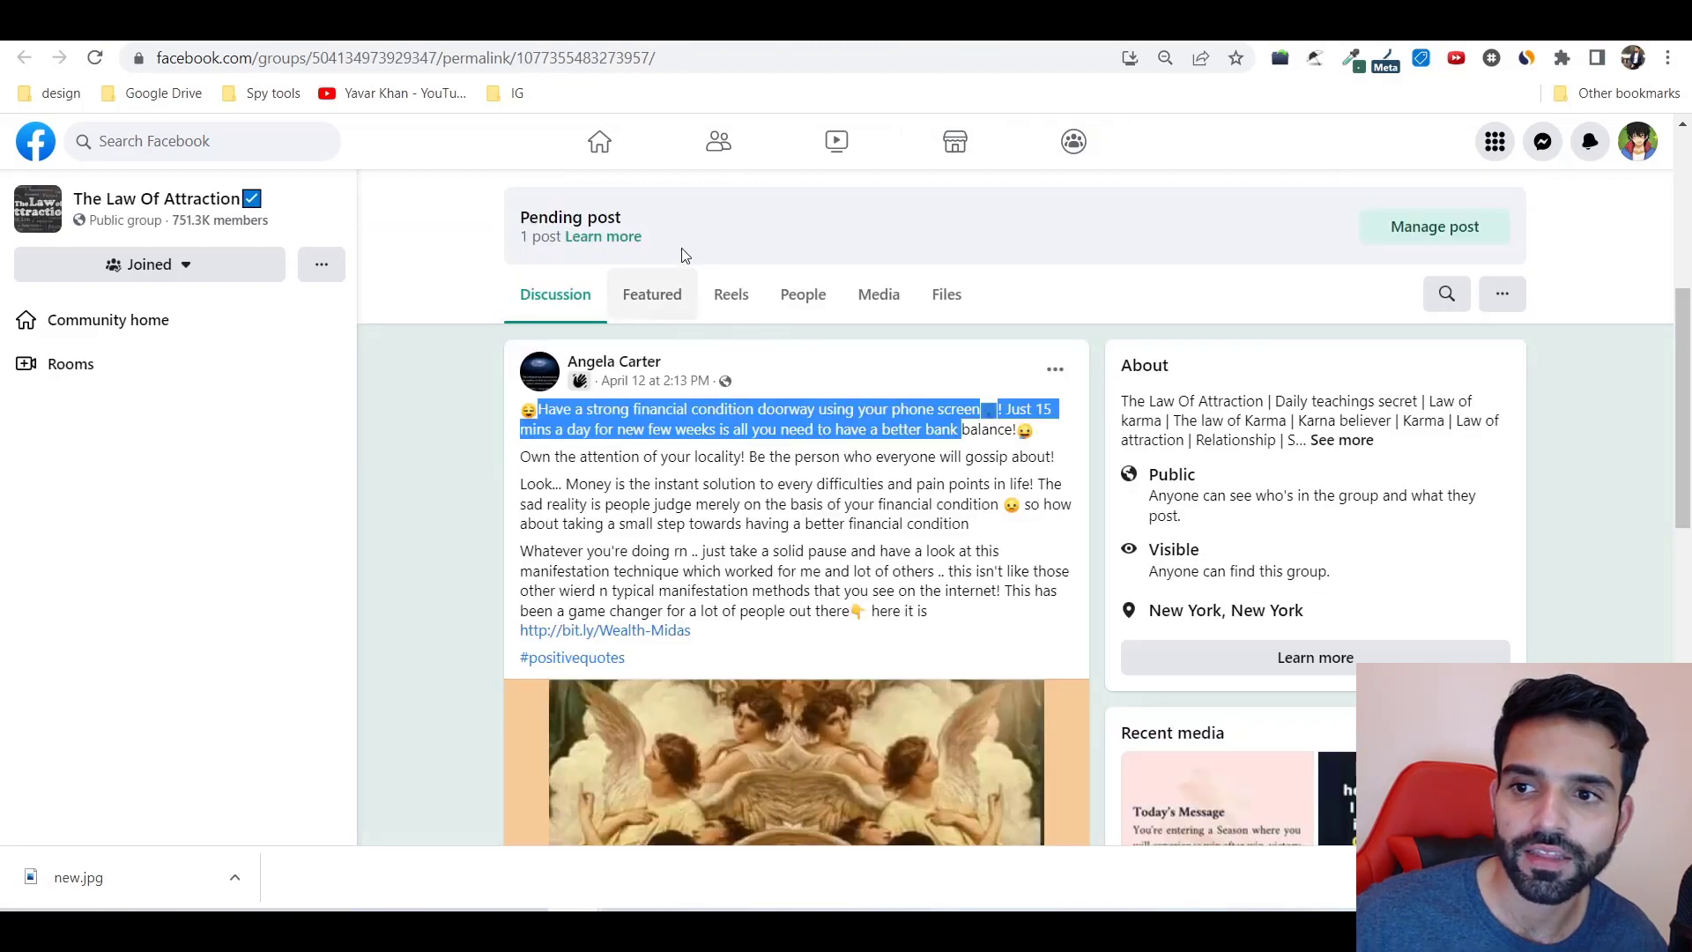
scroll(684, 264, "up", 3)
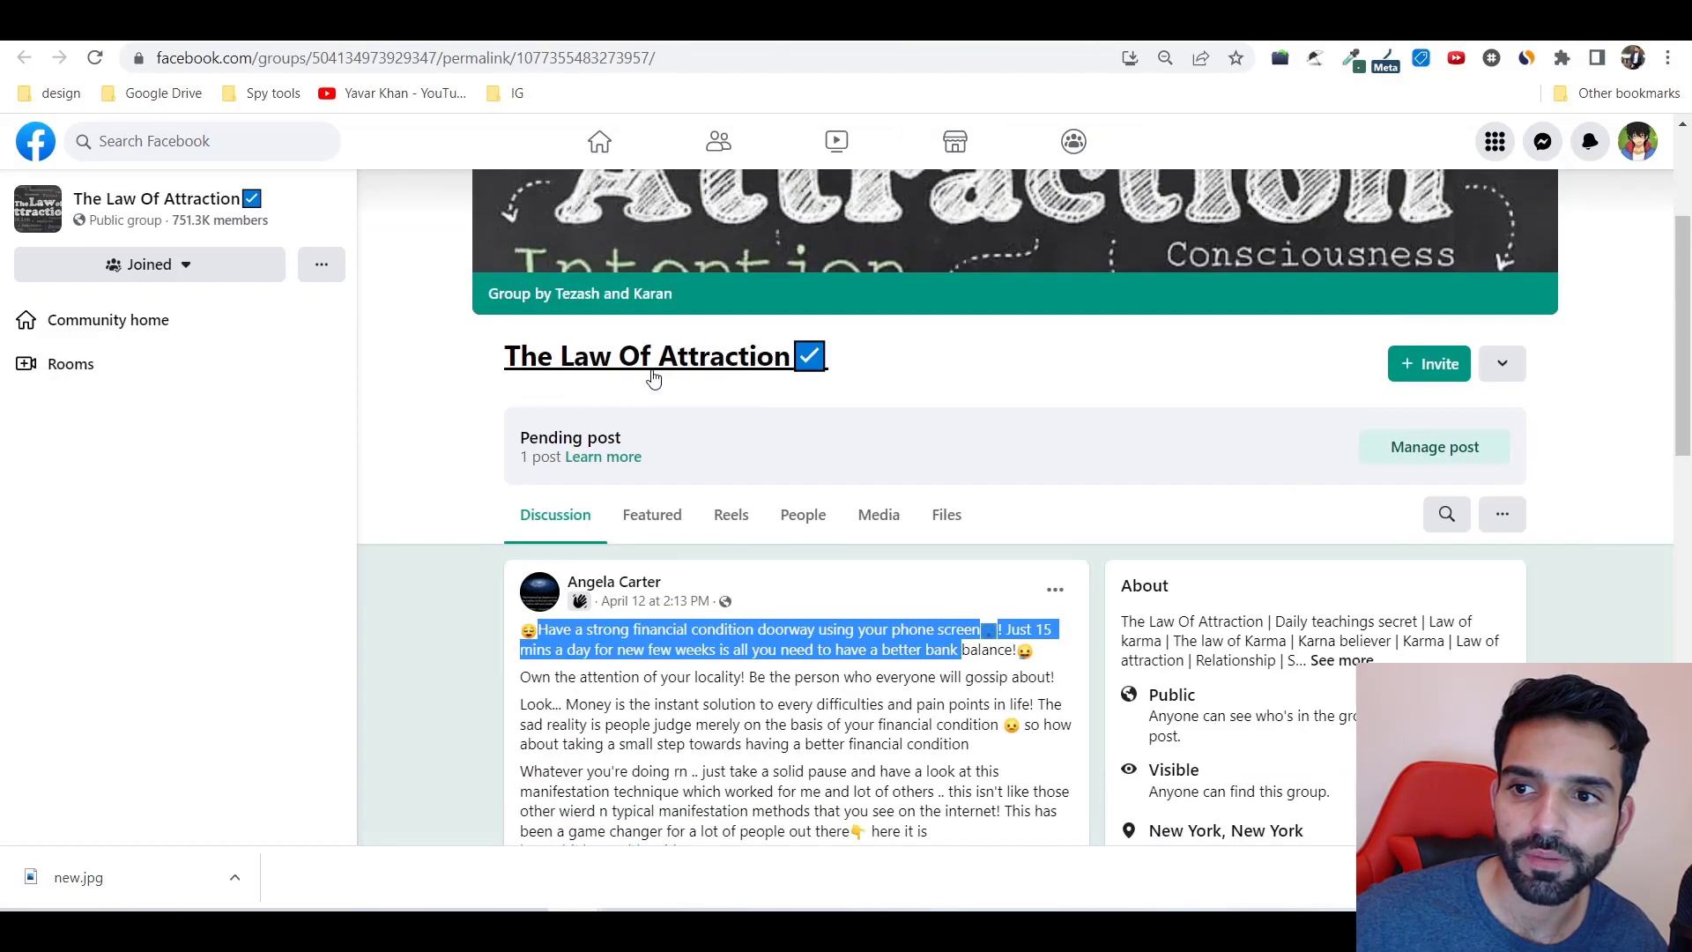
left_click(572, 535)
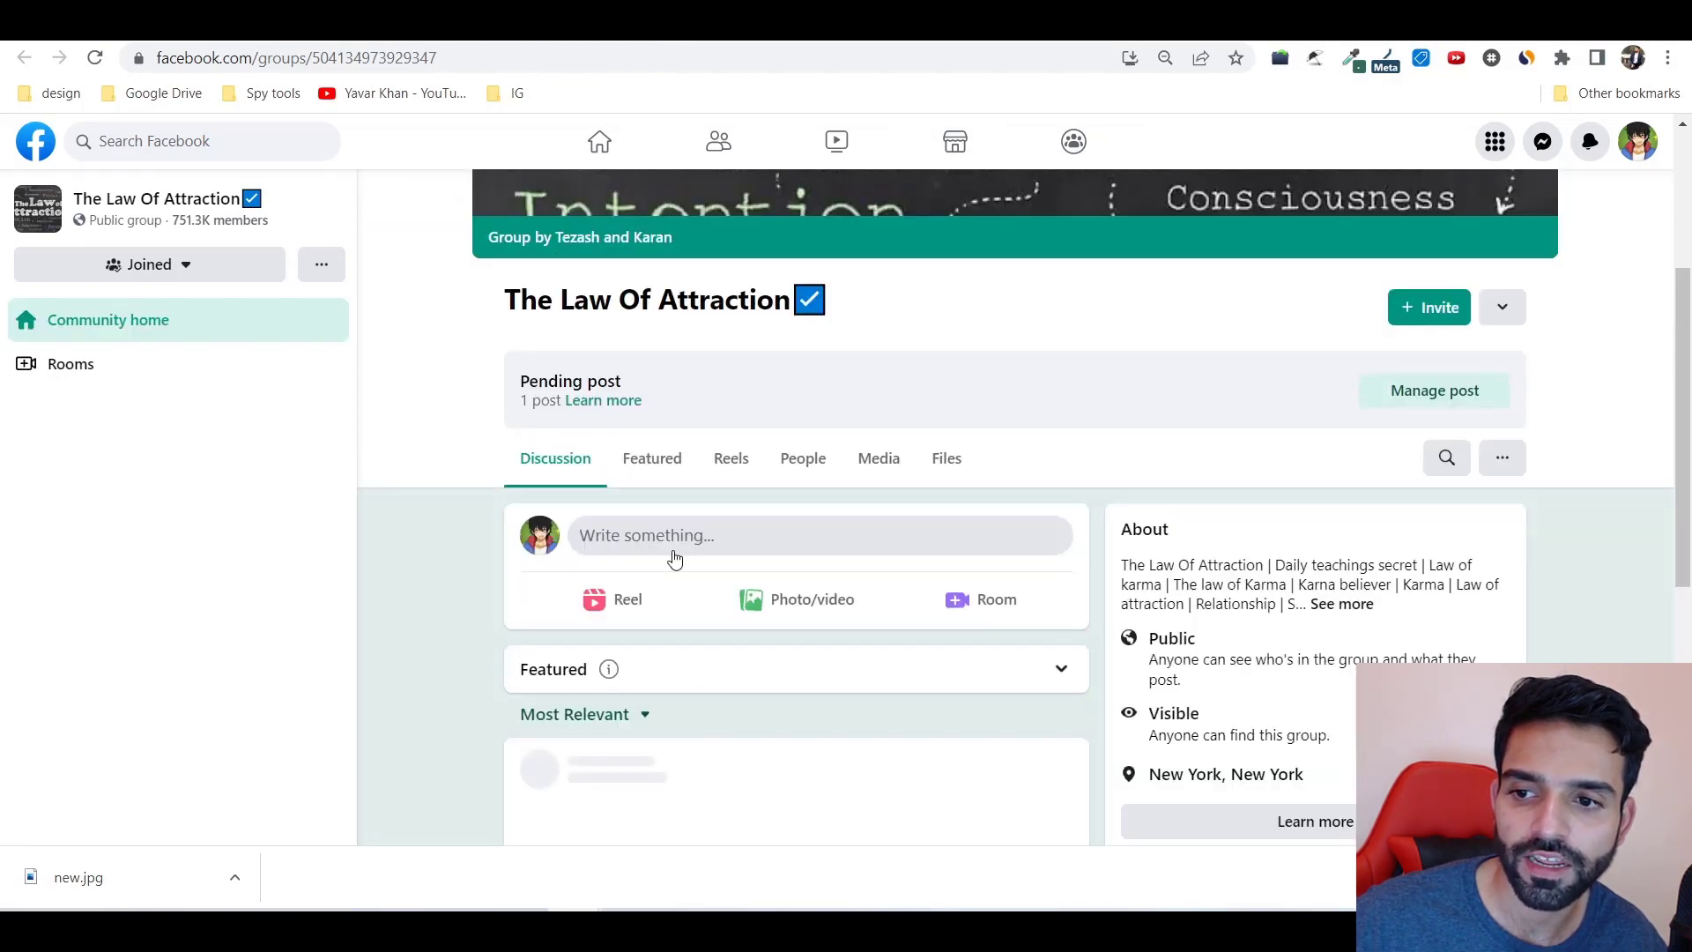
left_click(675, 551)
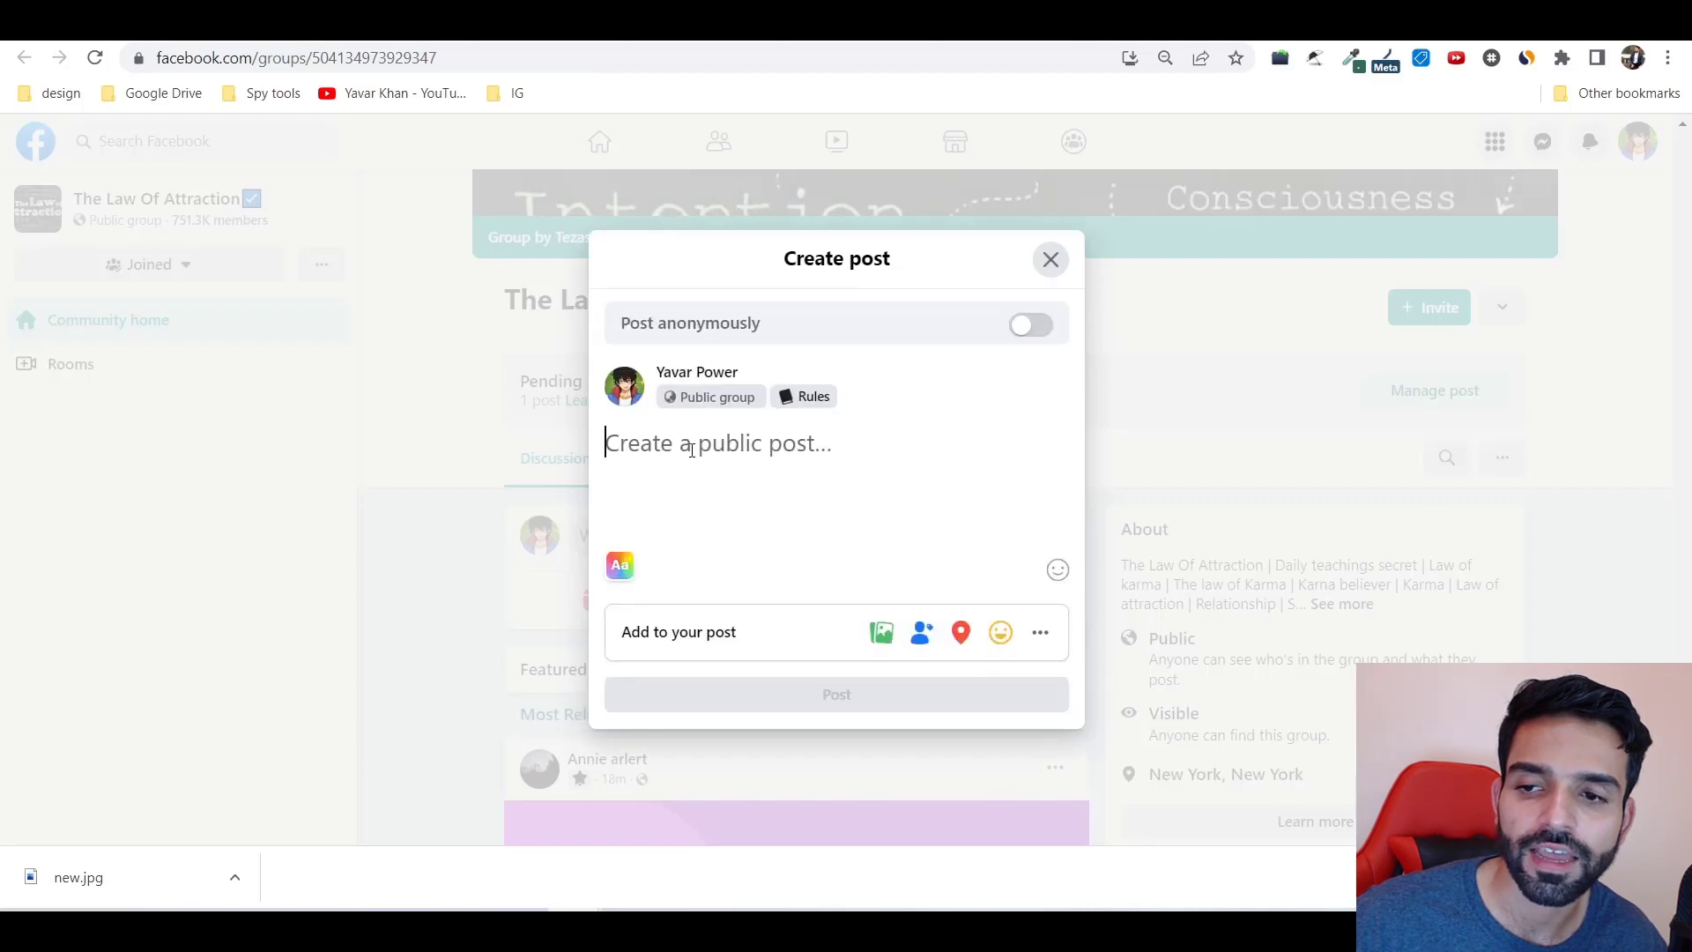
type("The only way to attract wealth in 2023💰 🌺You are about to learn how to manifest ANYTHING you want 😍😍 🕶Starting In The Next 30 Minutes... Watch a short video Watch now to Instantly Manifest More Money, Love & Abundance 🕶😇🍀💰 Starting In The Next 30 Minutes... Start now🧷🧷 https://bit.ly/3GBxNuu")
left_click_drag(860, 574, 713, 584)
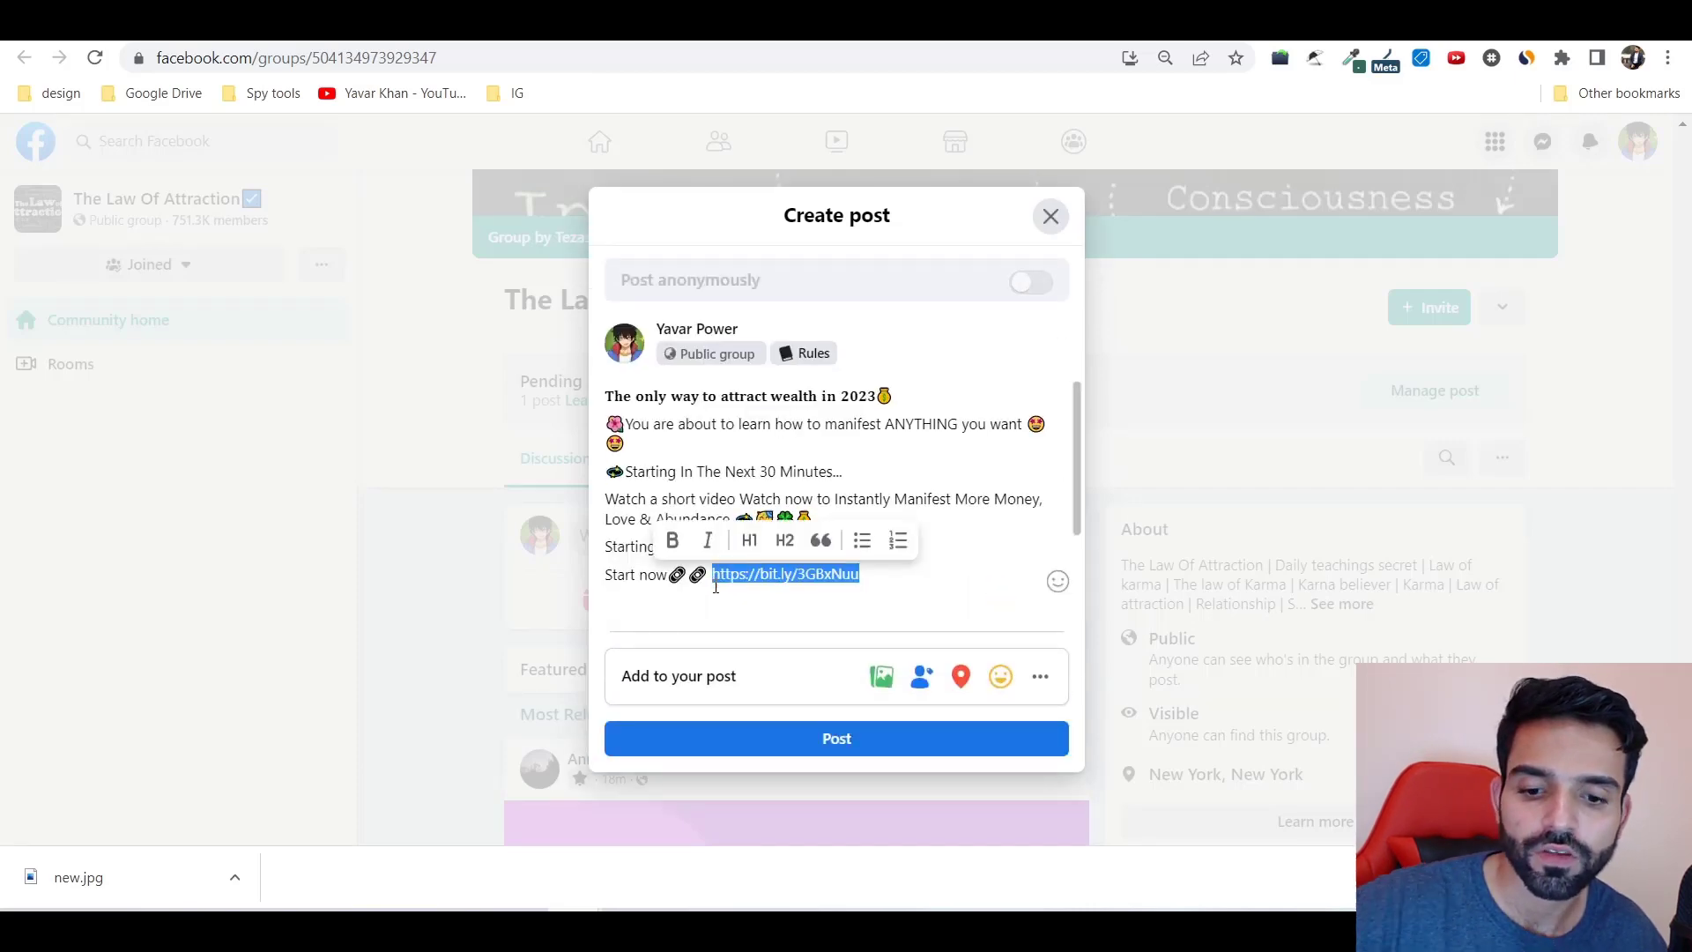
key("BackSpace")
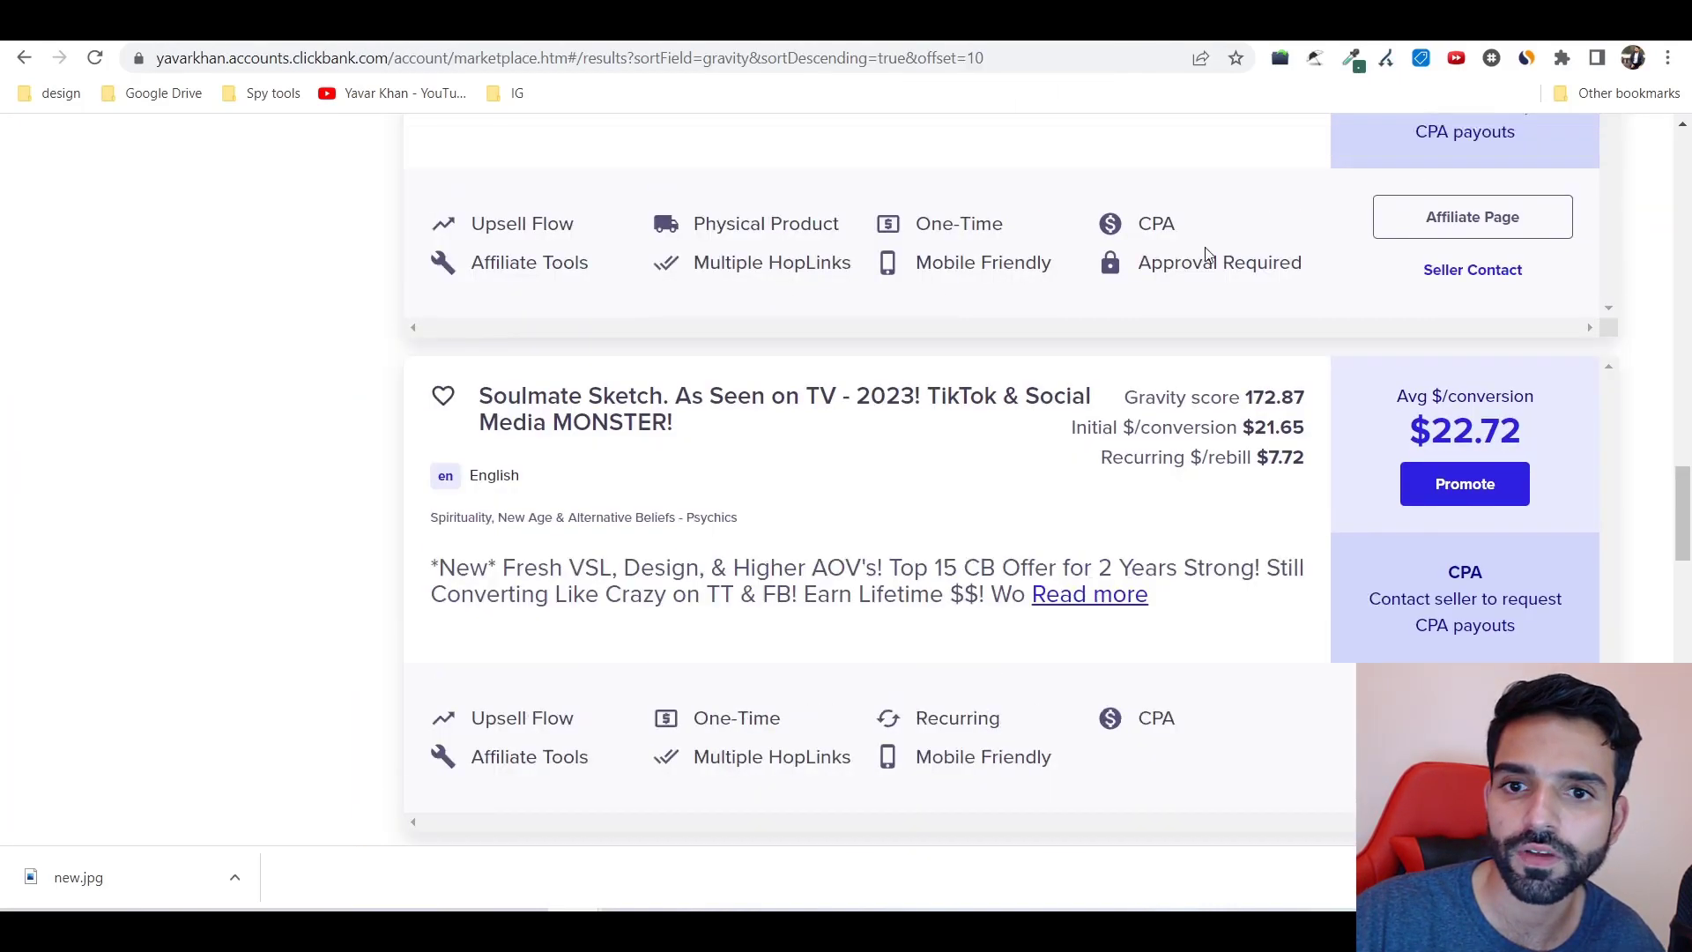
Search ClickBank for 'keto' and sort the results by gravity, highest first
scroll(1299, 241, "up", 15)
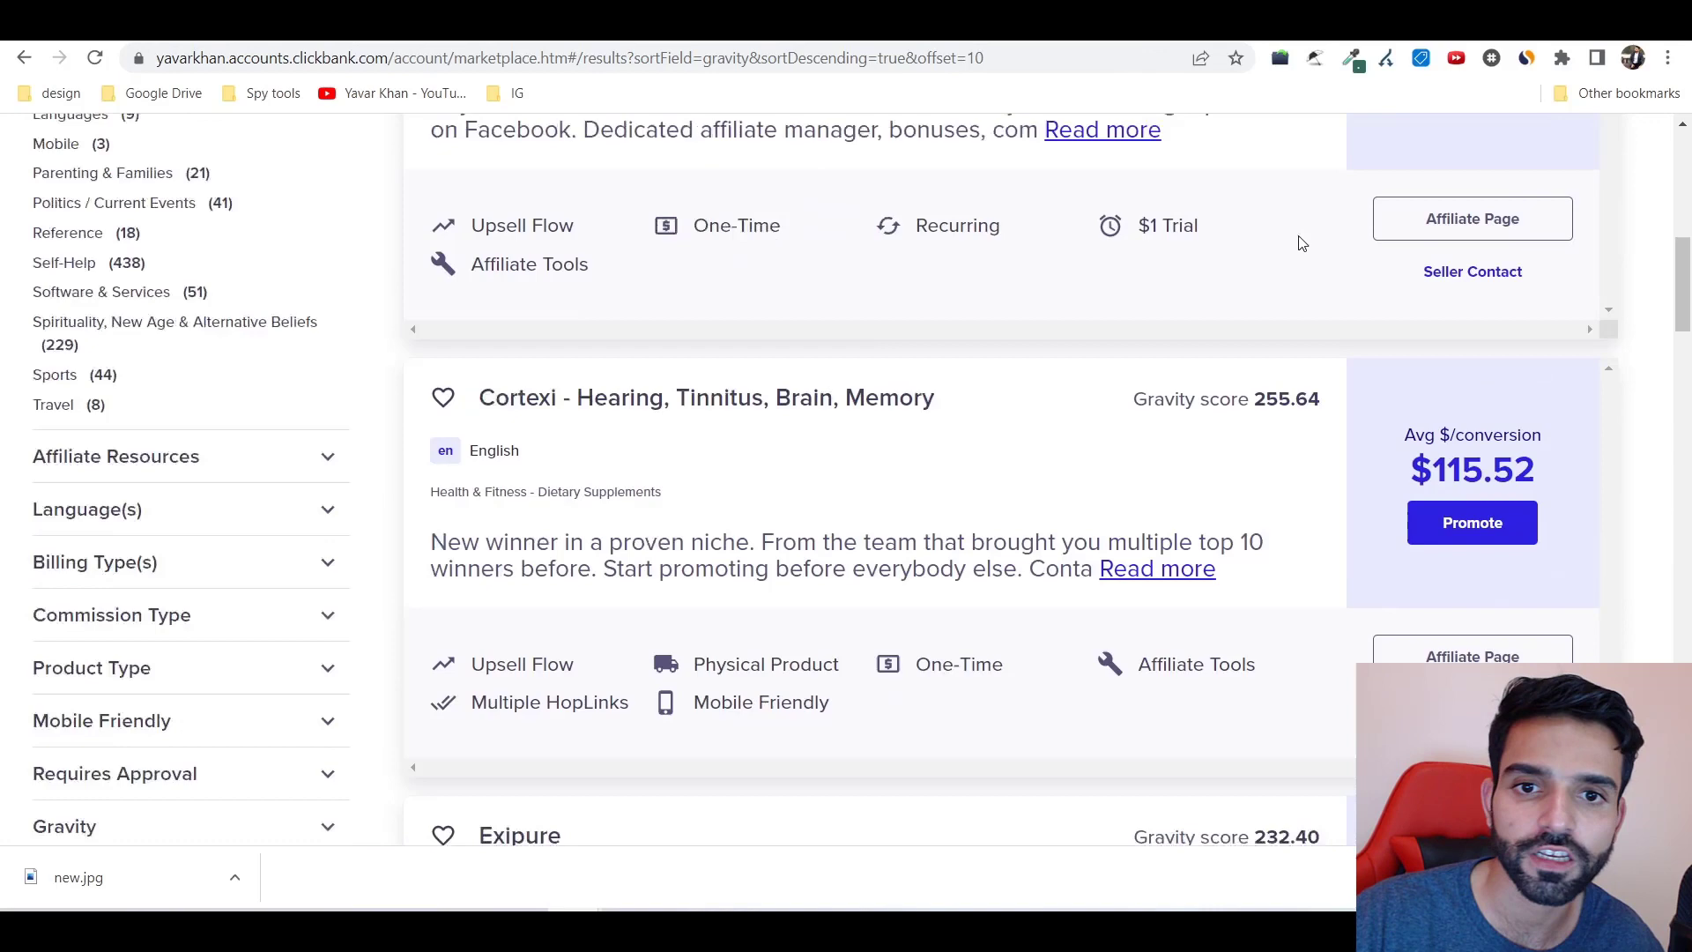
left_click(1392, 321)
type("ke")
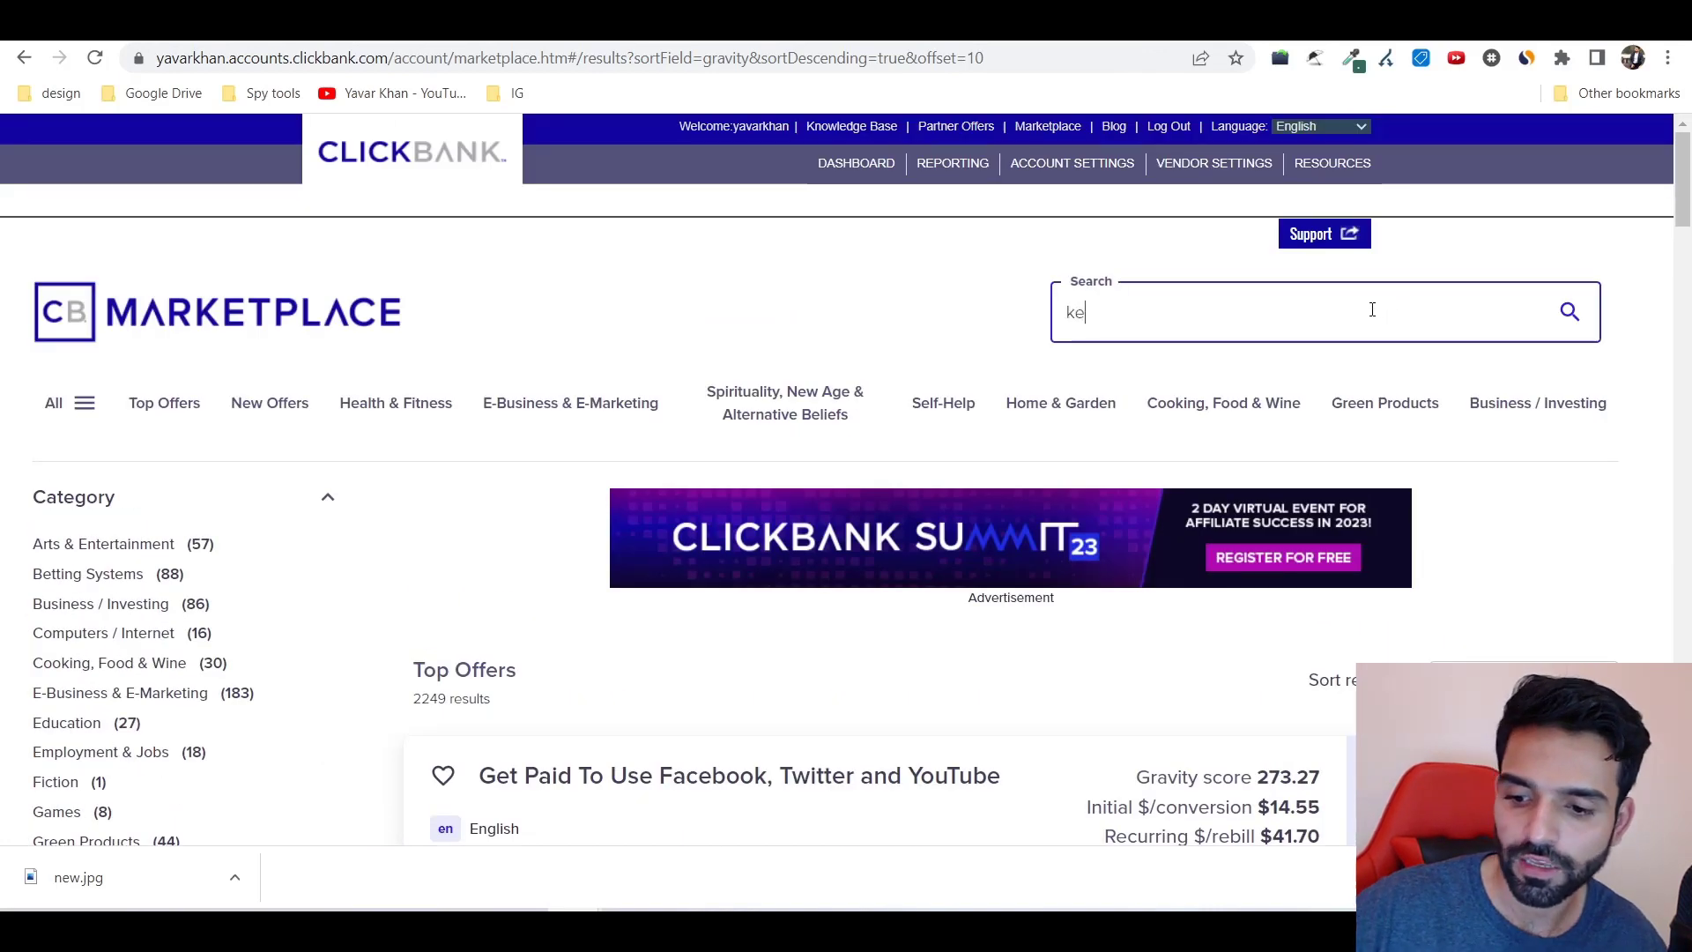
type("to")
key("Return")
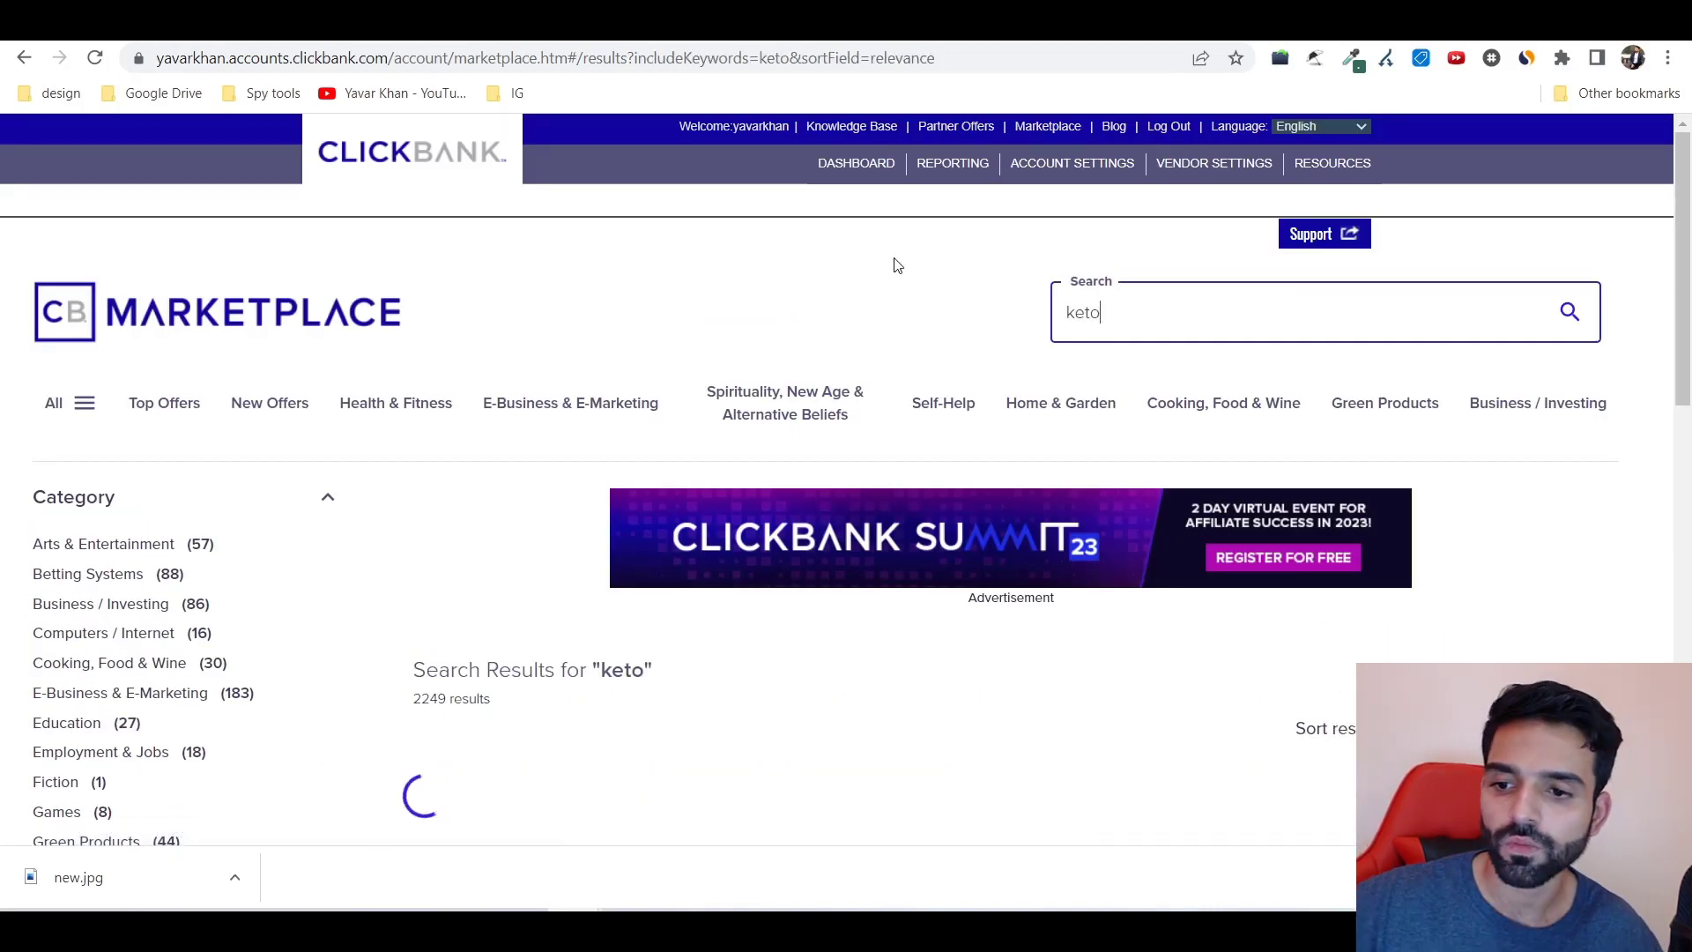
scroll(841, 324, "down", 2)
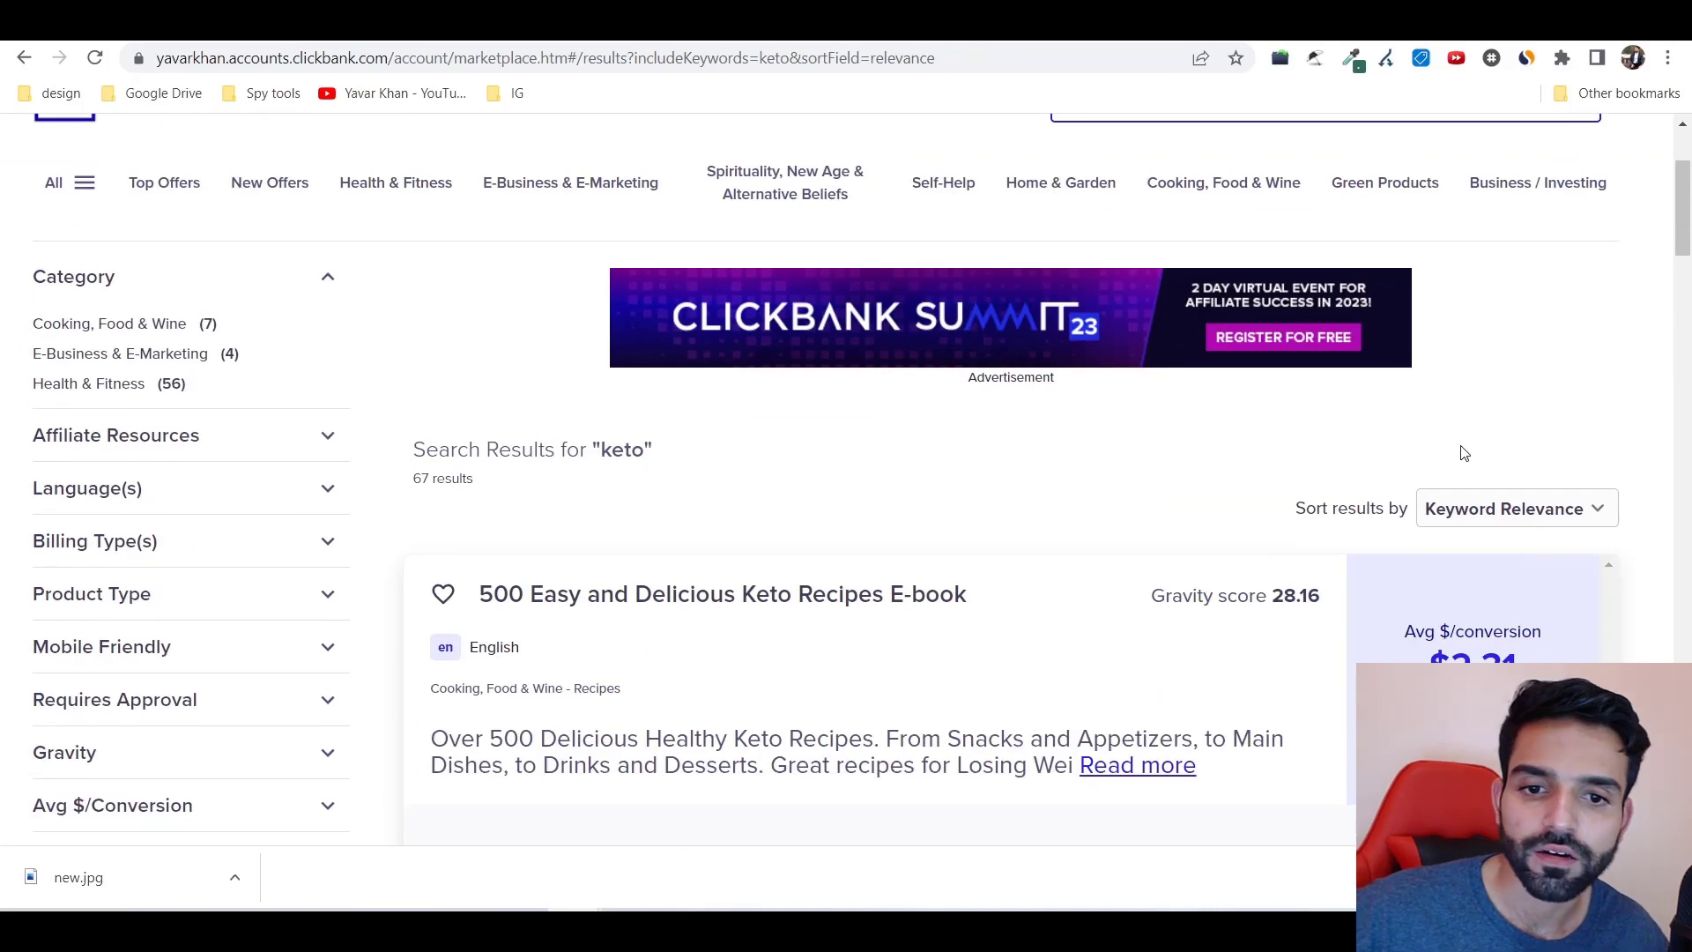
left_click(1456, 509)
left_click(1489, 401)
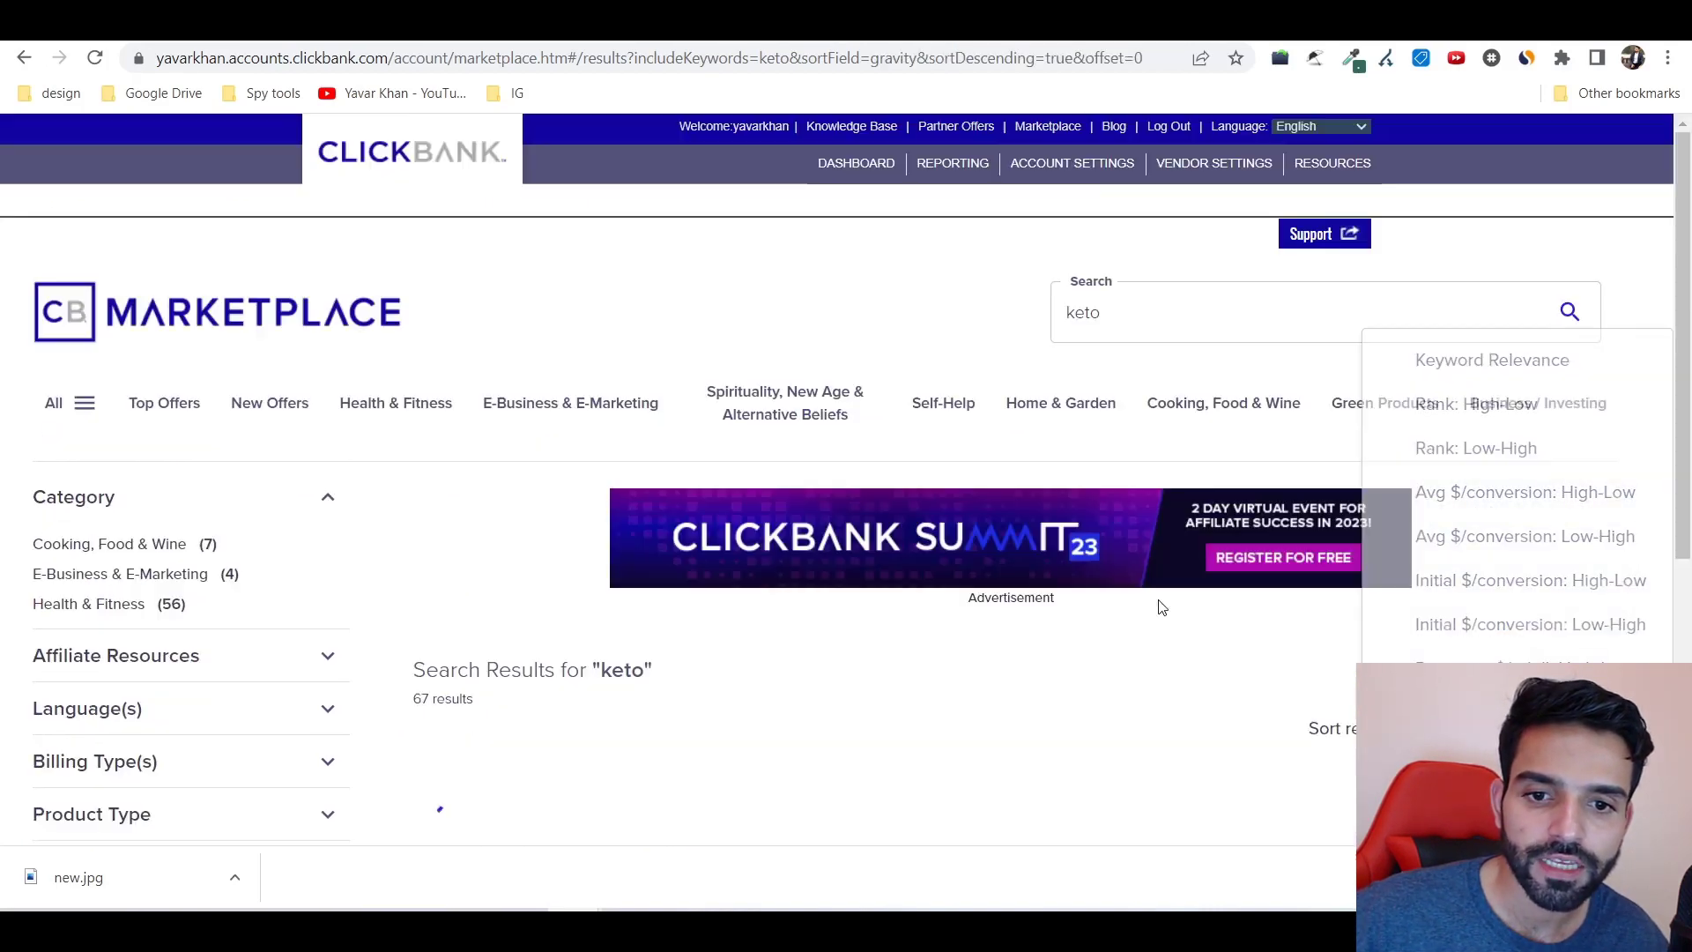
scroll(861, 408, "down", 5)
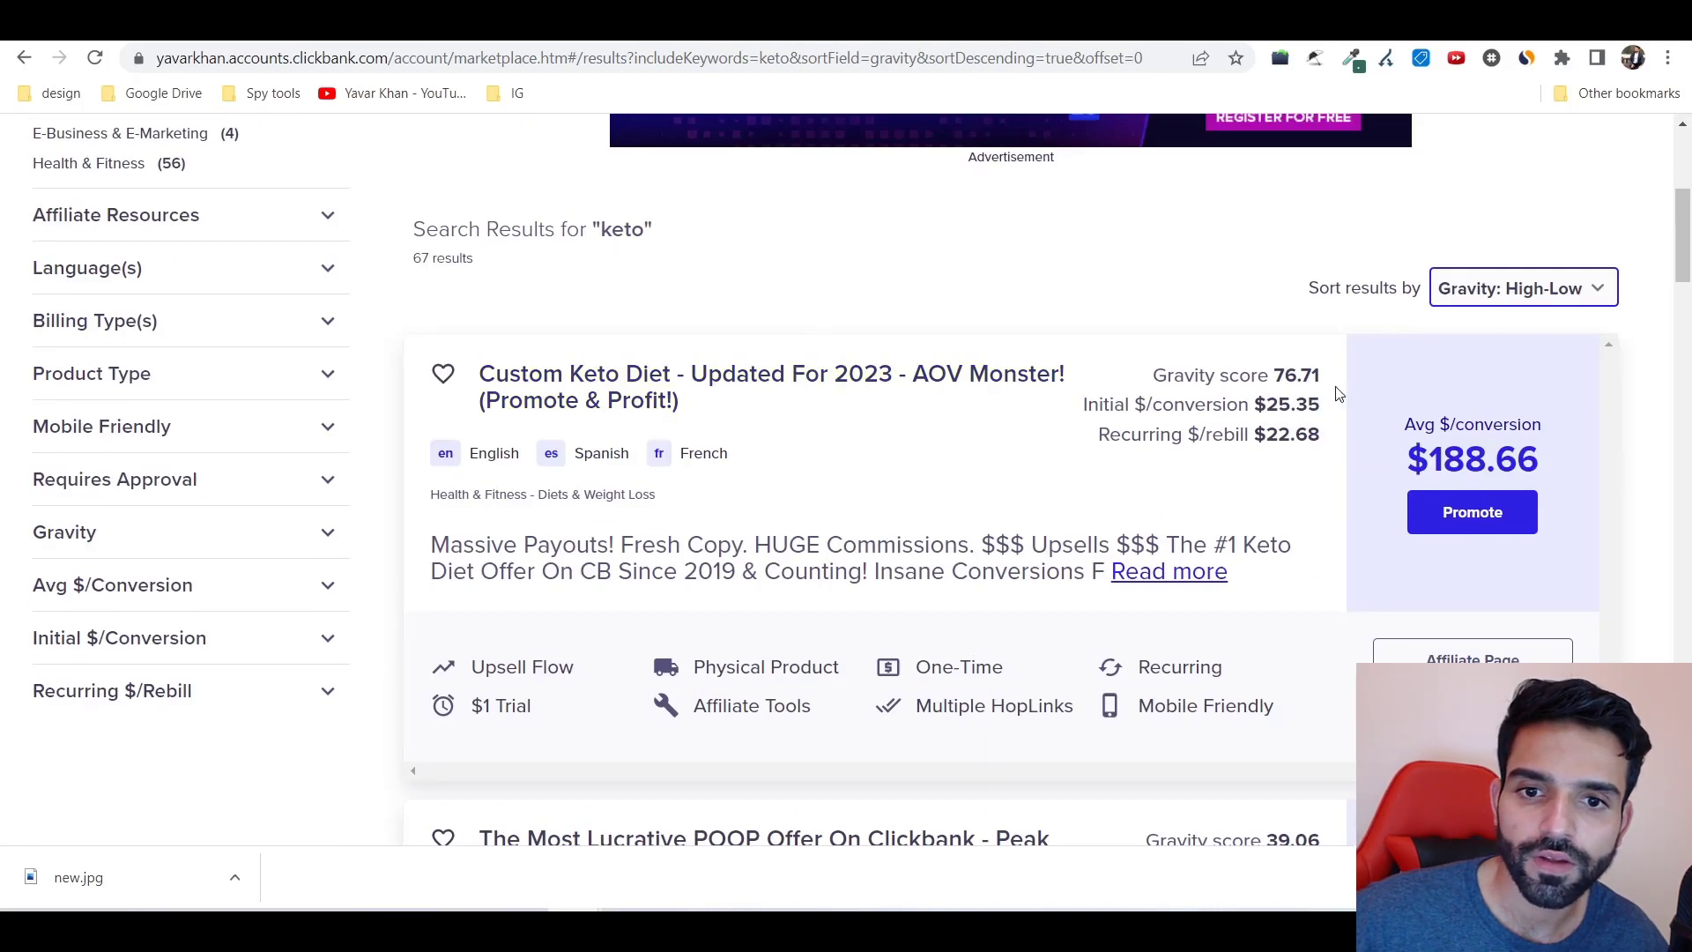
Highlight Custom Keto Diet's 76.71 gravity and $22.68 rebill, then return to the Keto group
mouse_move(1309, 373)
left_click_drag(1321, 374, 1270, 376)
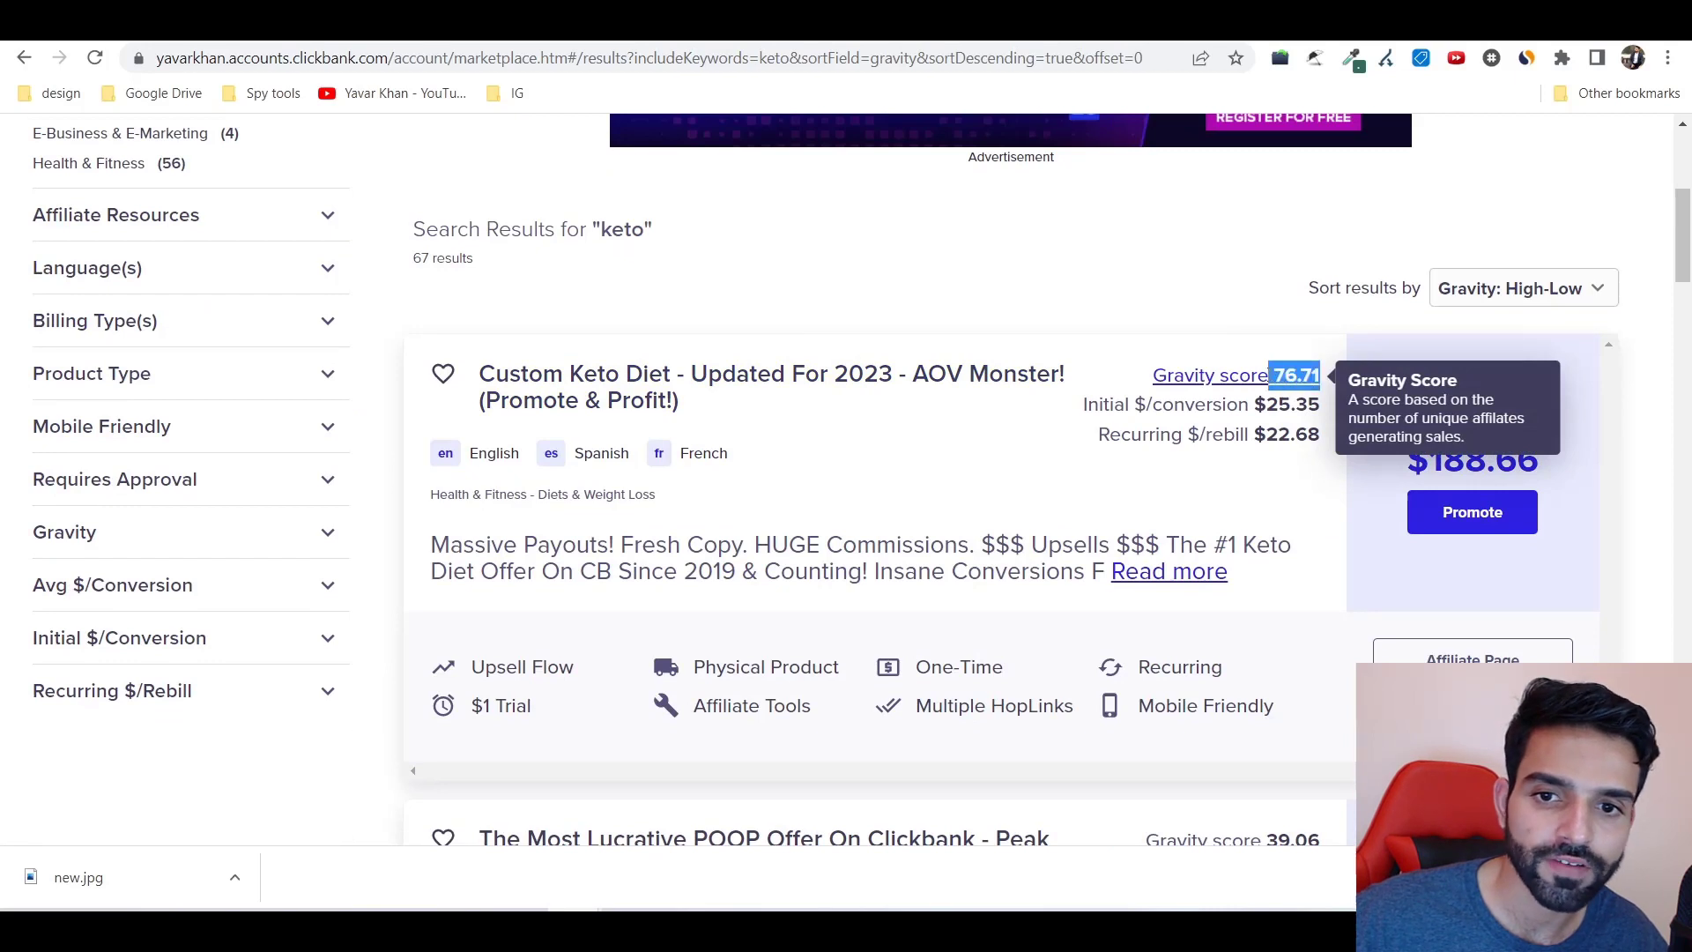
mouse_move(1313, 434)
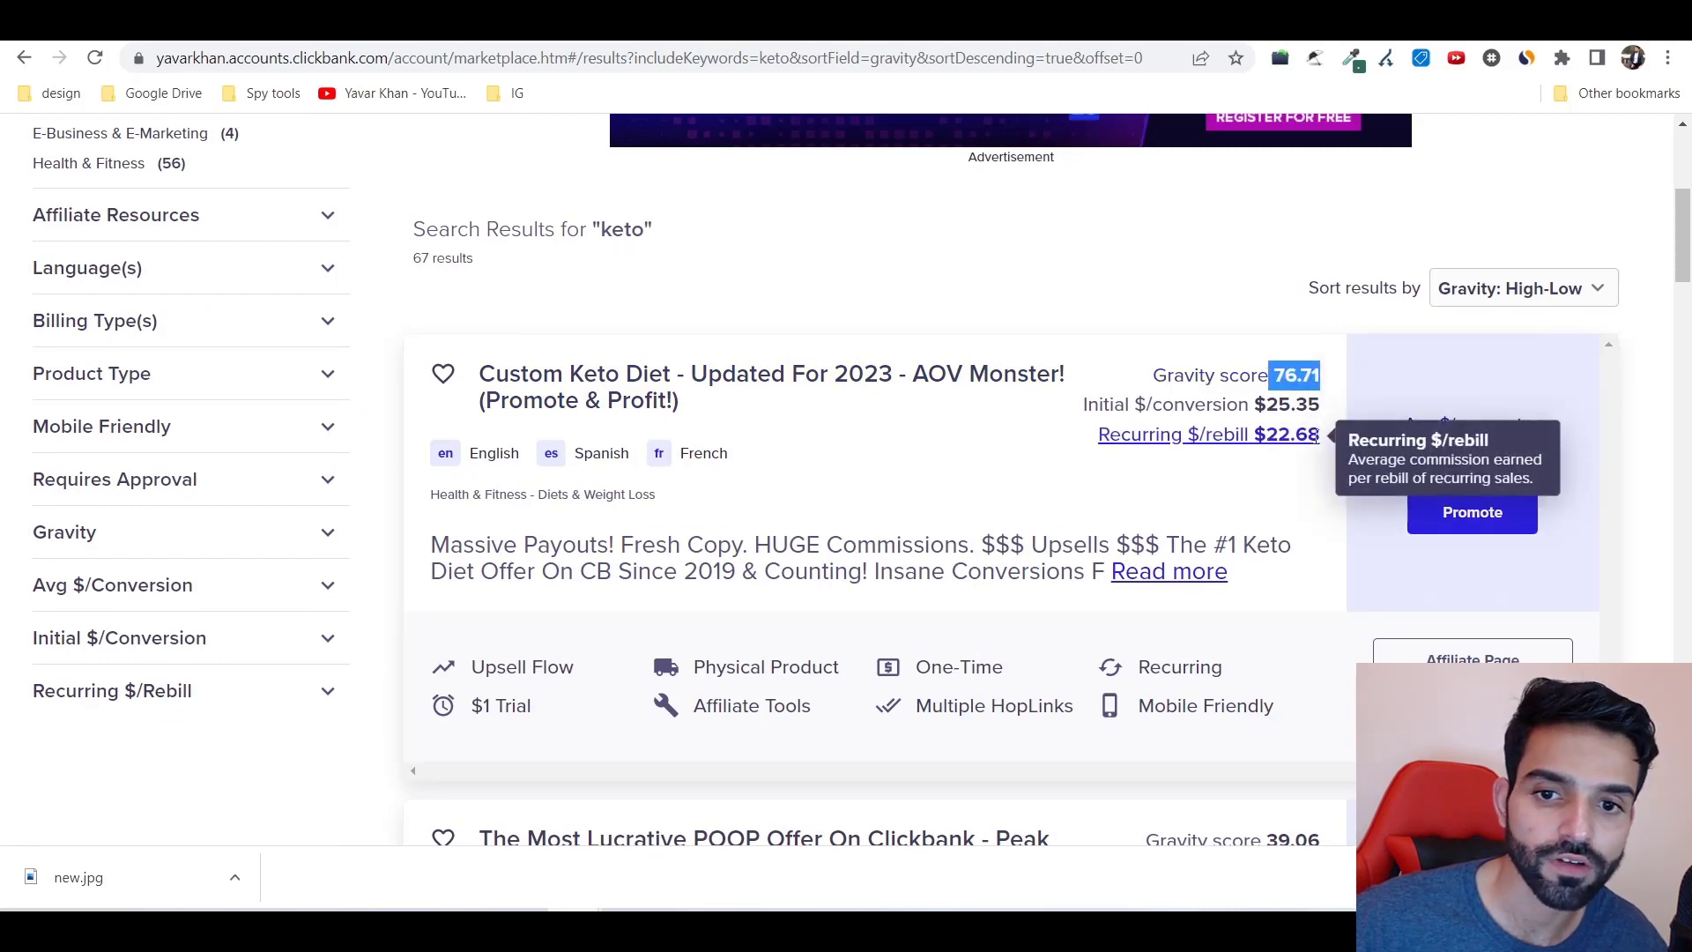
left_click_drag(1320, 435, 1254, 435)
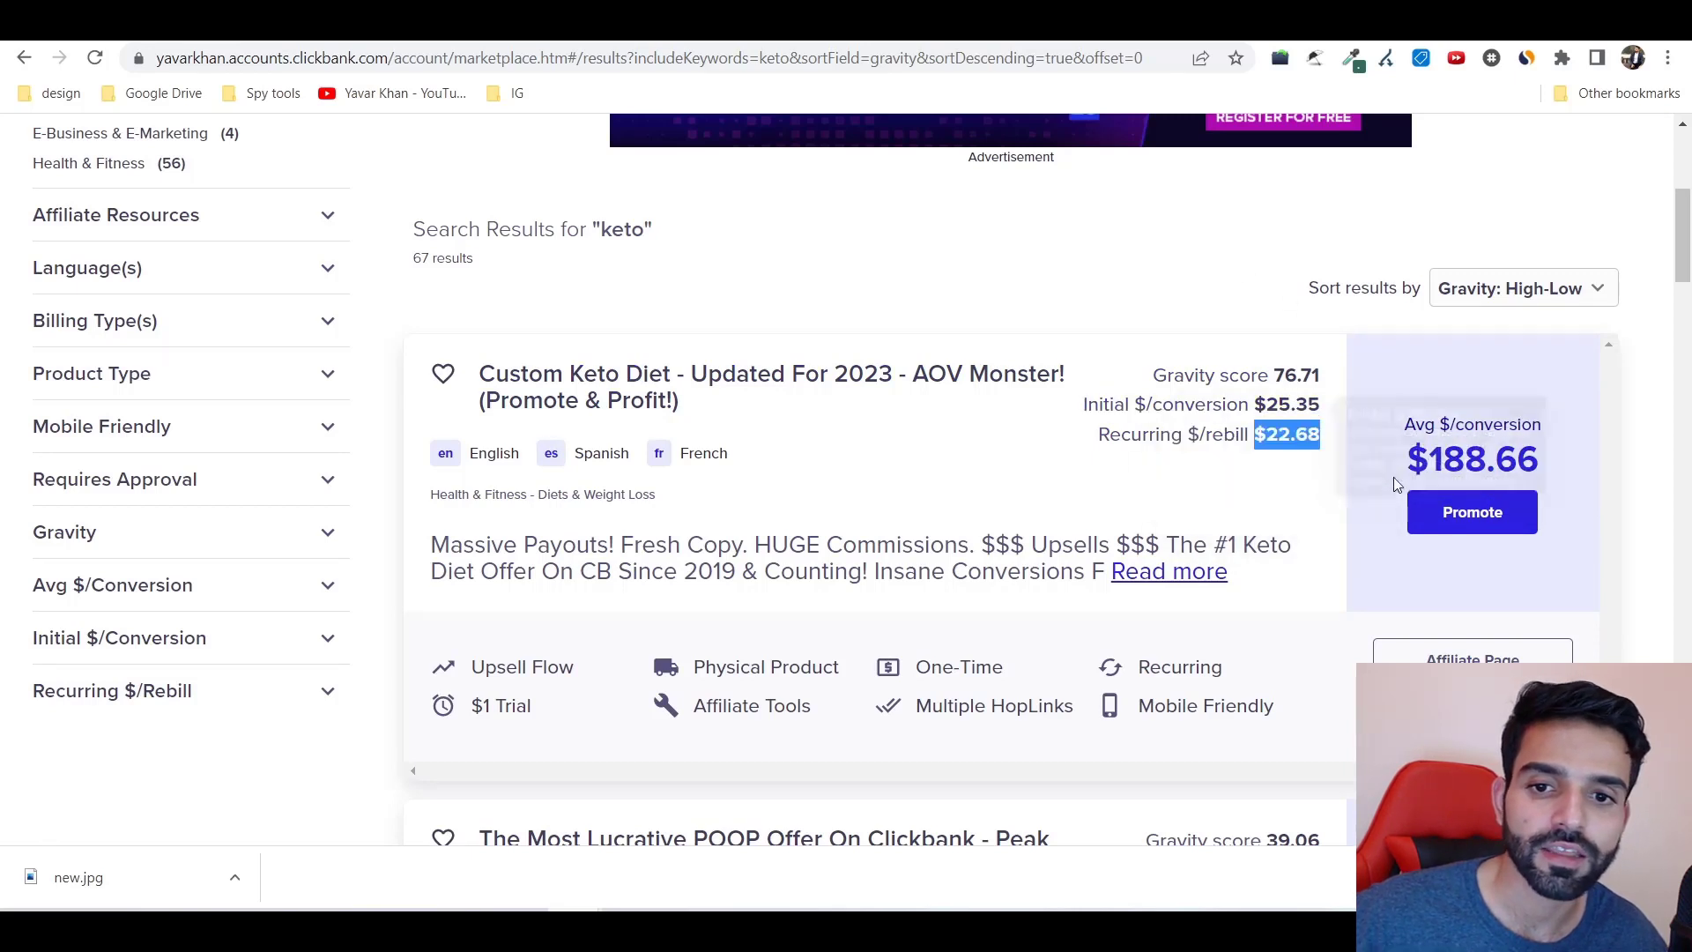
mouse_move(1234, 441)
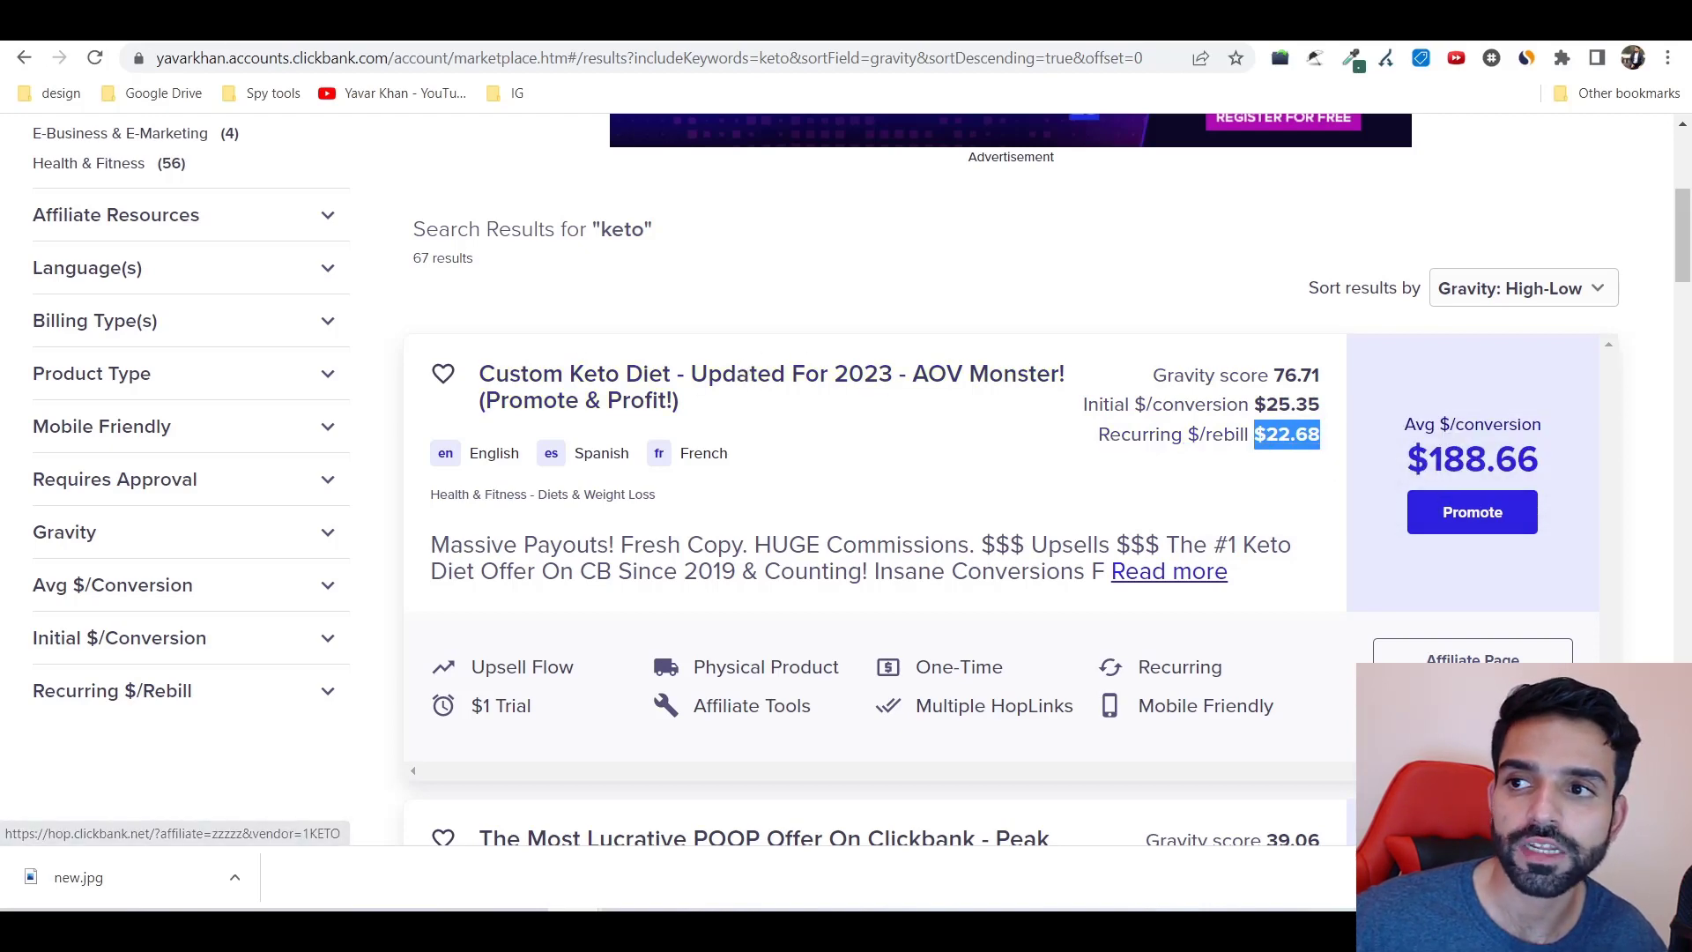
left_click(690, 39)
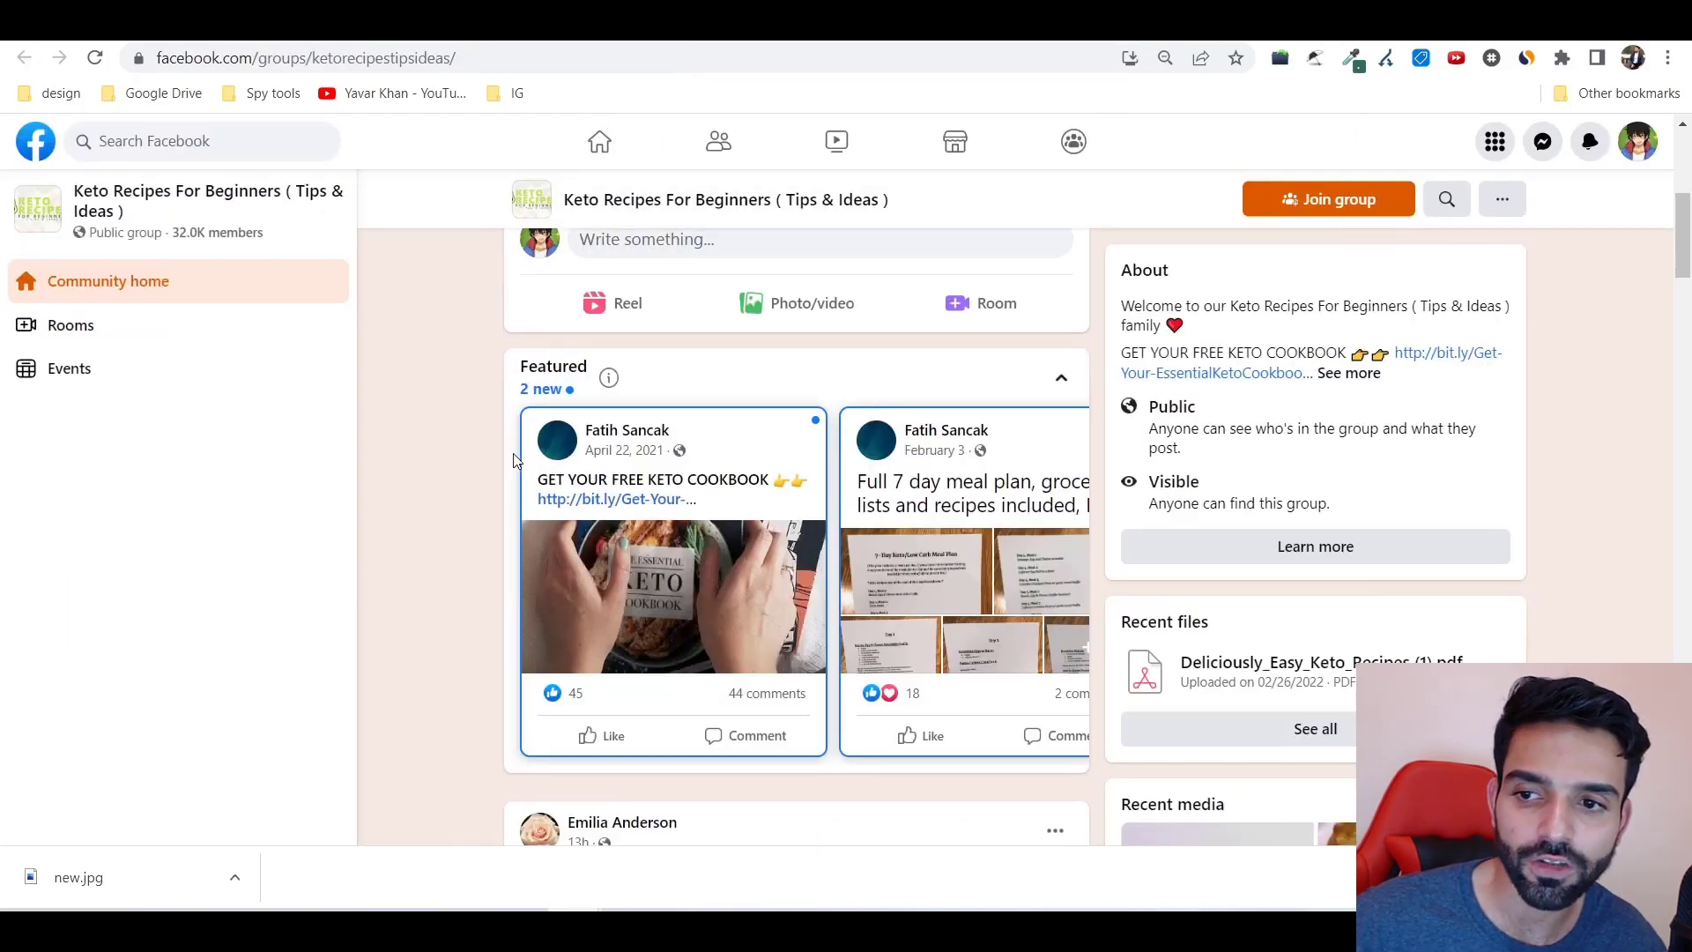
Follow the free keto cookbook link to ketodiet.team, scroll it, then switch to the Word post scripts
left_click(634, 502)
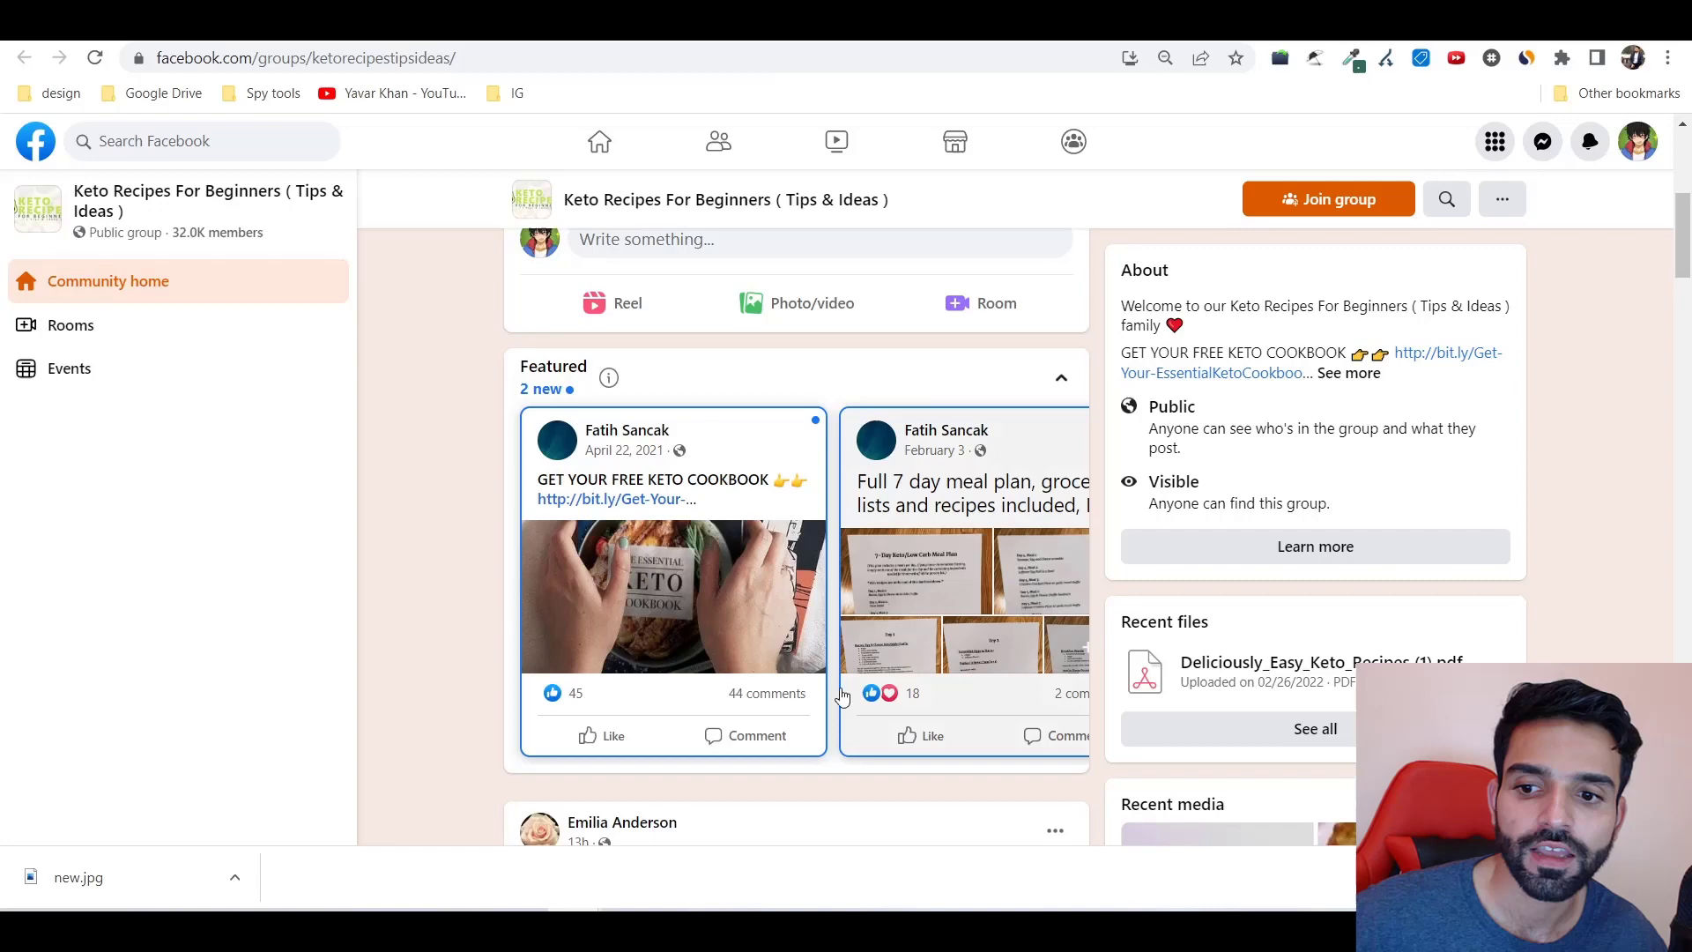
left_click(634, 501)
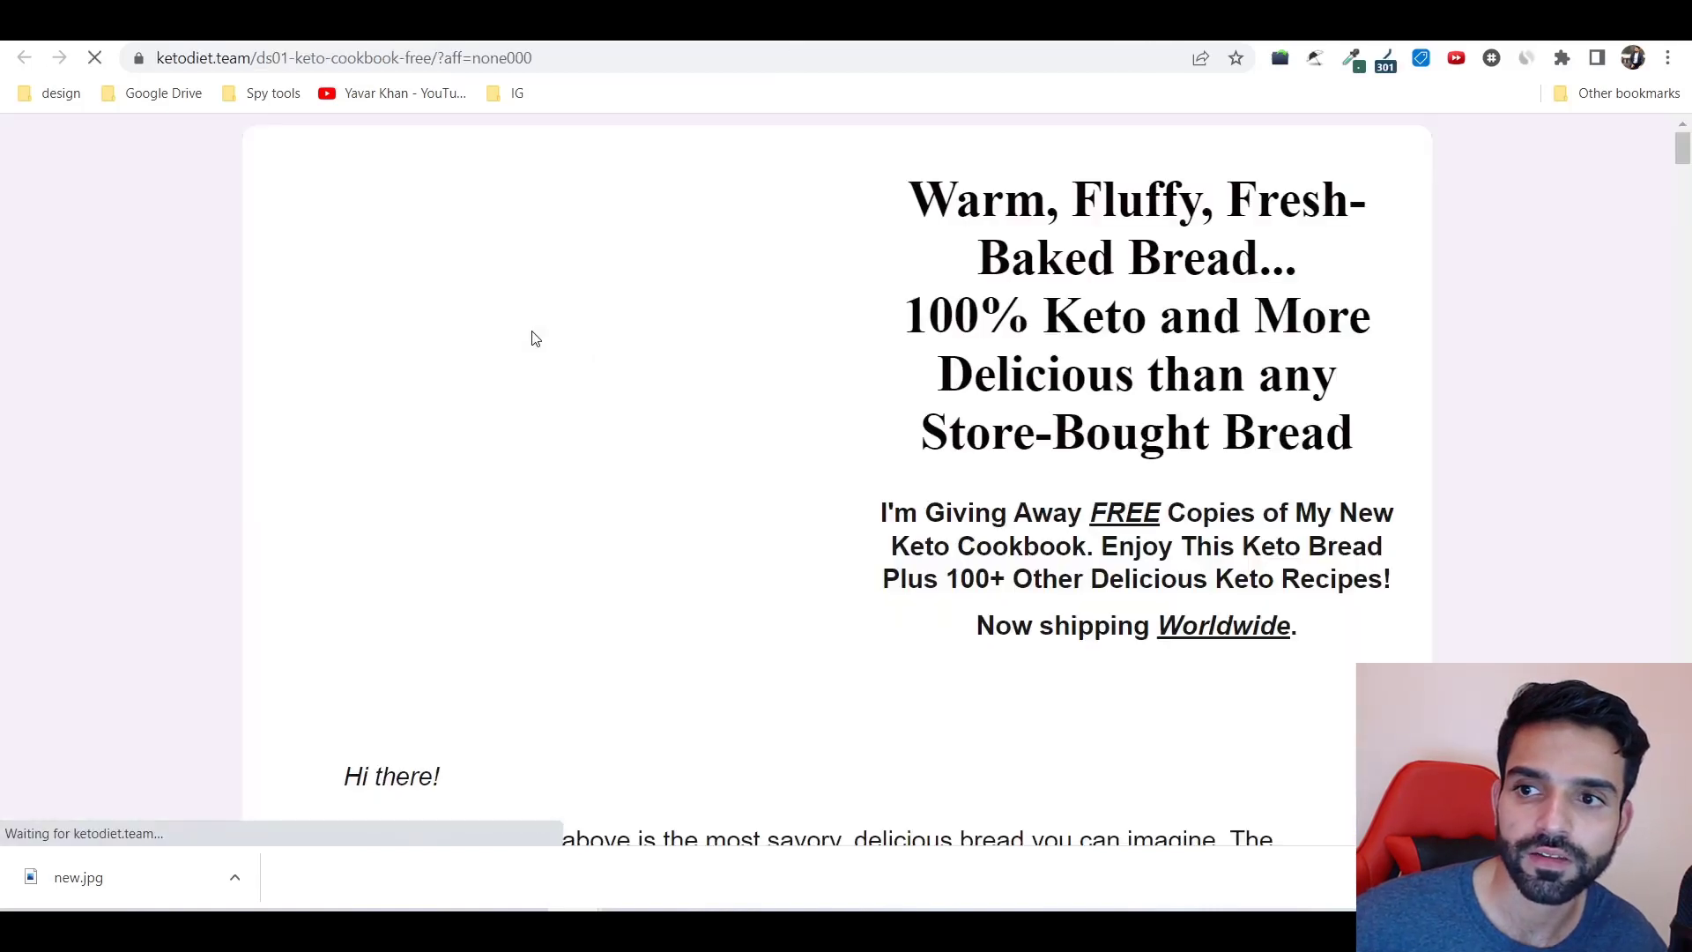
scroll(747, 318, "down", 5)
scroll(747, 316, "down", 7)
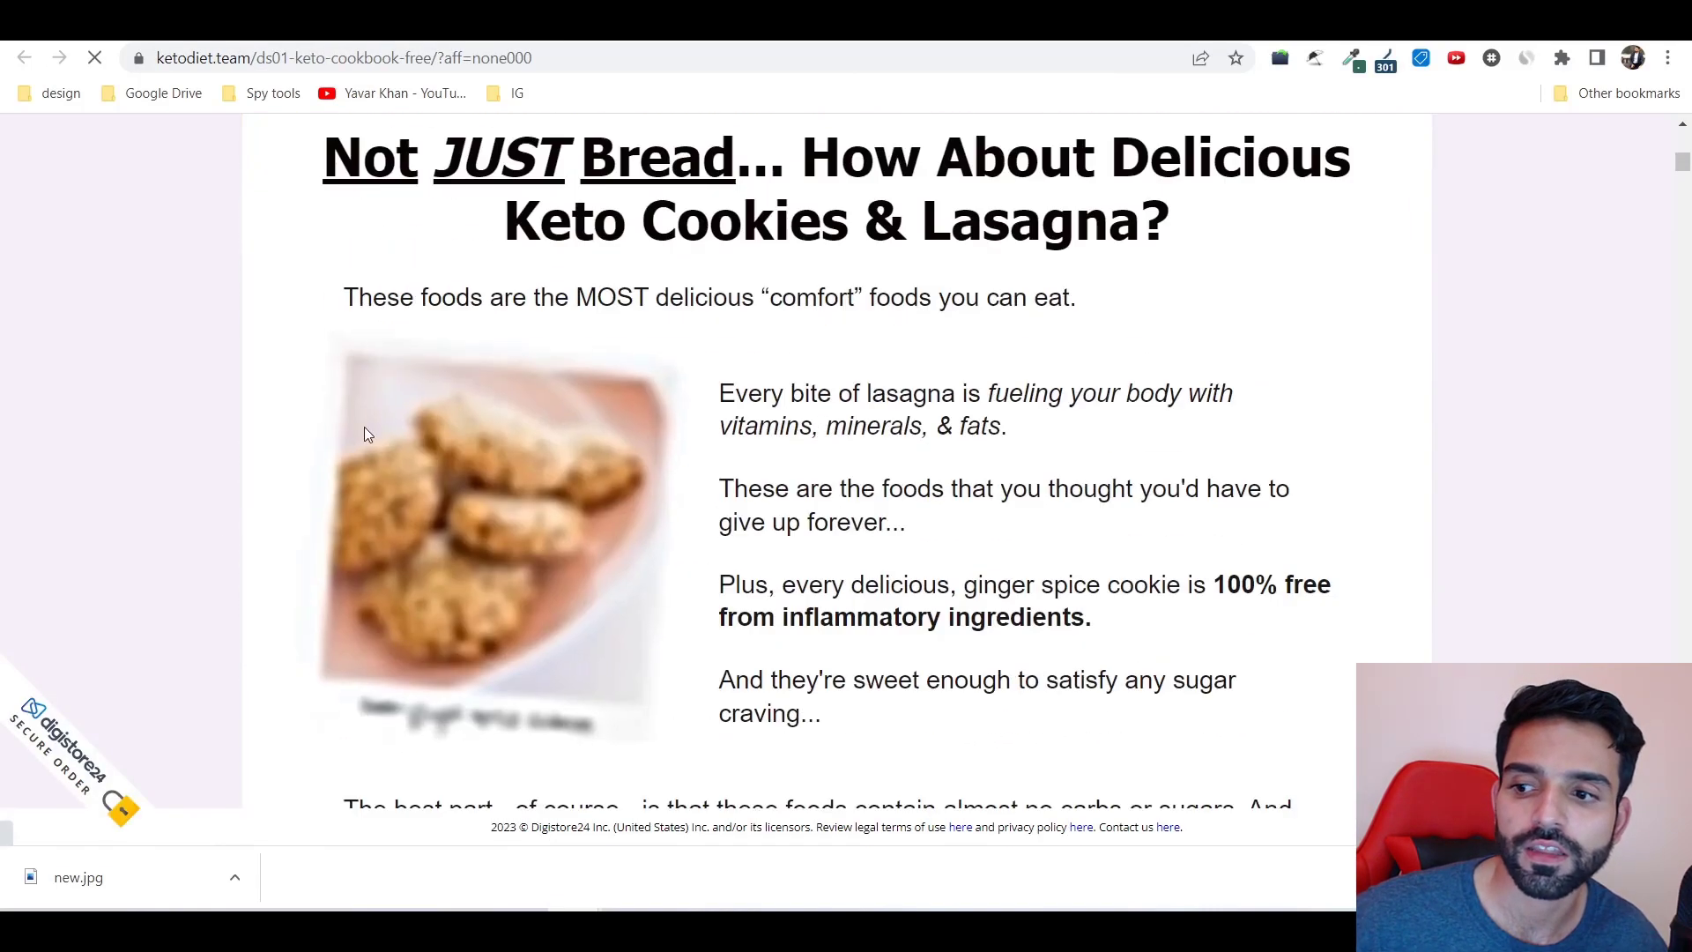
scroll(810, 480, "down", 8)
scroll(811, 480, "down", 5)
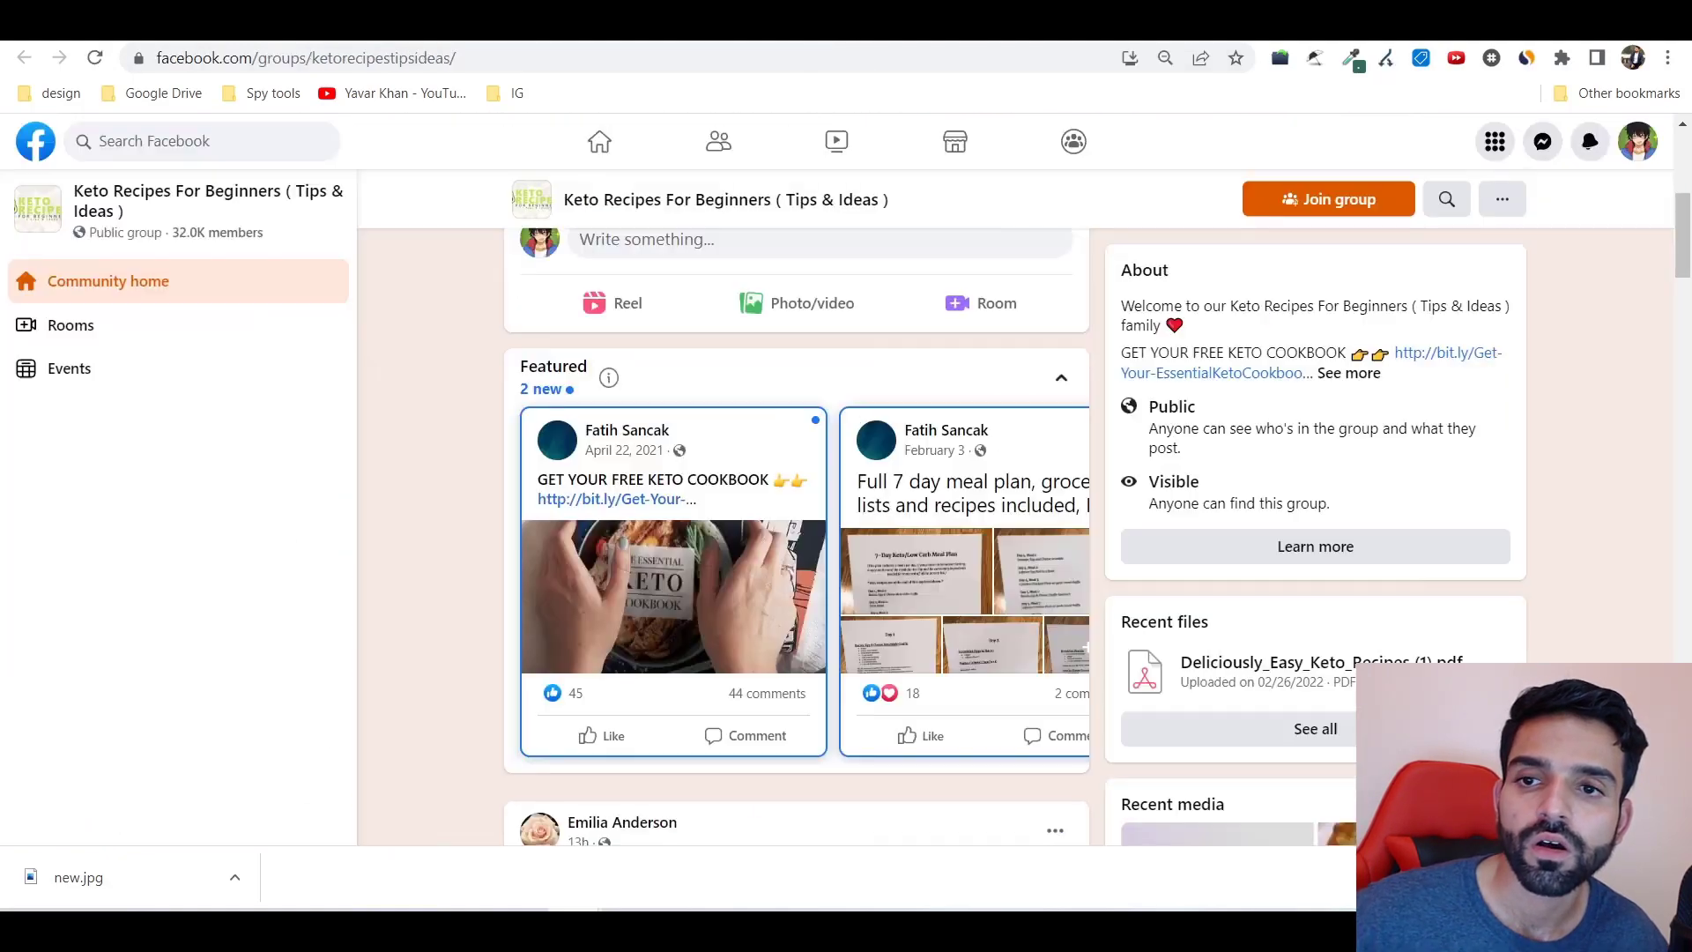
scroll(614, 324, "down", 5)
scroll(528, 371, "down", 2)
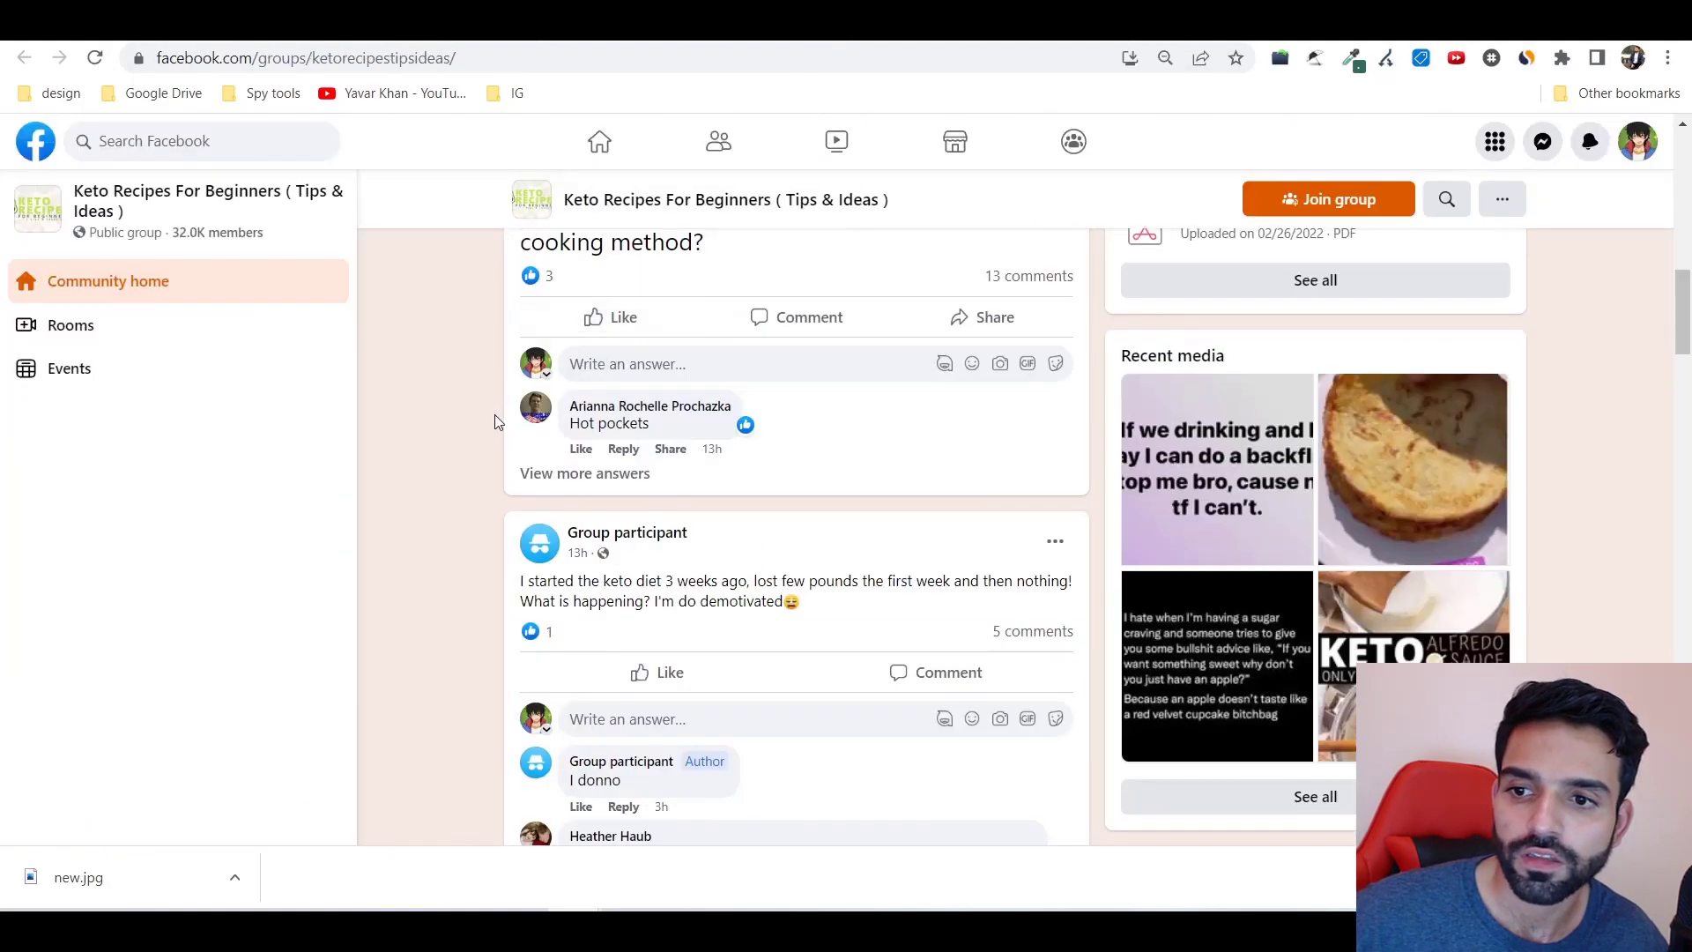
scroll(493, 416, "up", 15)
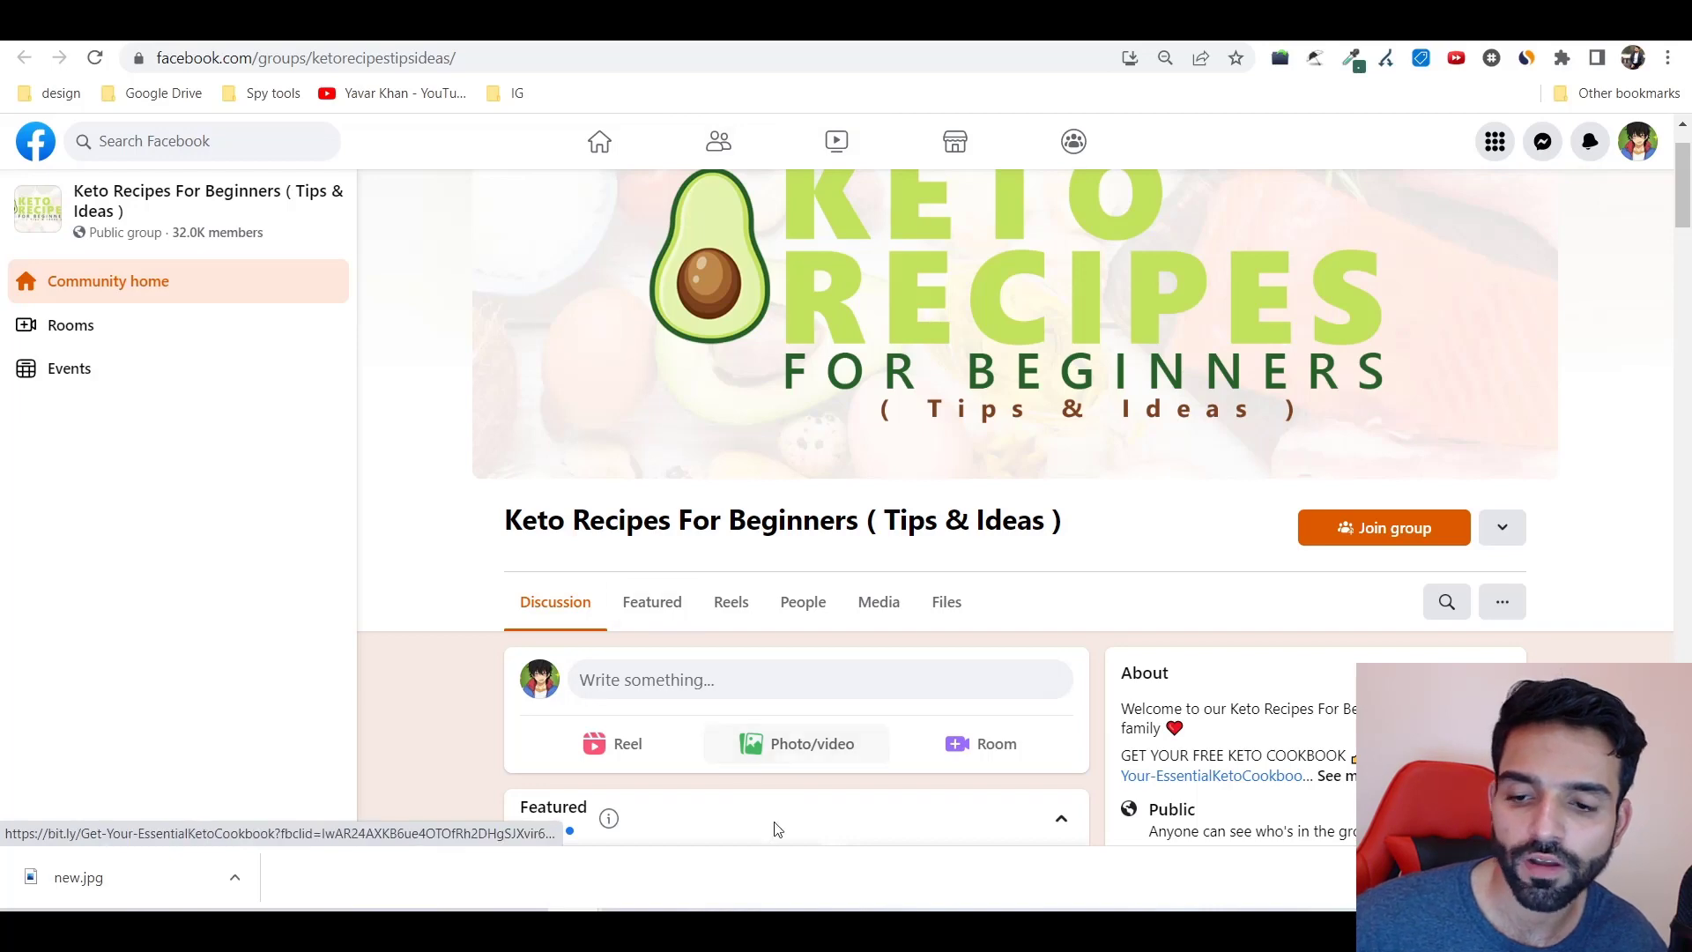
key("alt+Tab")
scroll(651, 583, "up", 2)
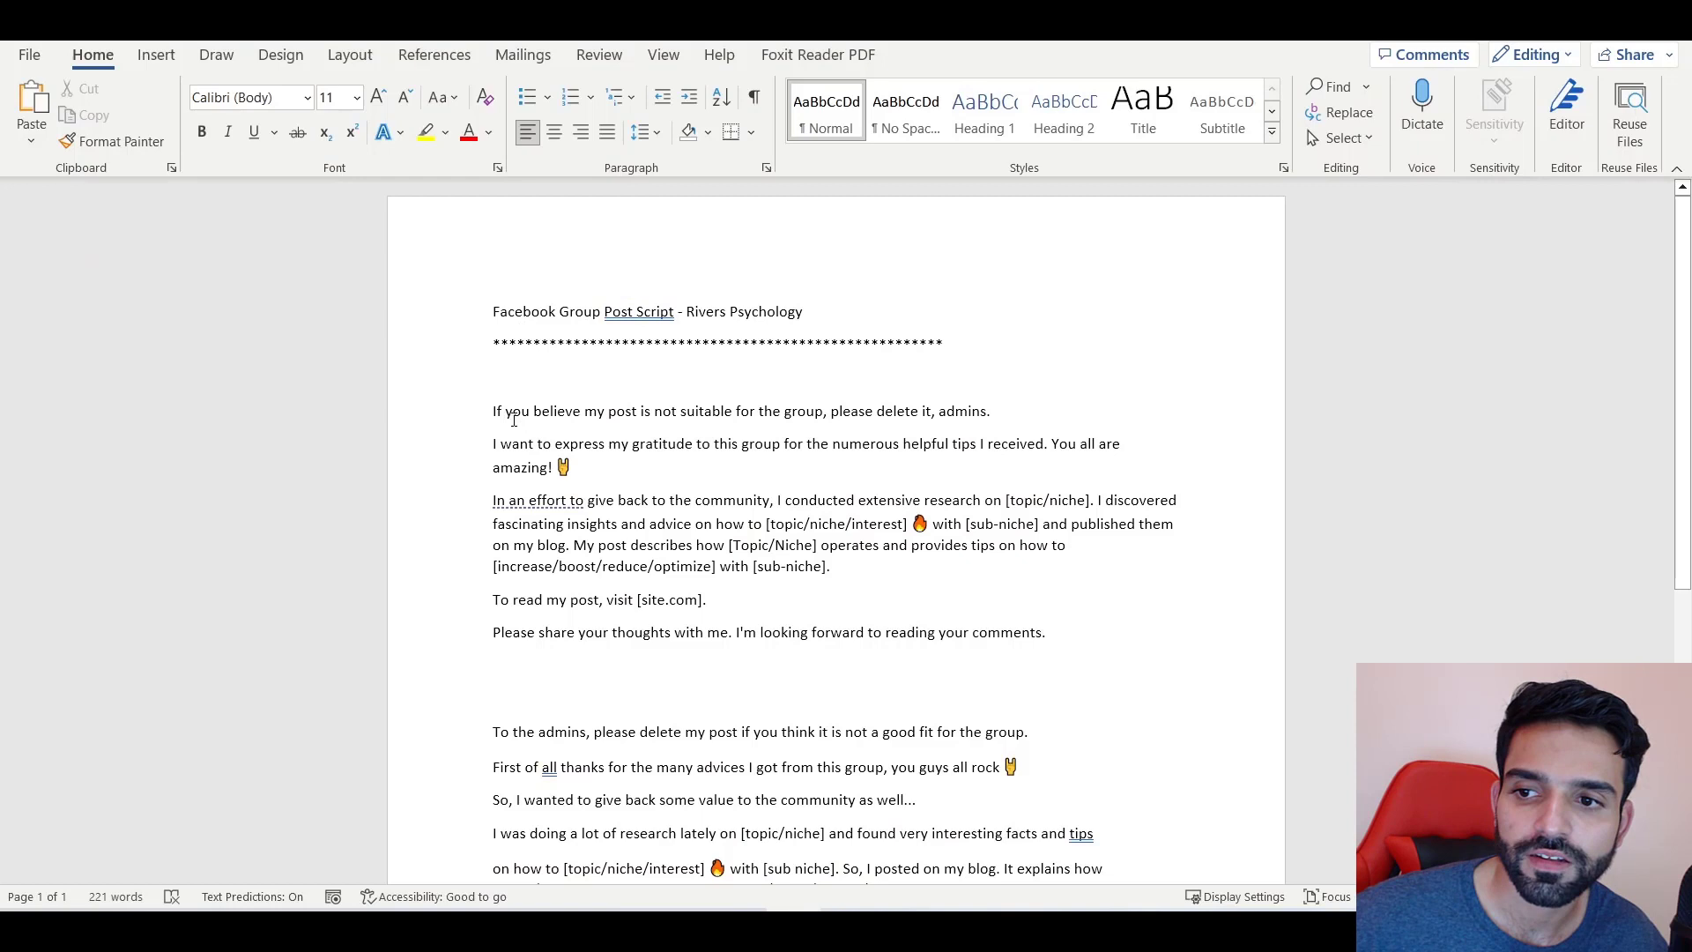
Select the first post script's five paragraphs, then its [topic/niche/interest] placeholder
left_click_drag(498, 407, 1034, 627)
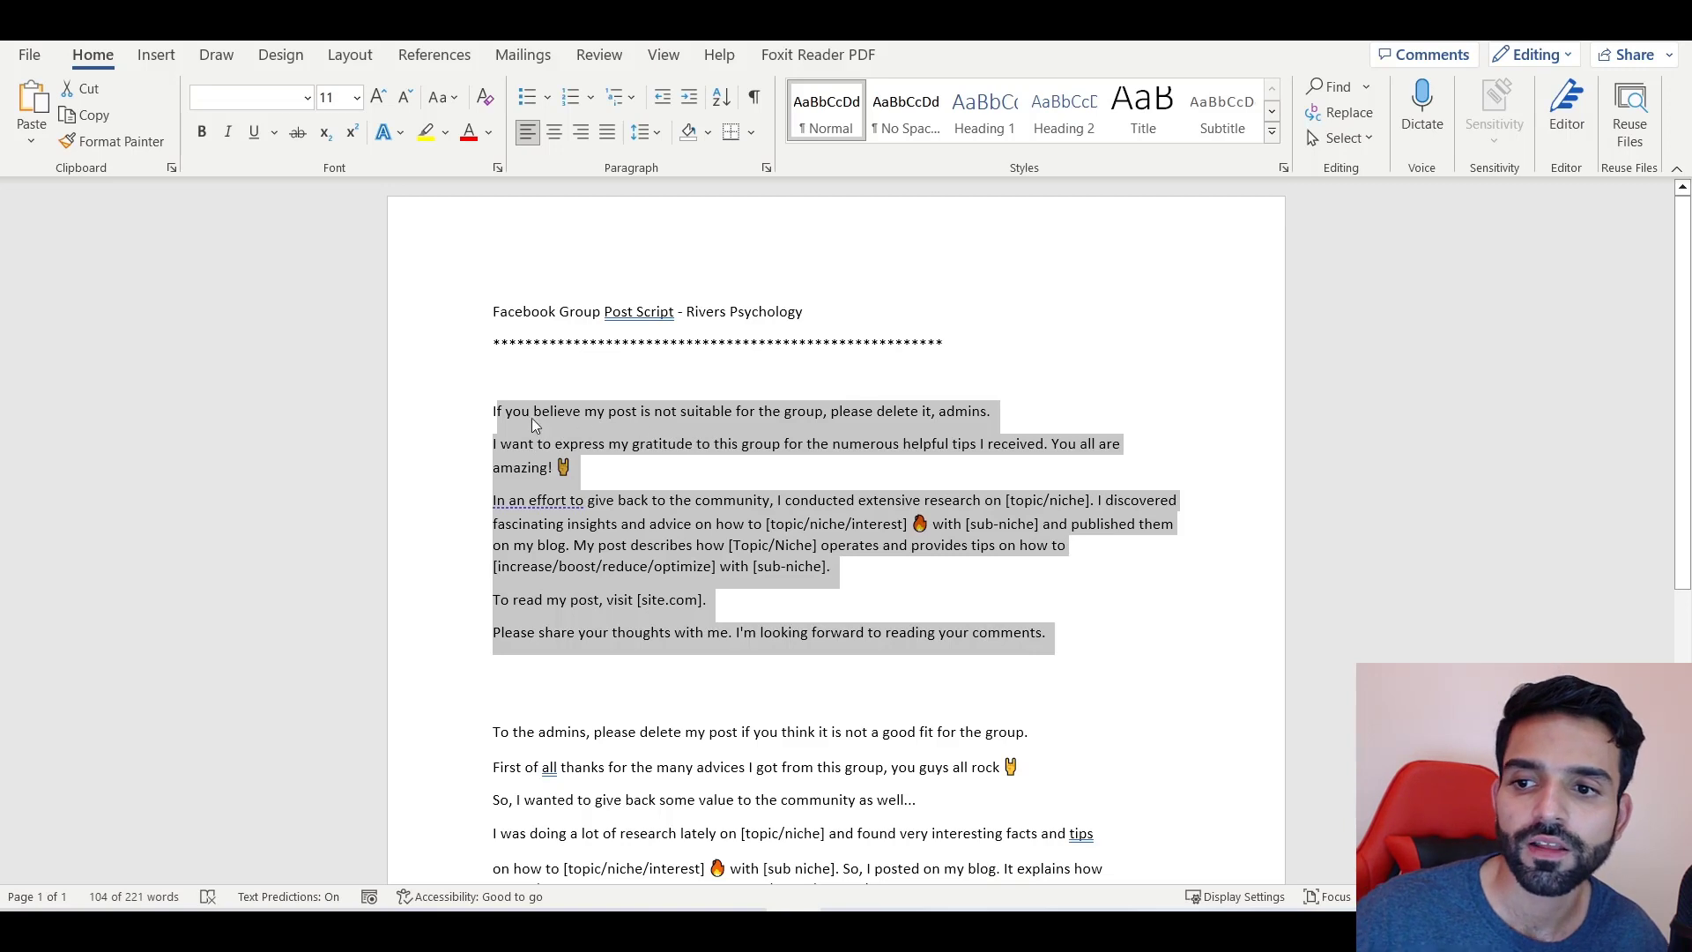
left_click(807, 500)
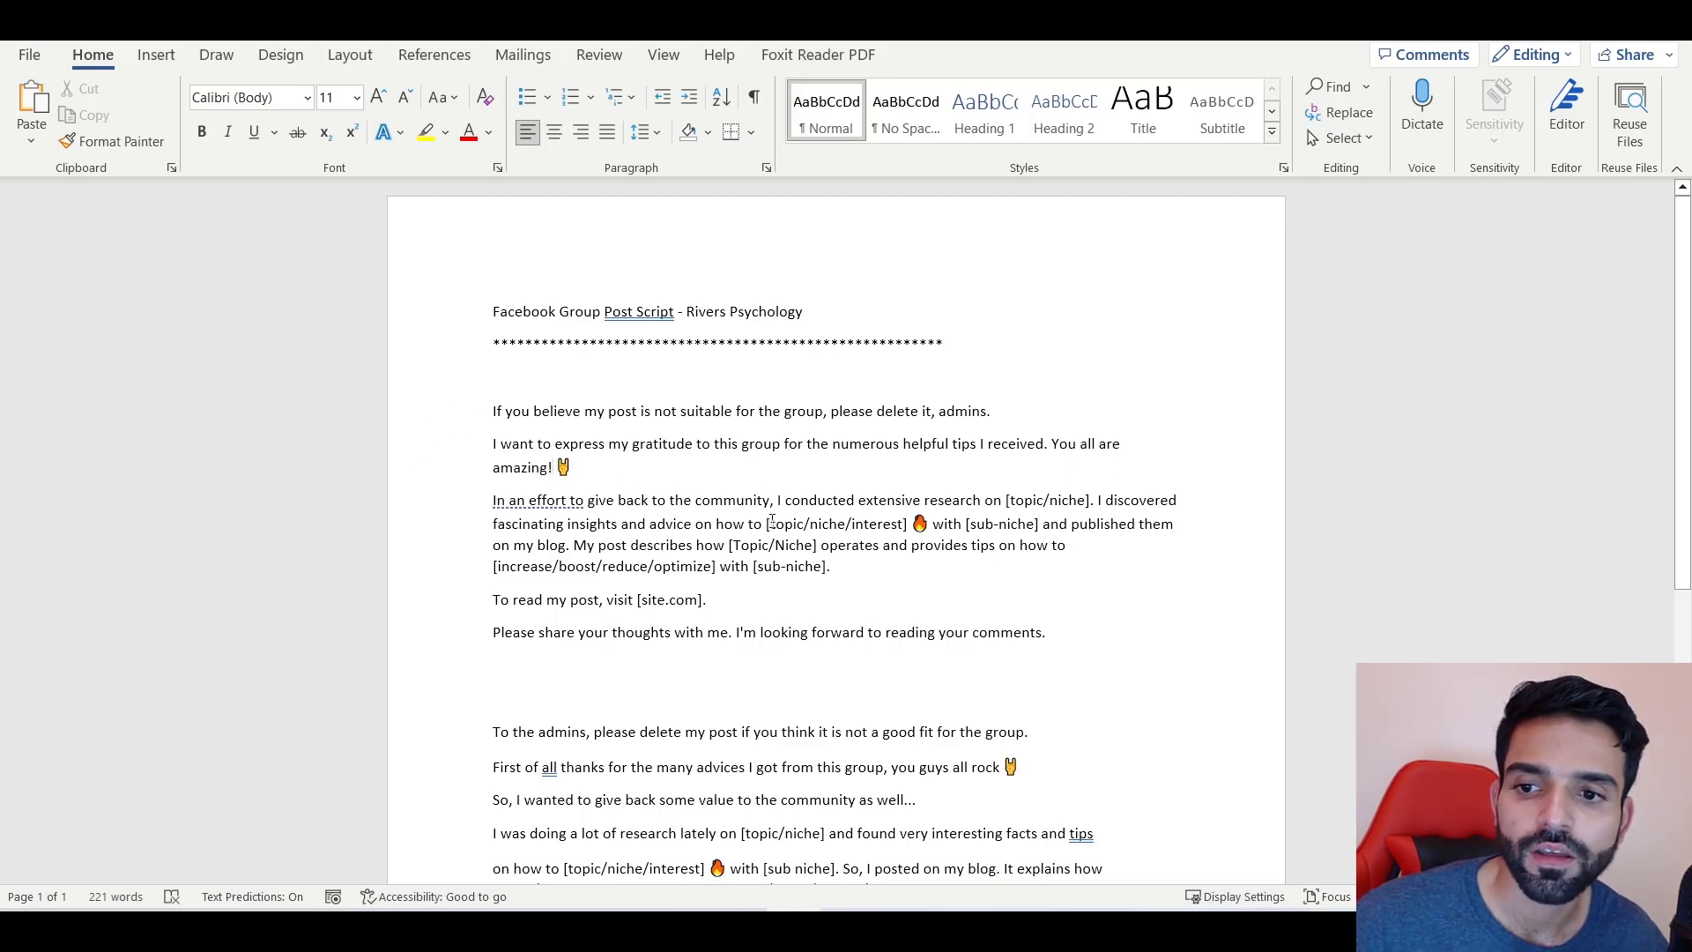
left_click_drag(768, 524, 905, 524)
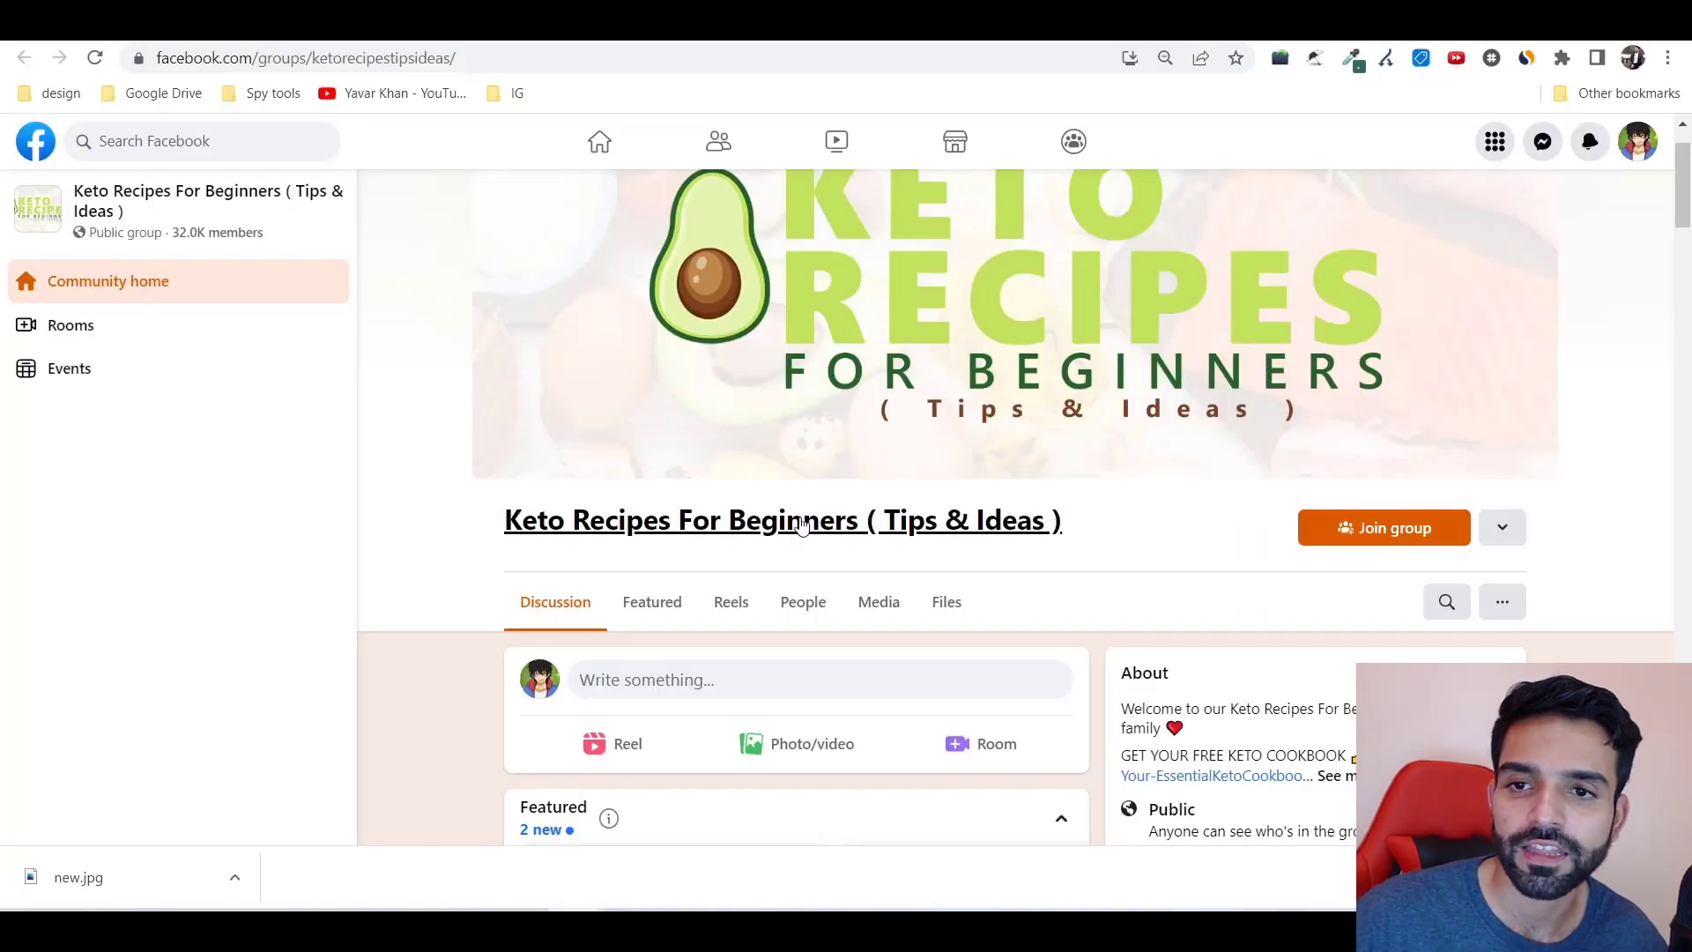
scroll(806, 518, "down", 5)
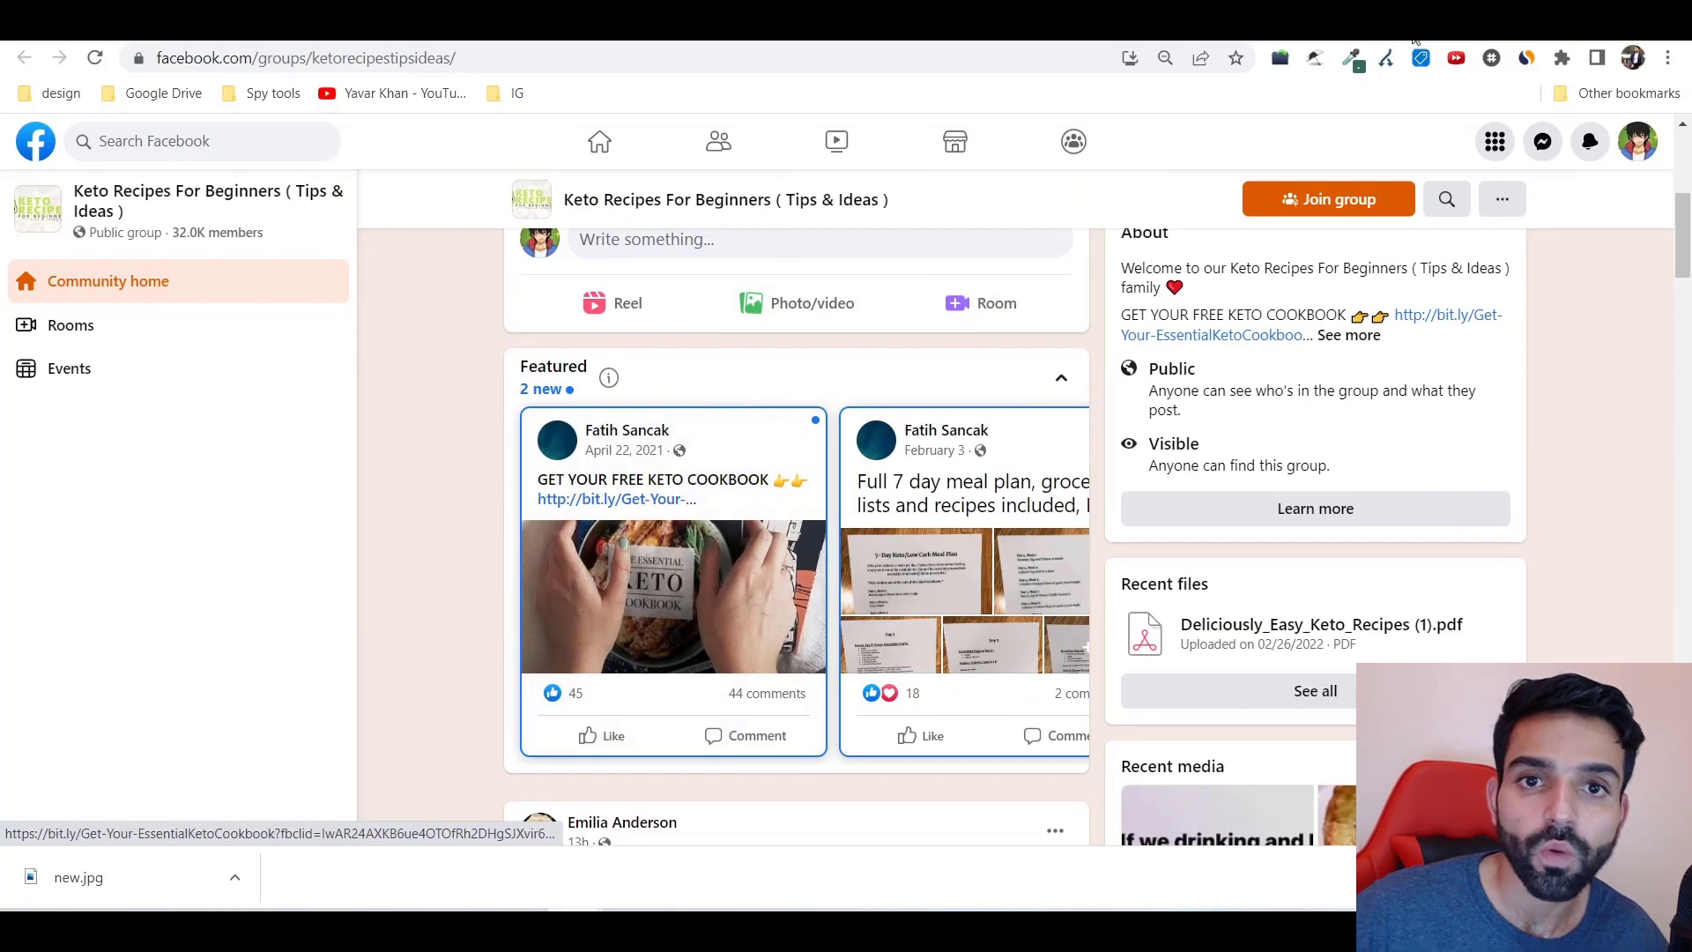
key("ctrl+t")
type("sites.google.com/u/0/new?pli=1&authuser=0")
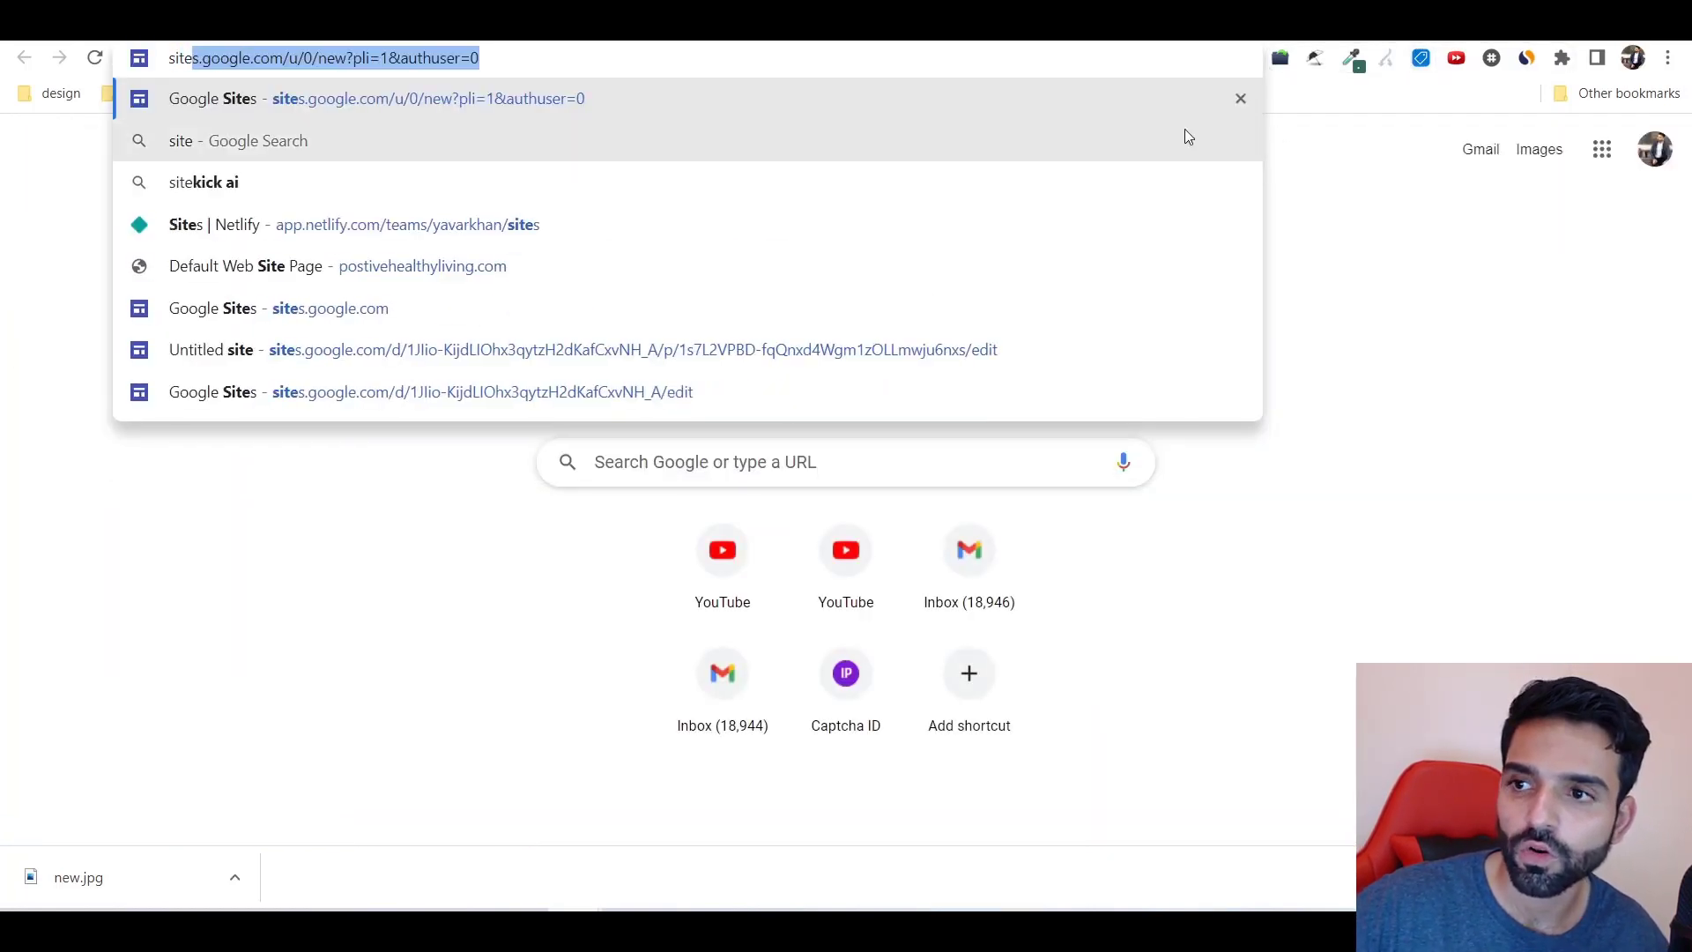
left_click(791, 114)
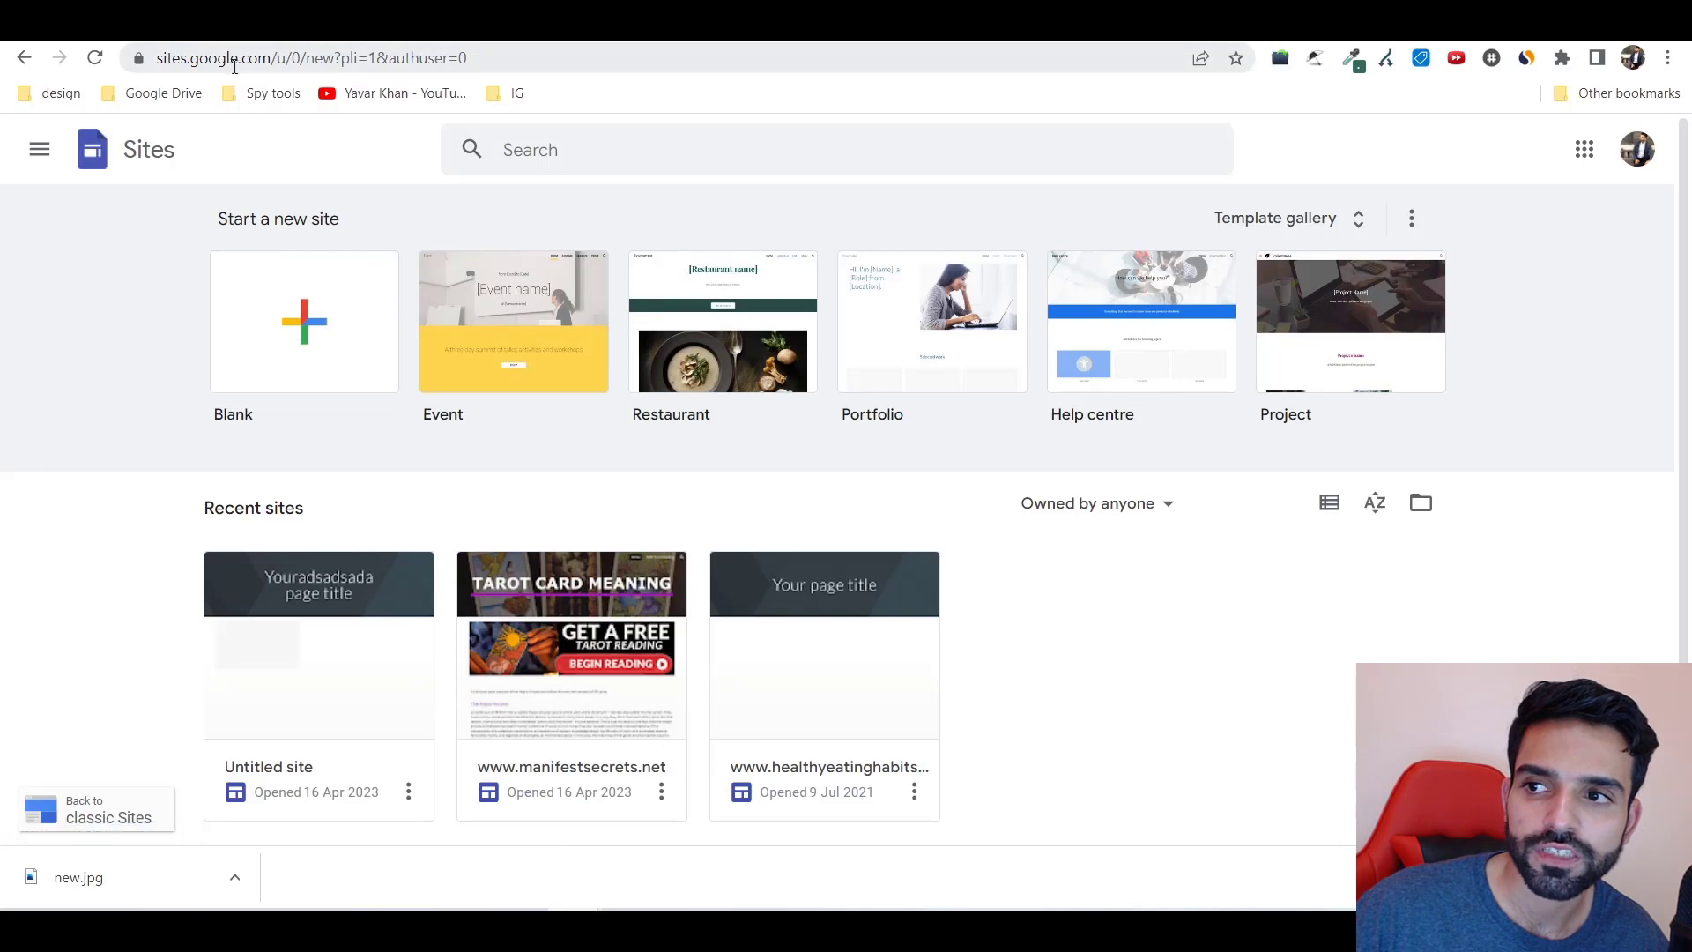
left_click(573, 669)
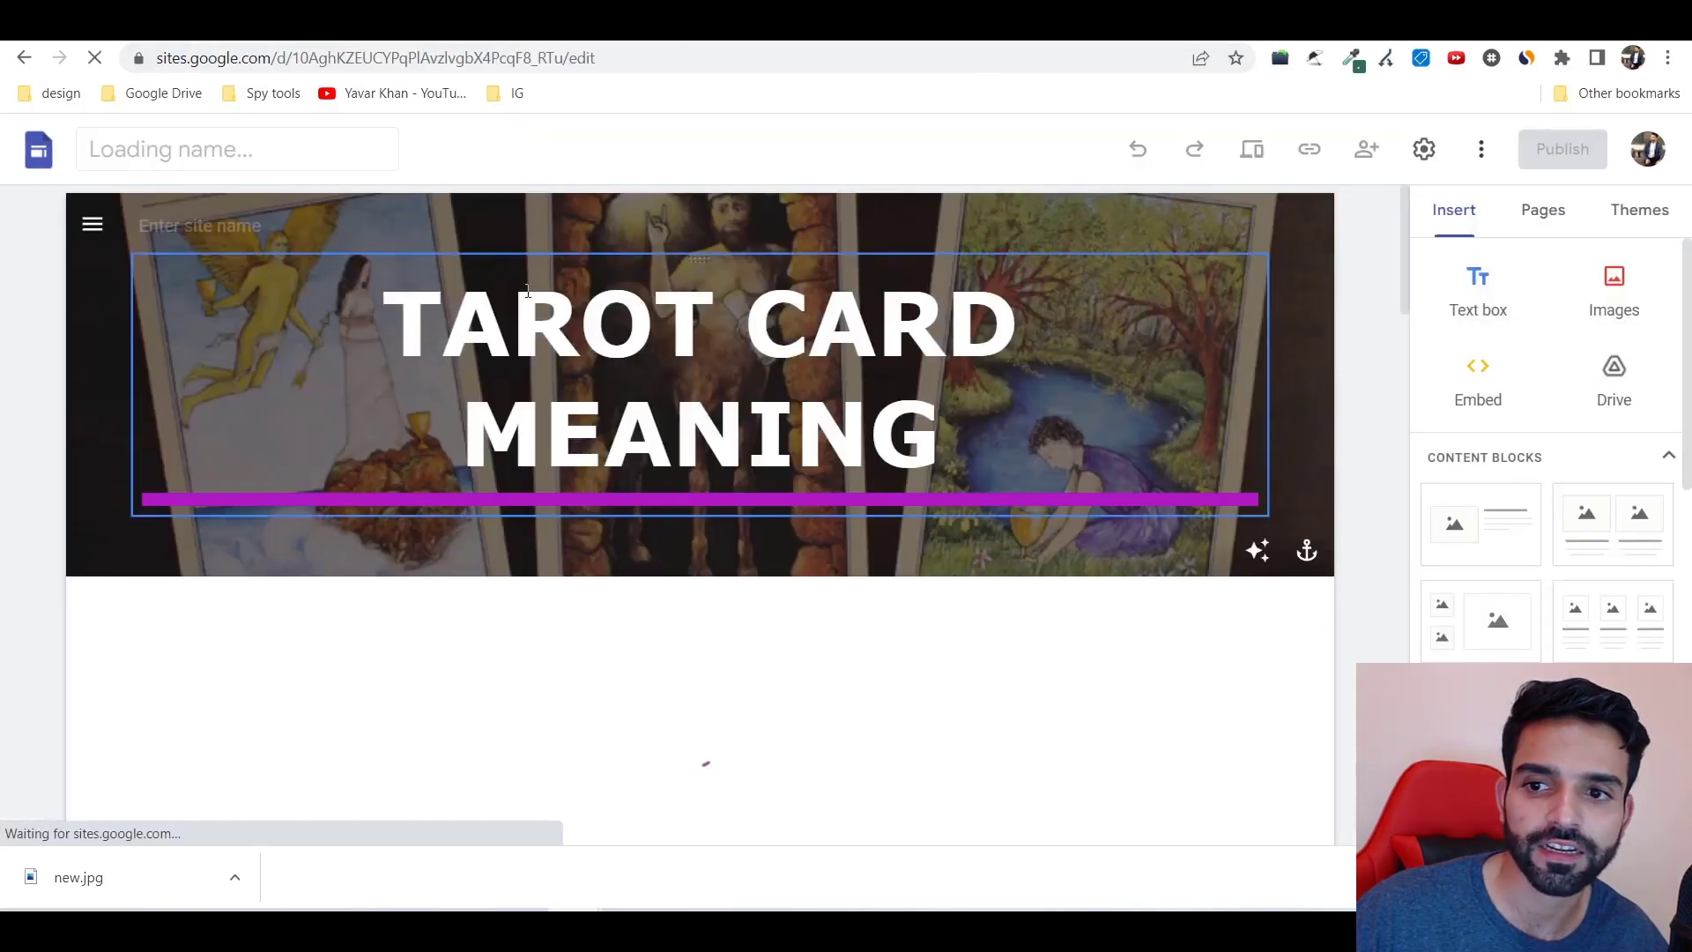
Scroll through the Tarot Card Meaning page draft with its Free Tarot Reading banners
scroll(782, 484, "down", 6)
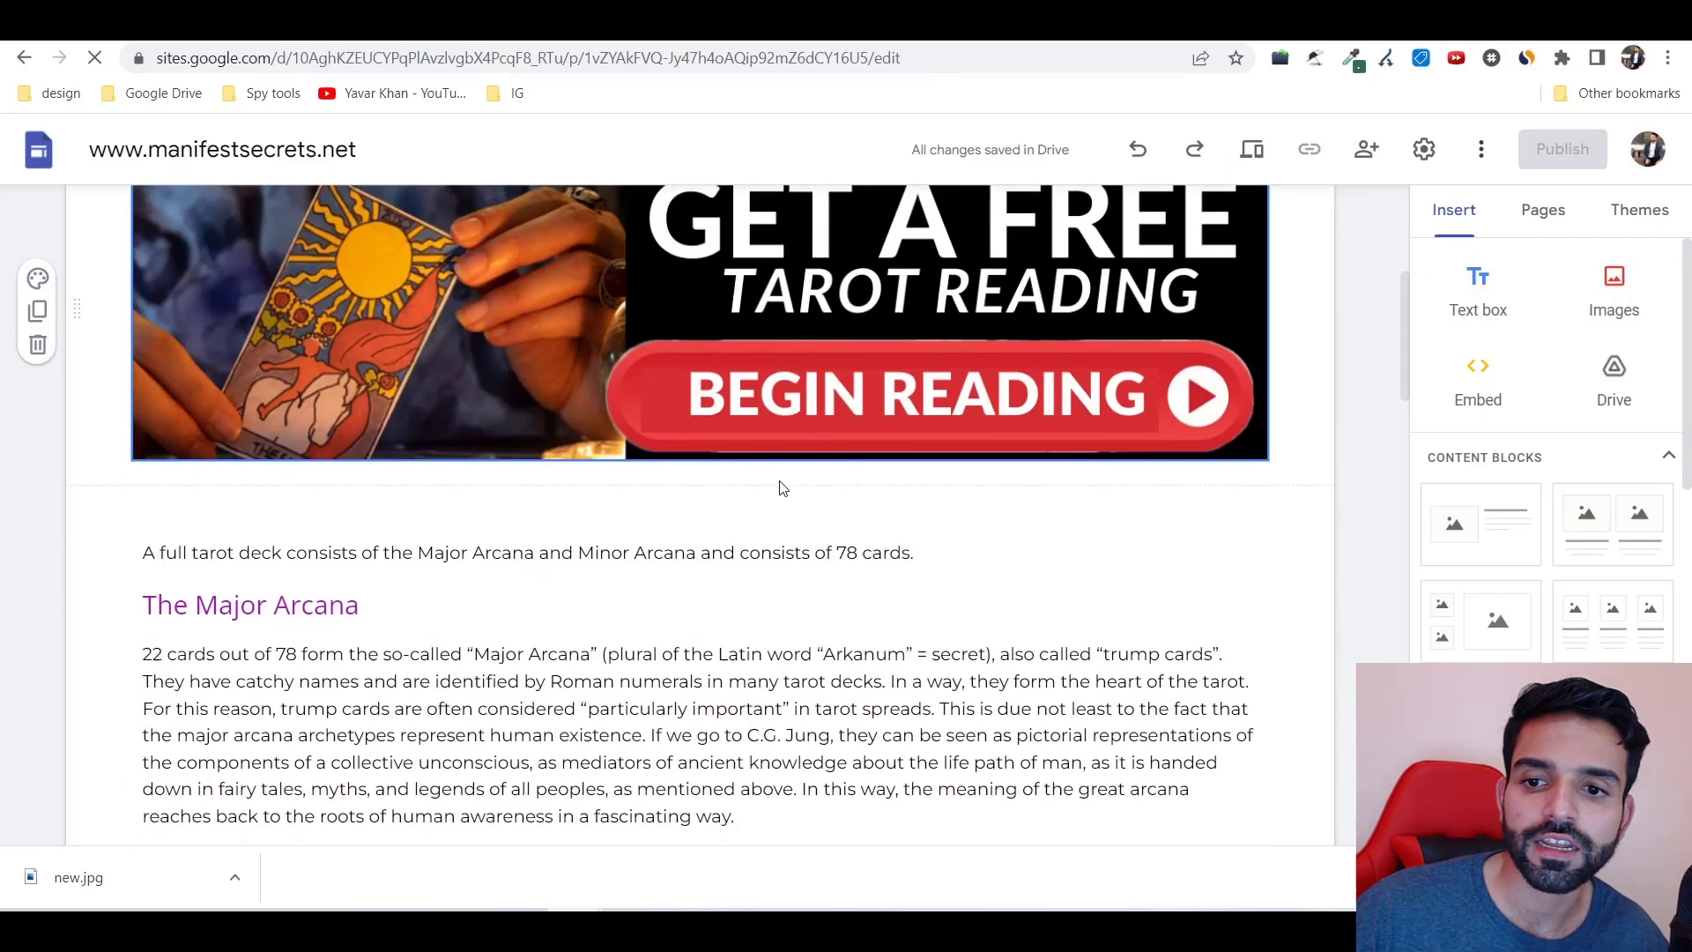
scroll(515, 442, "down", 4)
scroll(514, 442, "down", 5)
scroll(515, 441, "up", 10)
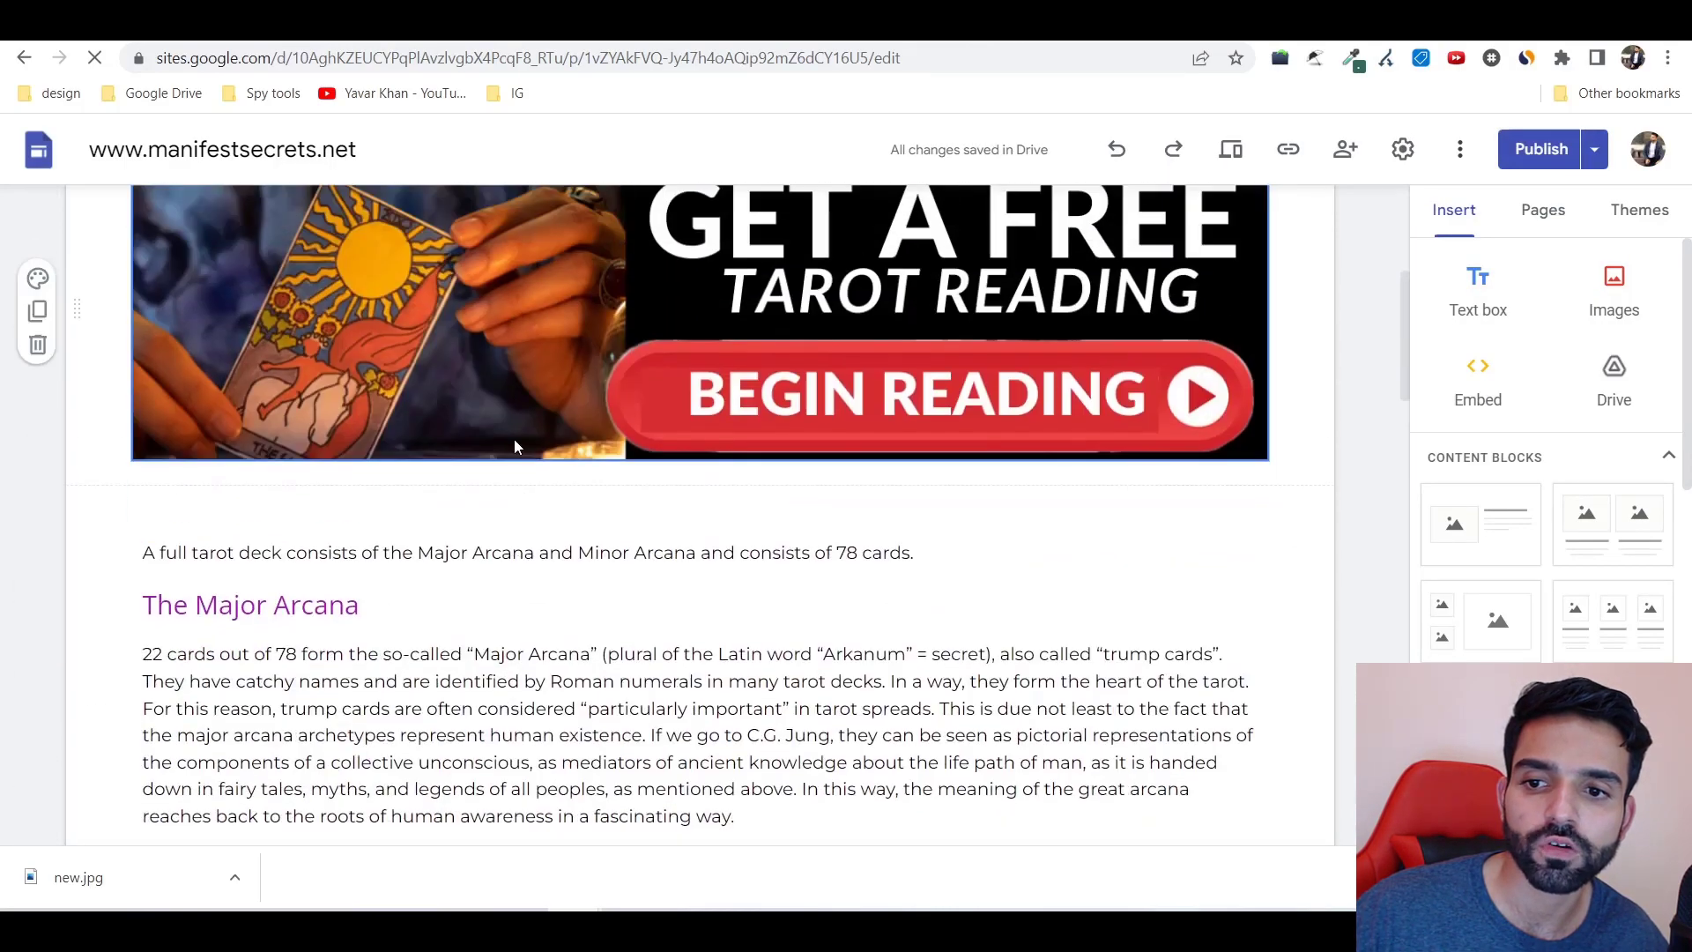
scroll(511, 445, "down", 7)
scroll(539, 420, "up", 5)
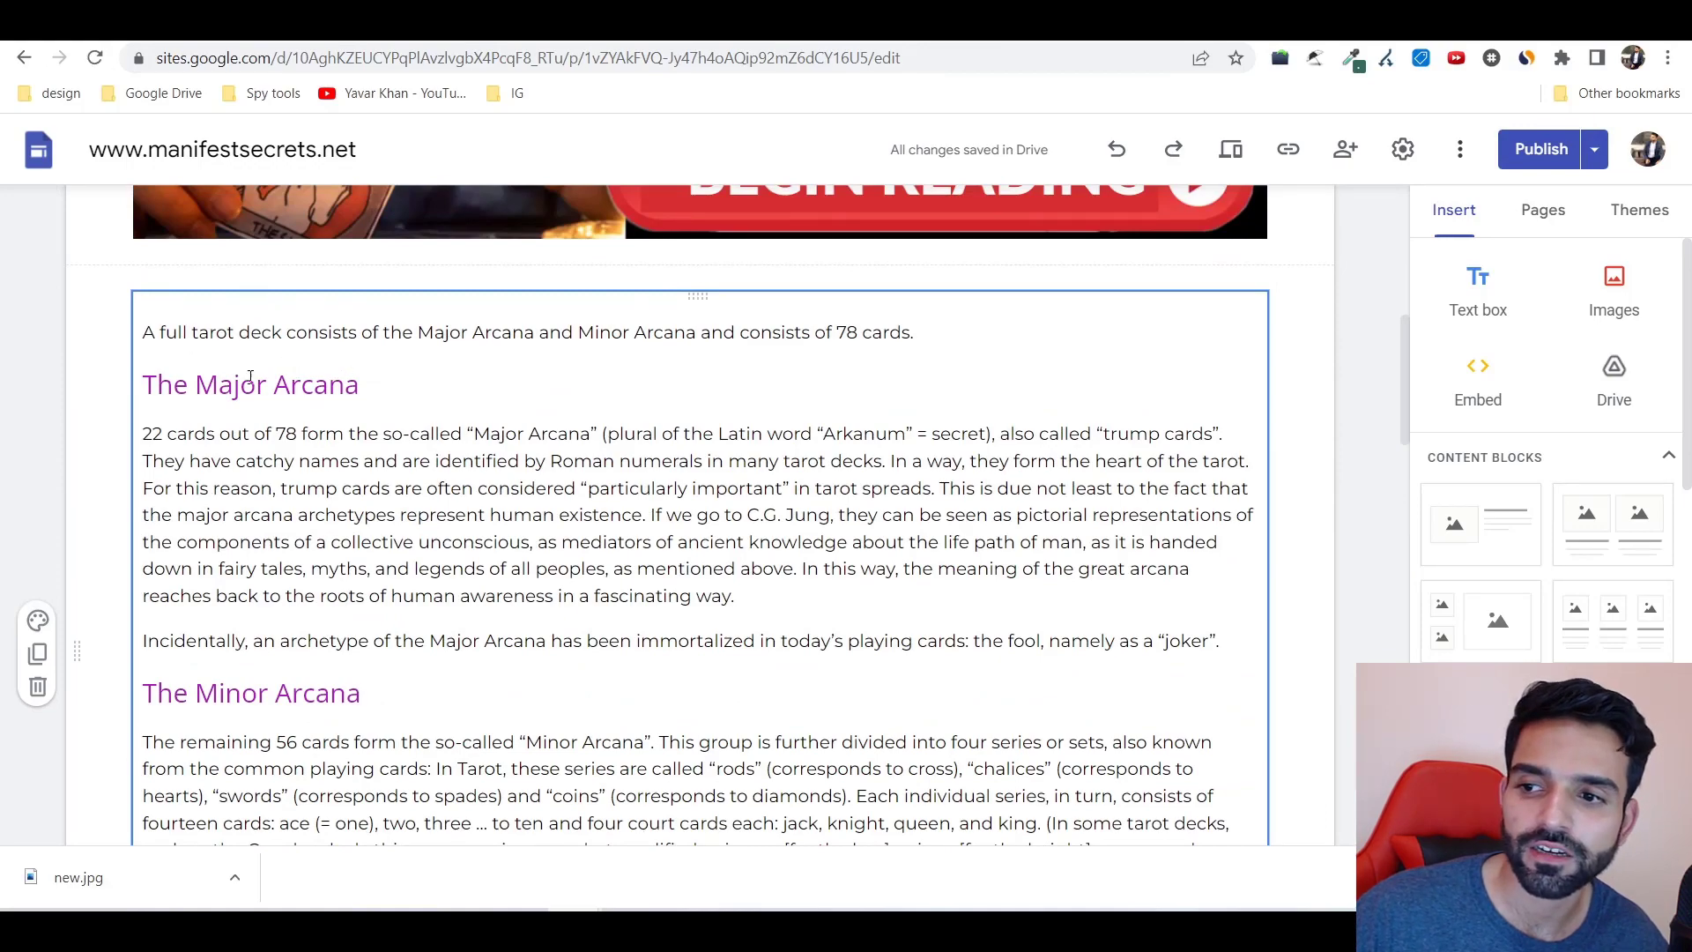
left_click_drag(192, 333, 483, 478)
scroll(999, 623, "up", 8)
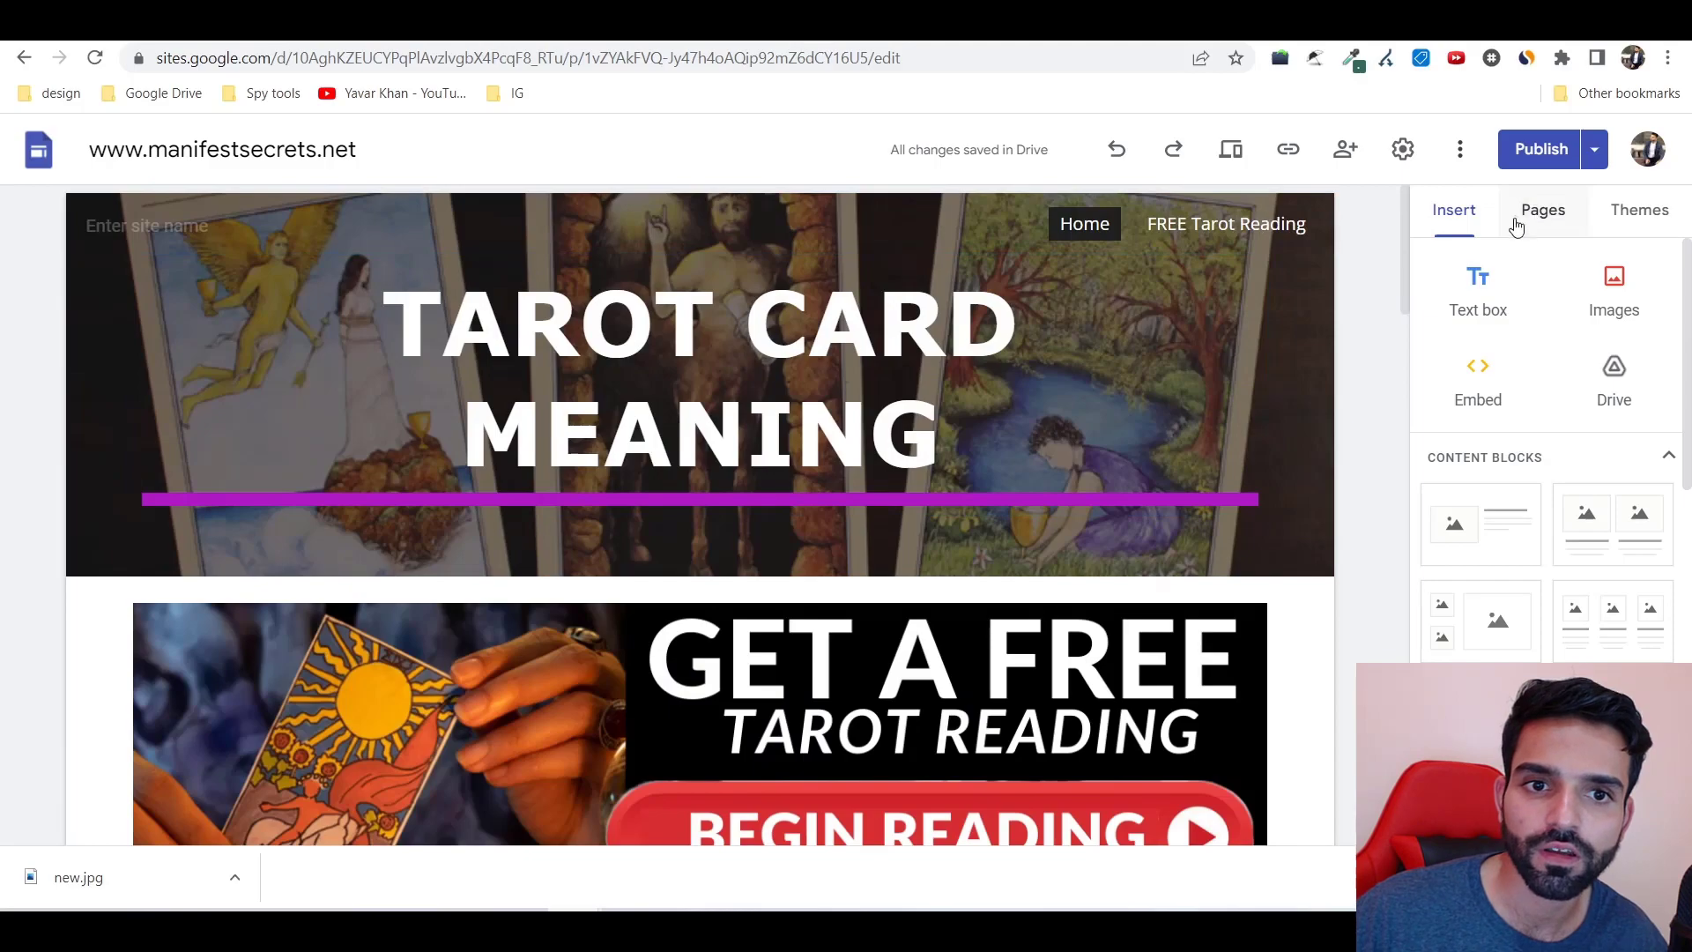
scroll(982, 520, "down", 8)
scroll(982, 520, "up", 8)
scroll(986, 525, "down", 10)
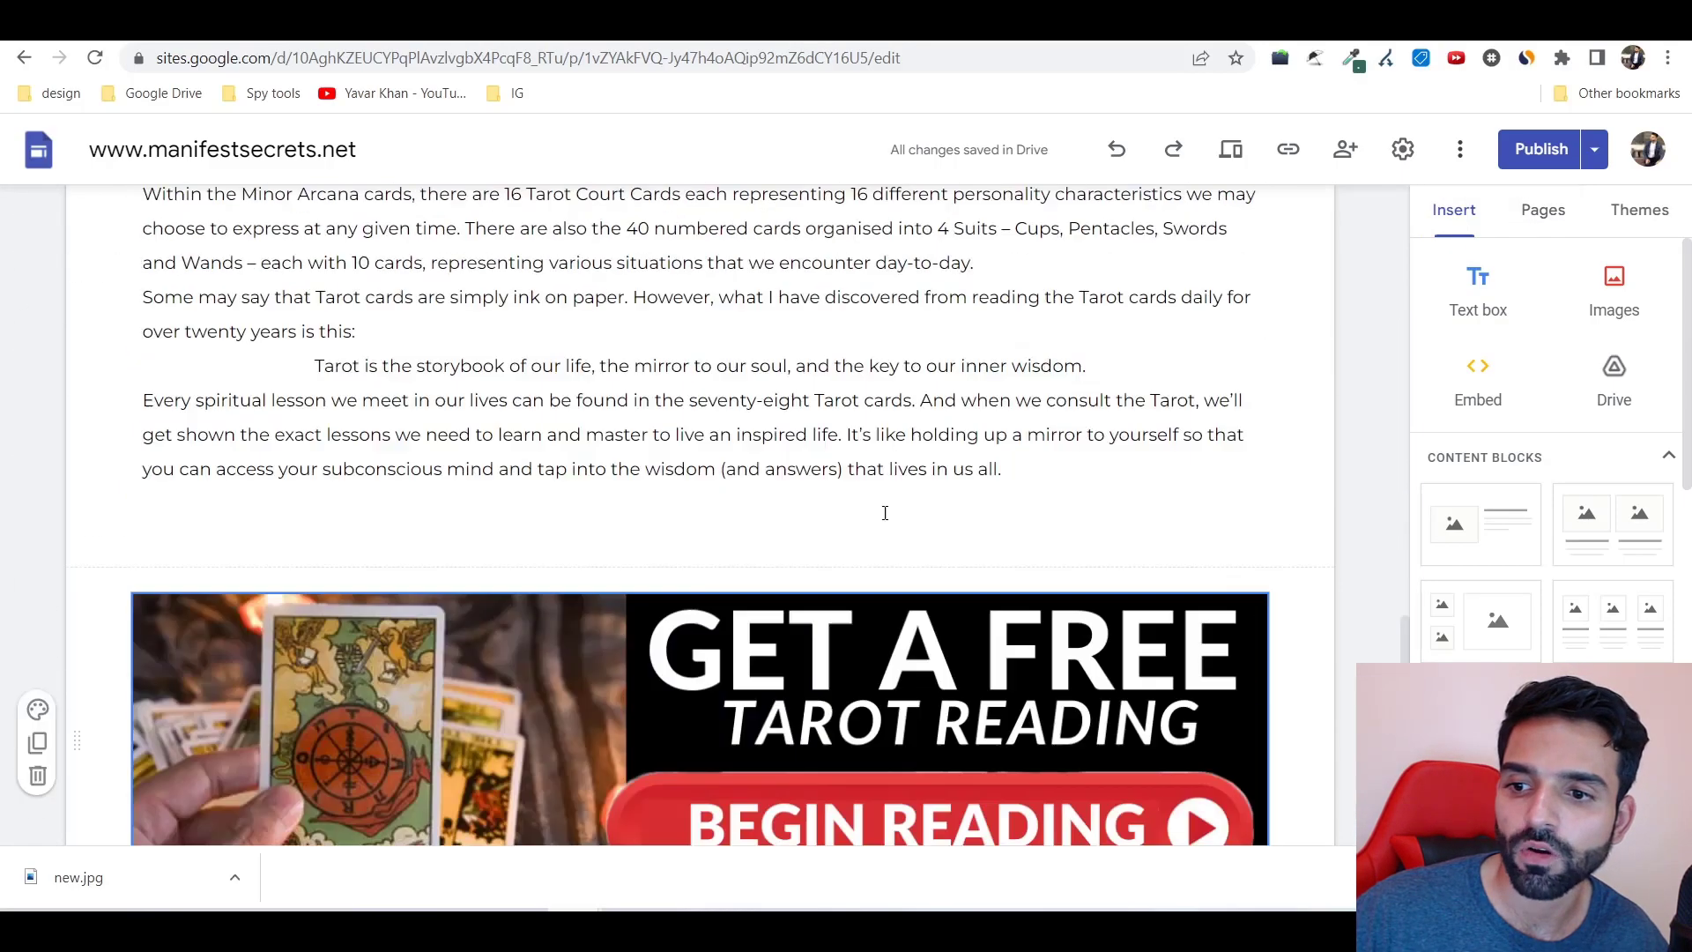
Copy the published site's link and load it in a new tab to check it
left_click(1596, 157)
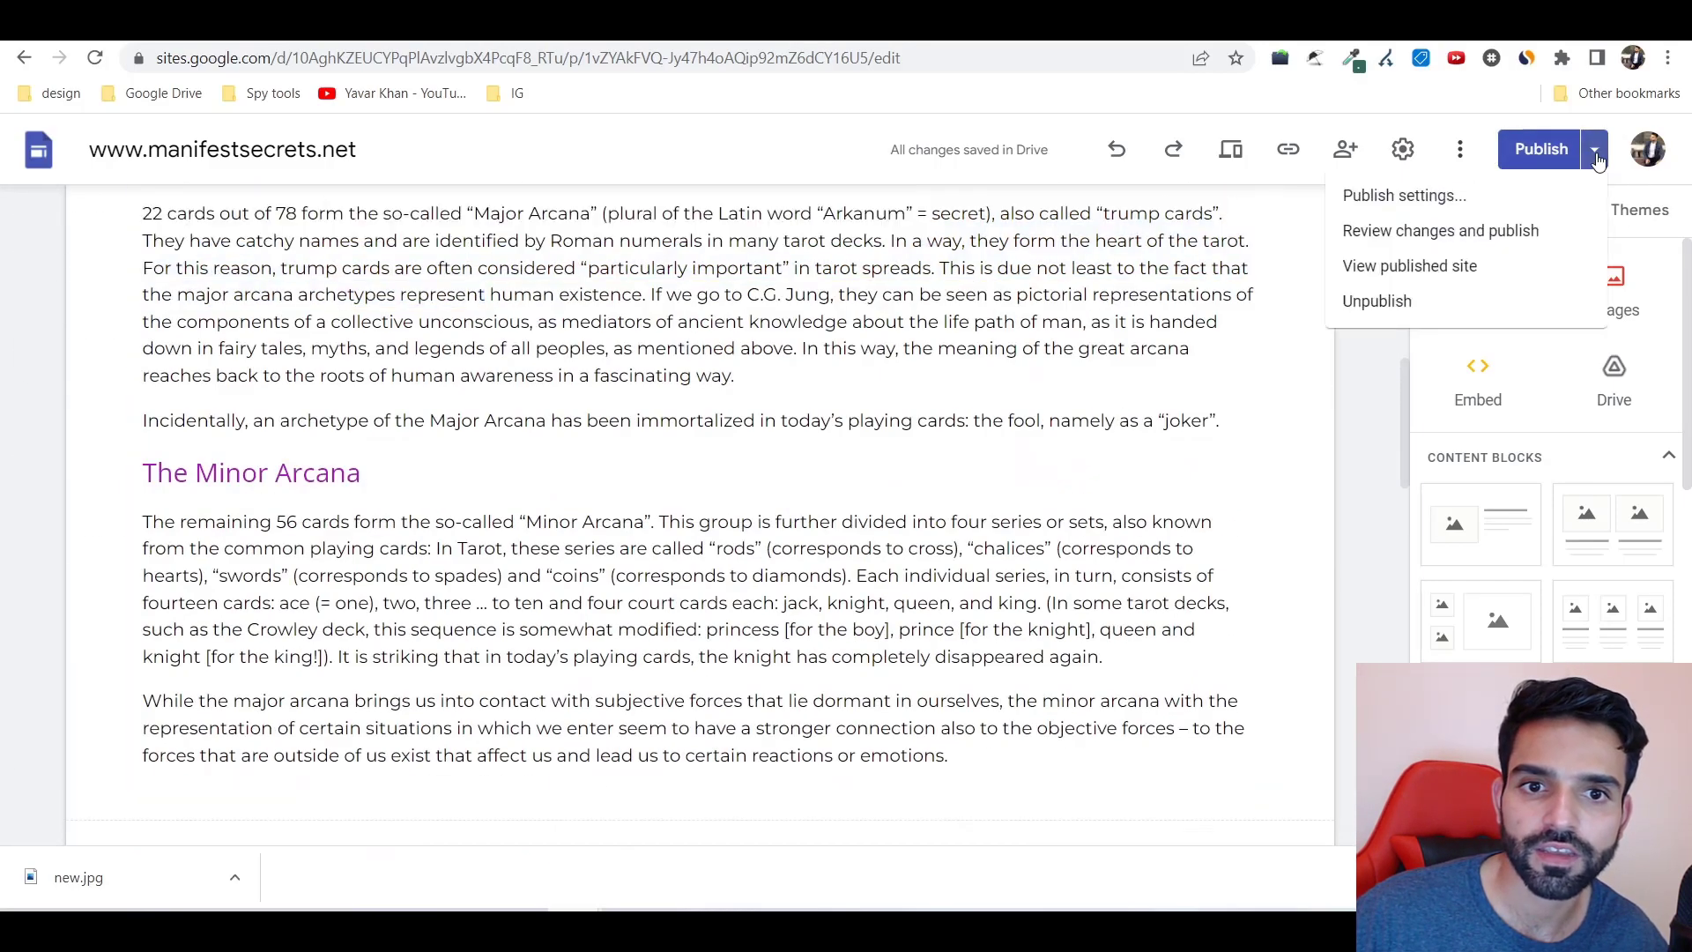
left_click(1287, 150)
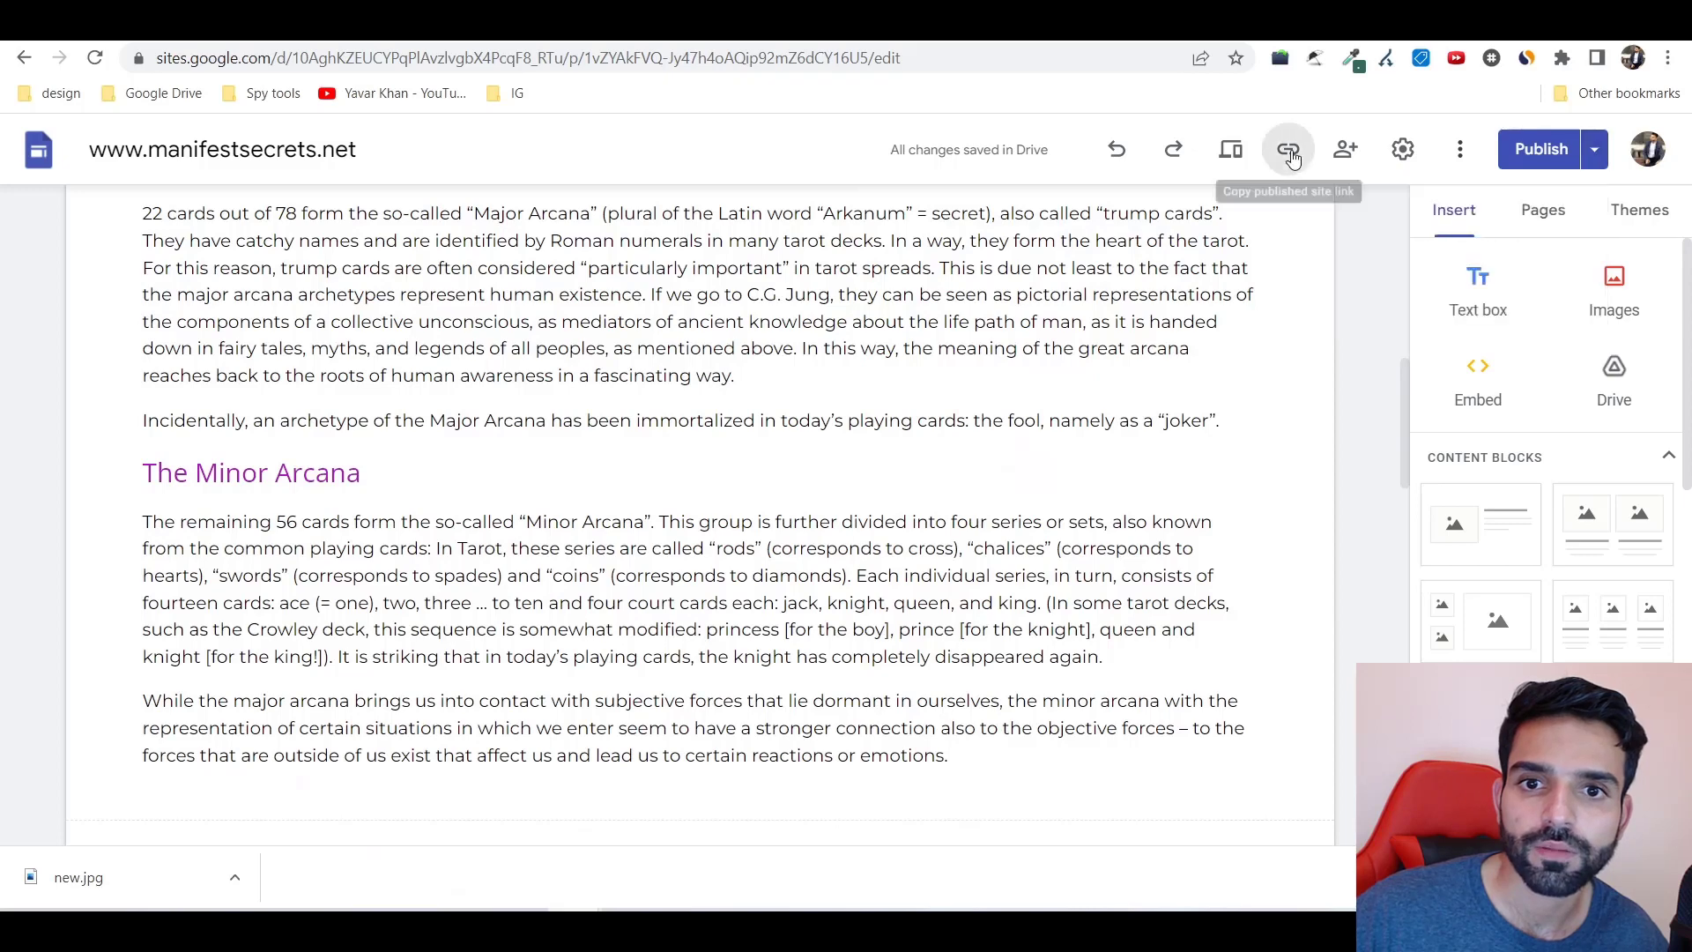
left_click(1080, 495)
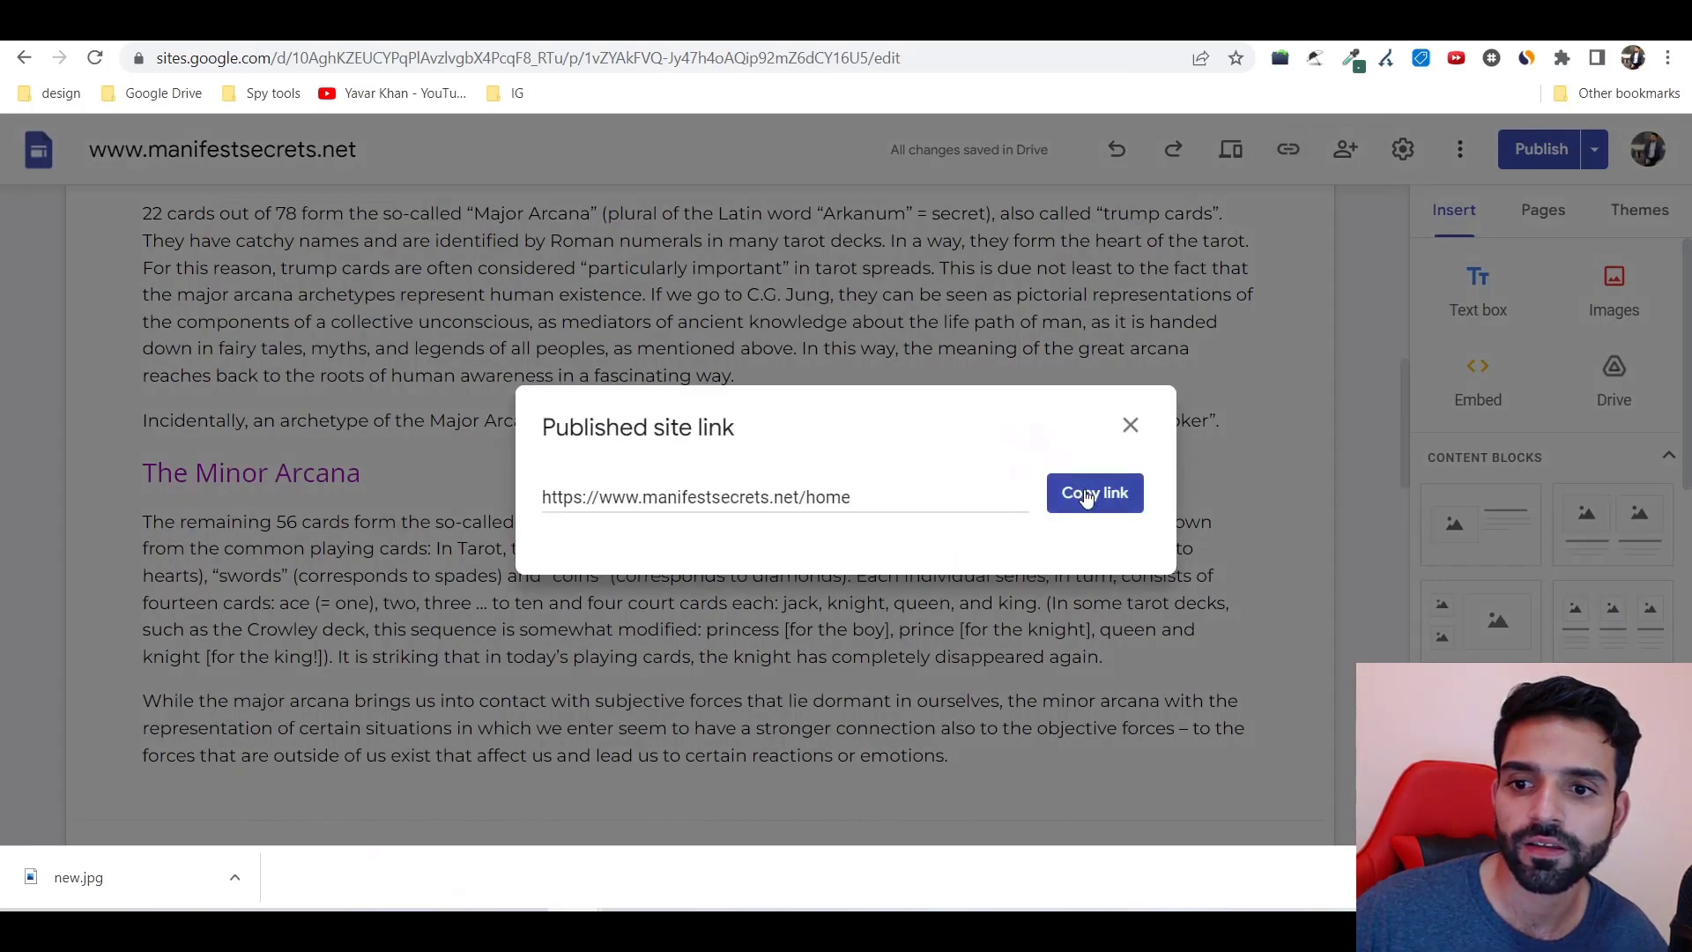
key("ctrl+t")
key("ctrl+v")
key("Return")
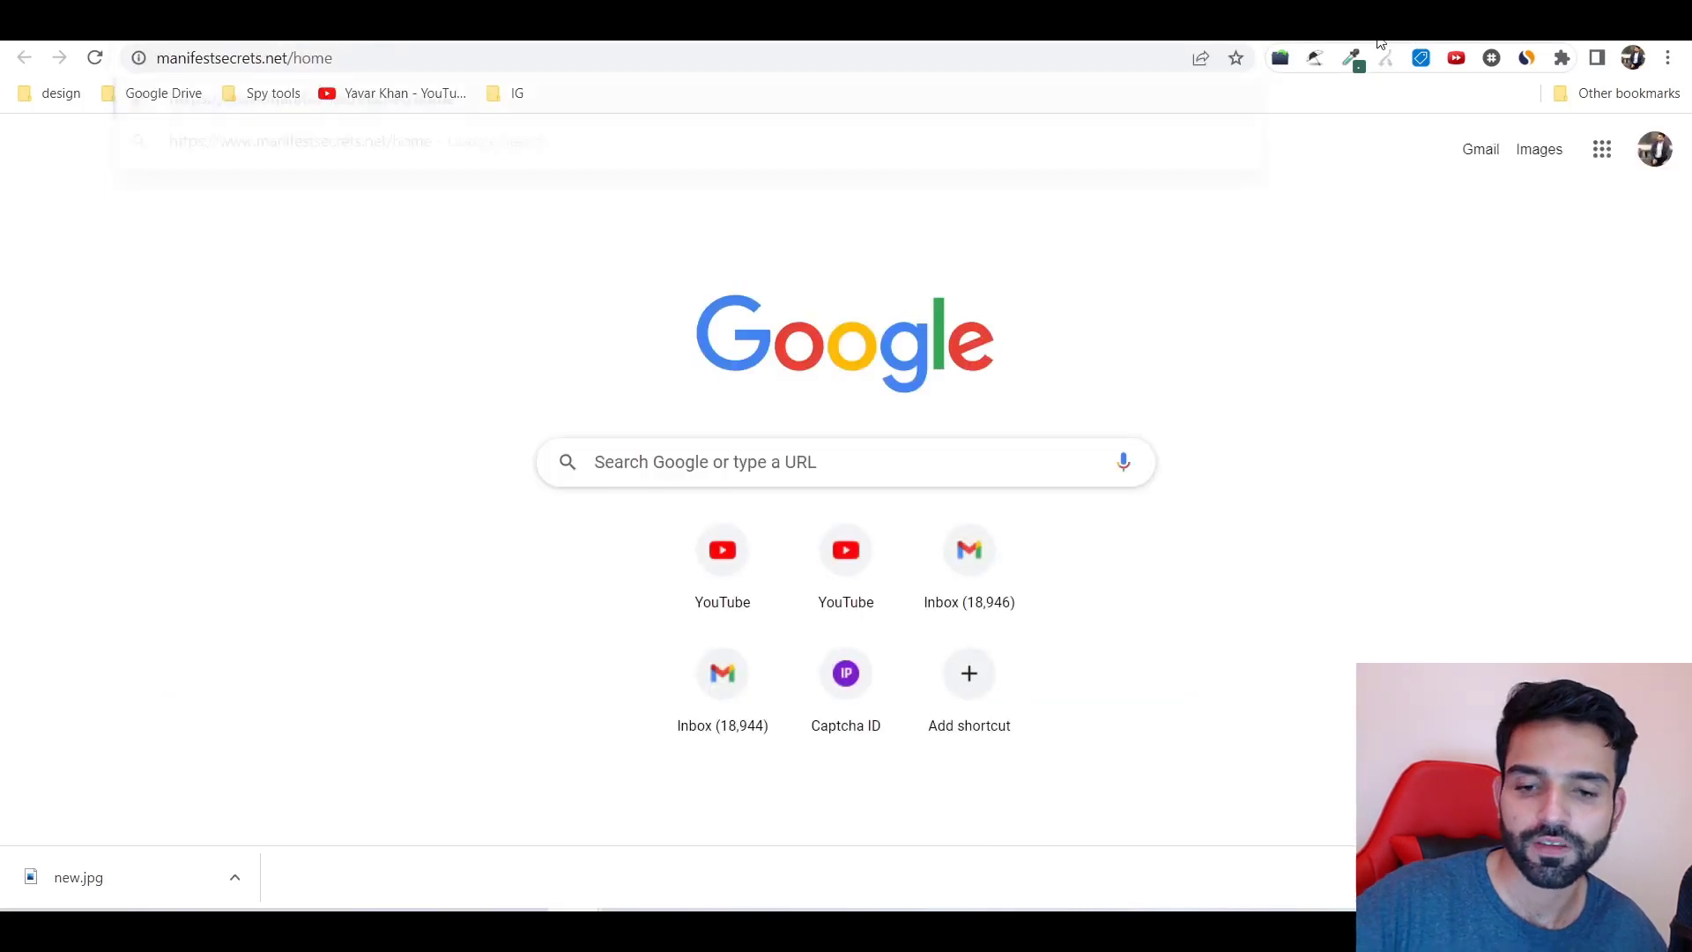
key("ctrl+w")
Copy the Get a Free Tarot Reading banner's ClickBank link and test it in a new tab, where it shows an error page
scroll(1002, 263, "up", 15)
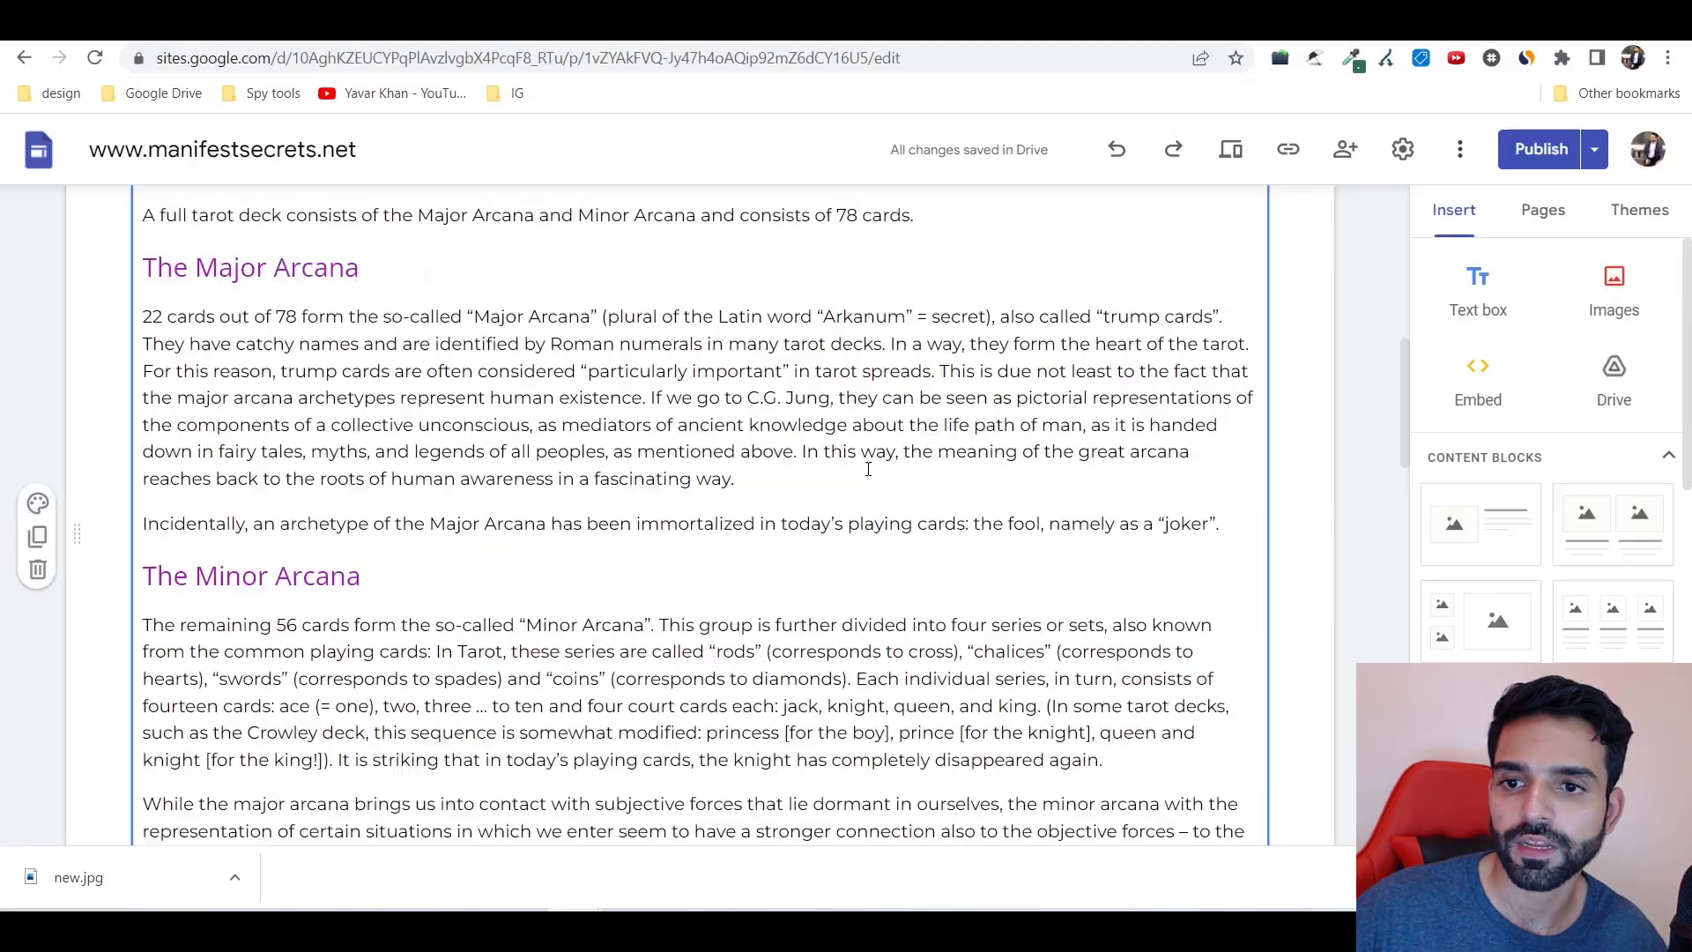
left_click(390, 617)
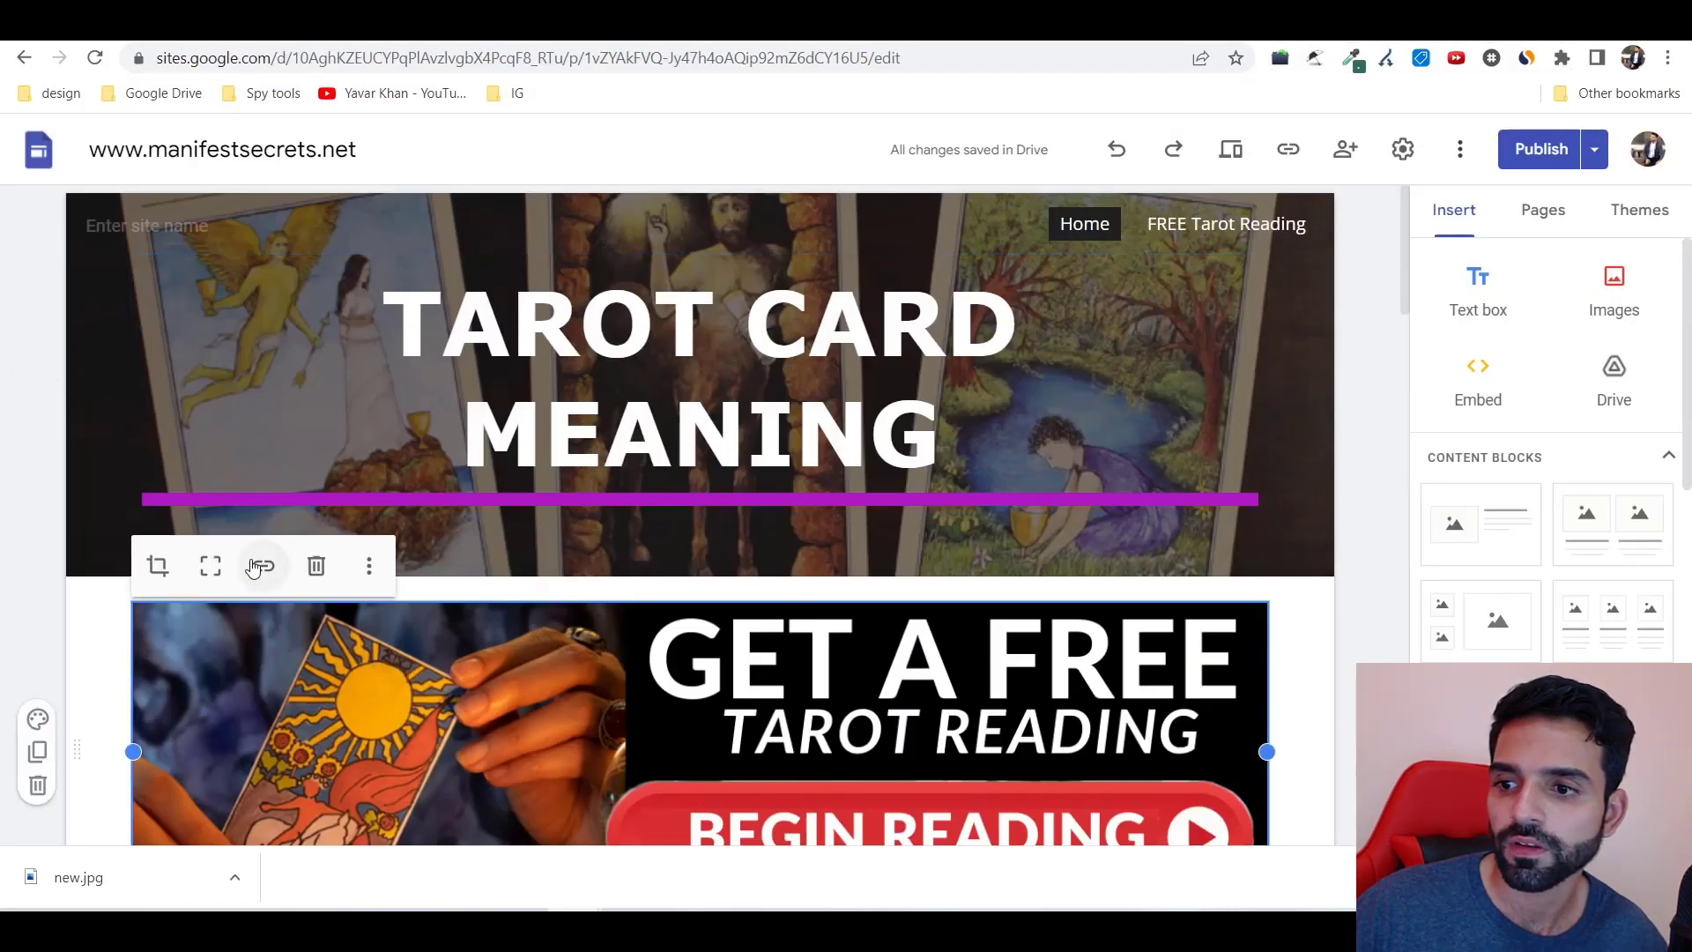
left_click(264, 565)
key("ctrl+v")
key("ctrl+a")
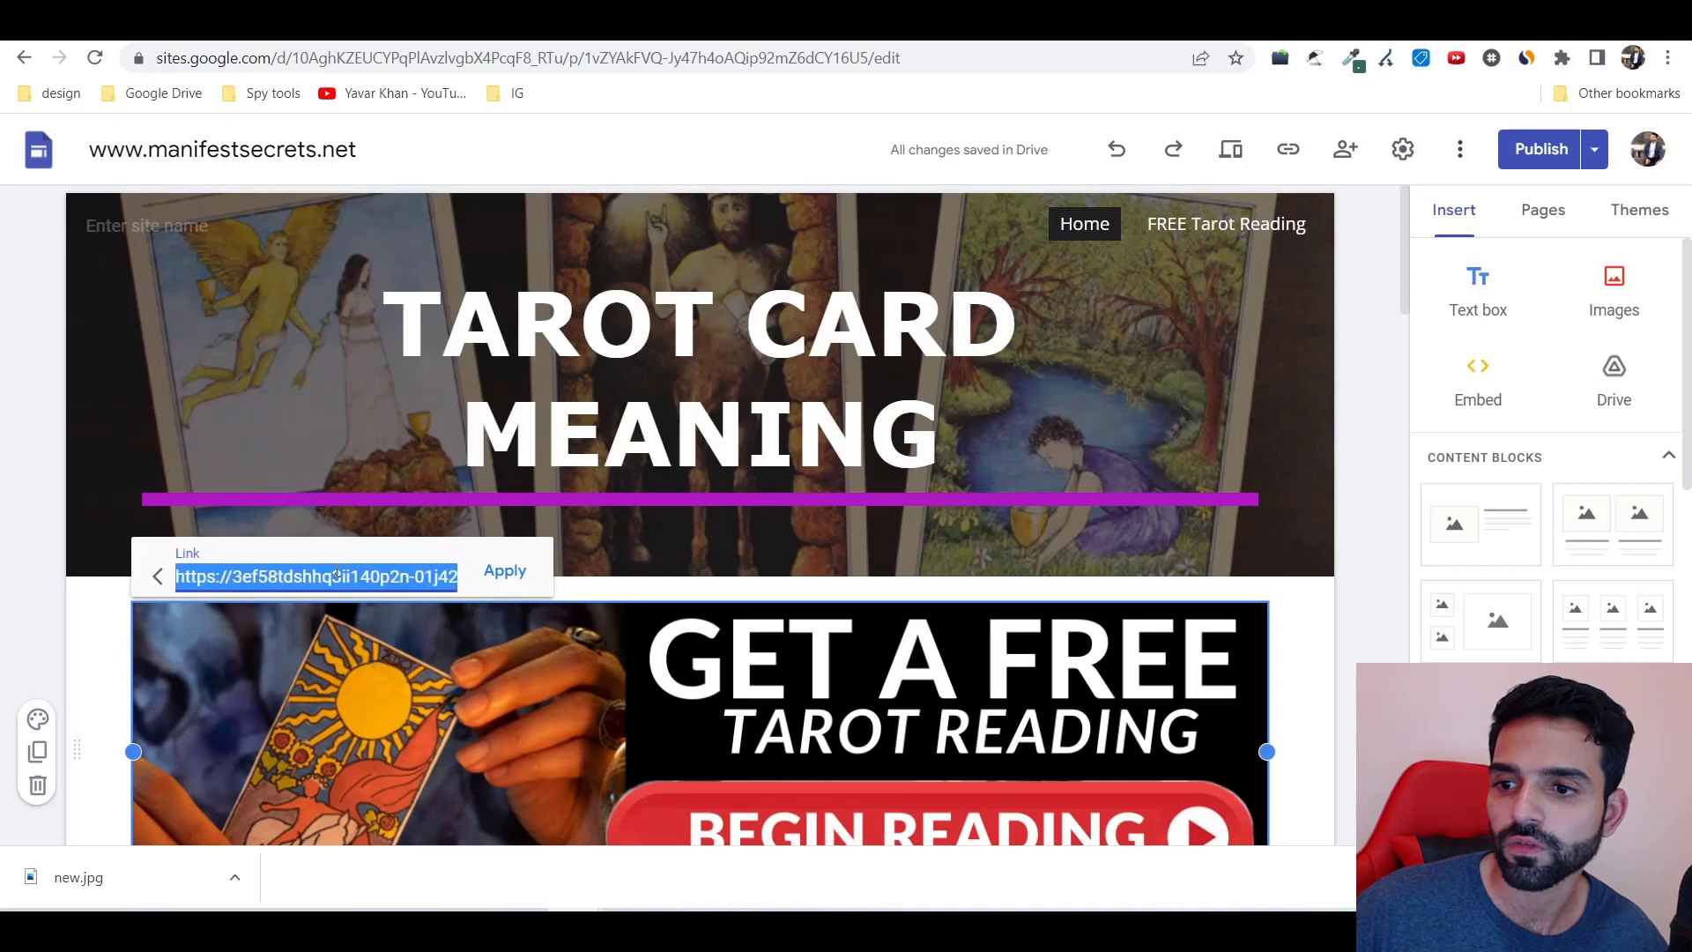
key("ctrl+c")
key("ctrl+t")
key("ctrl+v")
key("Return")
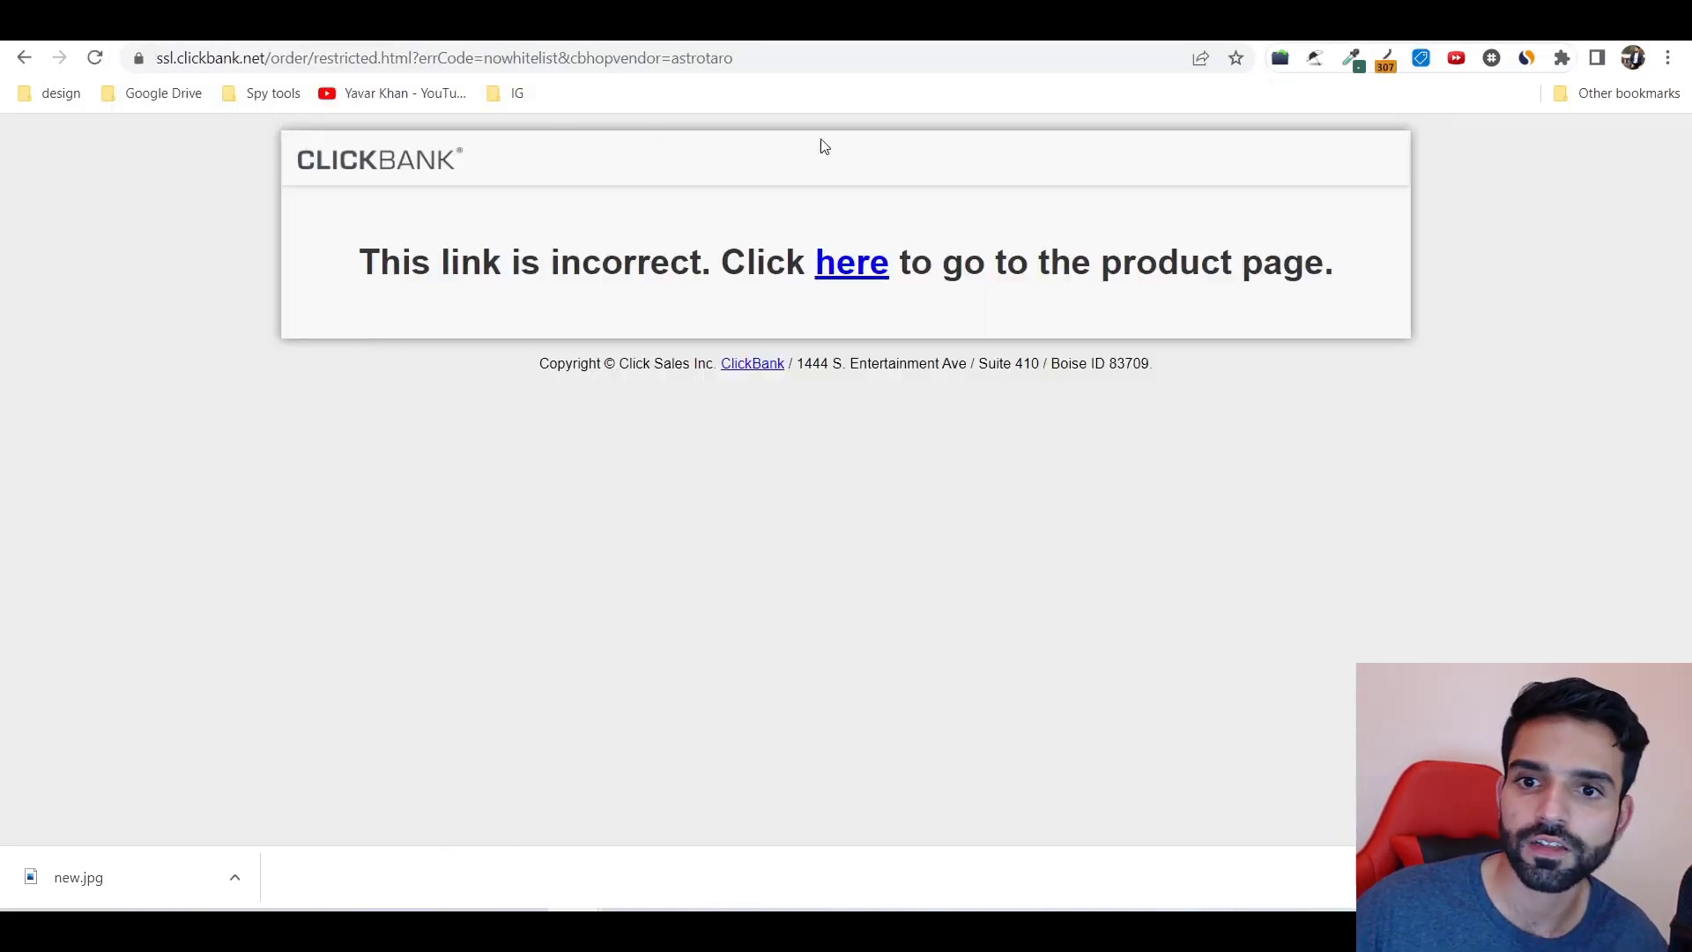
key("ctrl+w")
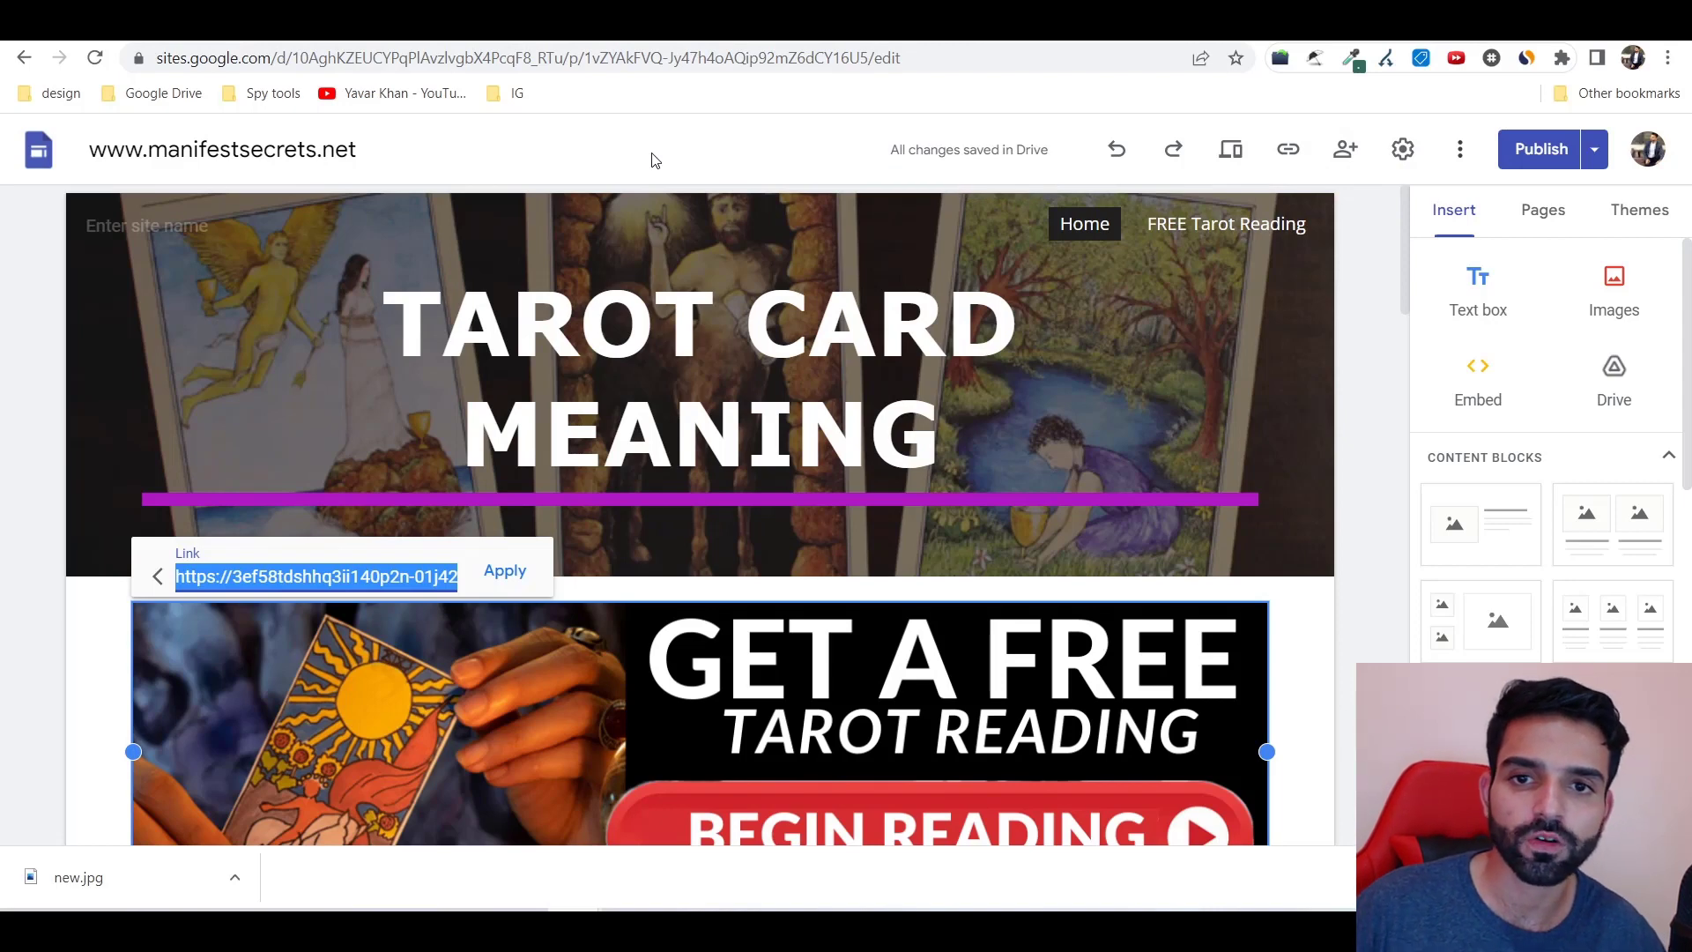
scroll(842, 468, "down", 6)
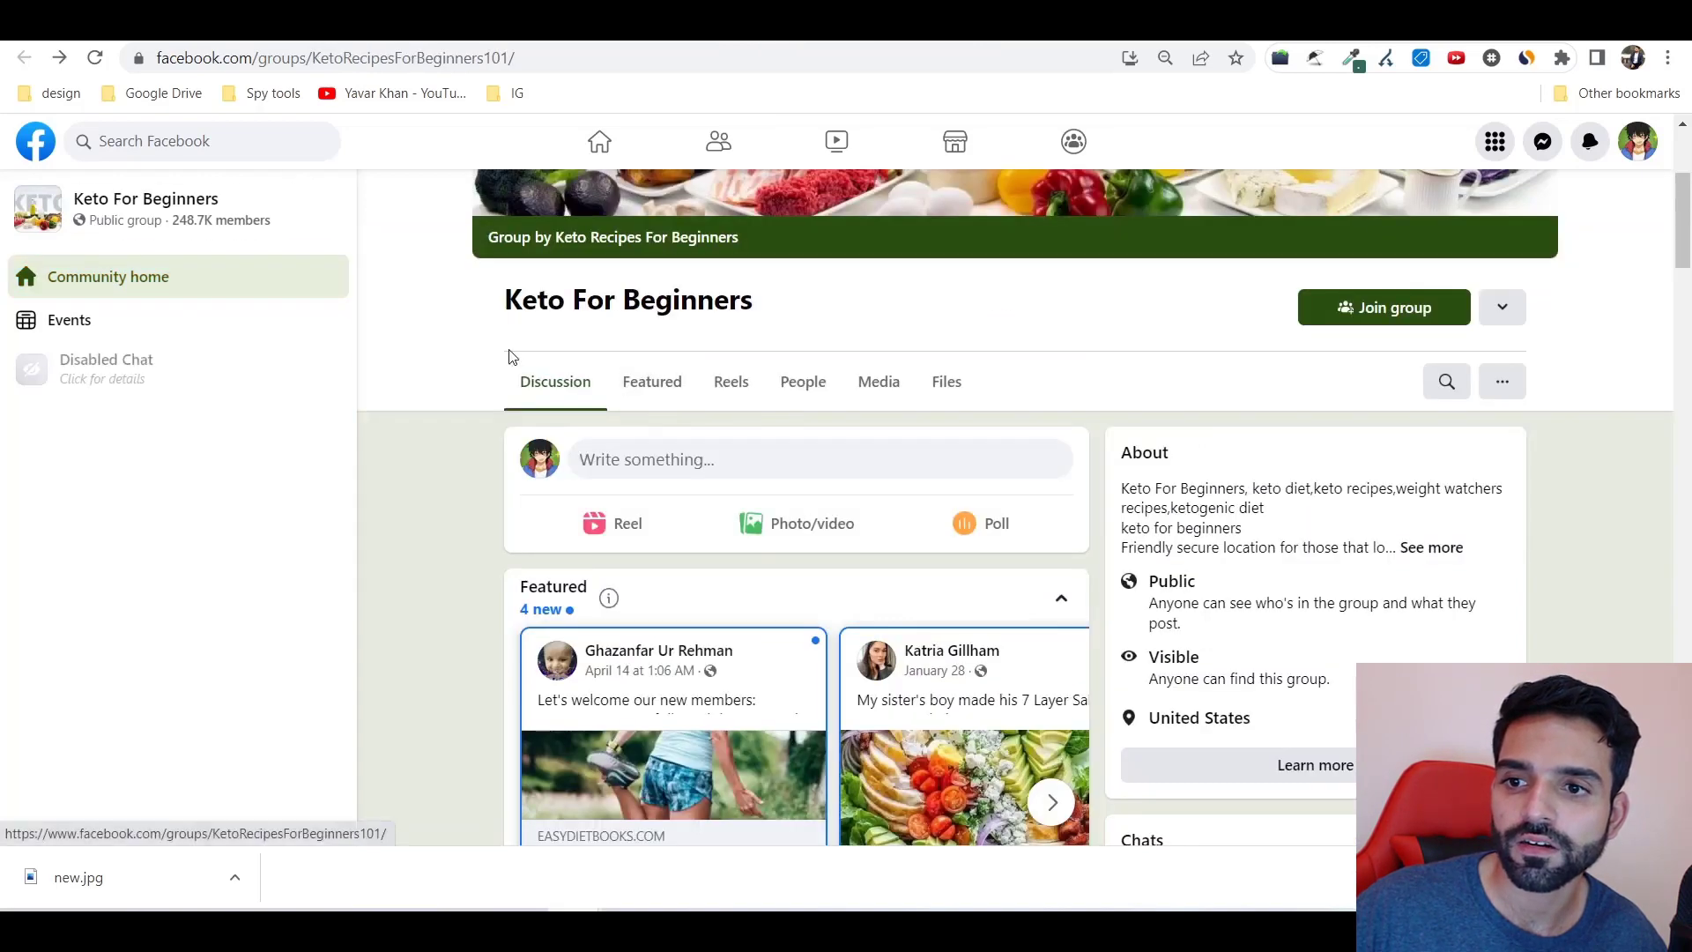
Open the 7 Layer Salad post from the Keto For Beginners group on its own
scroll(555, 335, "down", 3)
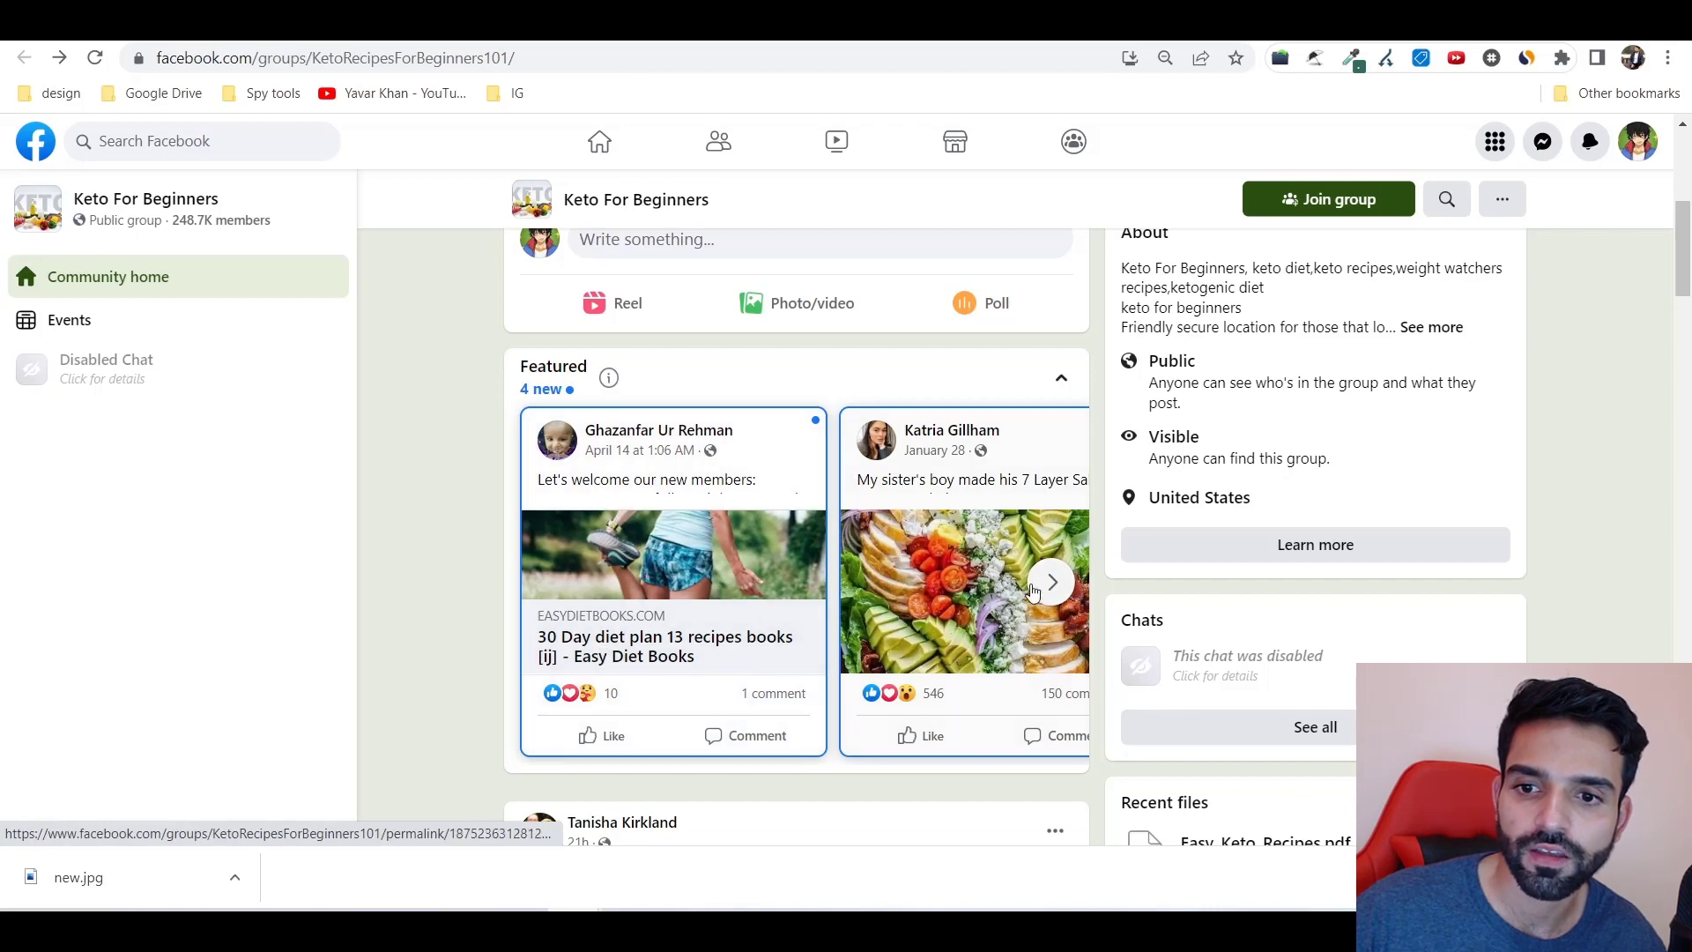
scroll(669, 572, "right", 3)
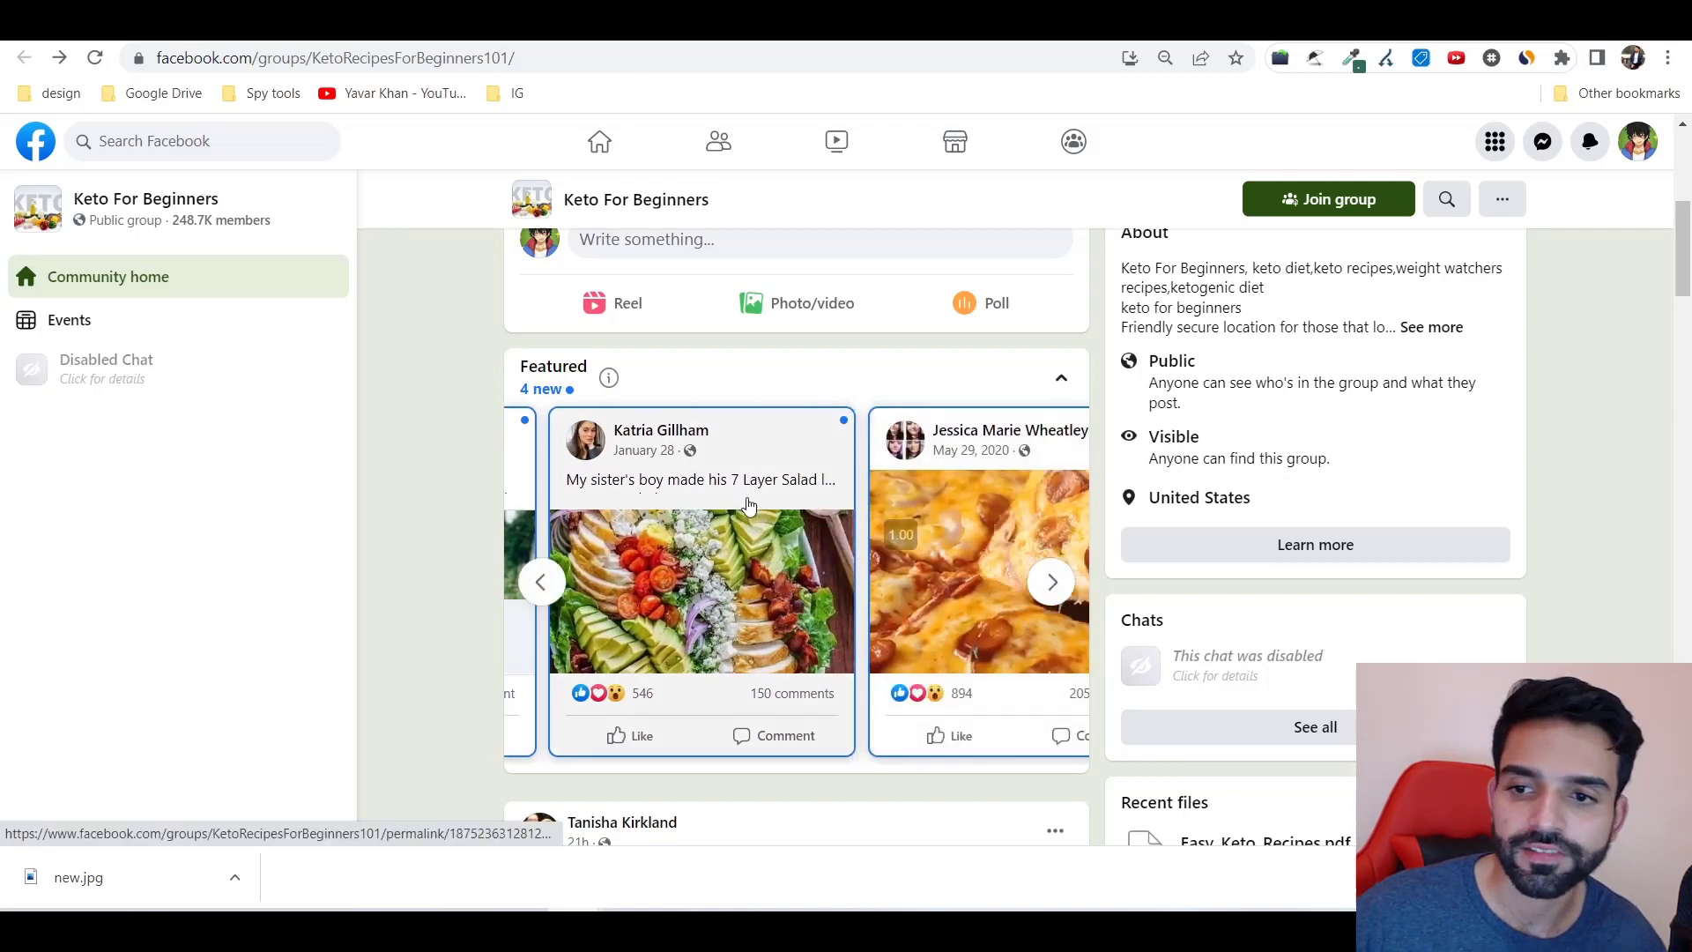
left_click(776, 491)
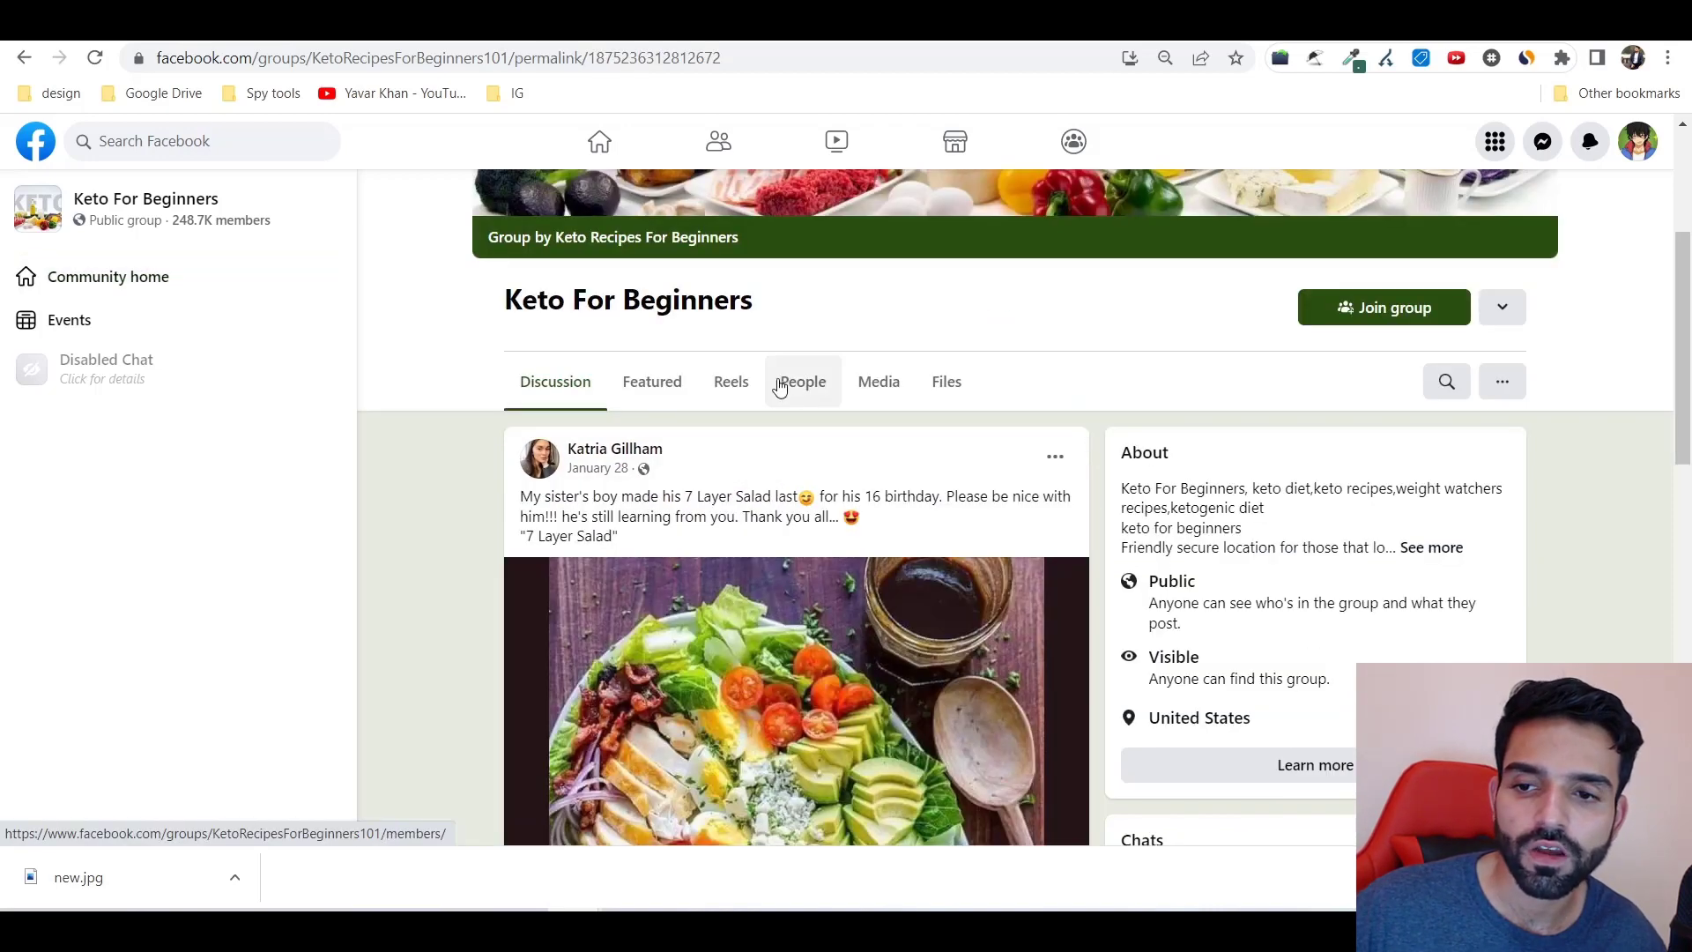
scroll(705, 537, "down", 3)
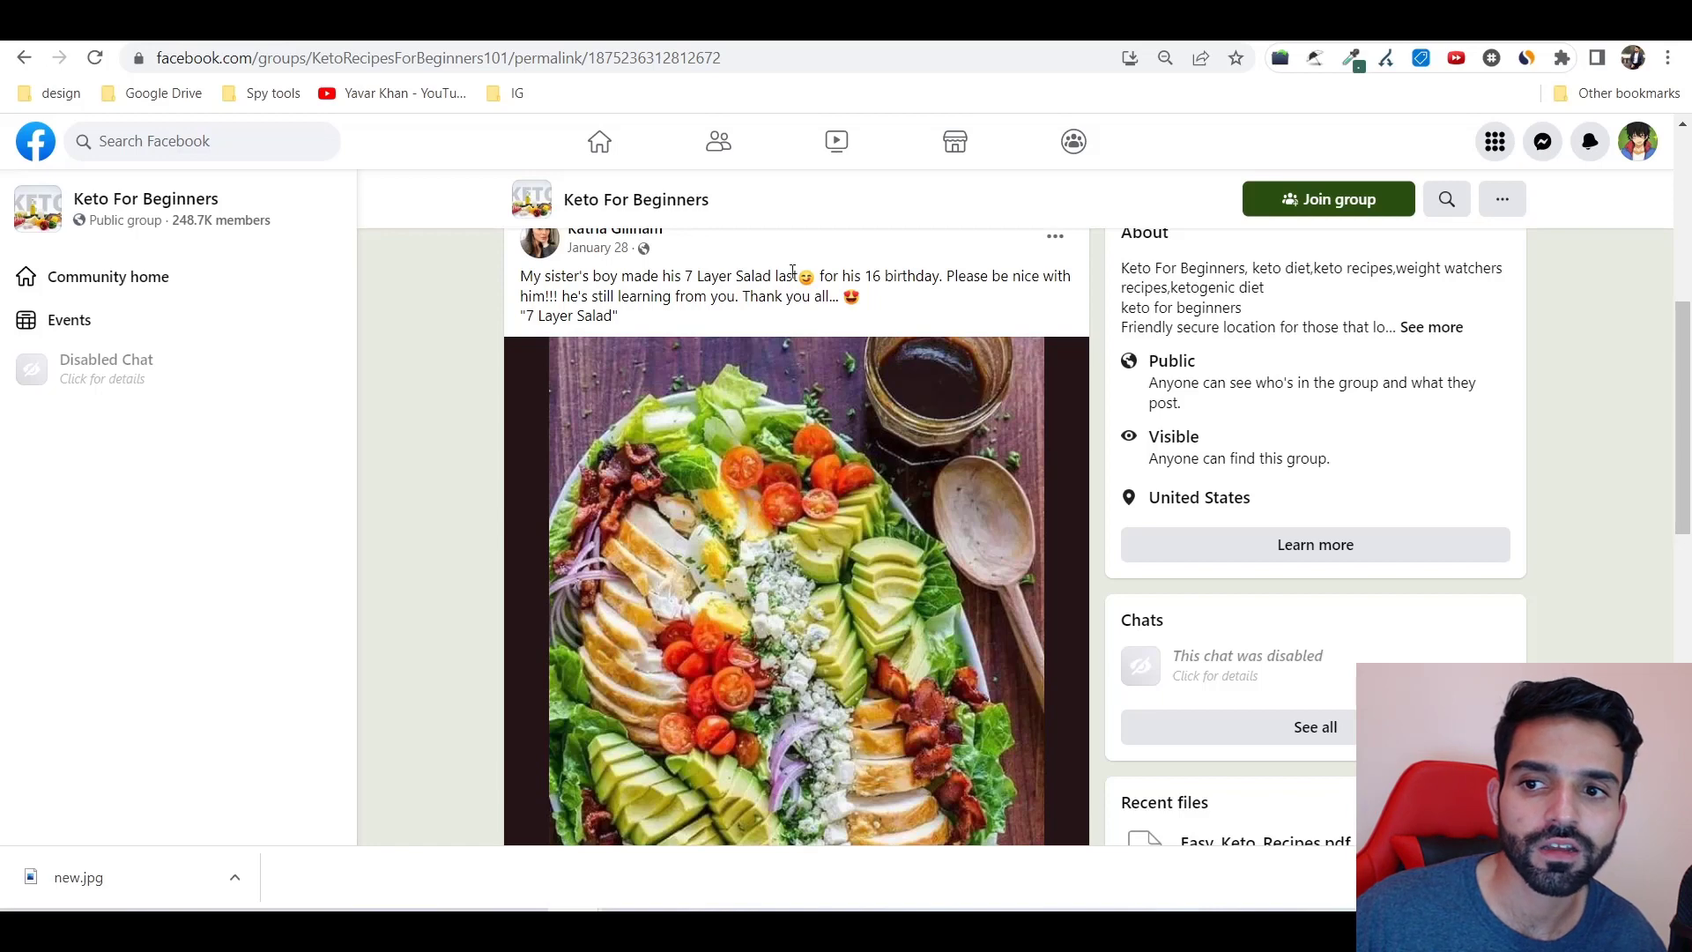
Select and copy the full 7 Layer Salad post text
left_click_drag(825, 294, 918, 297)
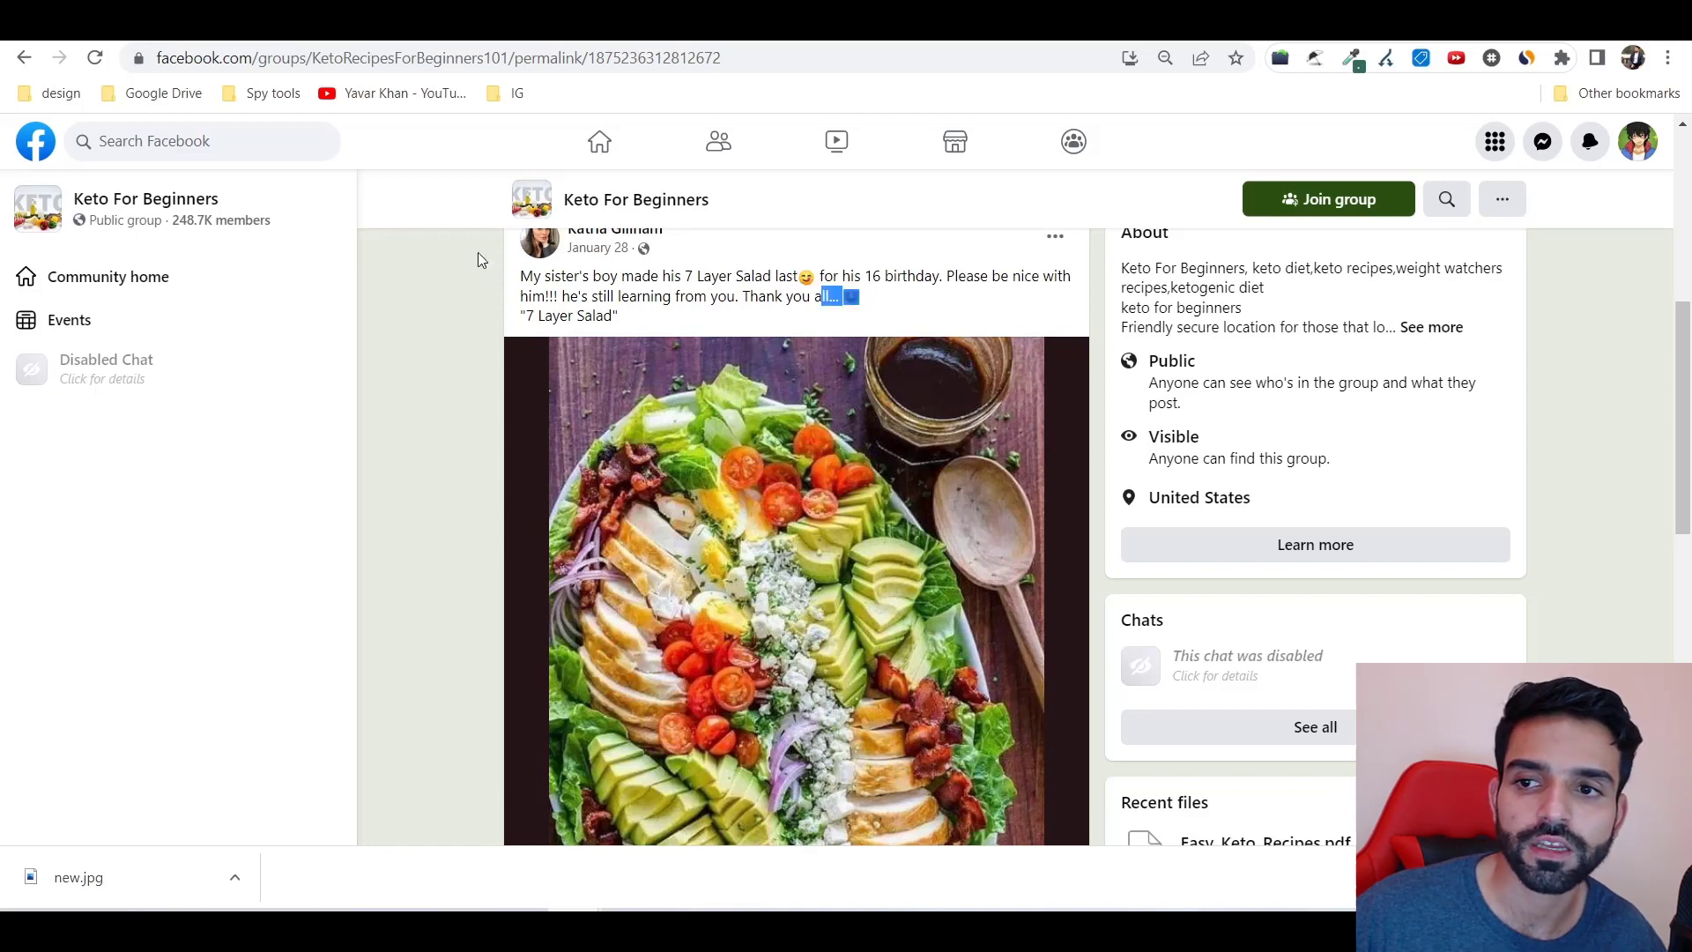
scroll(684, 367, "down", 6)
mouse_move(953, 447)
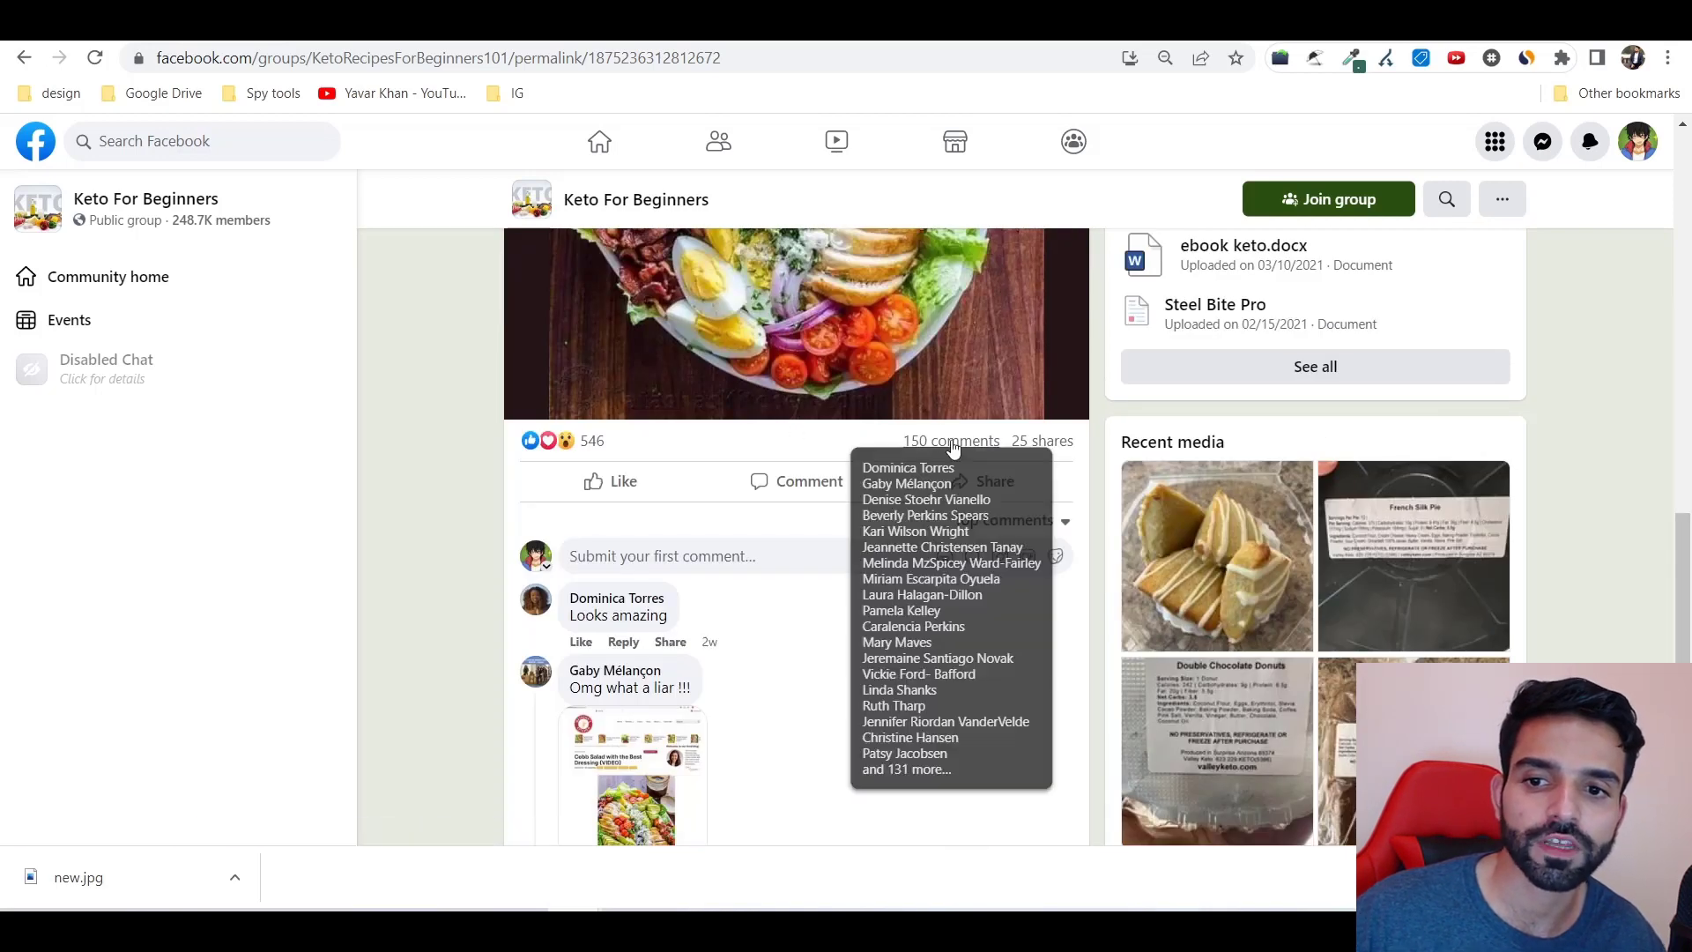
scroll(953, 448, "up", 10)
scroll(672, 453, "down", 1)
scroll(634, 494, "up", 1)
scroll(616, 518, "down", 1)
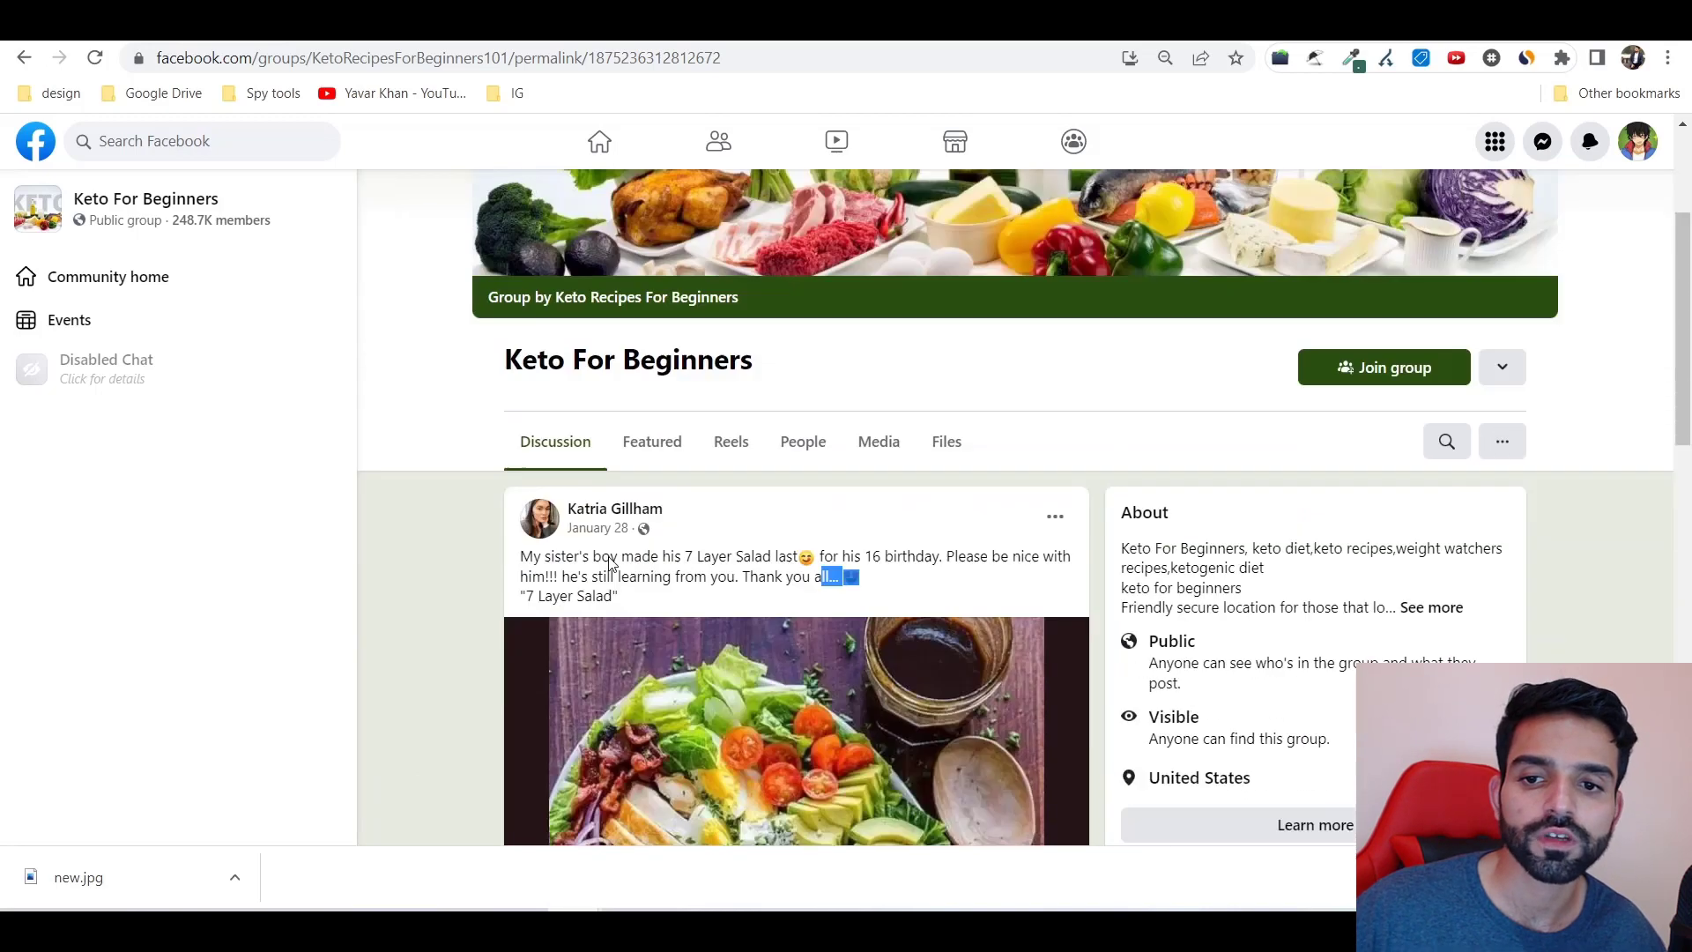
scroll(608, 560, "down", 1)
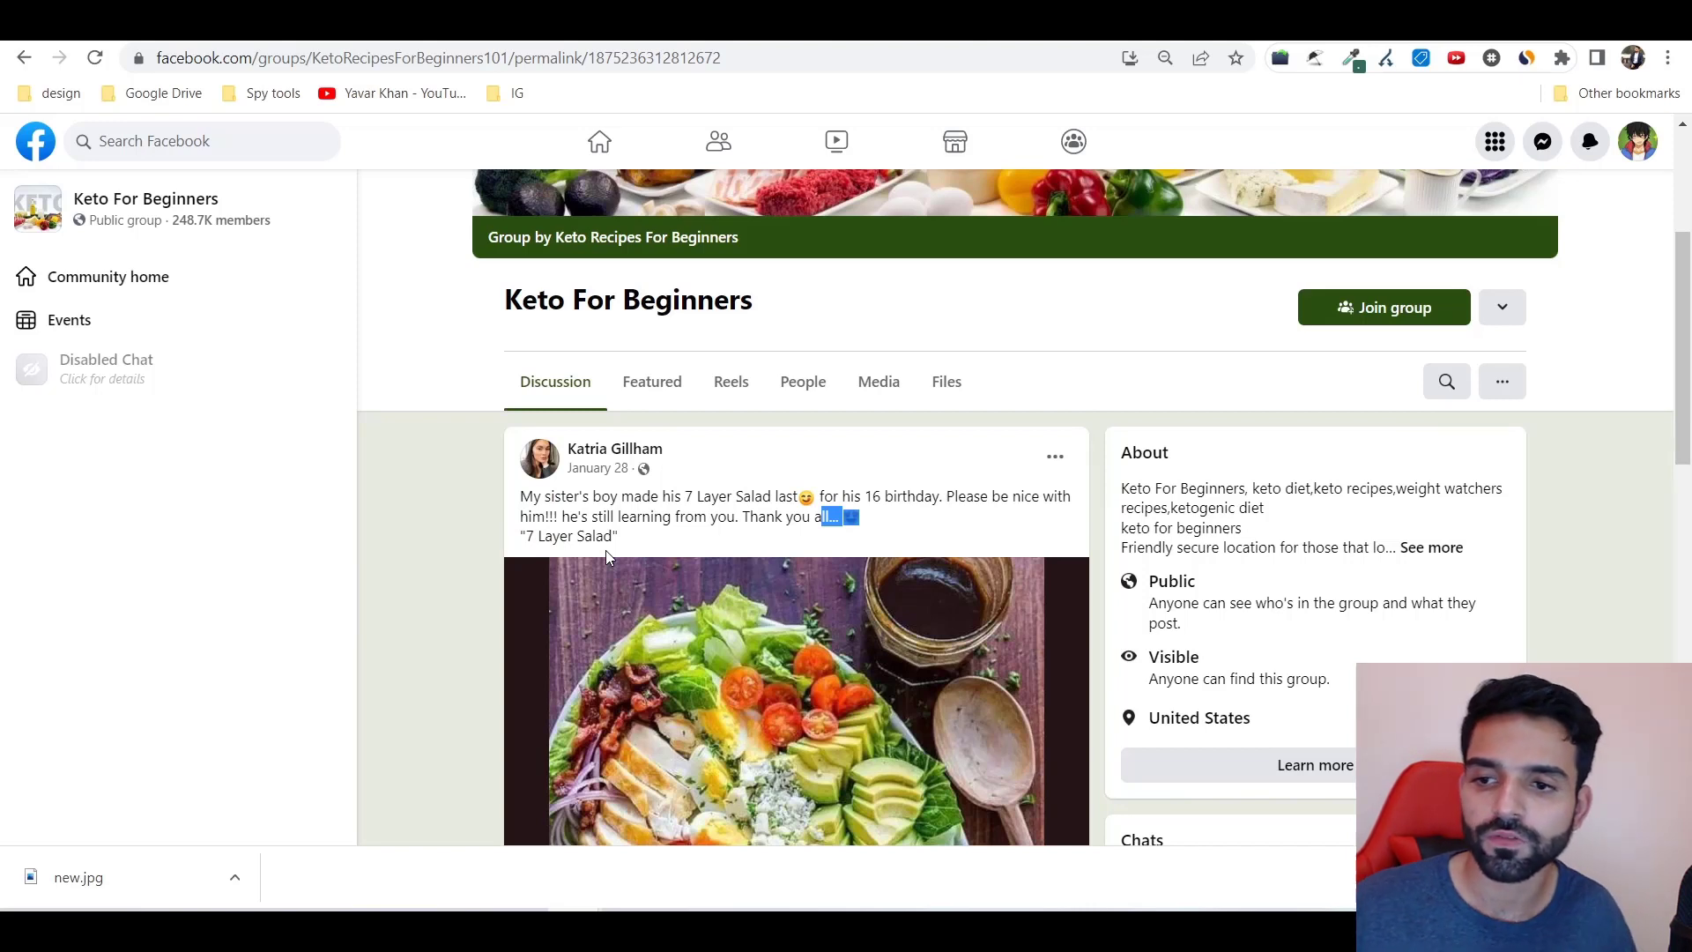
left_click_drag(658, 540, 516, 496)
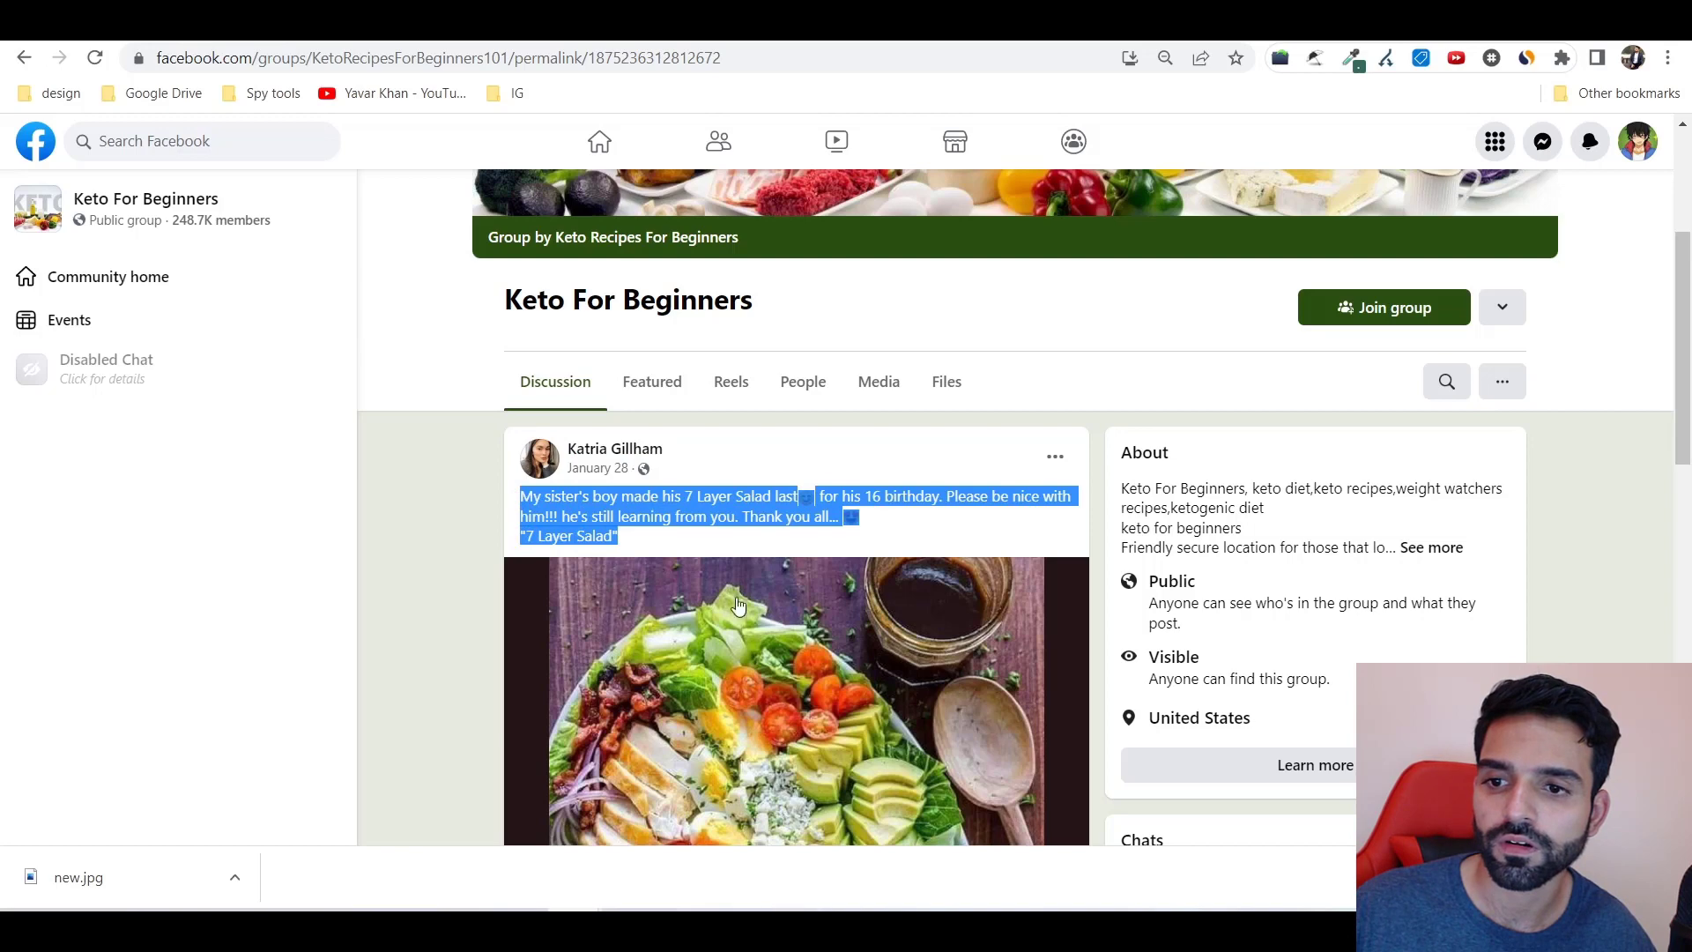
key("alt+Tab")
Paste the 7 Layer Salad post under the Word template and start a call-to-action line 'if you would like to kick t…'
scroll(921, 705, "down", 5)
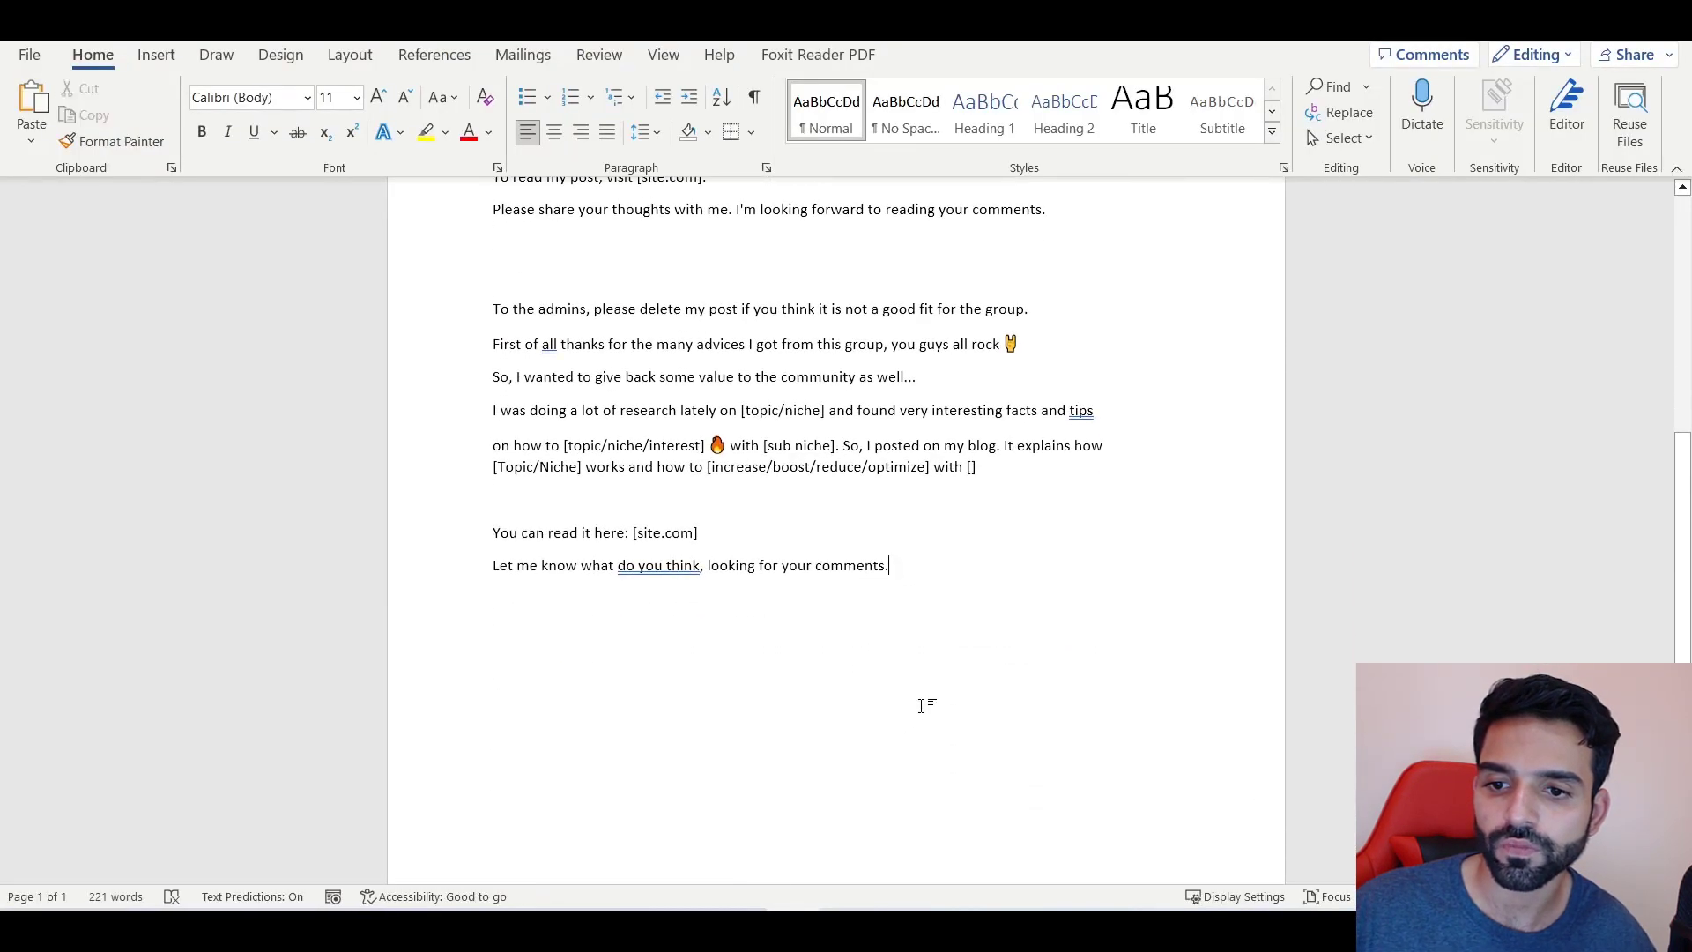
left_click(964, 664)
key("Return")
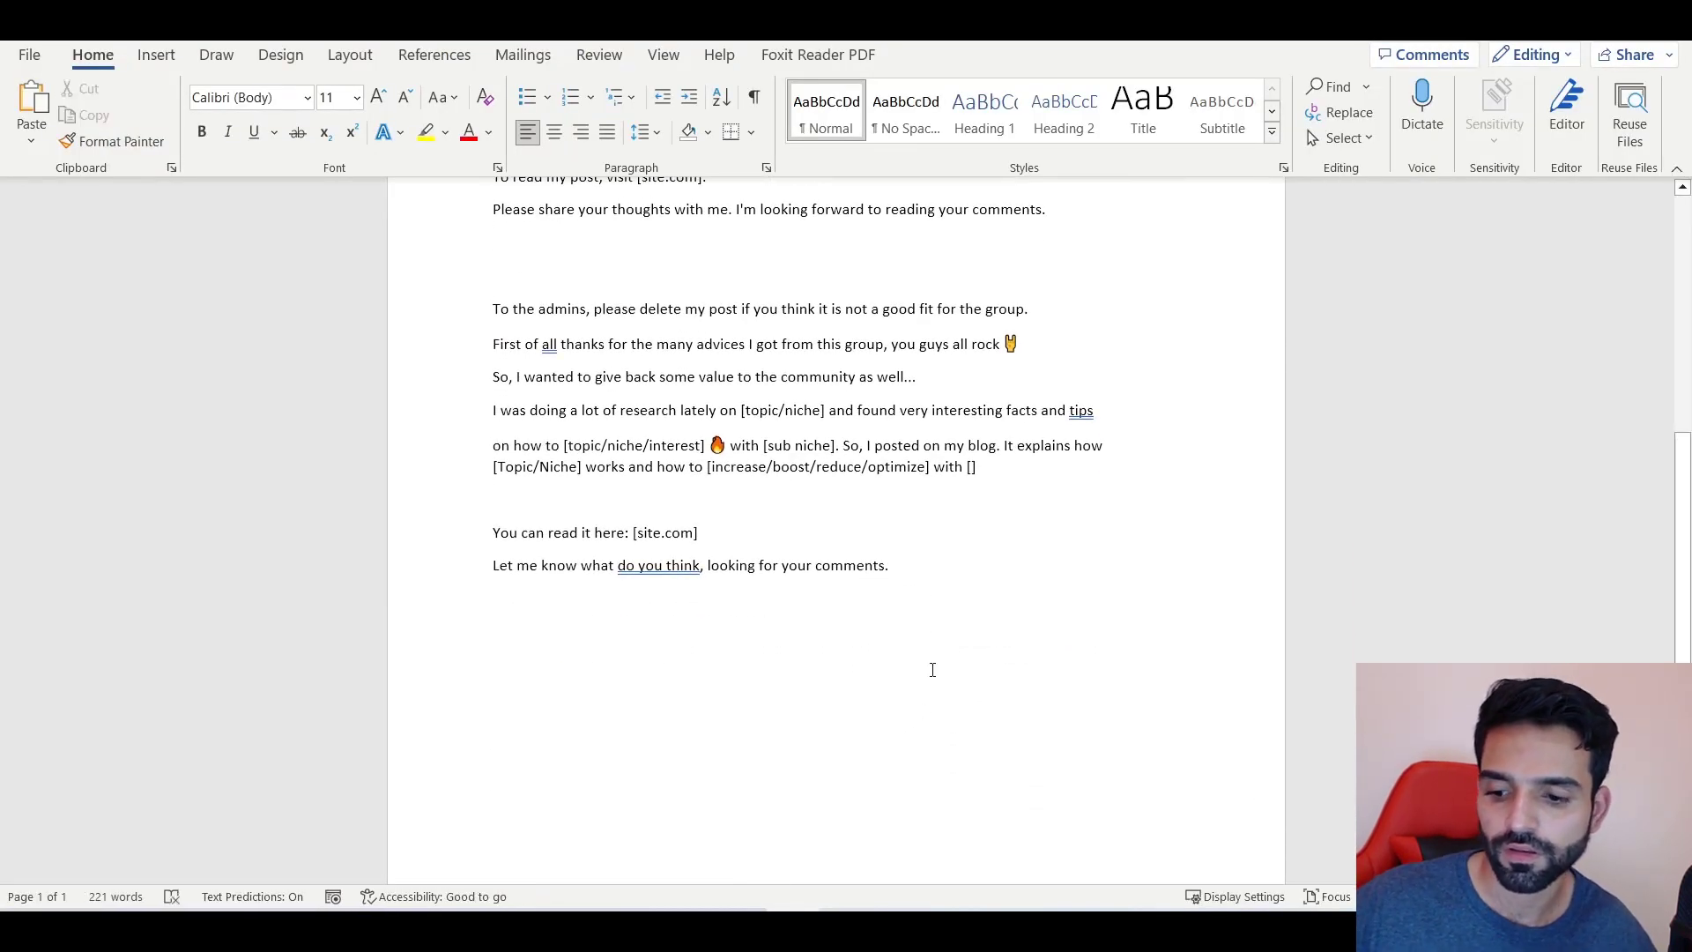
type("My sister's boy made his 7 Layer Salad last😊 for his 16 birthday. Please be nice with him!!! he's still learning from you. Thank you all... 😍 \"7 Layer Salad\"")
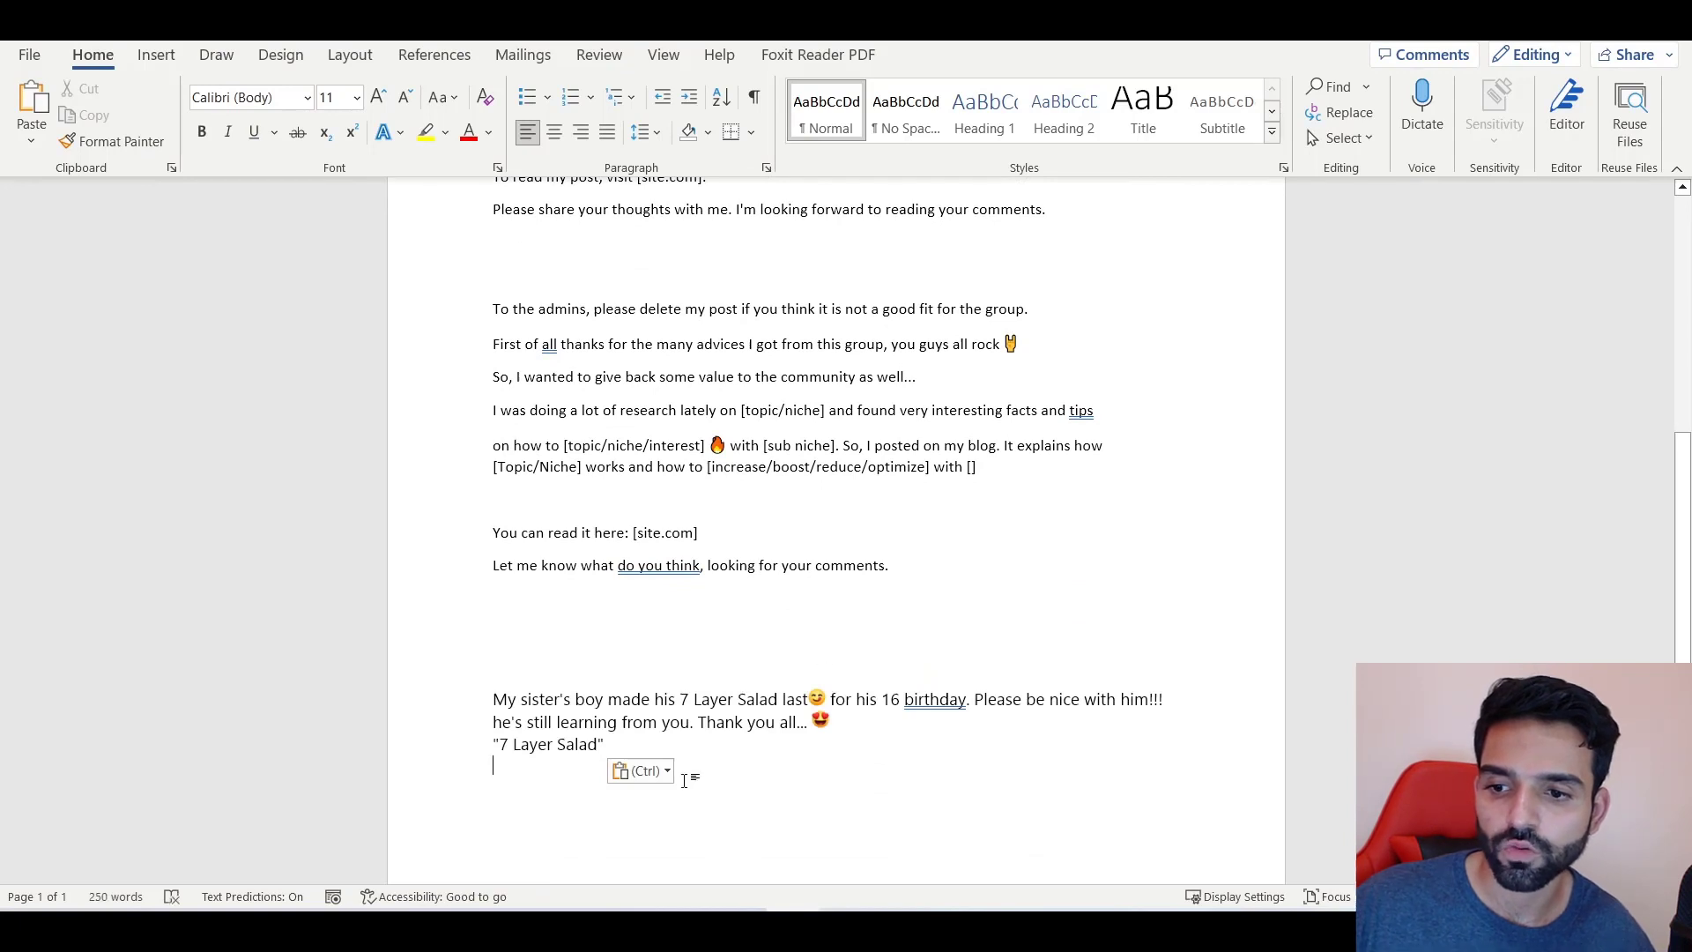
key("Return")
type("if you")
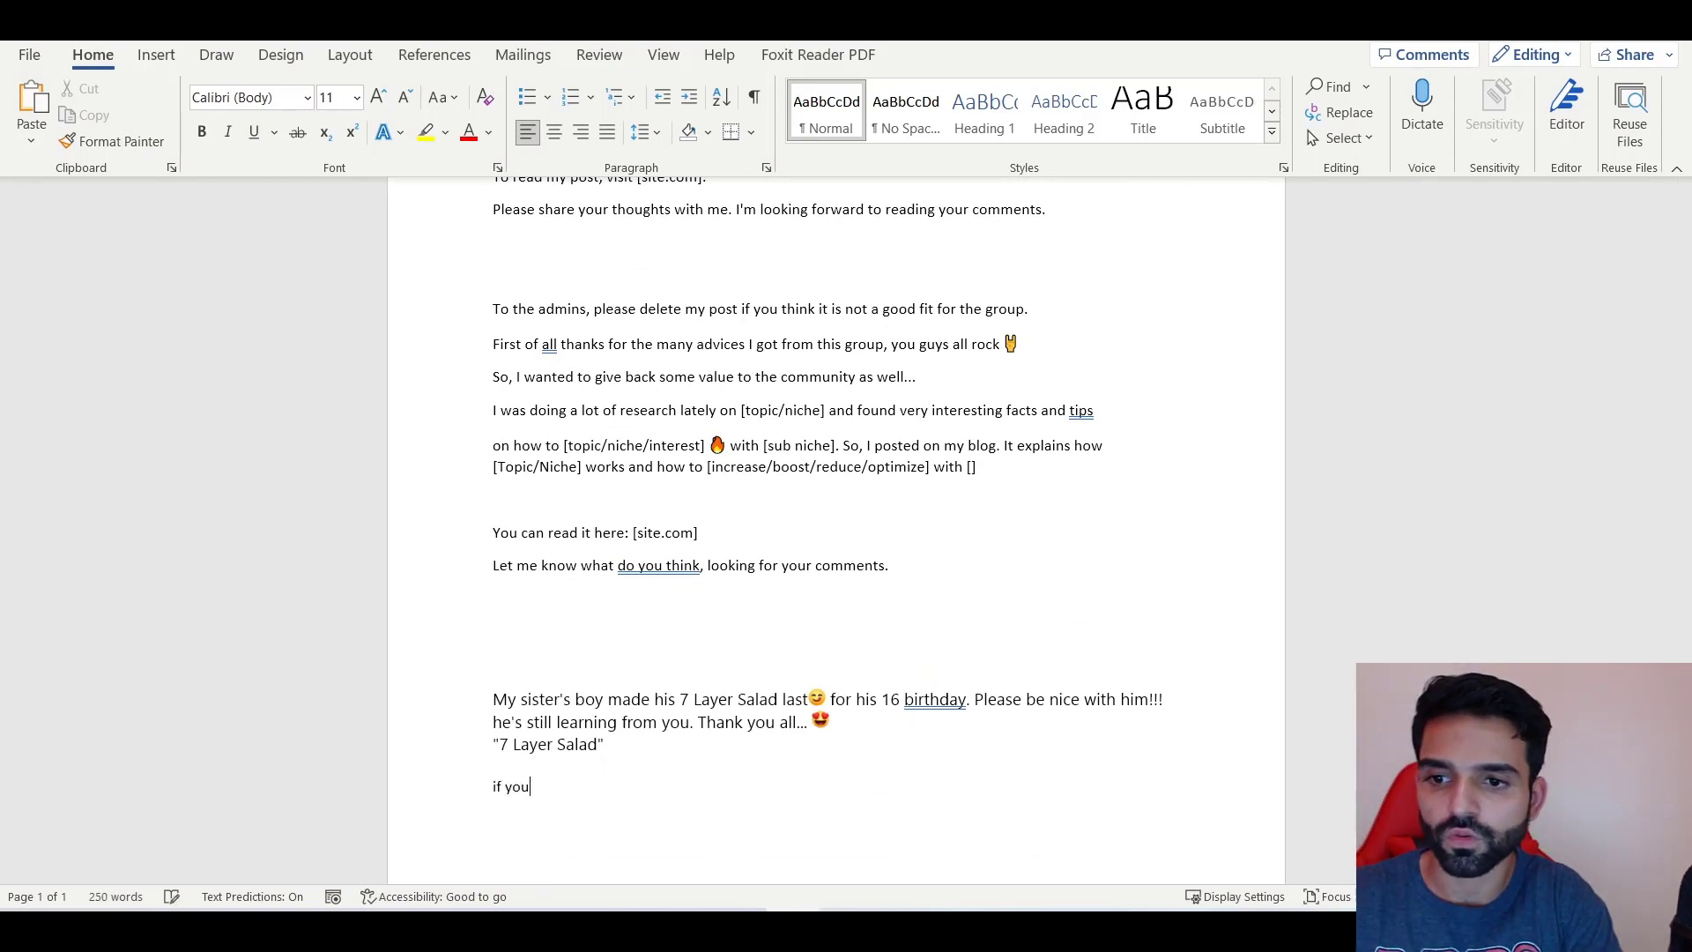
type(" would l")
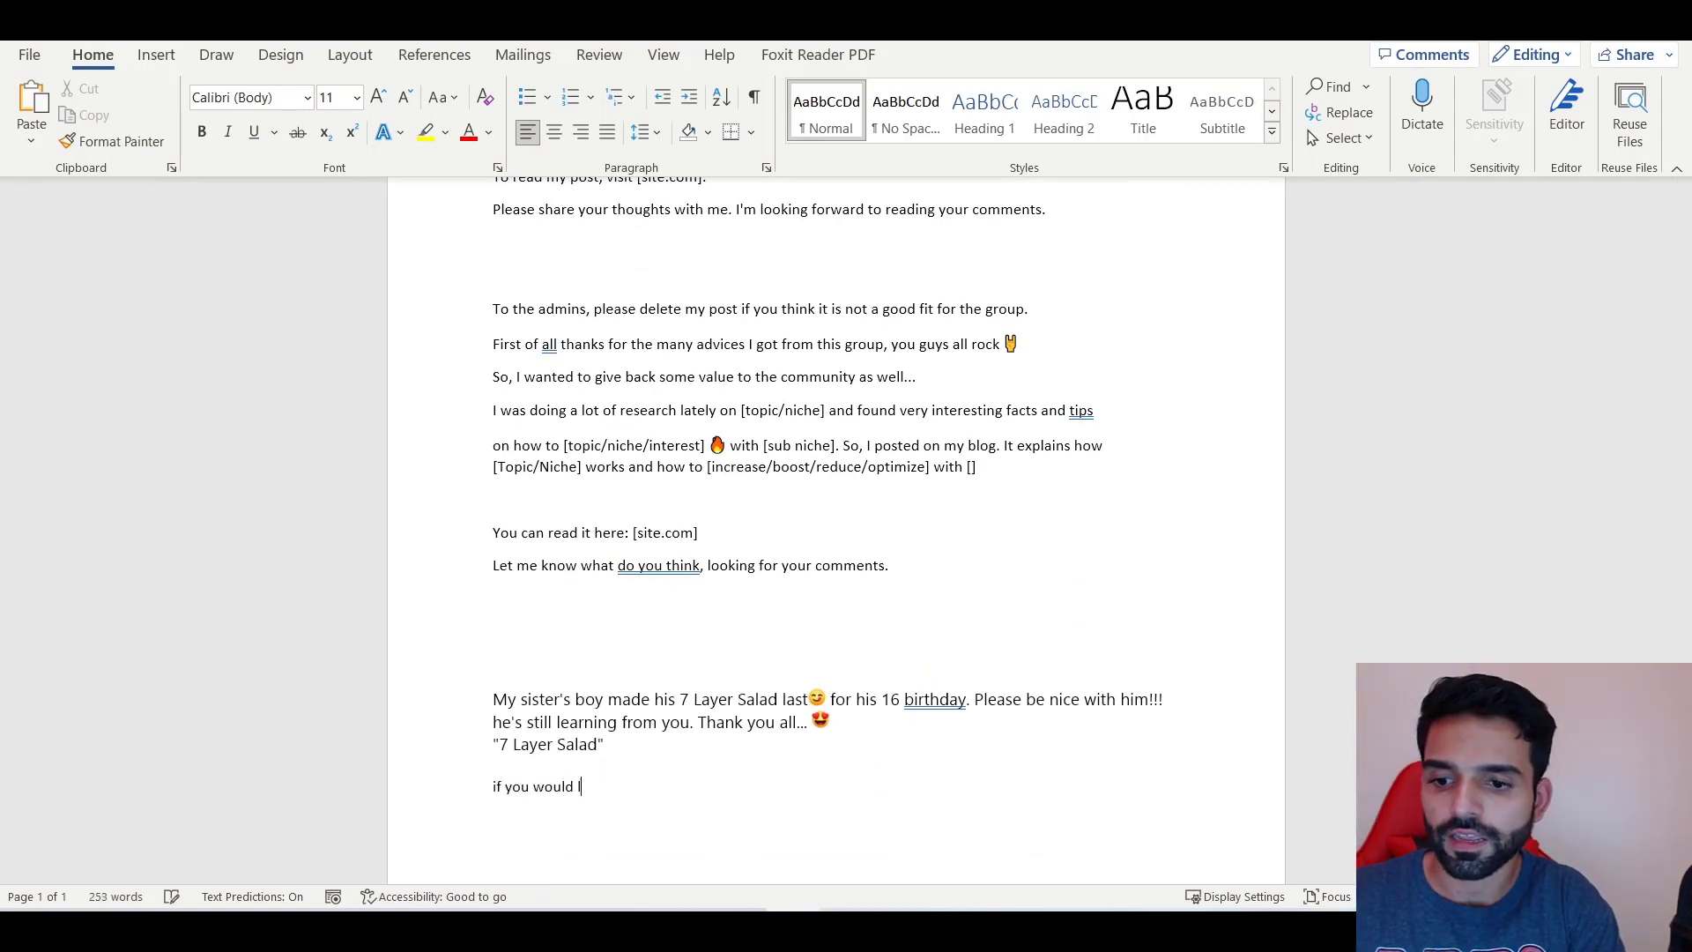
type("ike to know the recipe please")
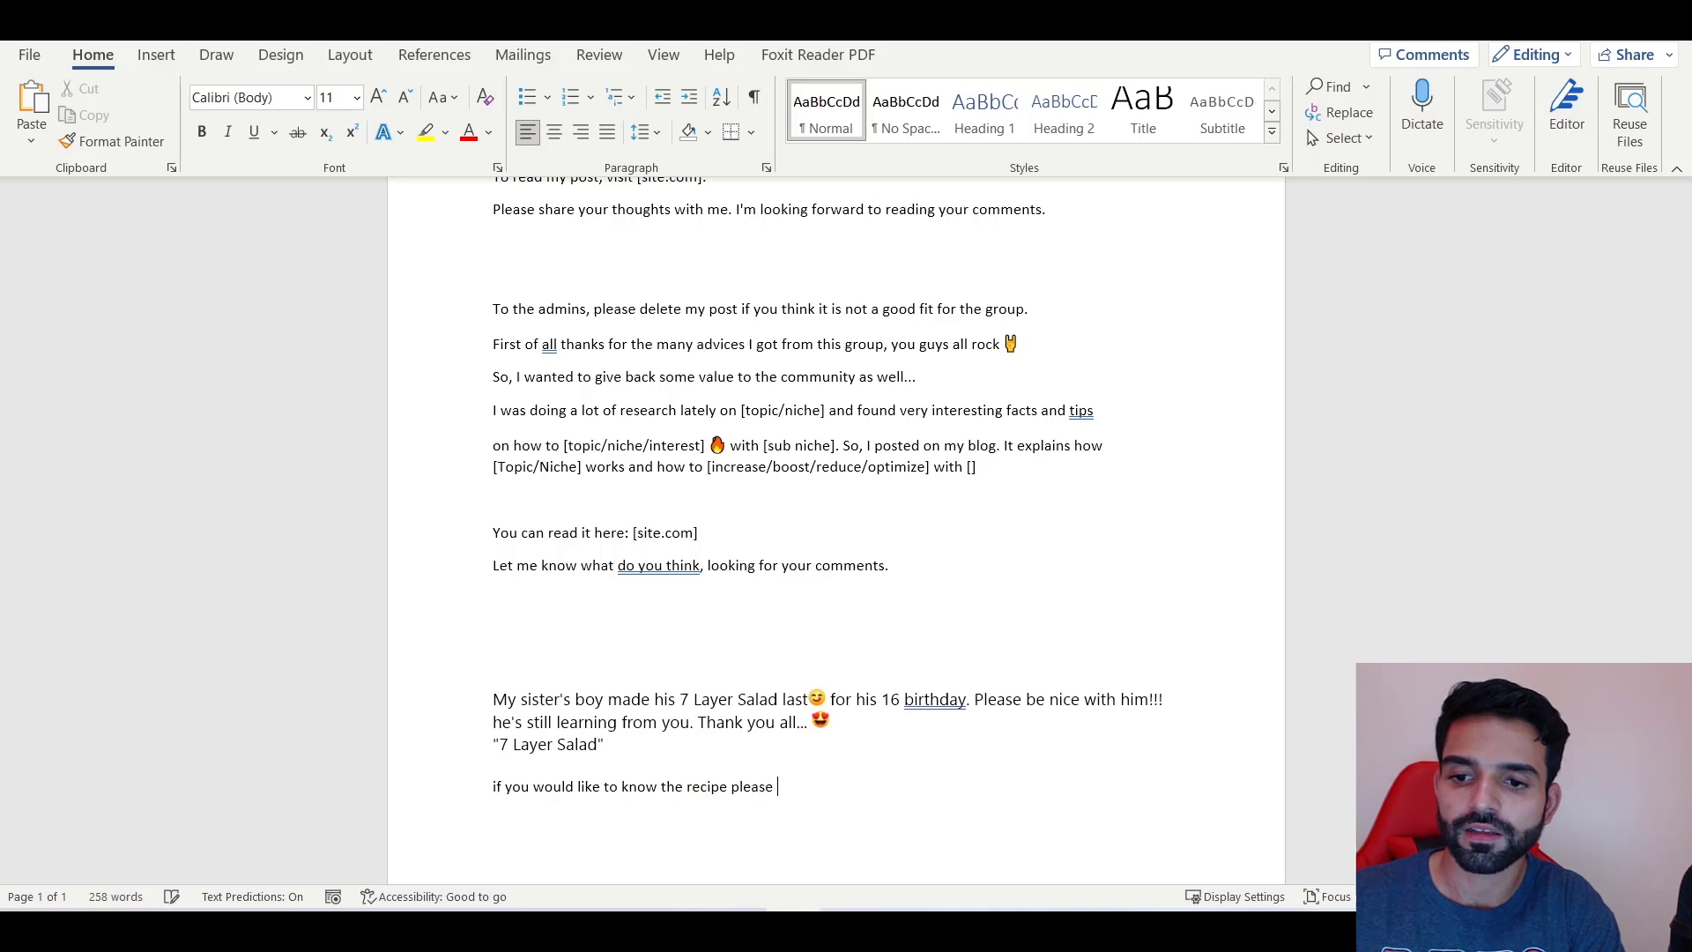
type("cli")
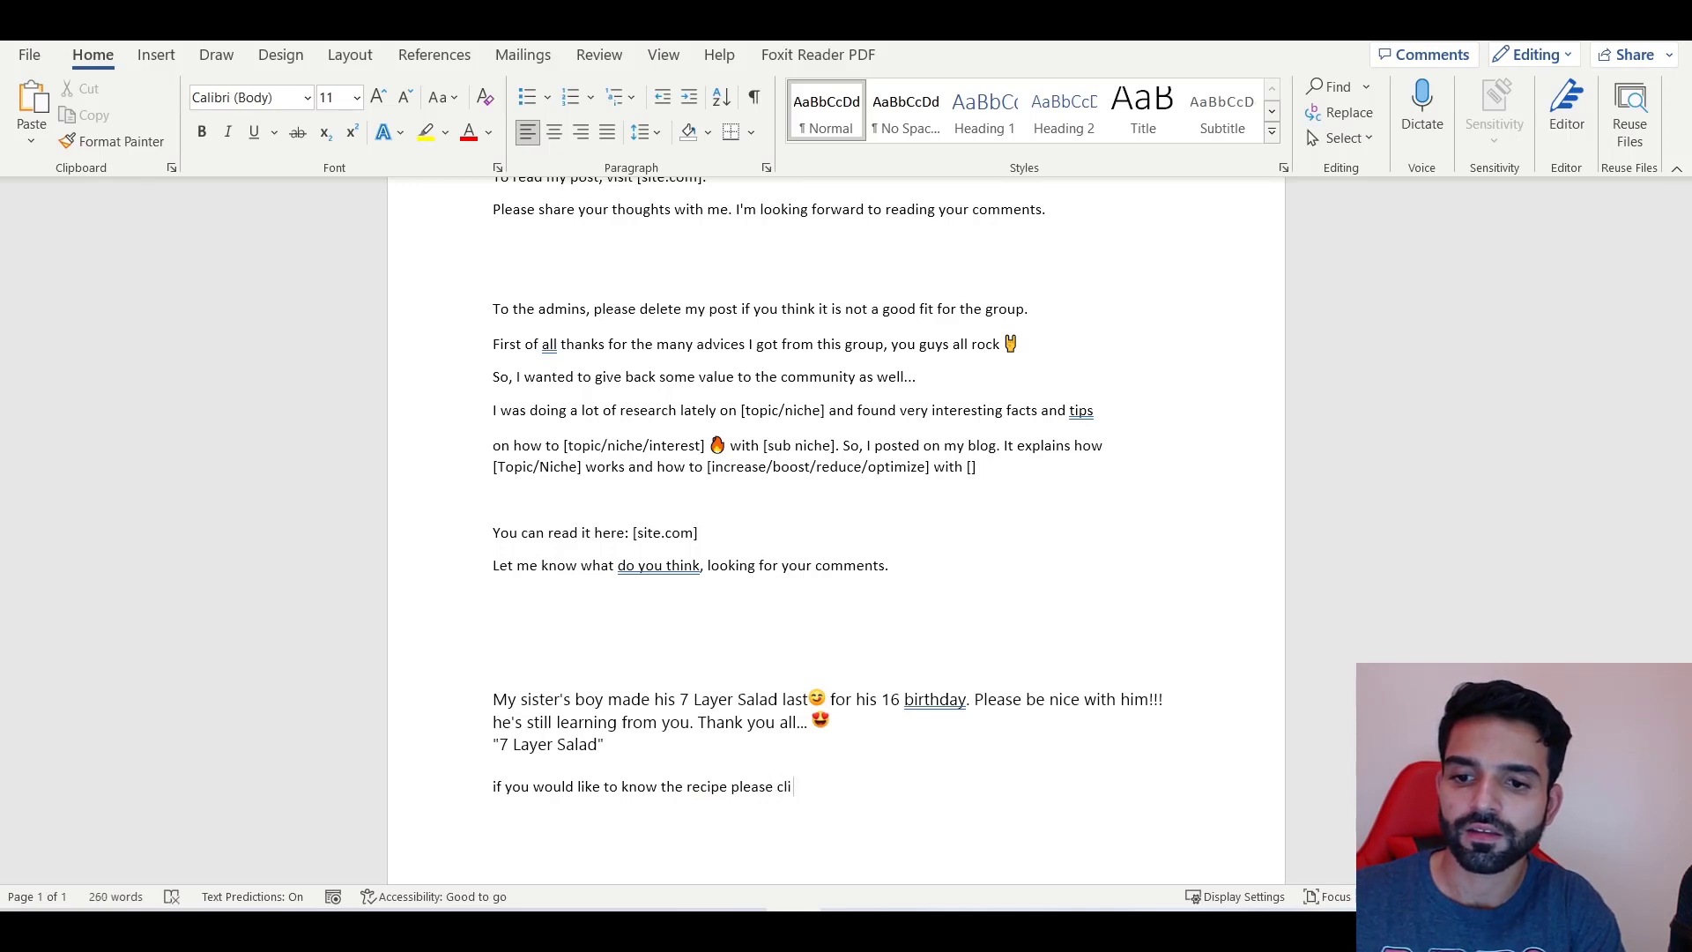
type("ck the link below")
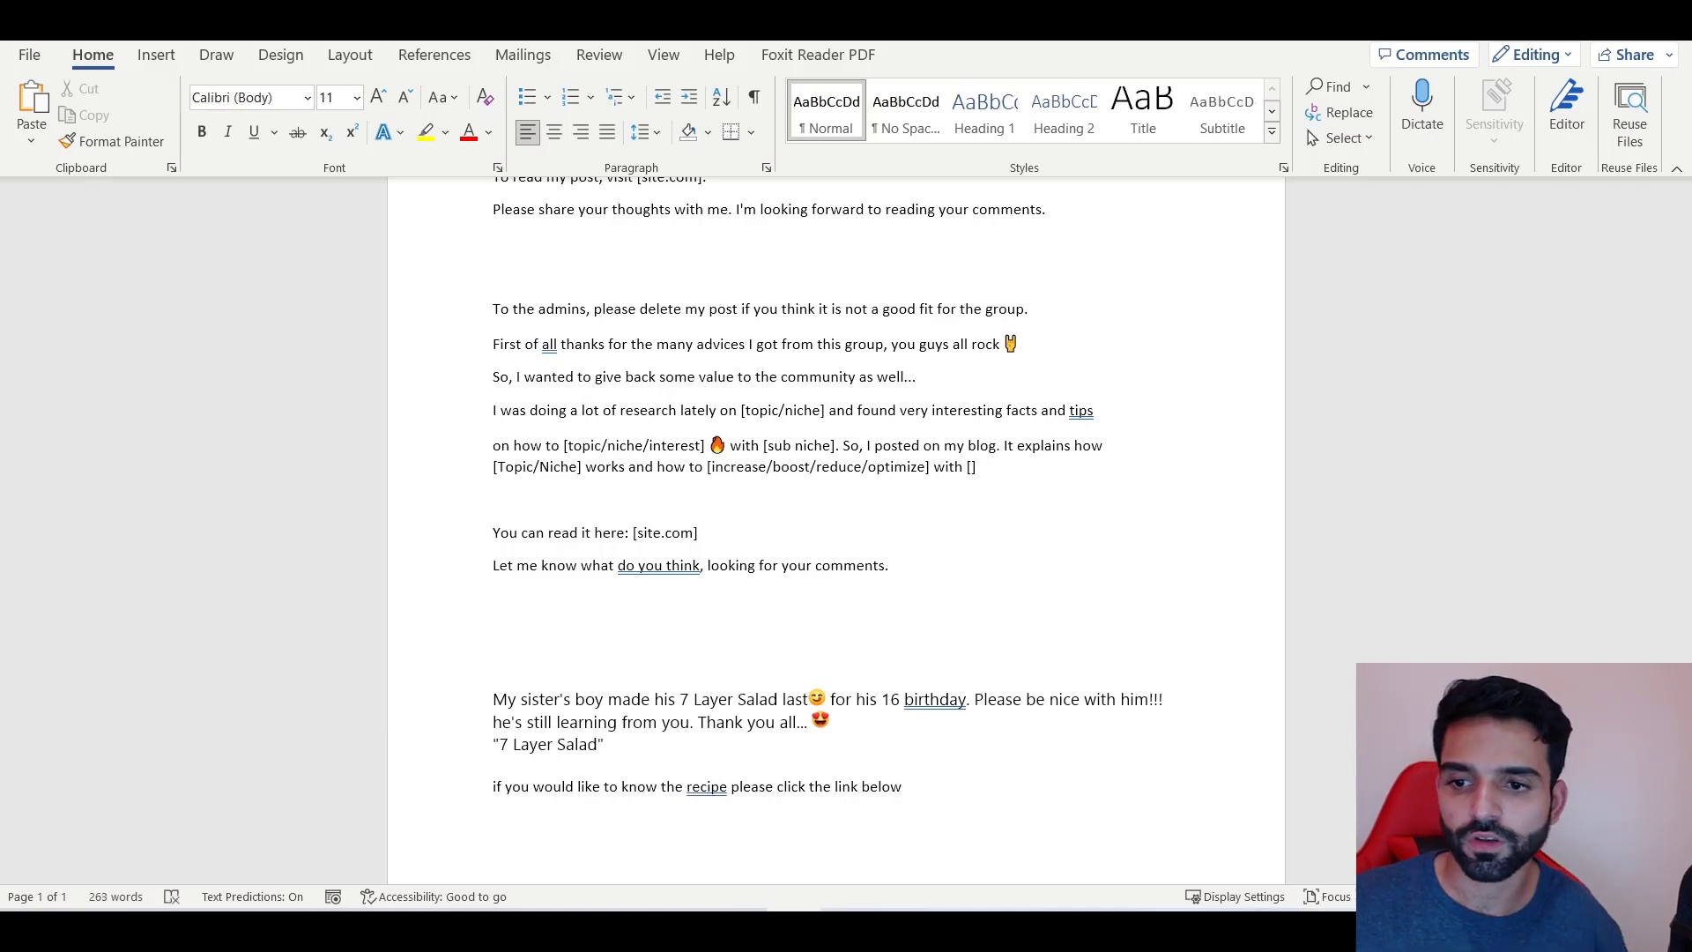
key("alt+Tab")
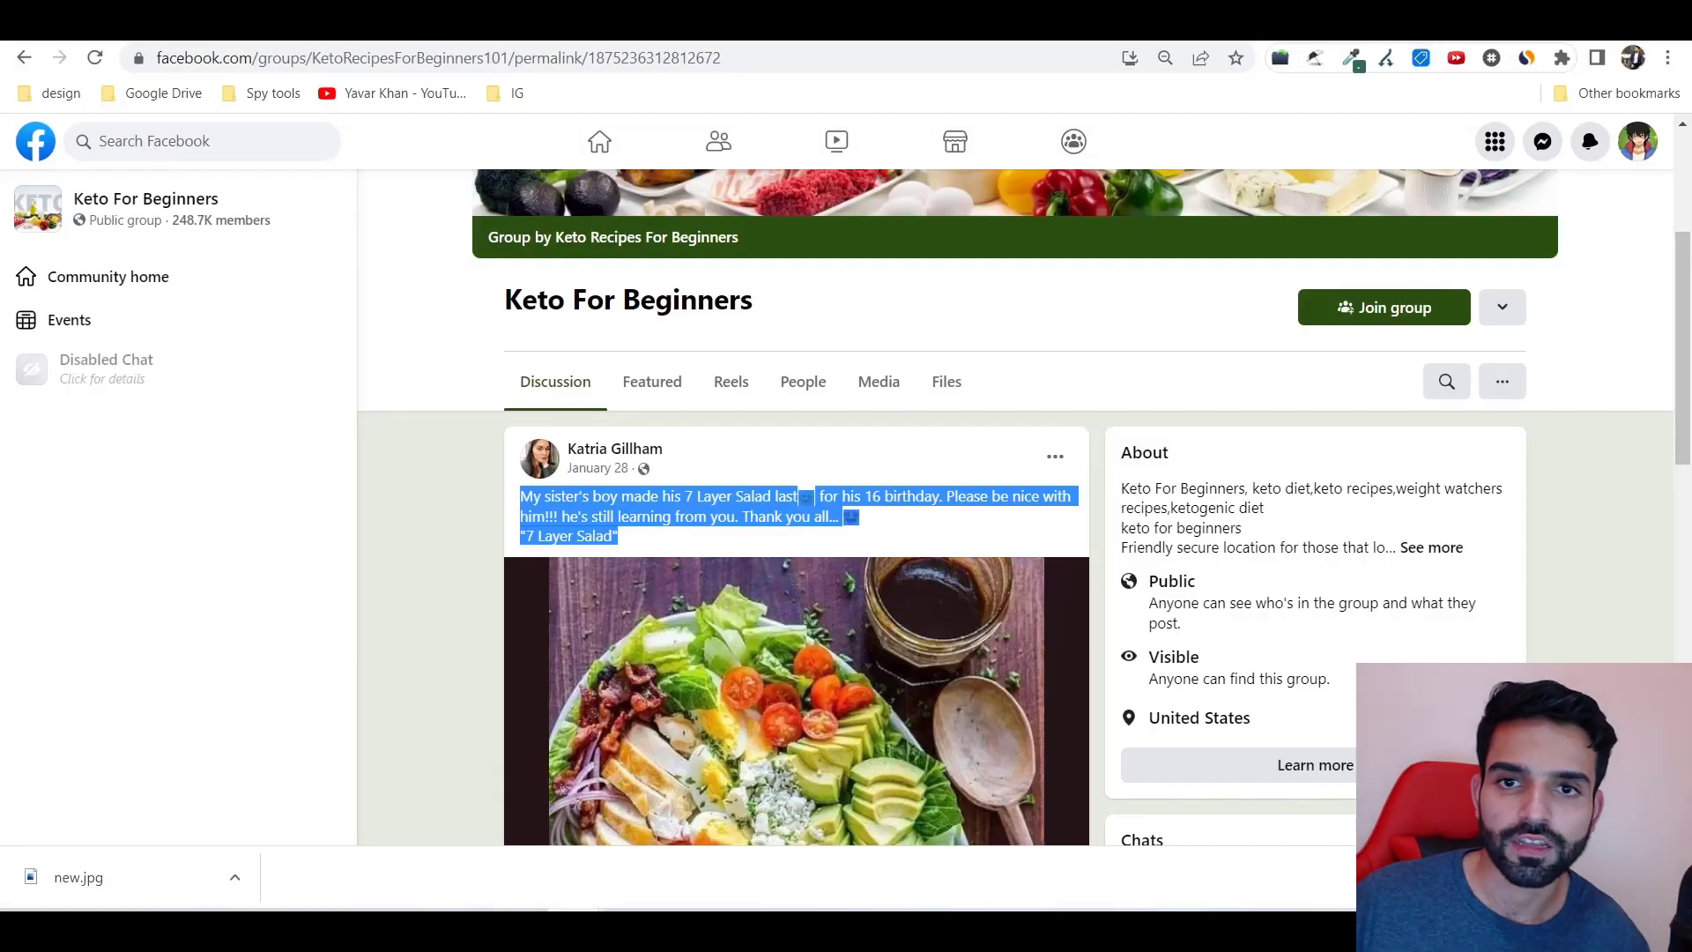
Open Custom Keto Diet's affiliate page from the ClickBank keto results and submit the affiliate resources access form
key("ctrl+Tab")
scroll(368, 206, "up", 7)
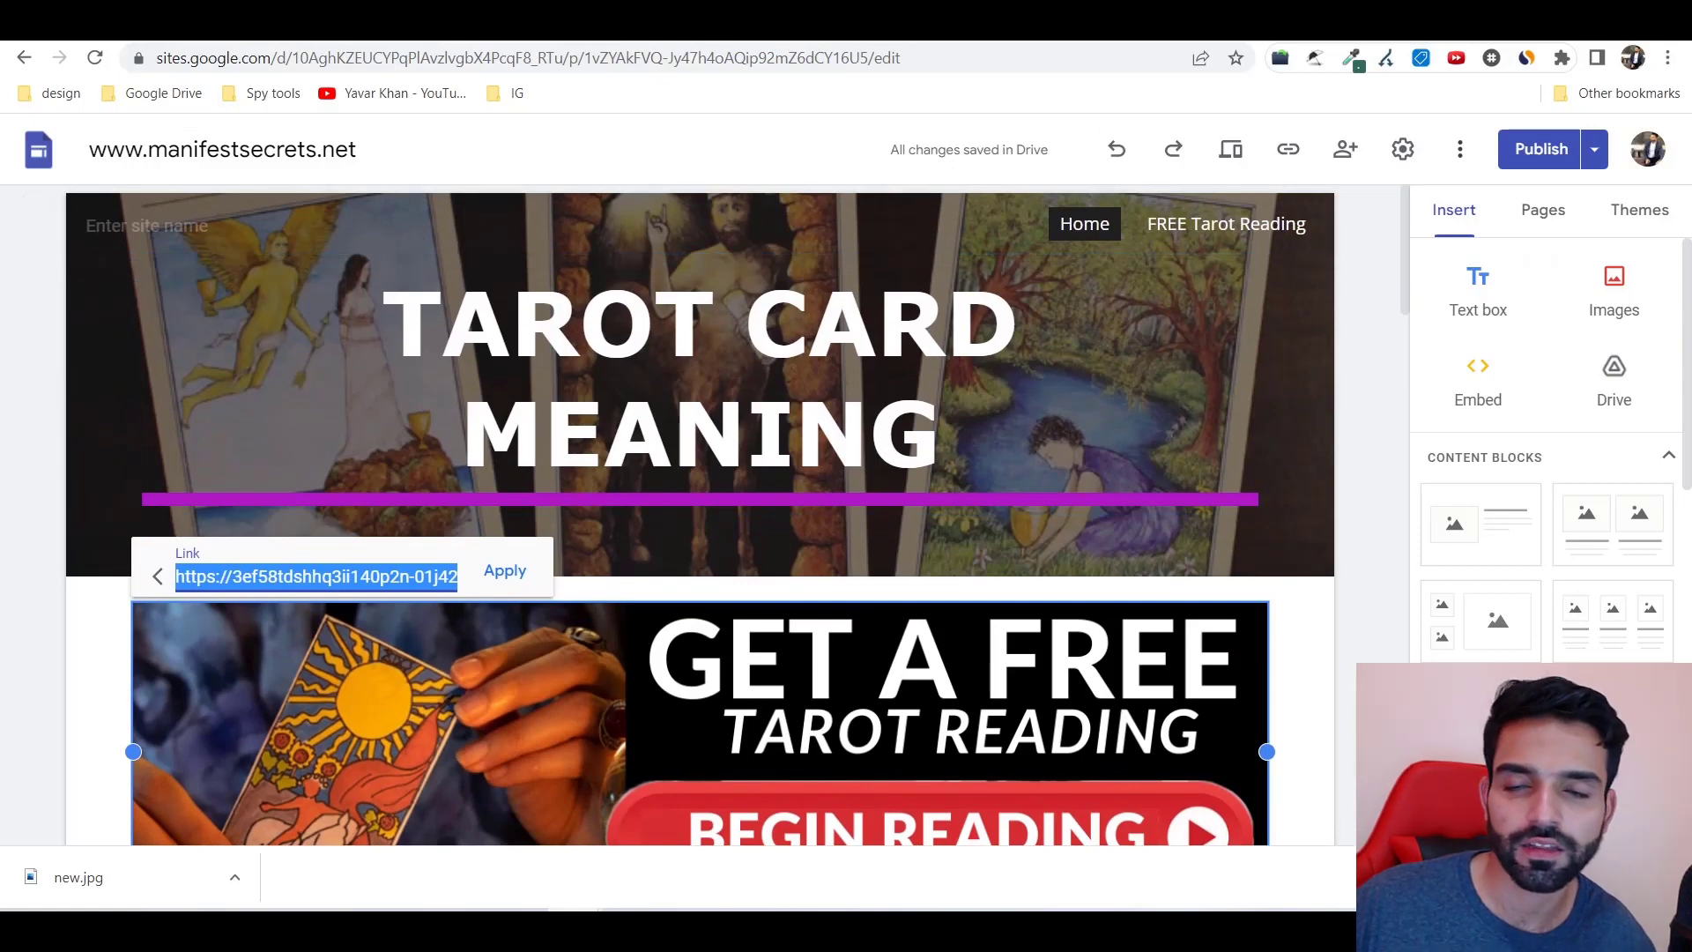
key("alt+Tab")
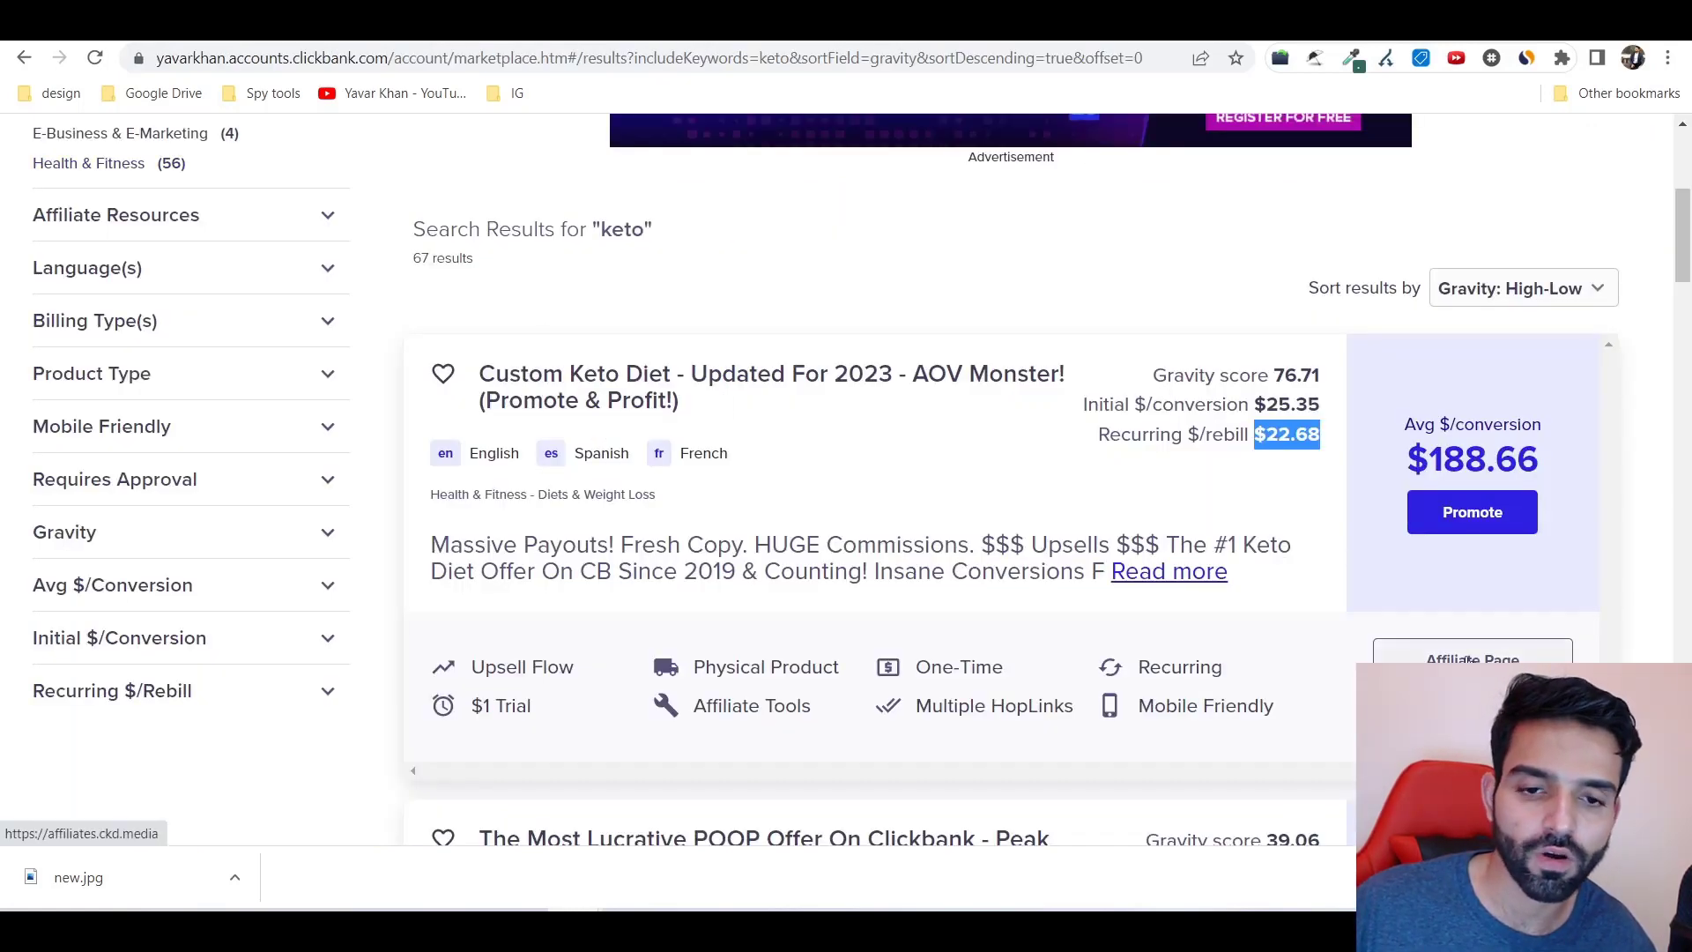
left_click(1410, 653)
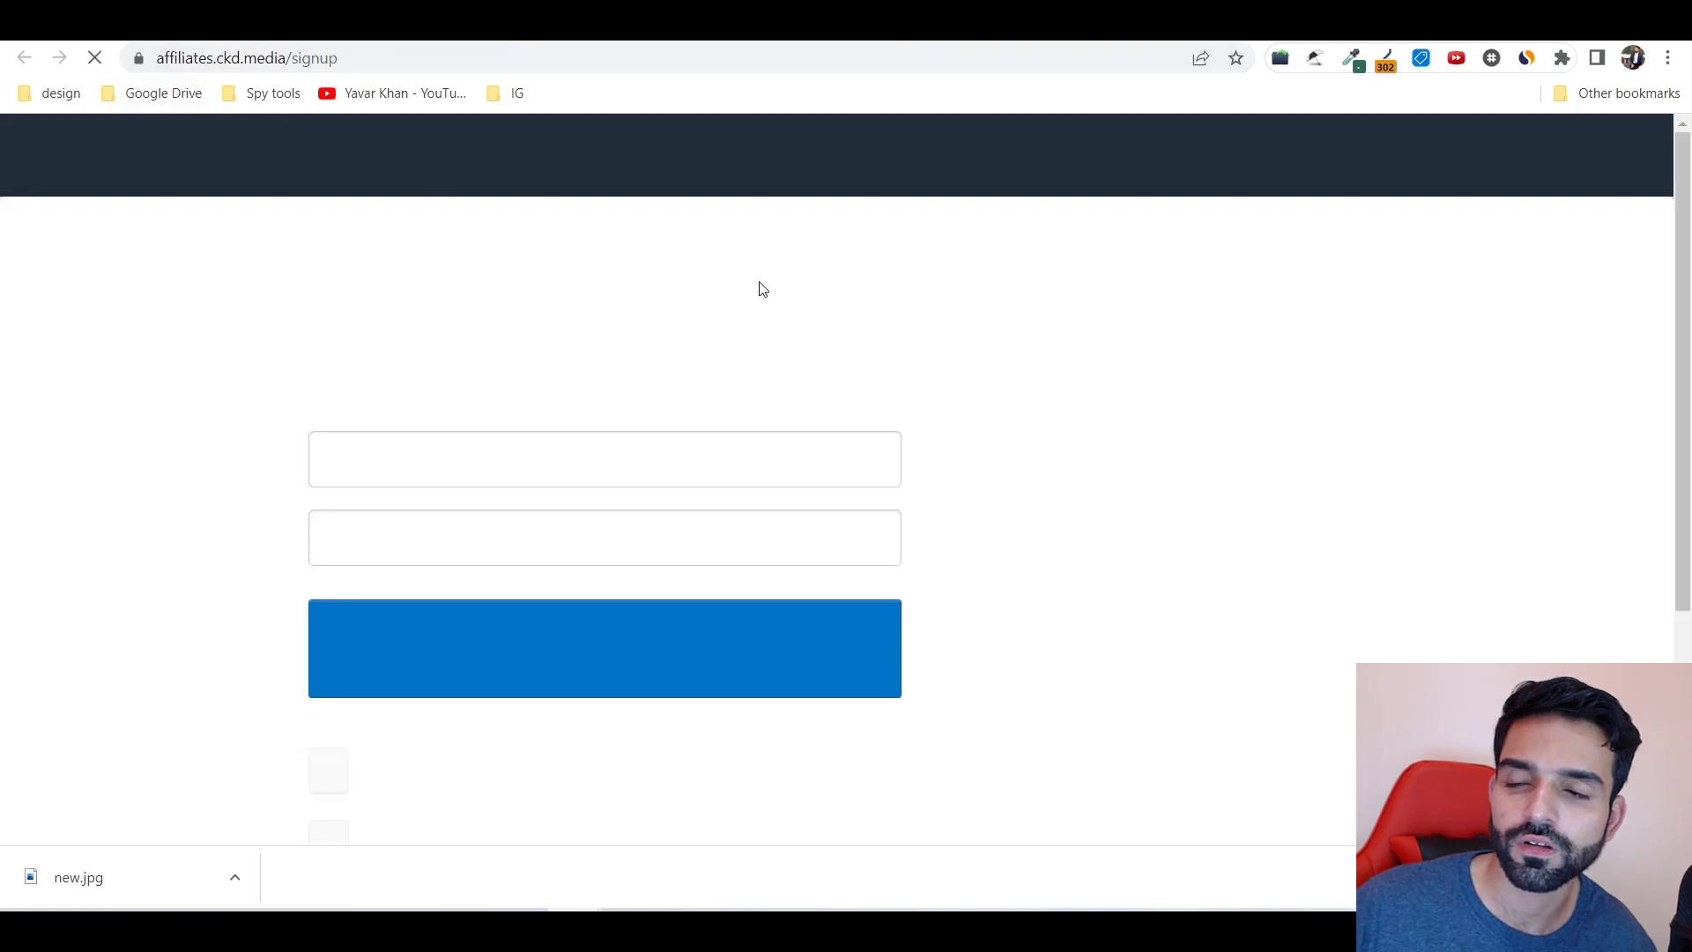
scroll(617, 476, "down", 5)
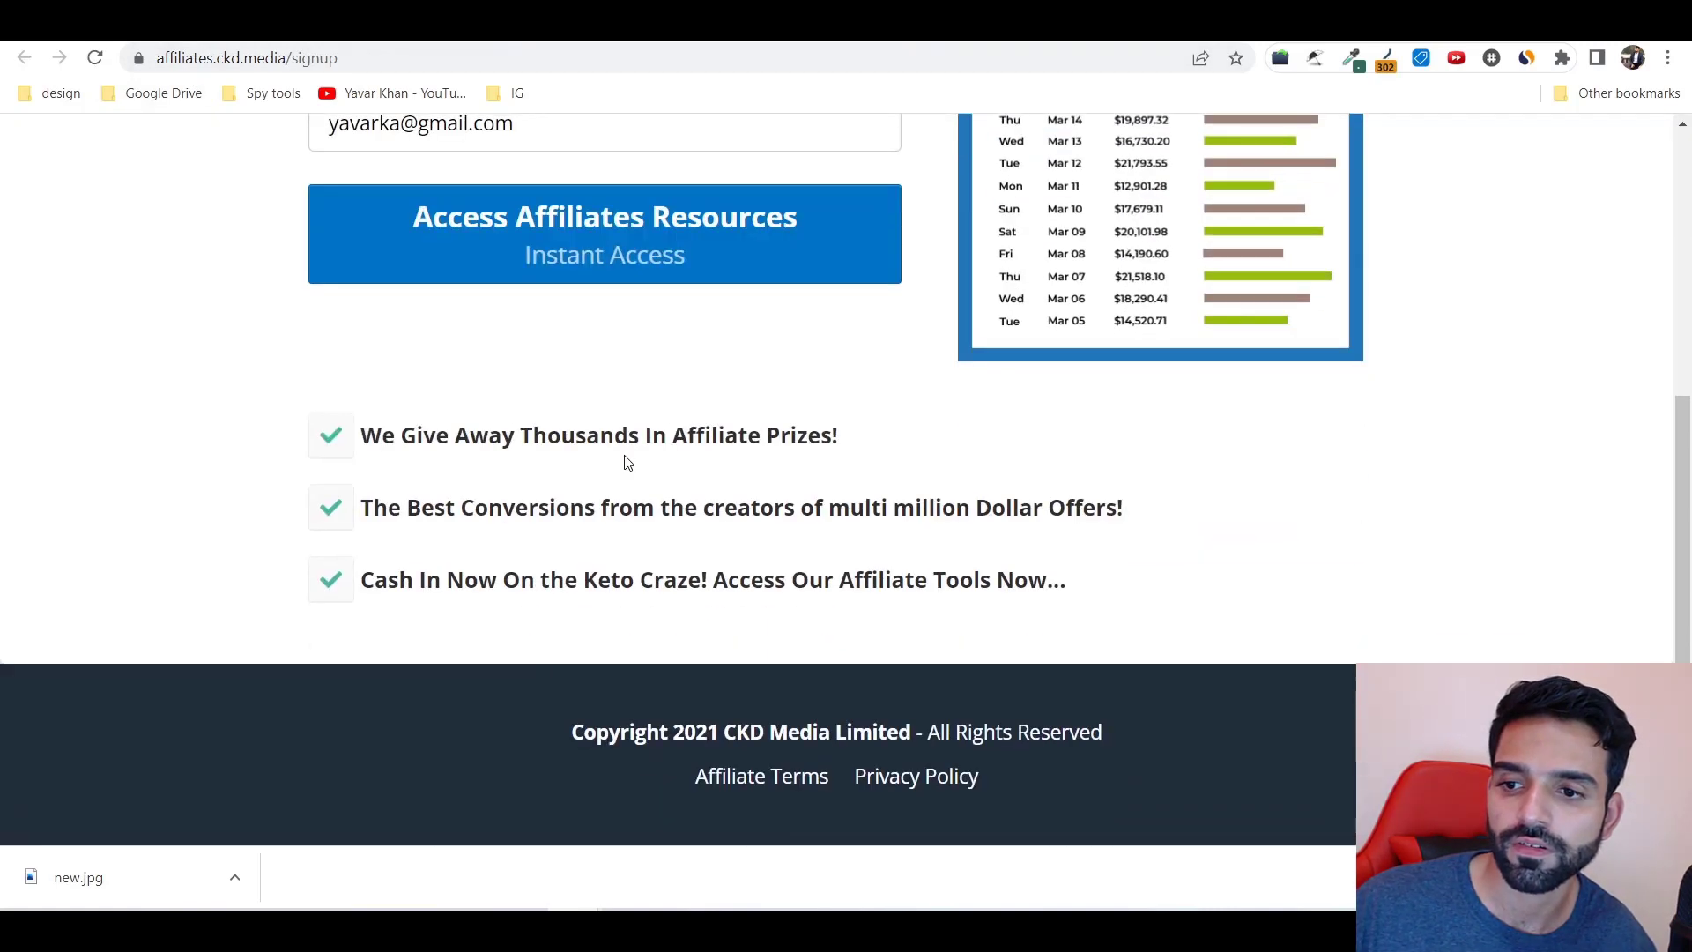
scroll(608, 529, "up", 5)
left_click(593, 677)
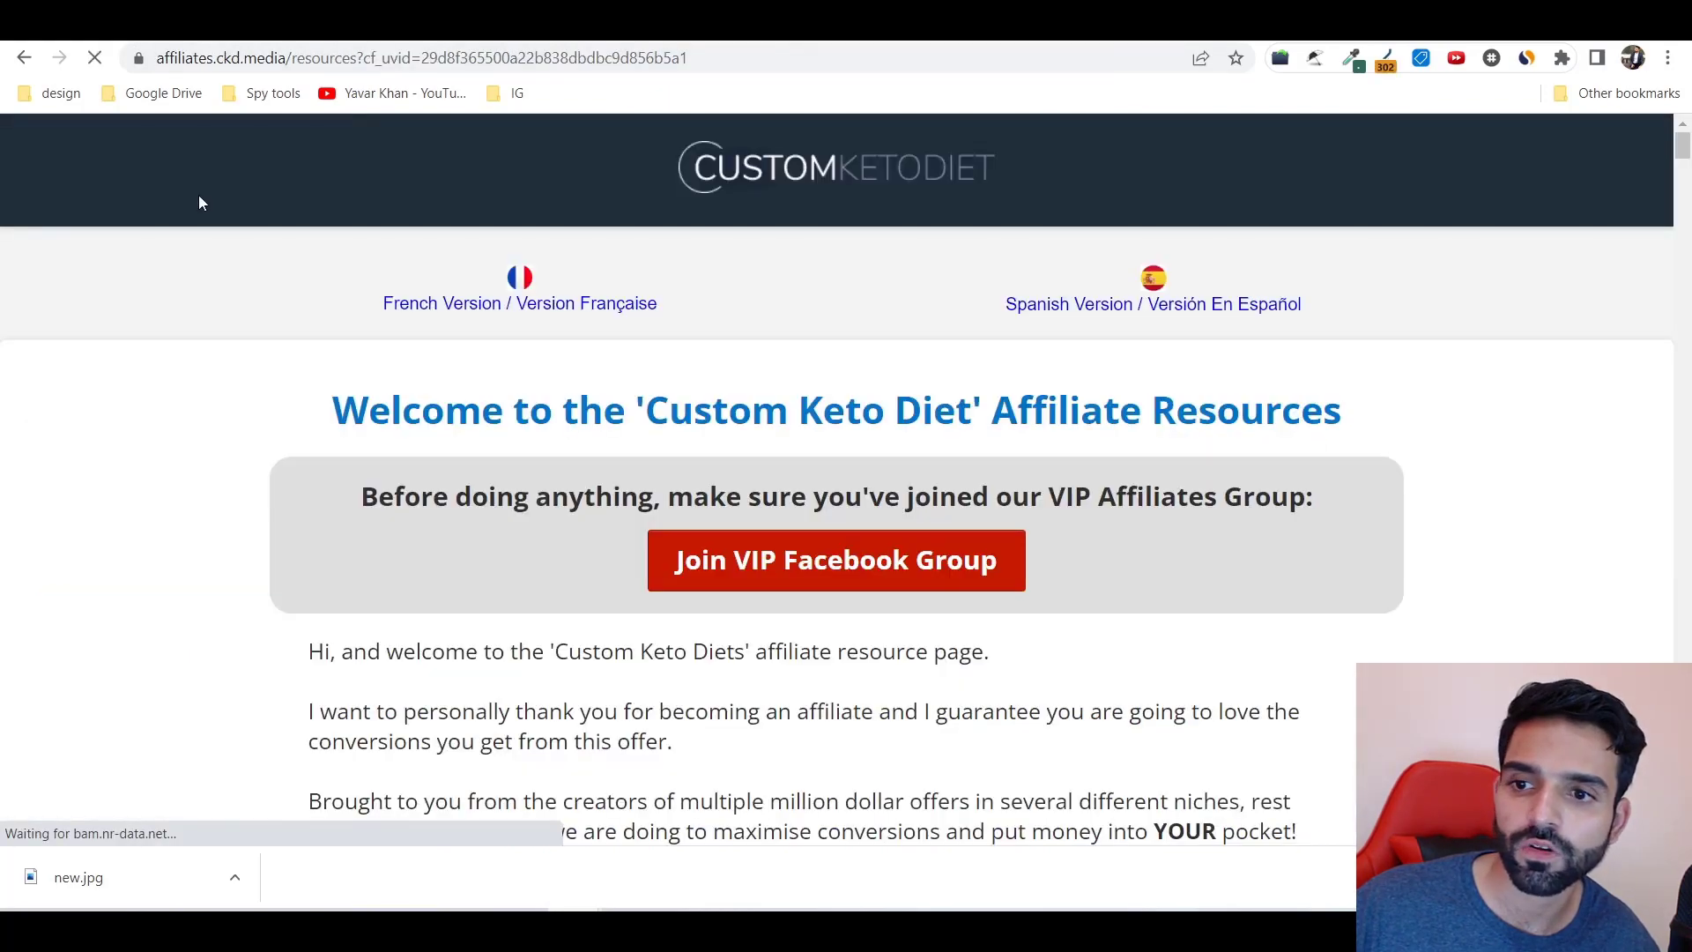
scroll(794, 534, "down", 1)
scroll(794, 534, "down", 20)
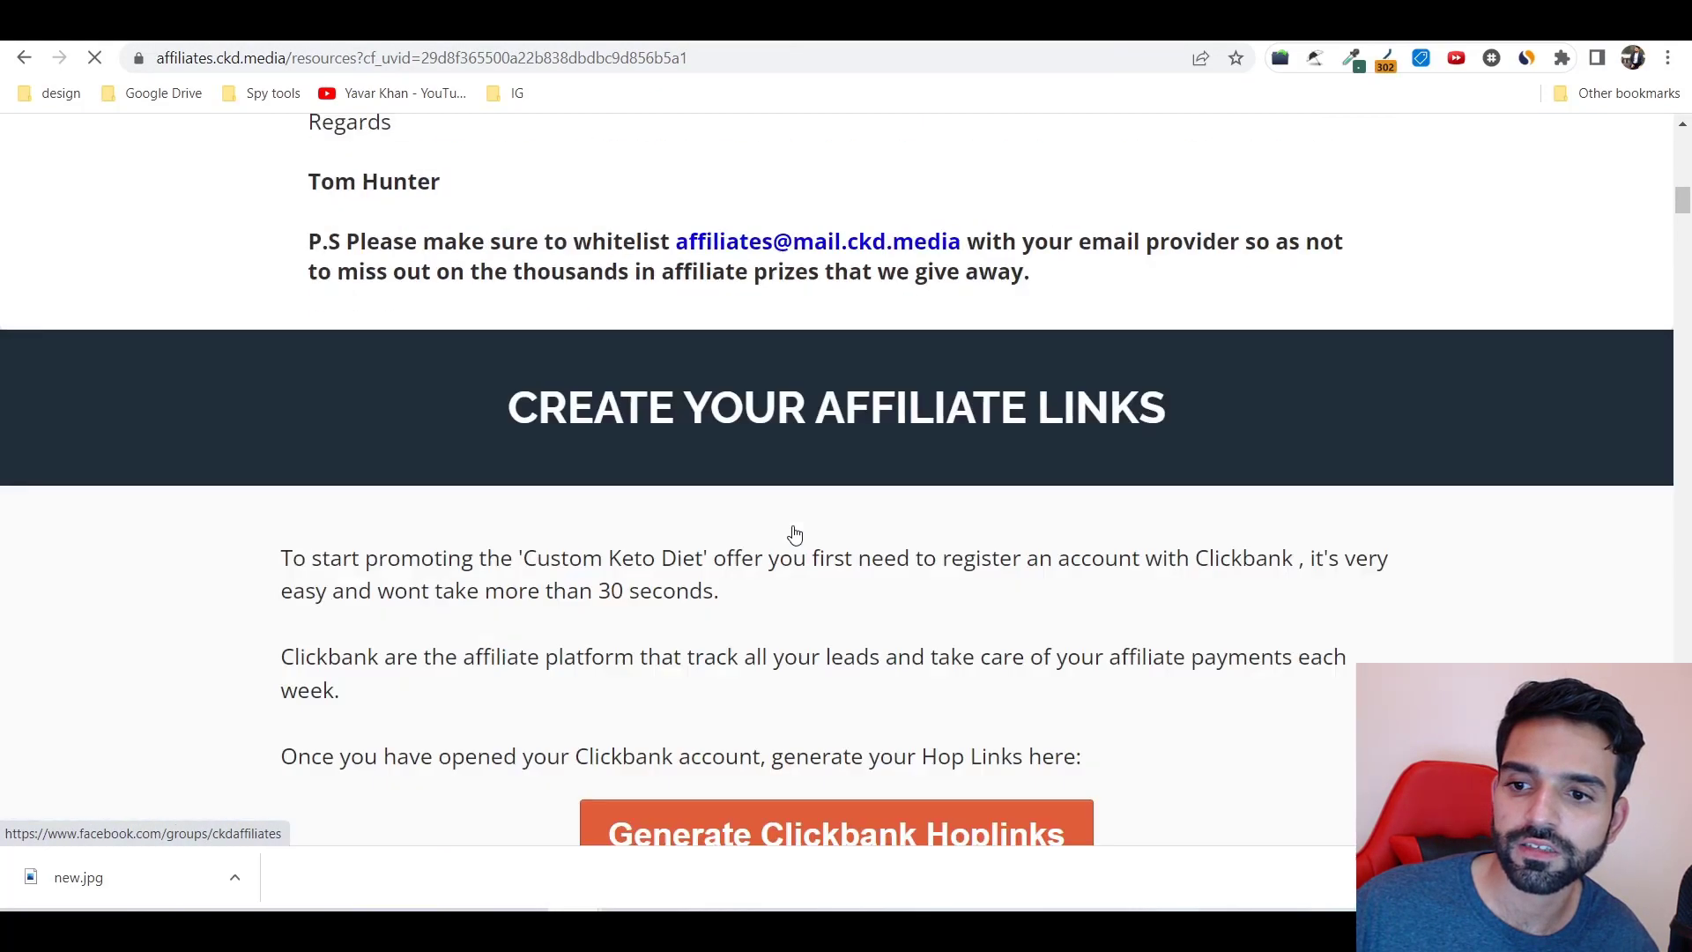
scroll(661, 476, "down", 15)
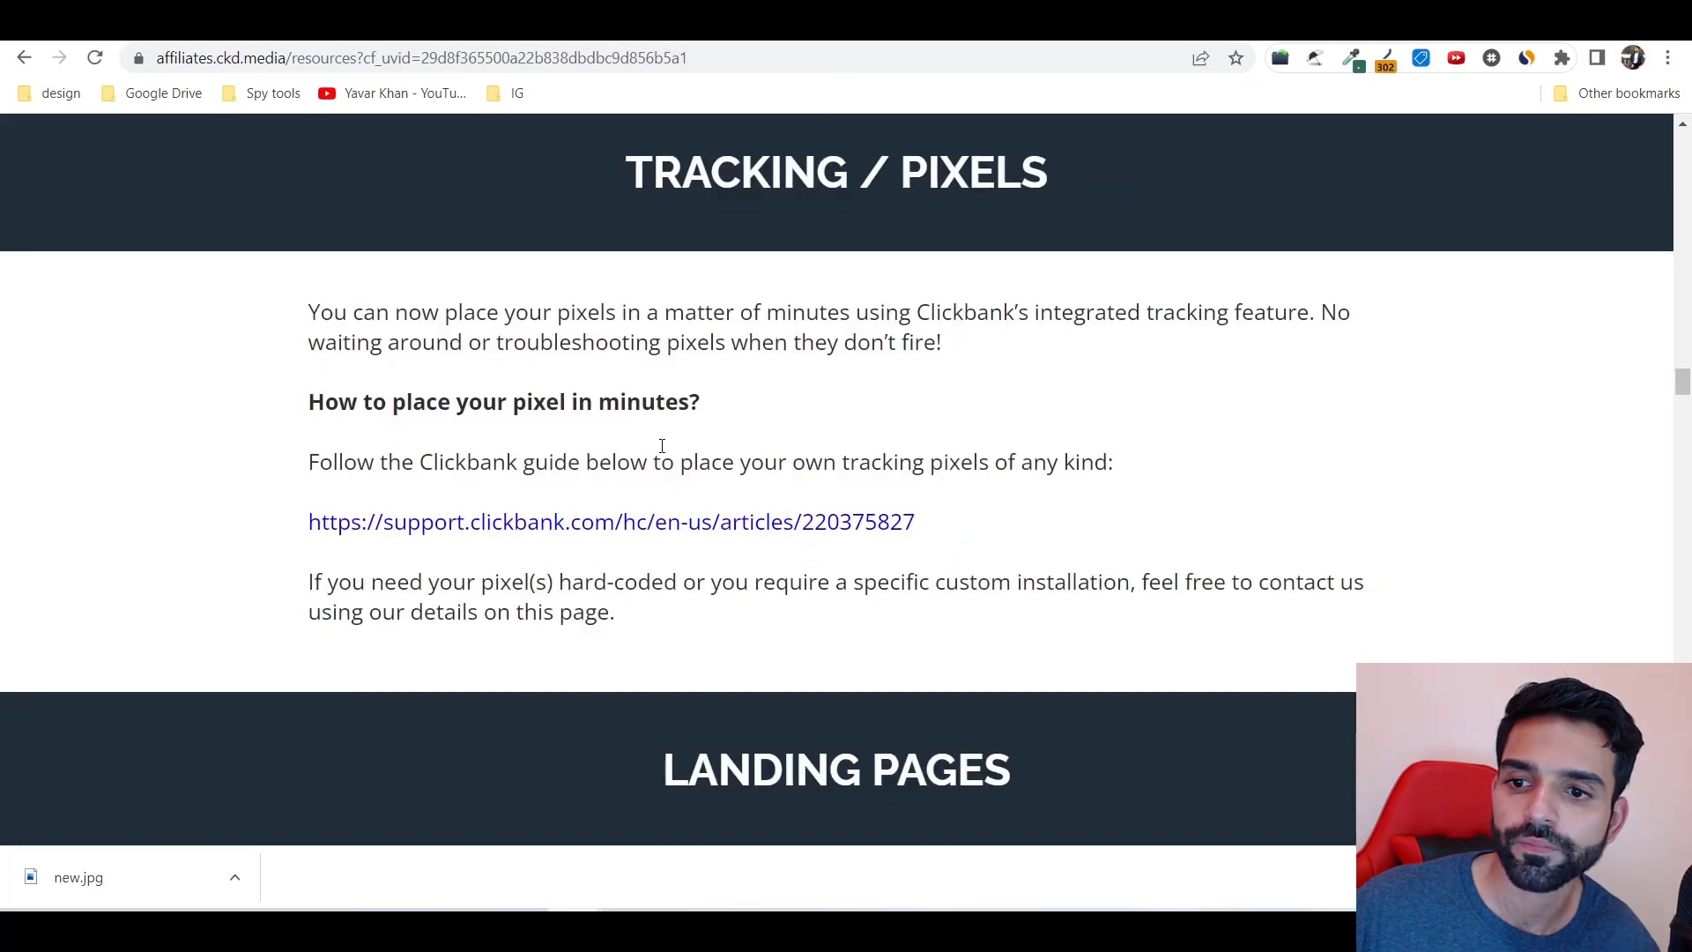
scroll(644, 474, "up", 4)
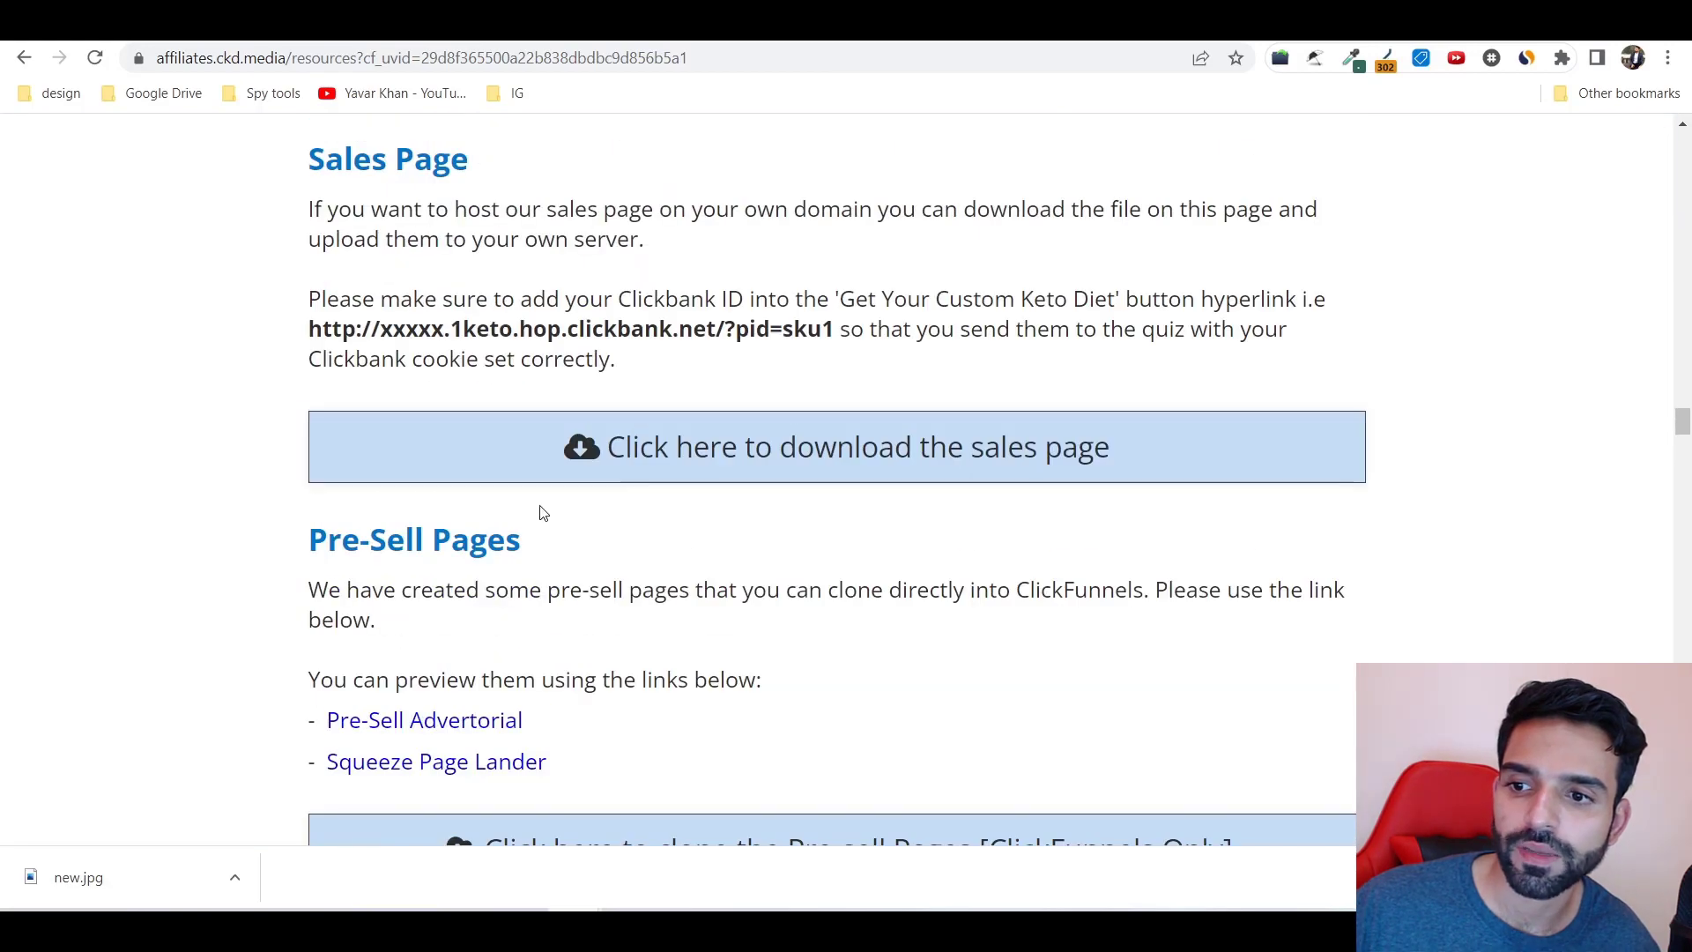
scroll(461, 511, "down", 12)
scroll(556, 478, "up", 5)
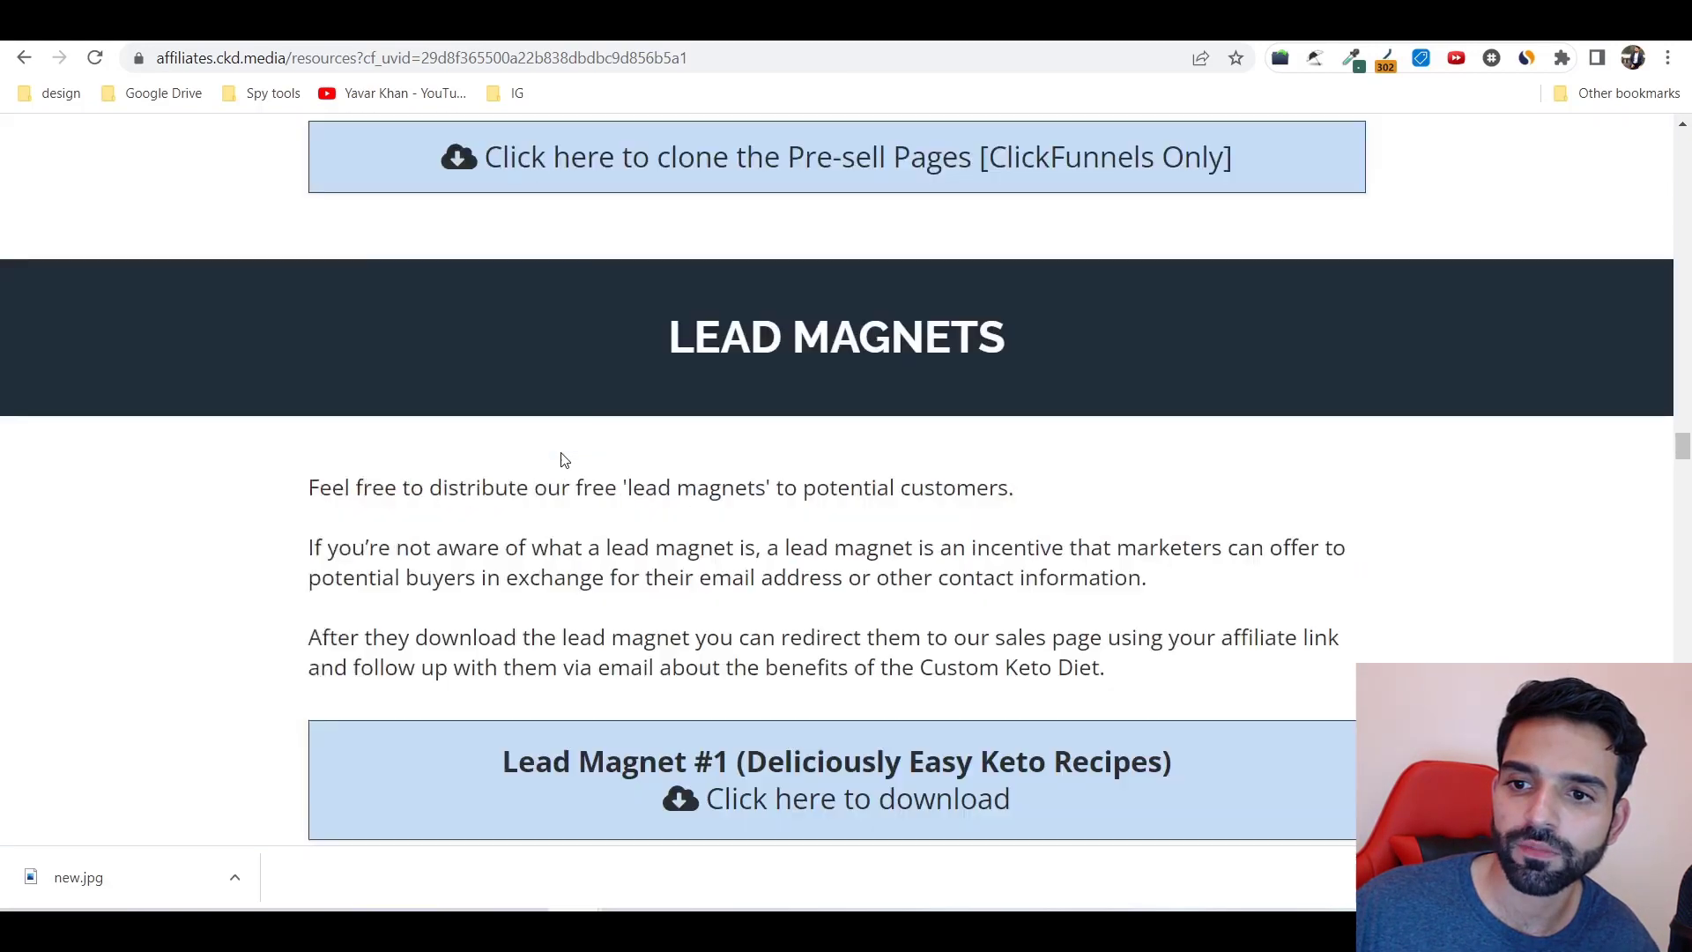
scroll(556, 478, "down", 5)
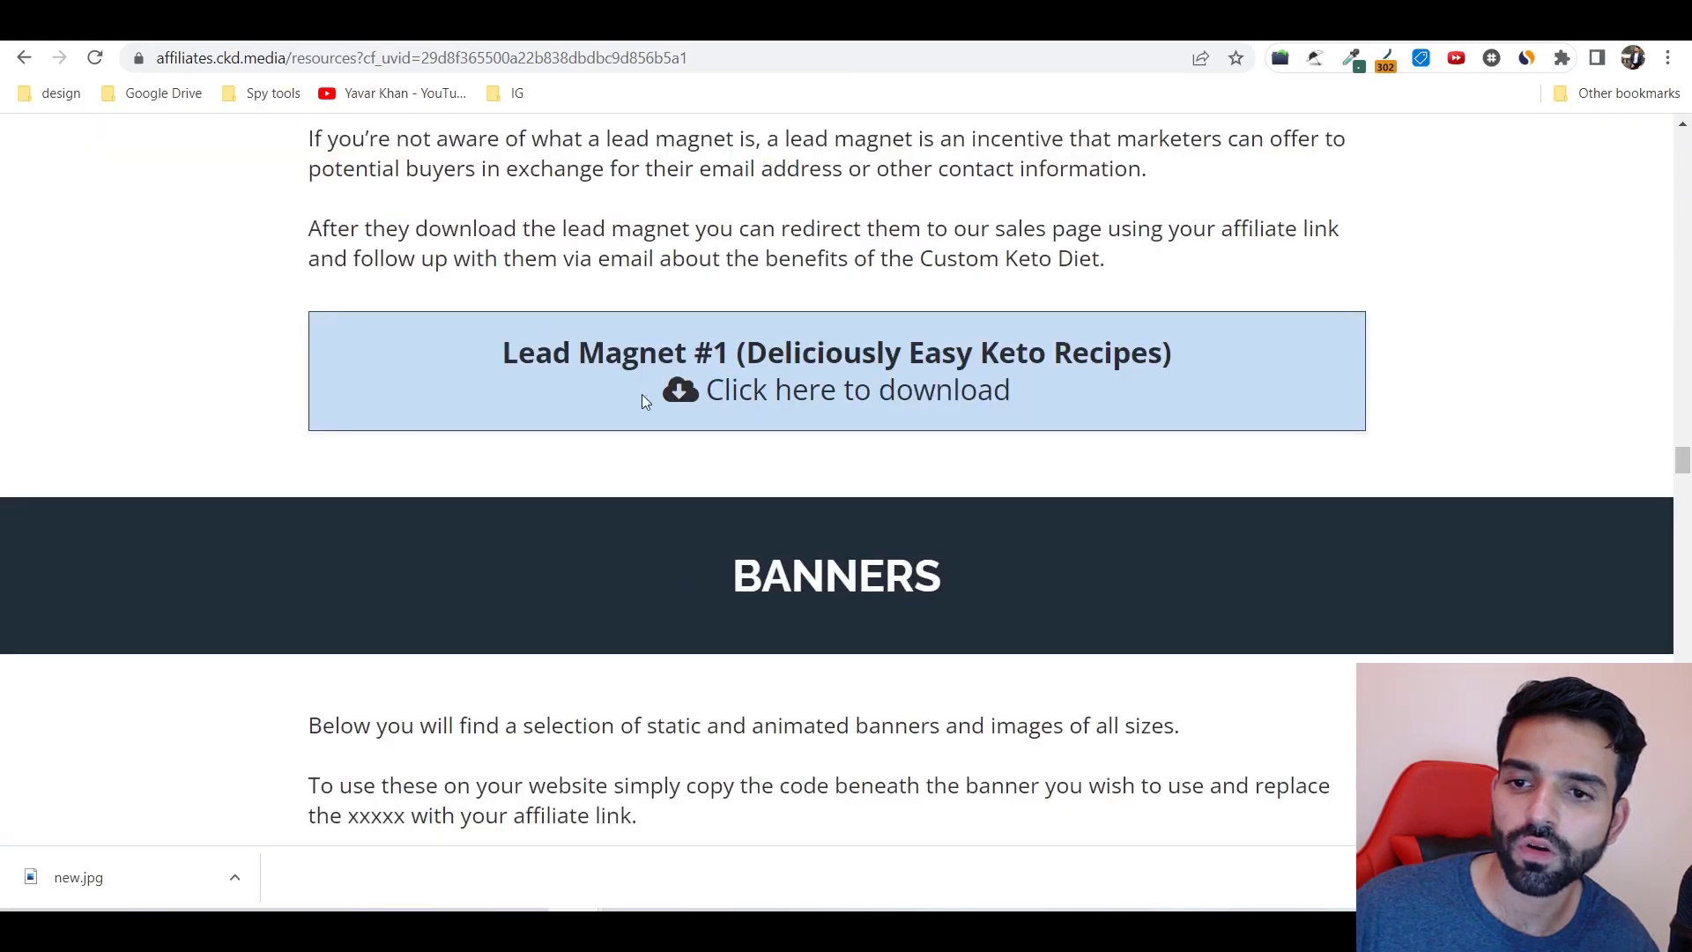
left_click(858, 390)
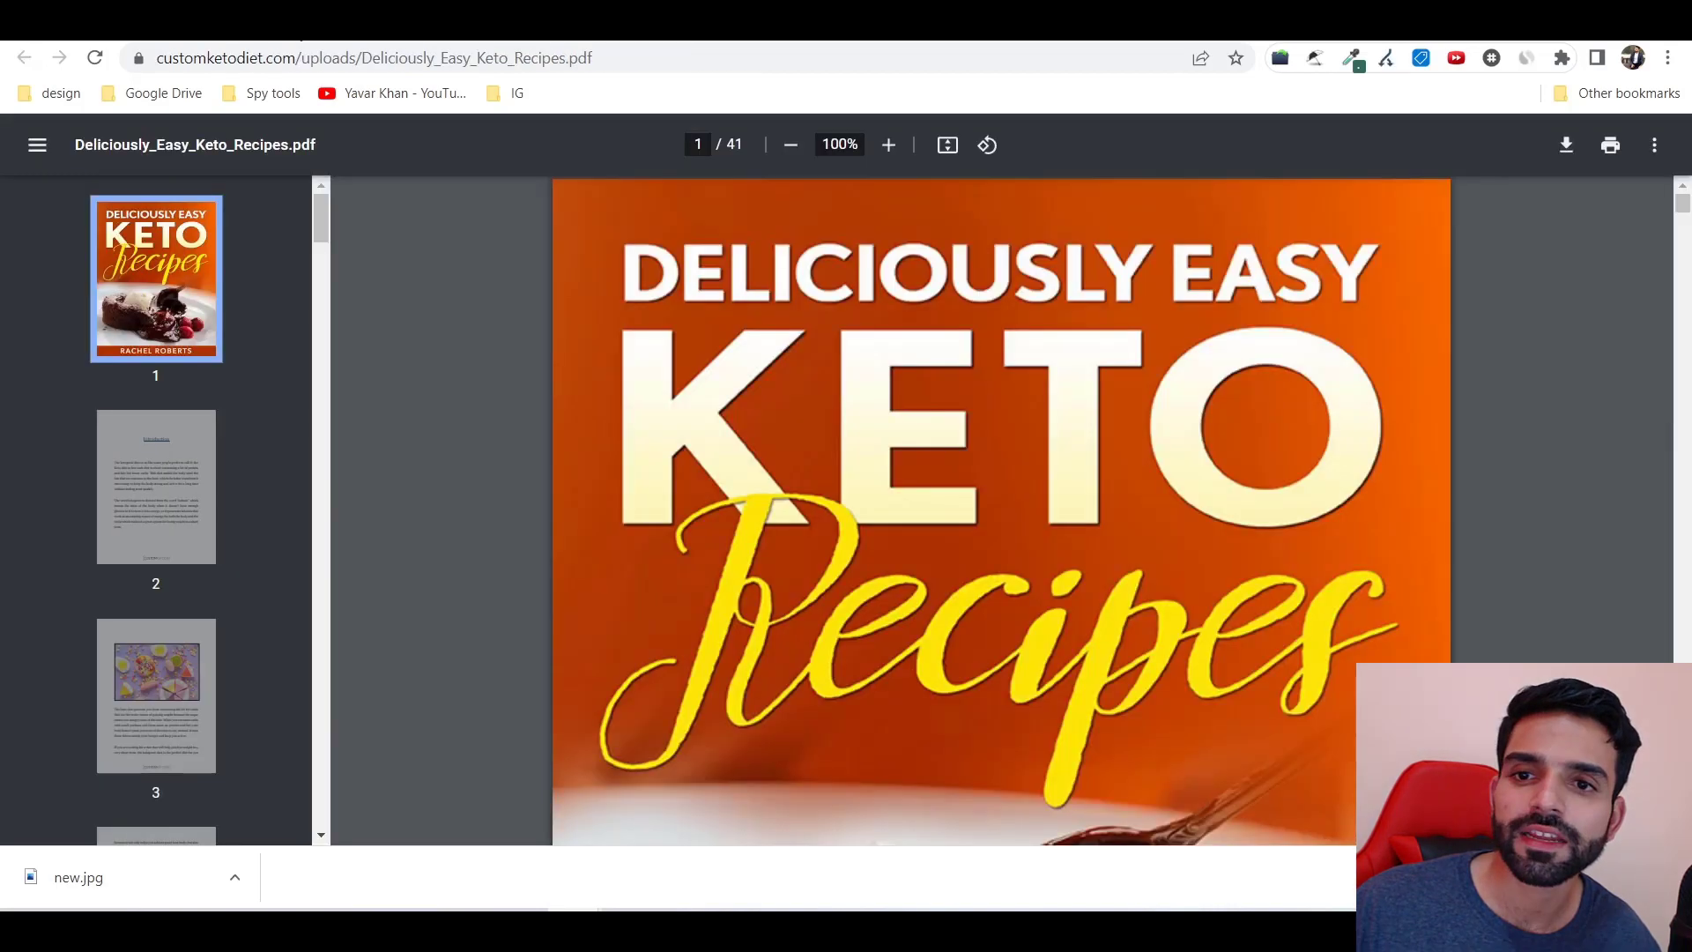
scroll(868, 434, "down", 3)
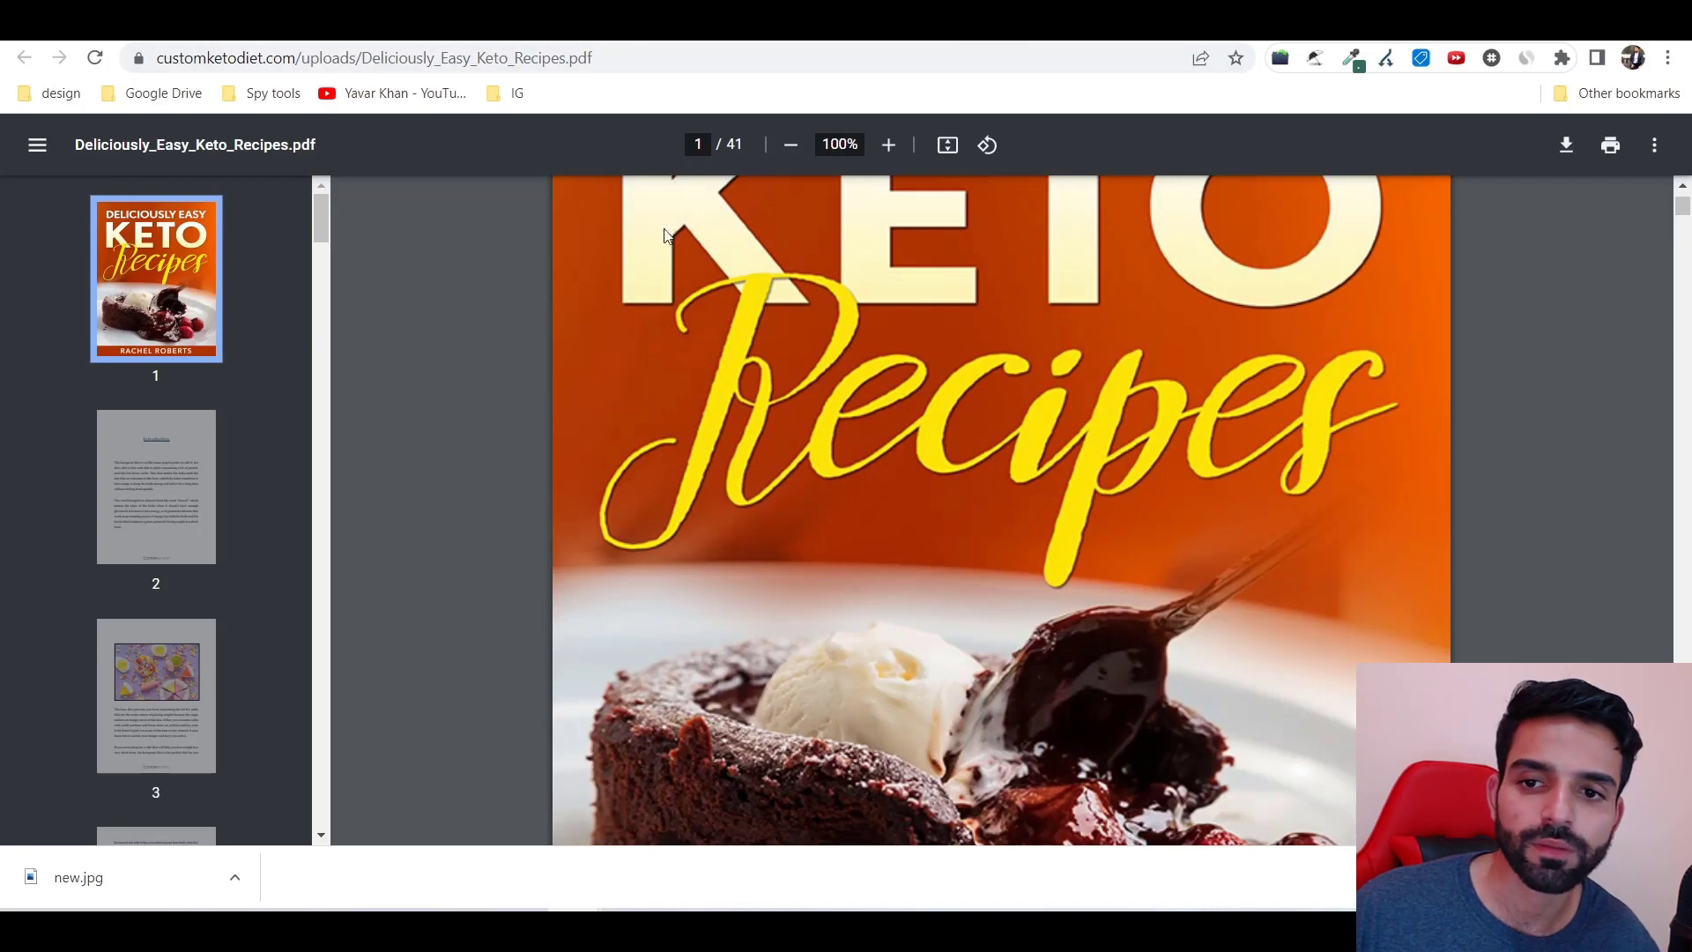
key("ctrl+w")
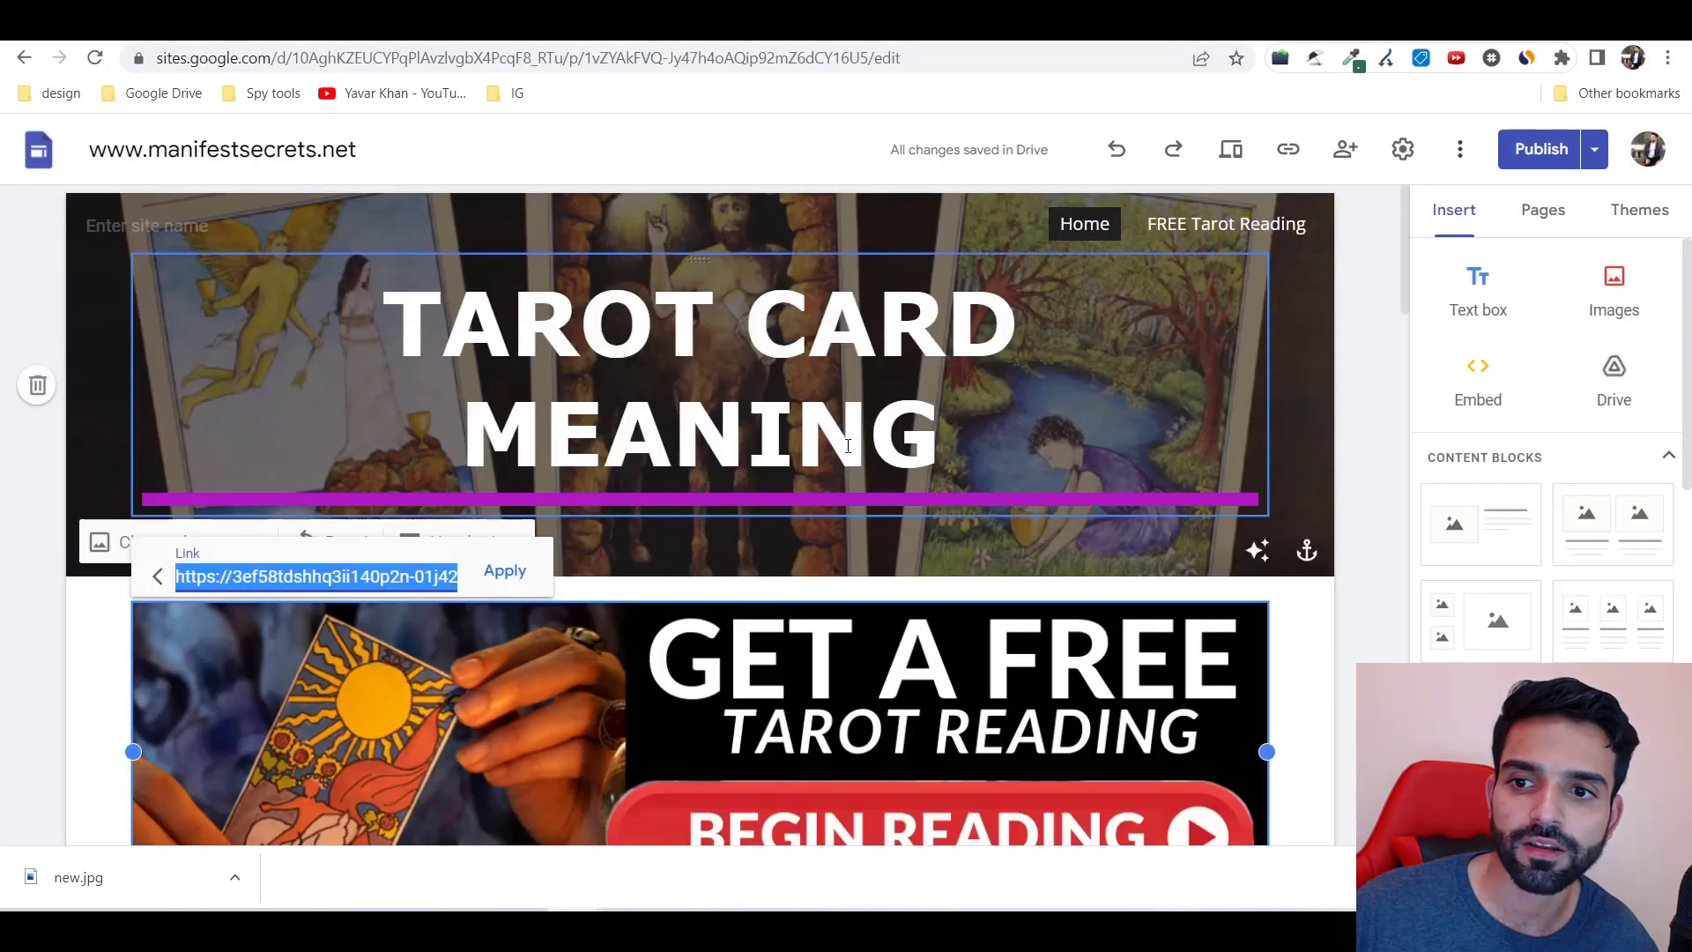
scroll(838, 304, "down", 5)
Review the Diabetes Cure without Medicine post's comments, then go back to the iCOFFEE post
scroll(813, 270, "up", 5)
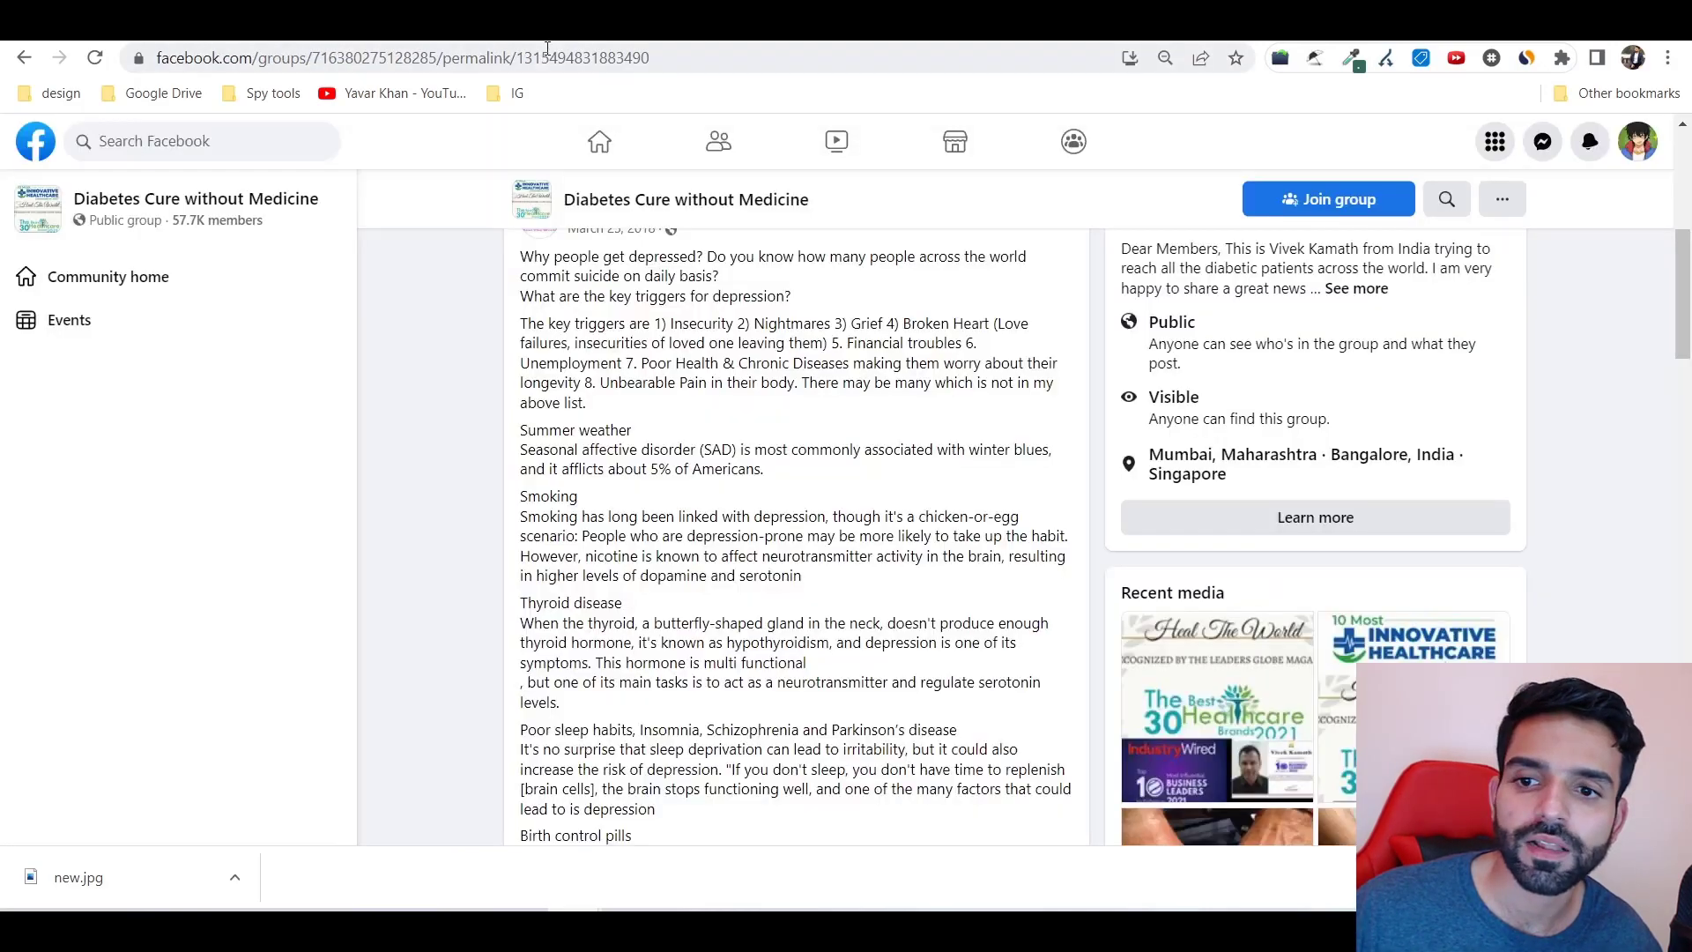
scroll(634, 381, "up", 5)
scroll(596, 416, "down", 1)
scroll(595, 415, "down", 20)
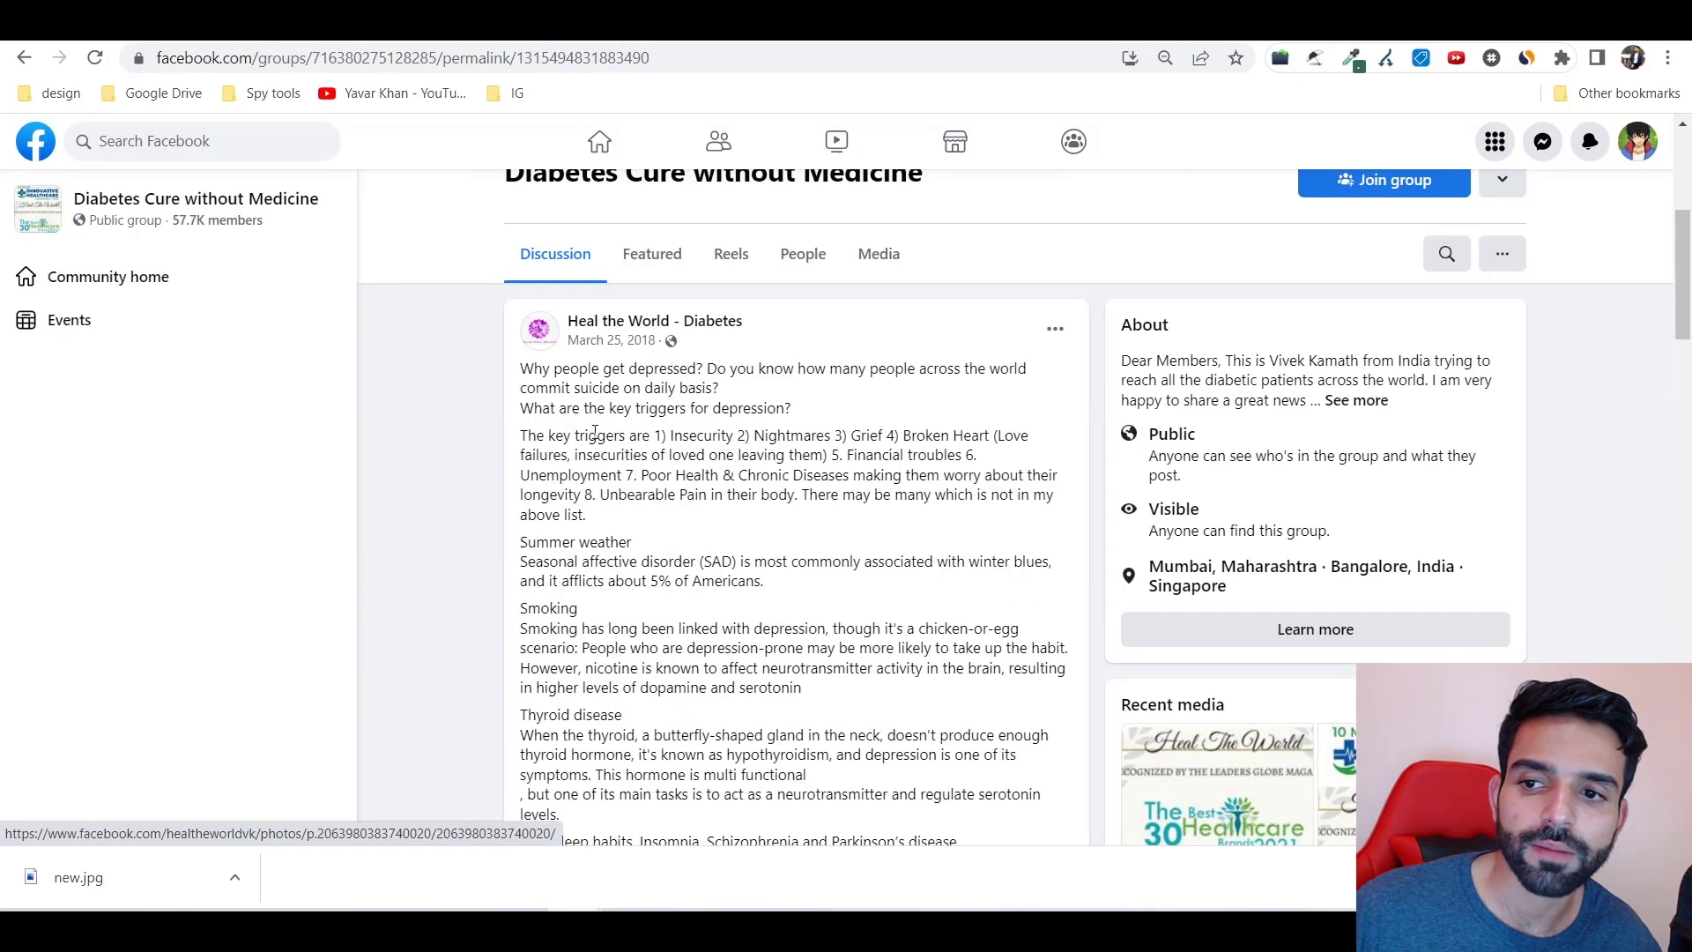
scroll(600, 444, "down", 3)
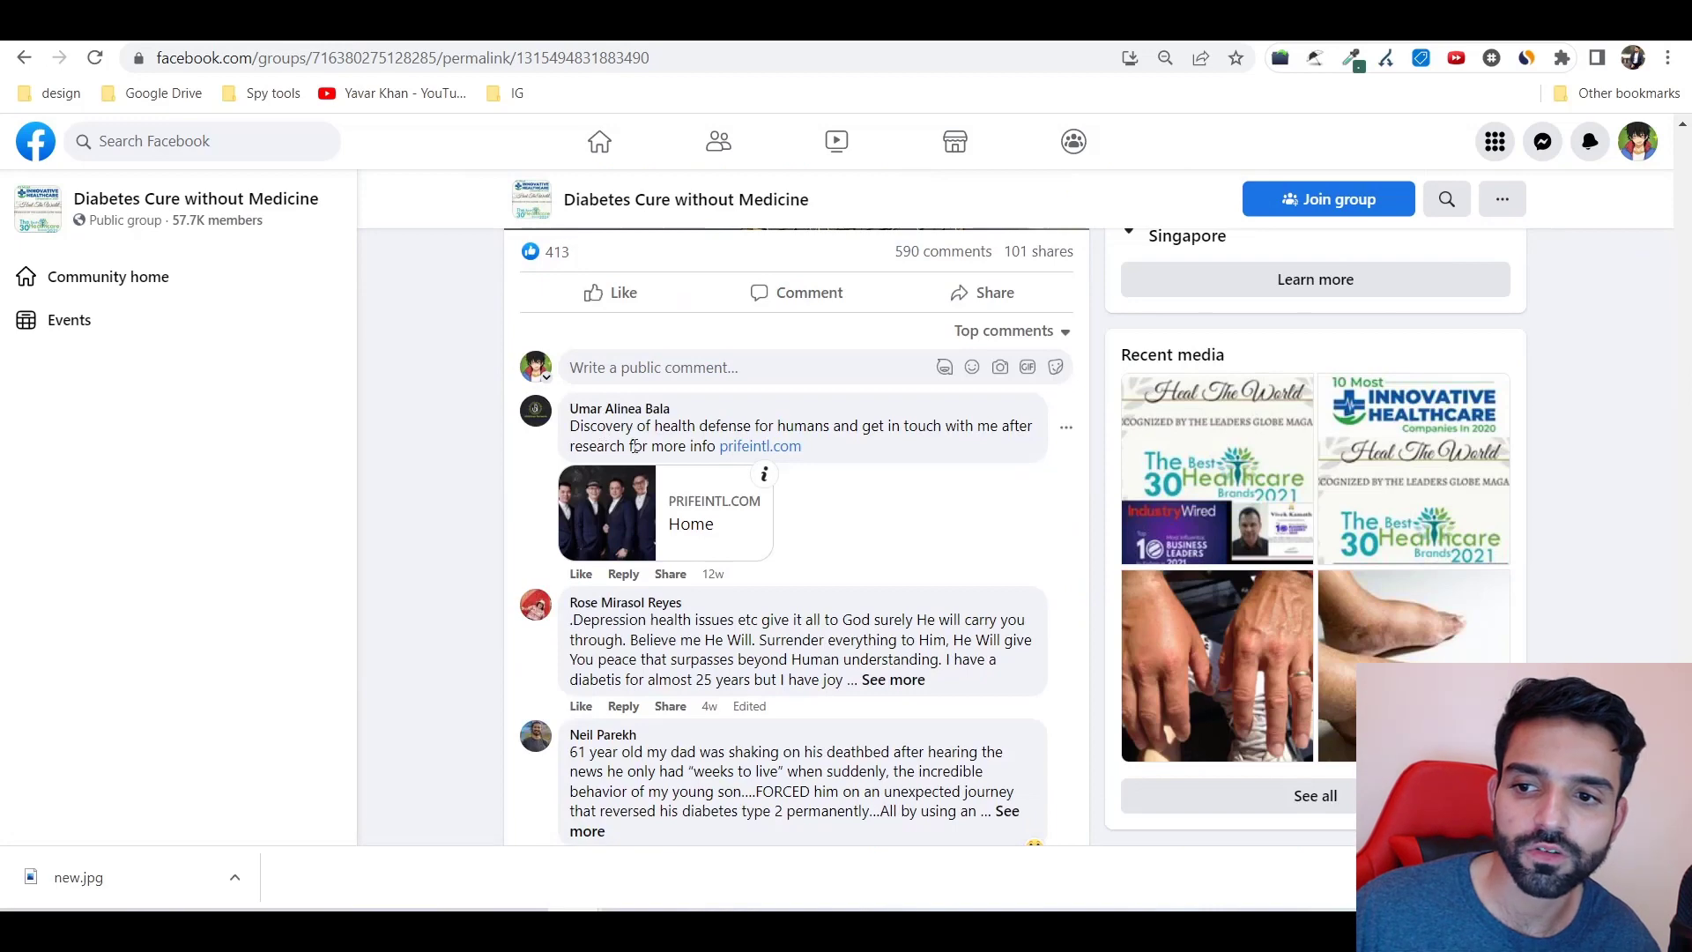
scroll(571, 476, "up", 6)
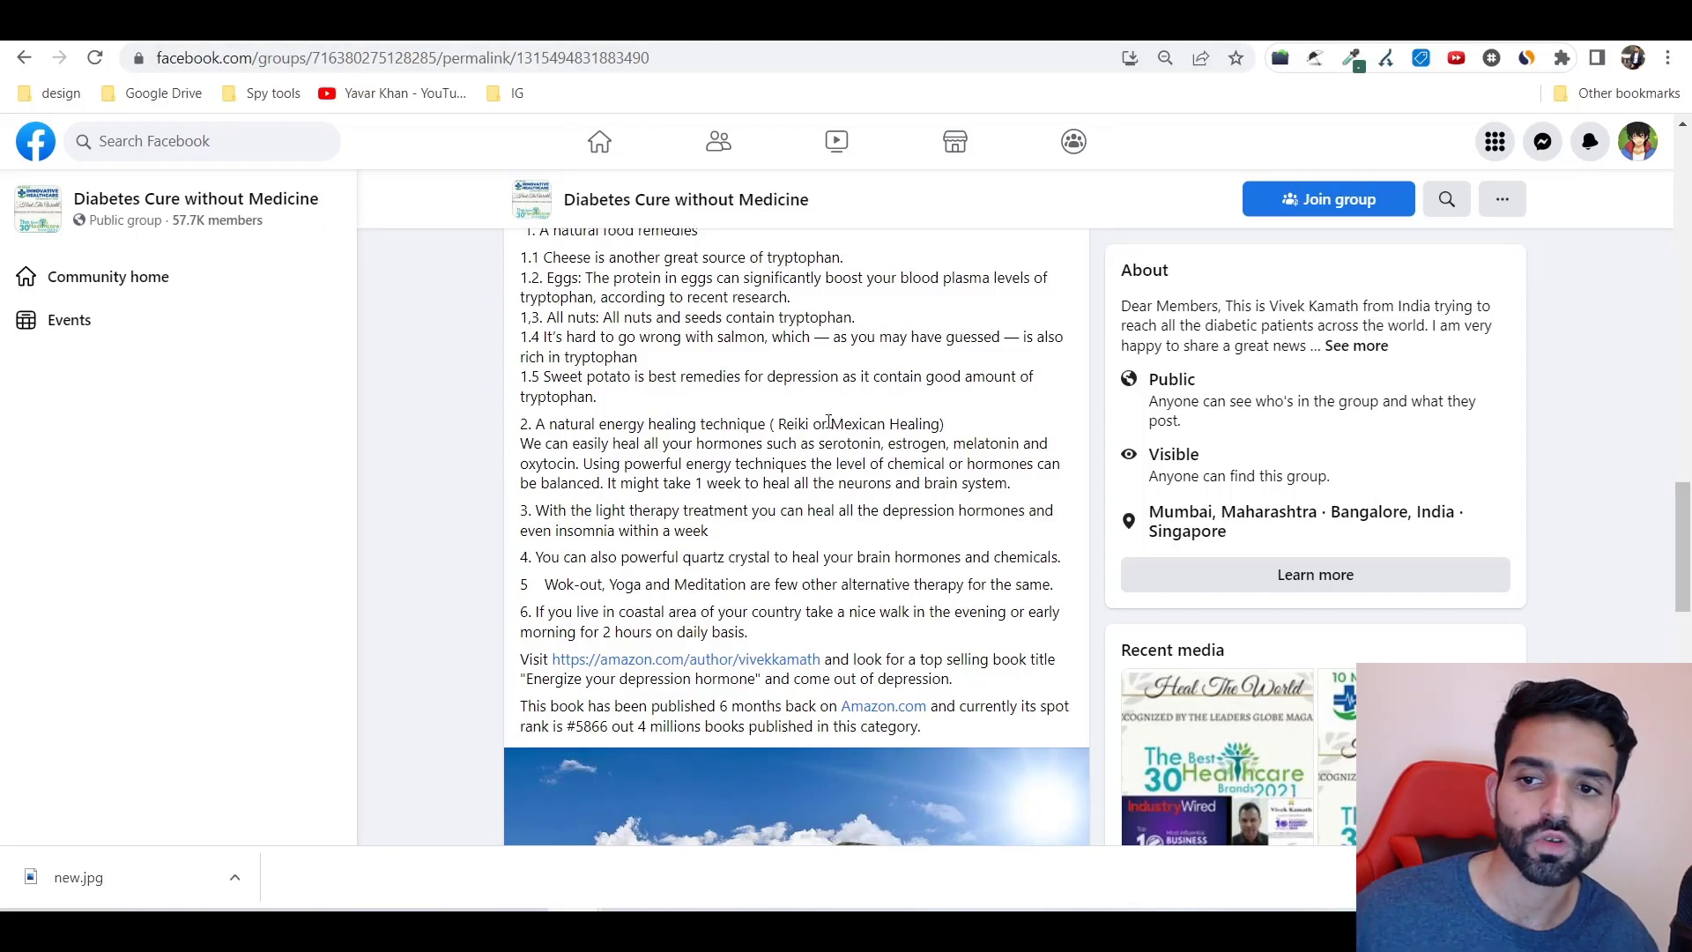
scroll(740, 473, "down", 10)
mouse_move(923, 483)
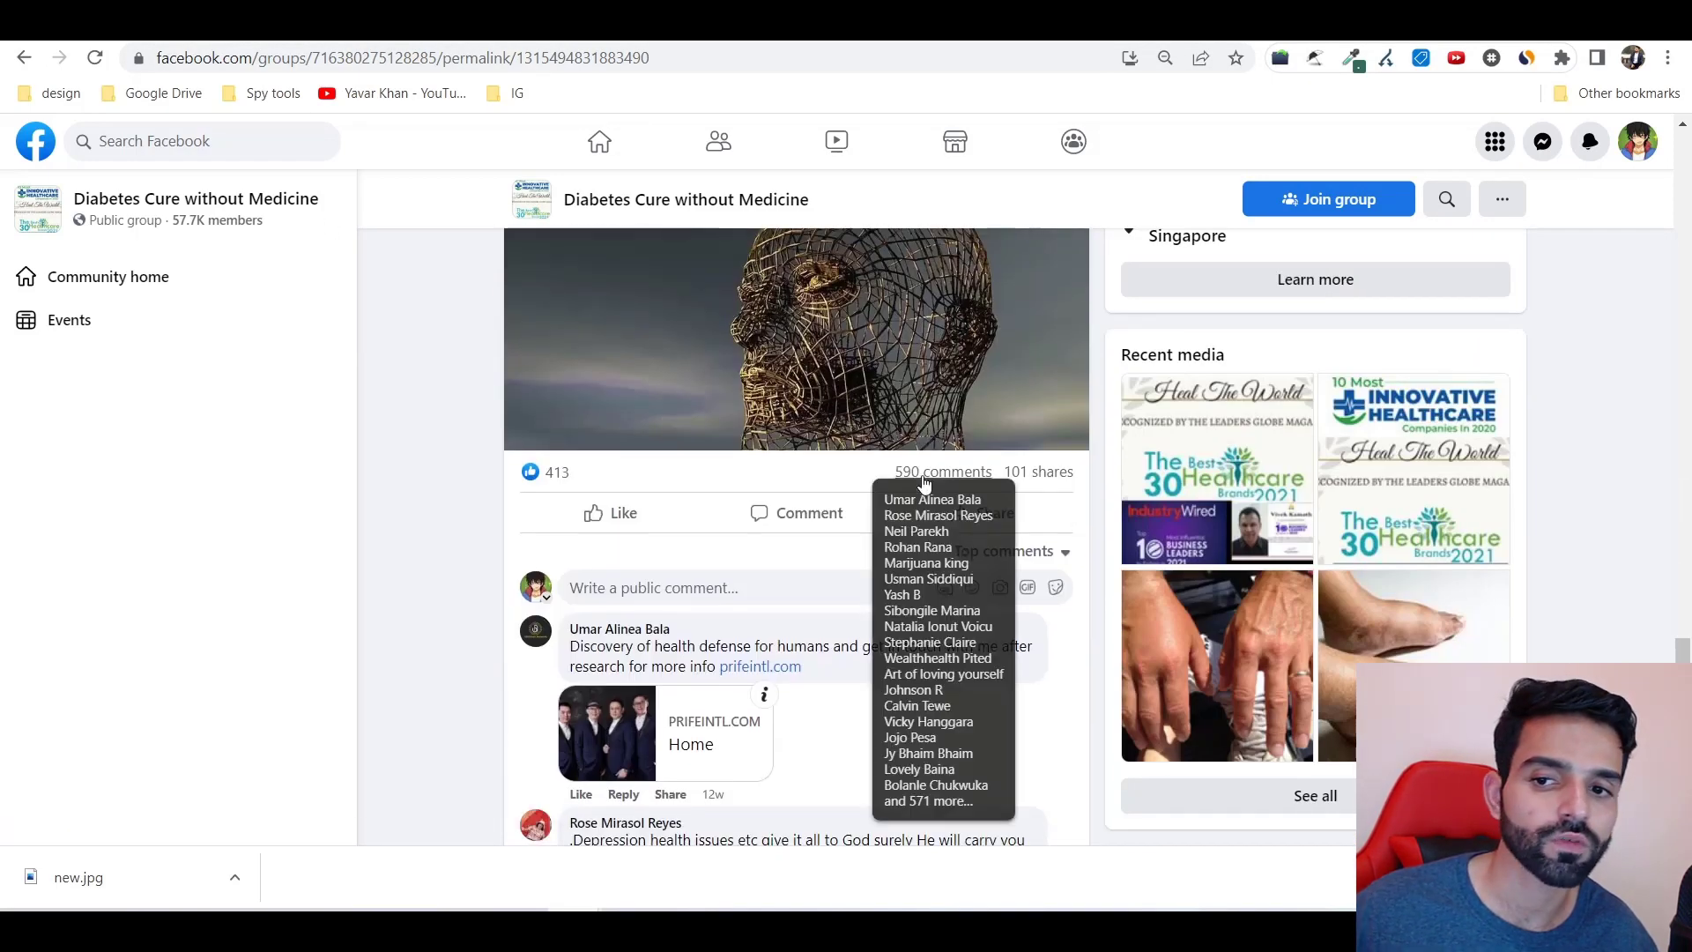
key("alt+Left")
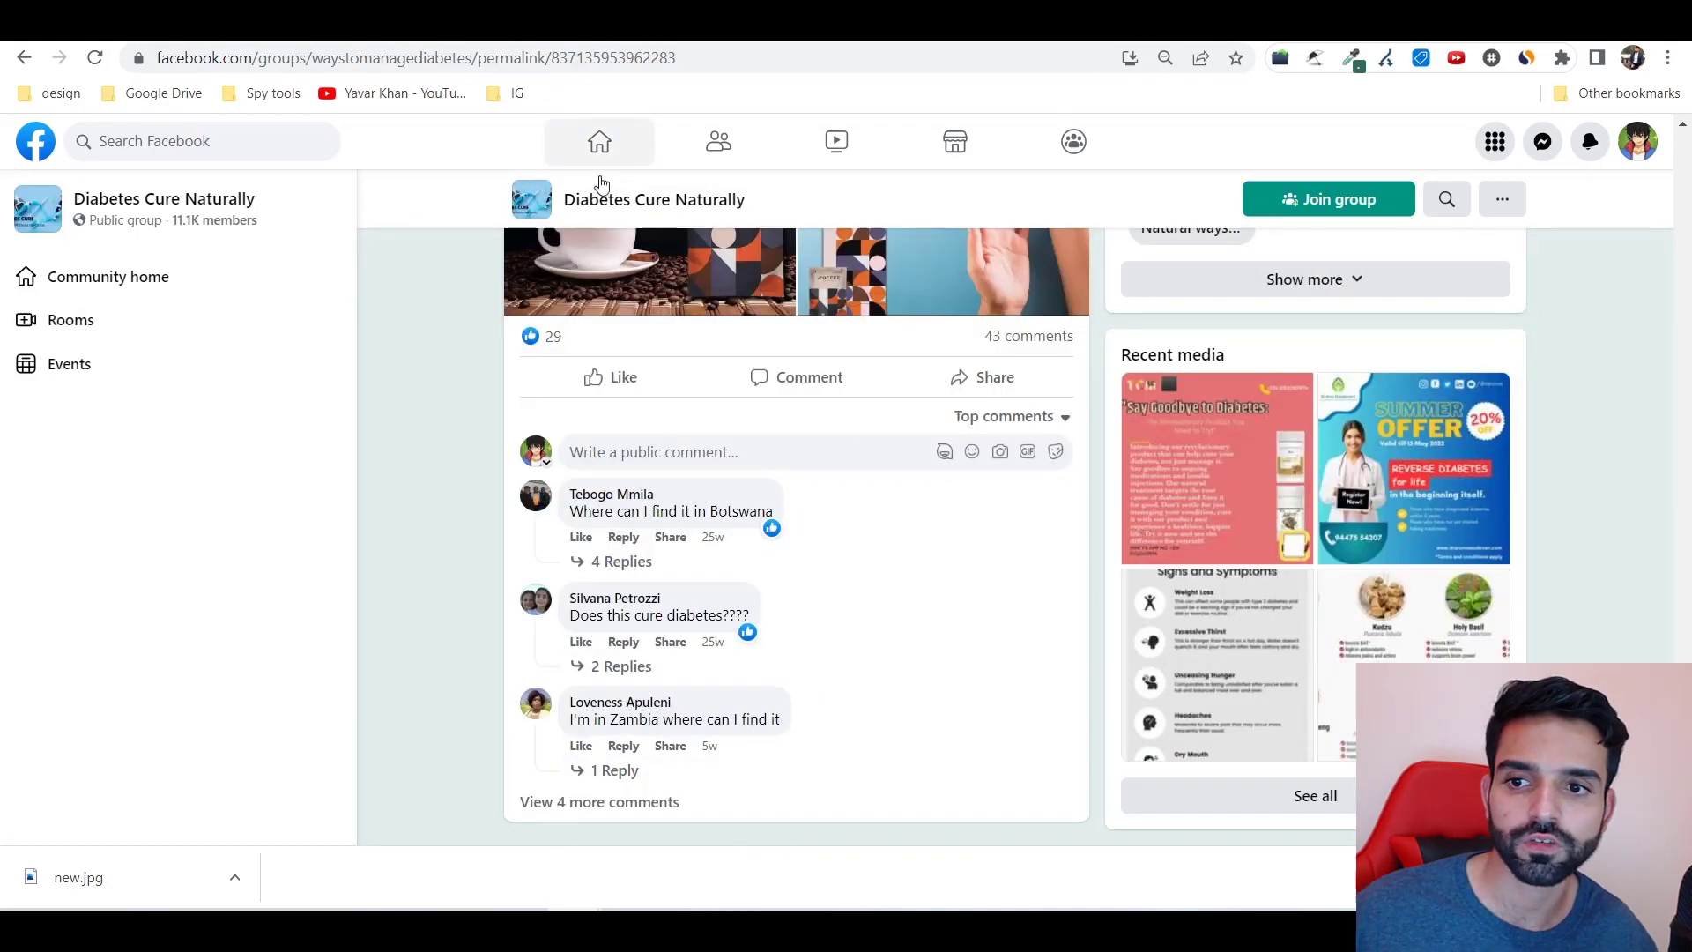
scroll(493, 429, "up", 15)
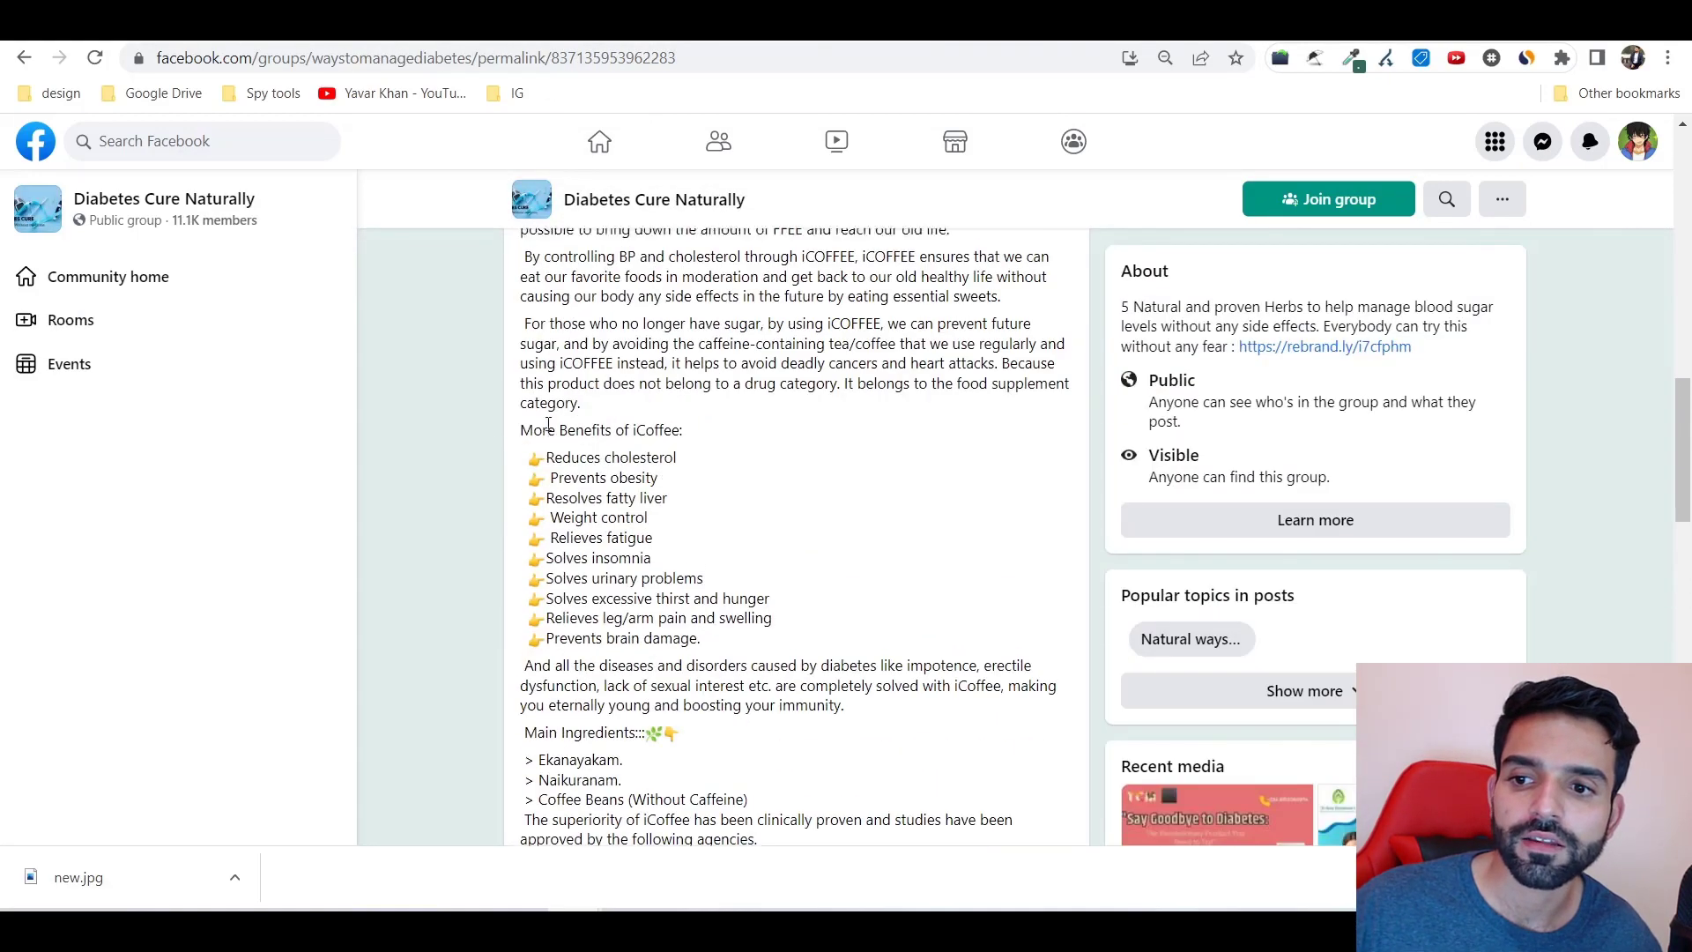
scroll(550, 441, "up", 5)
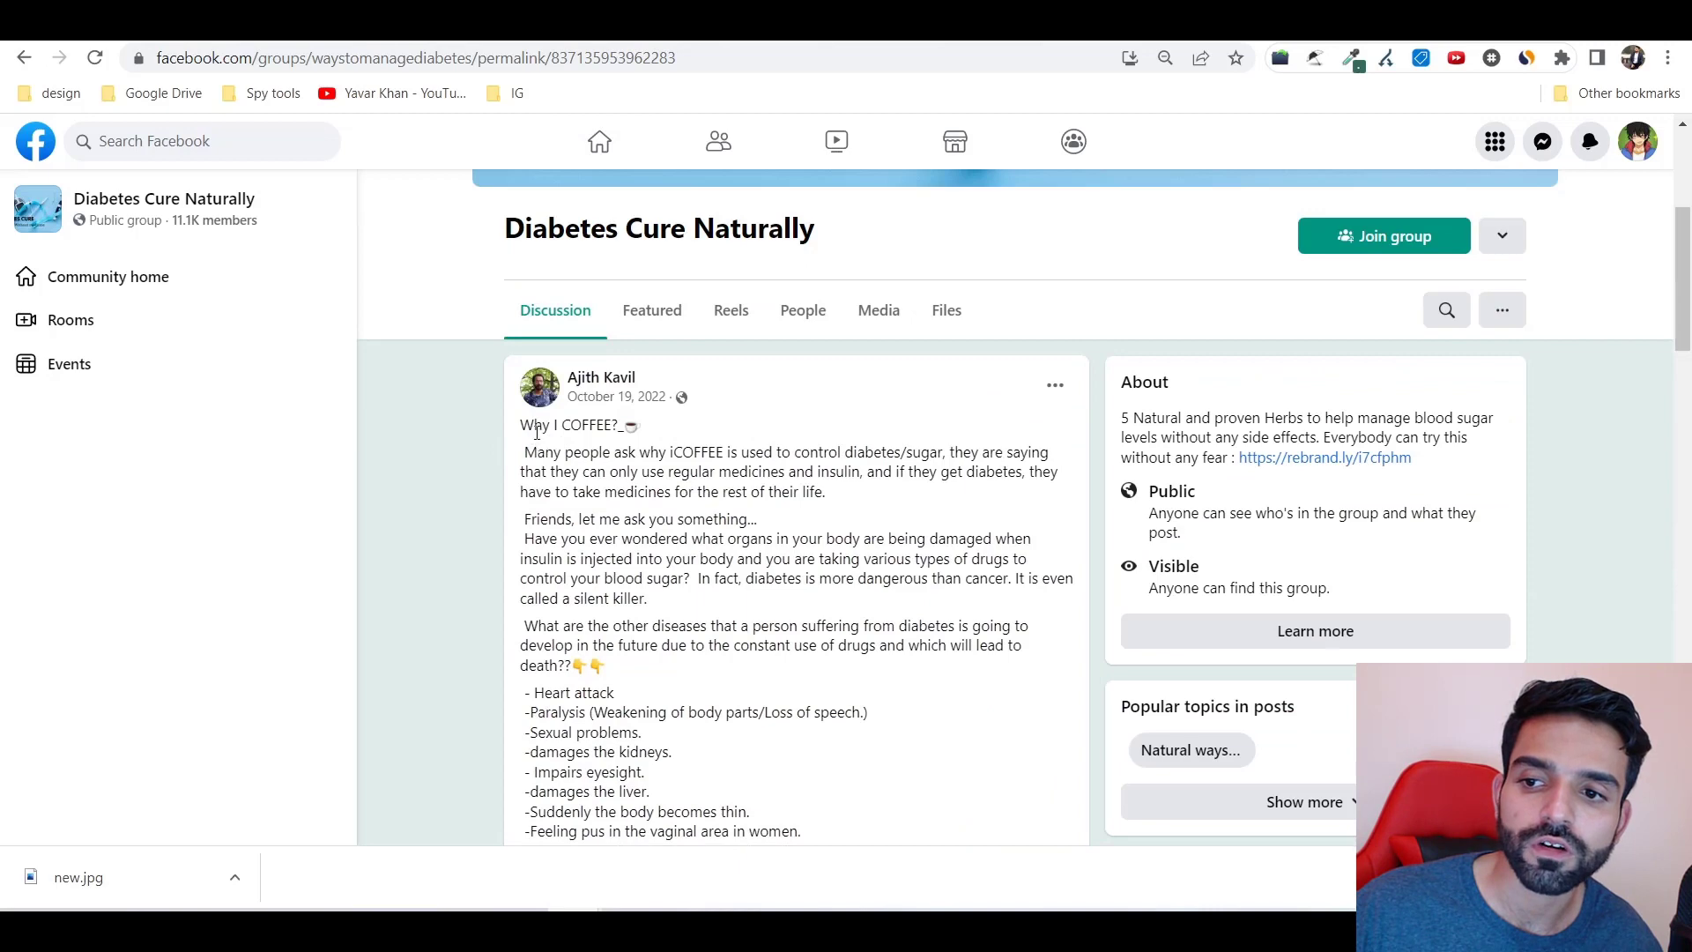
Search the ClickBank marketplace for 'javaburn' and open the Java Burn offer (gravity 171.05)
key("ctrl+Tab")
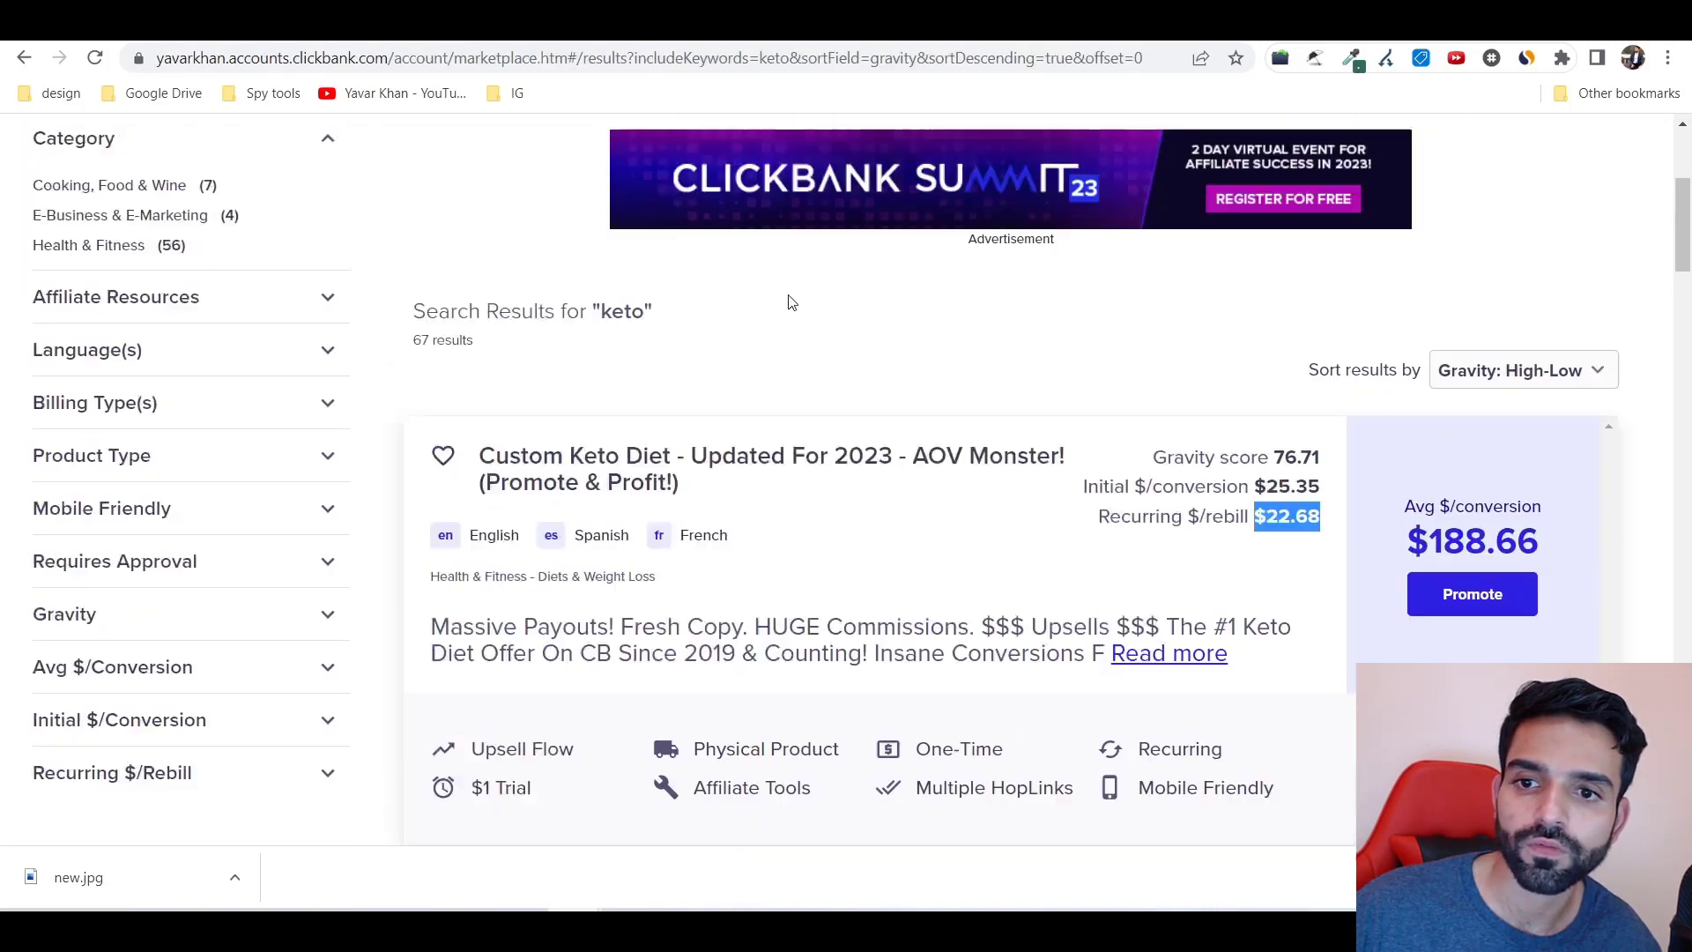
scroll(785, 299, "up", 5)
left_click(1159, 305)
double_click(1154, 308)
type("ja")
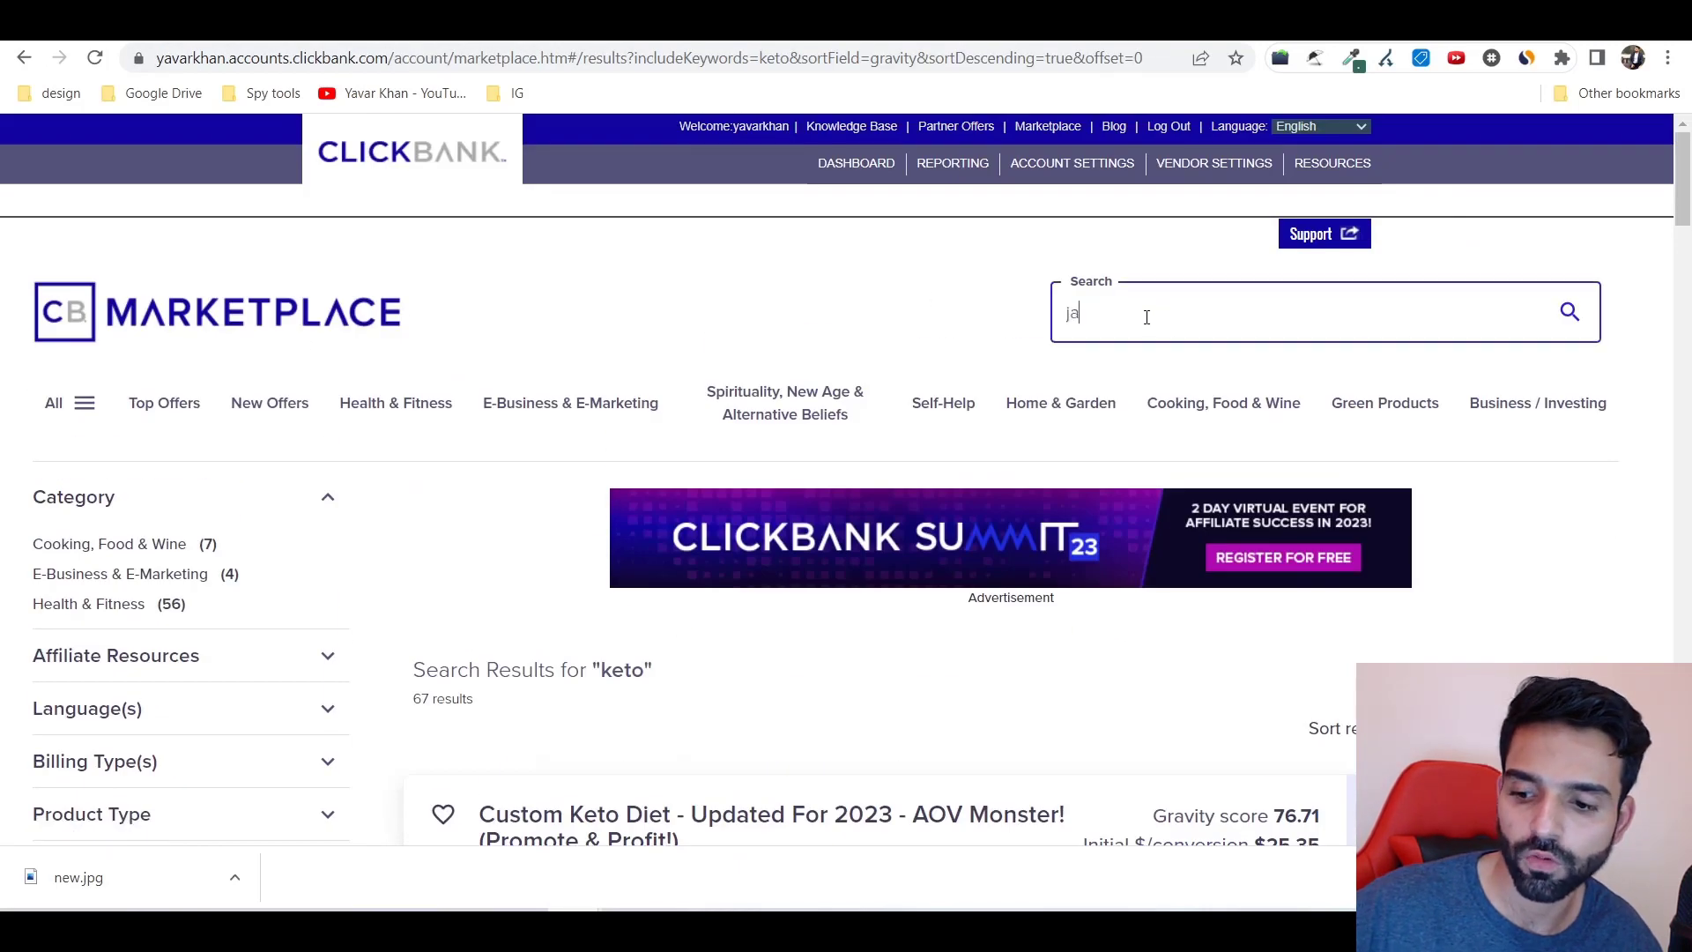
type("vaburn")
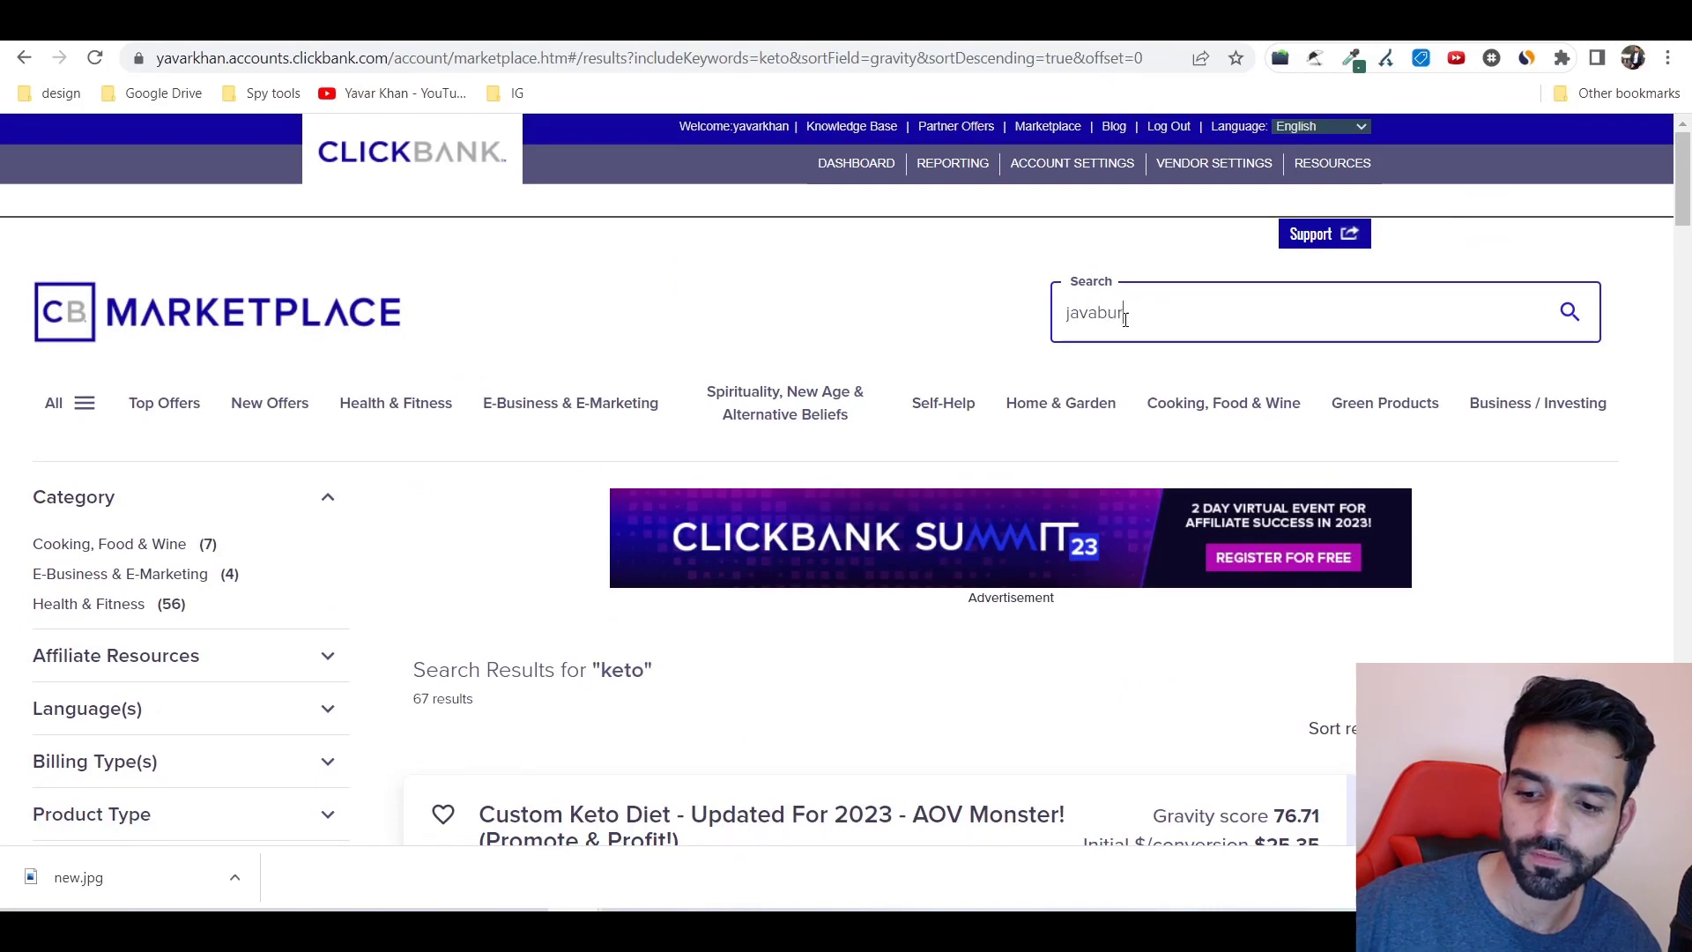
key("Return")
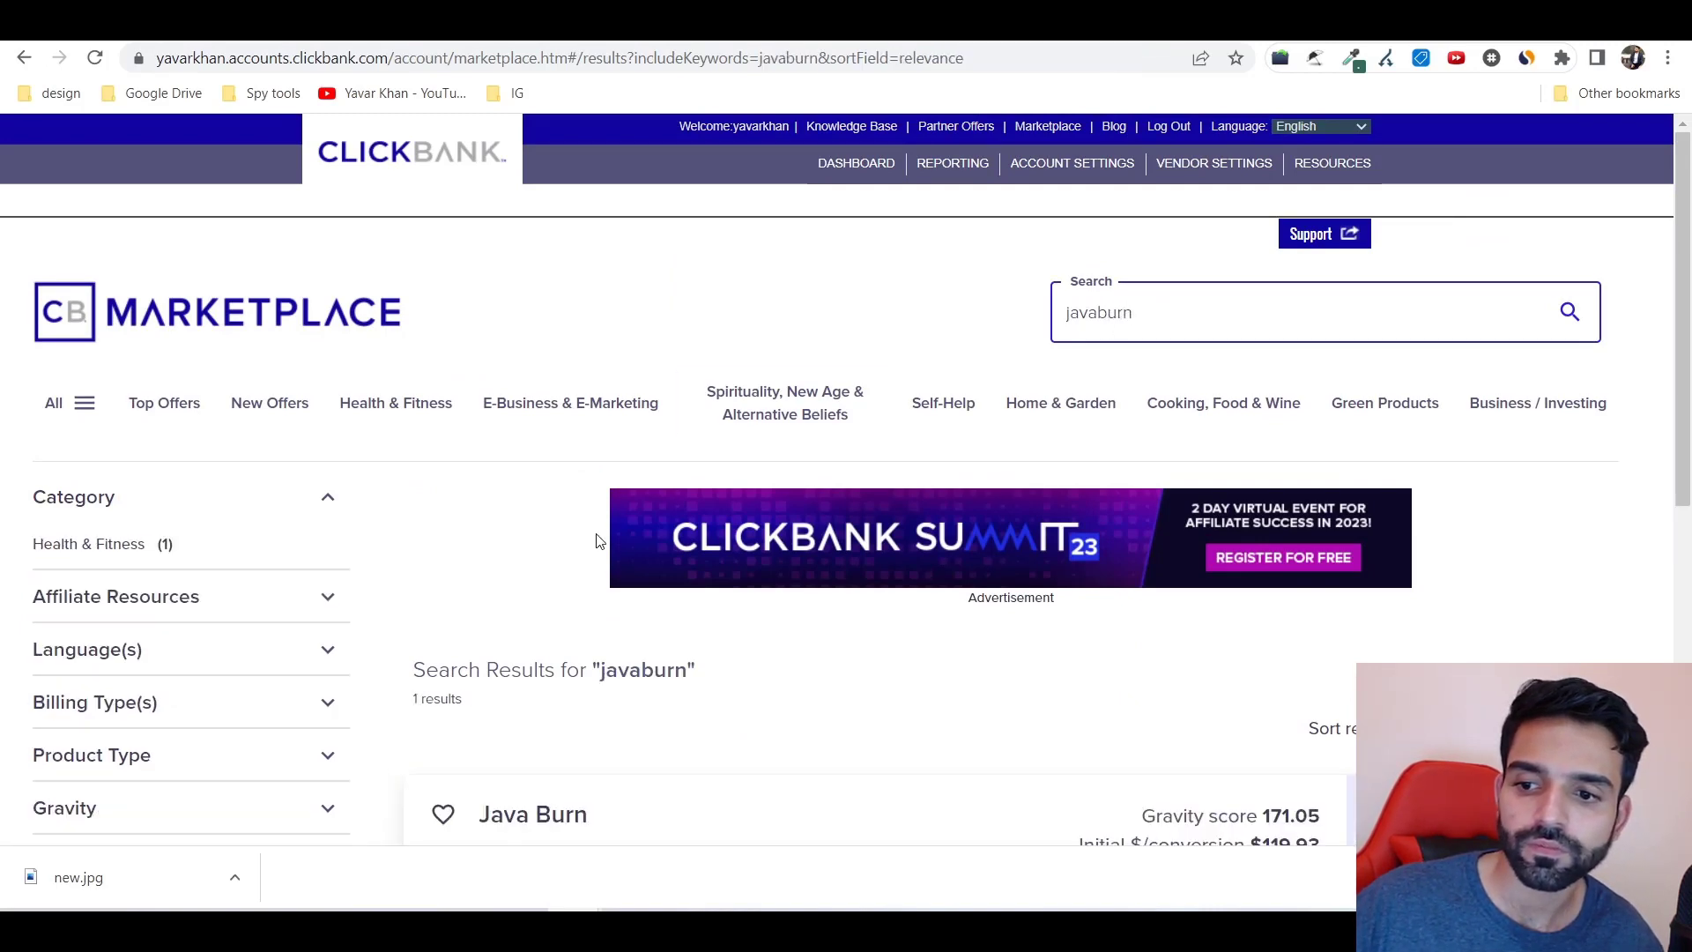
scroll(1143, 567, "down", 3)
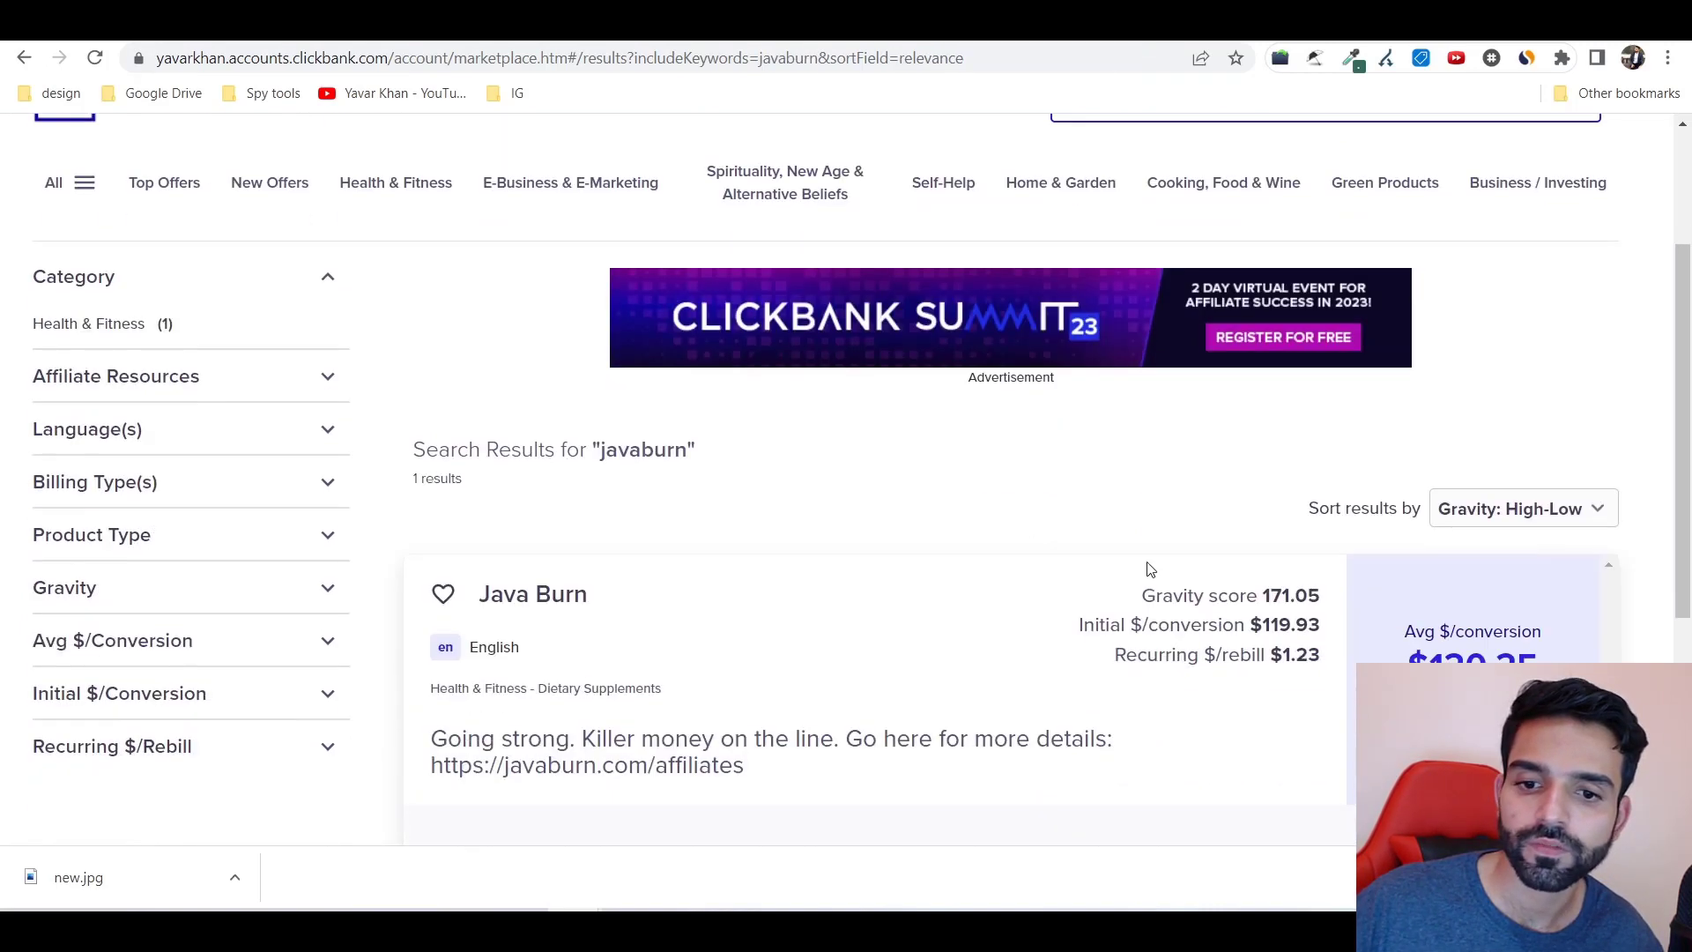
left_click(505, 604)
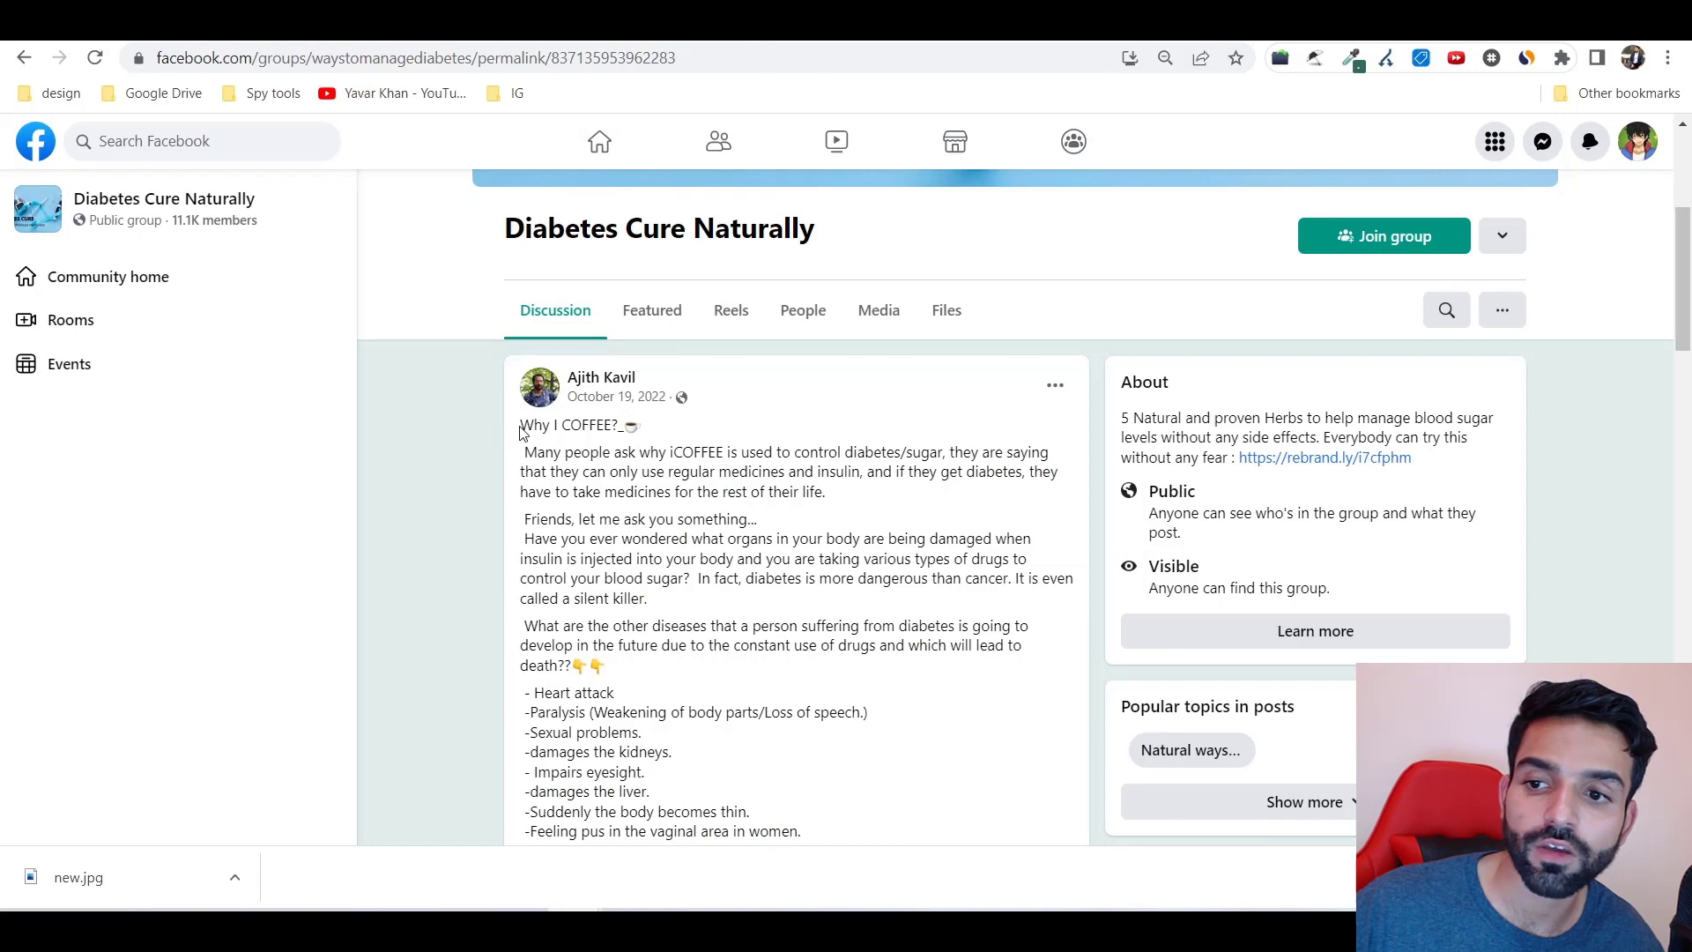
Select the iCOFFEE post text from 'Why I COFFEE?' through the other-diseases paragraph, then scroll through the rest
left_click_drag(520, 432, 802, 648)
scroll(581, 464, "down", 3)
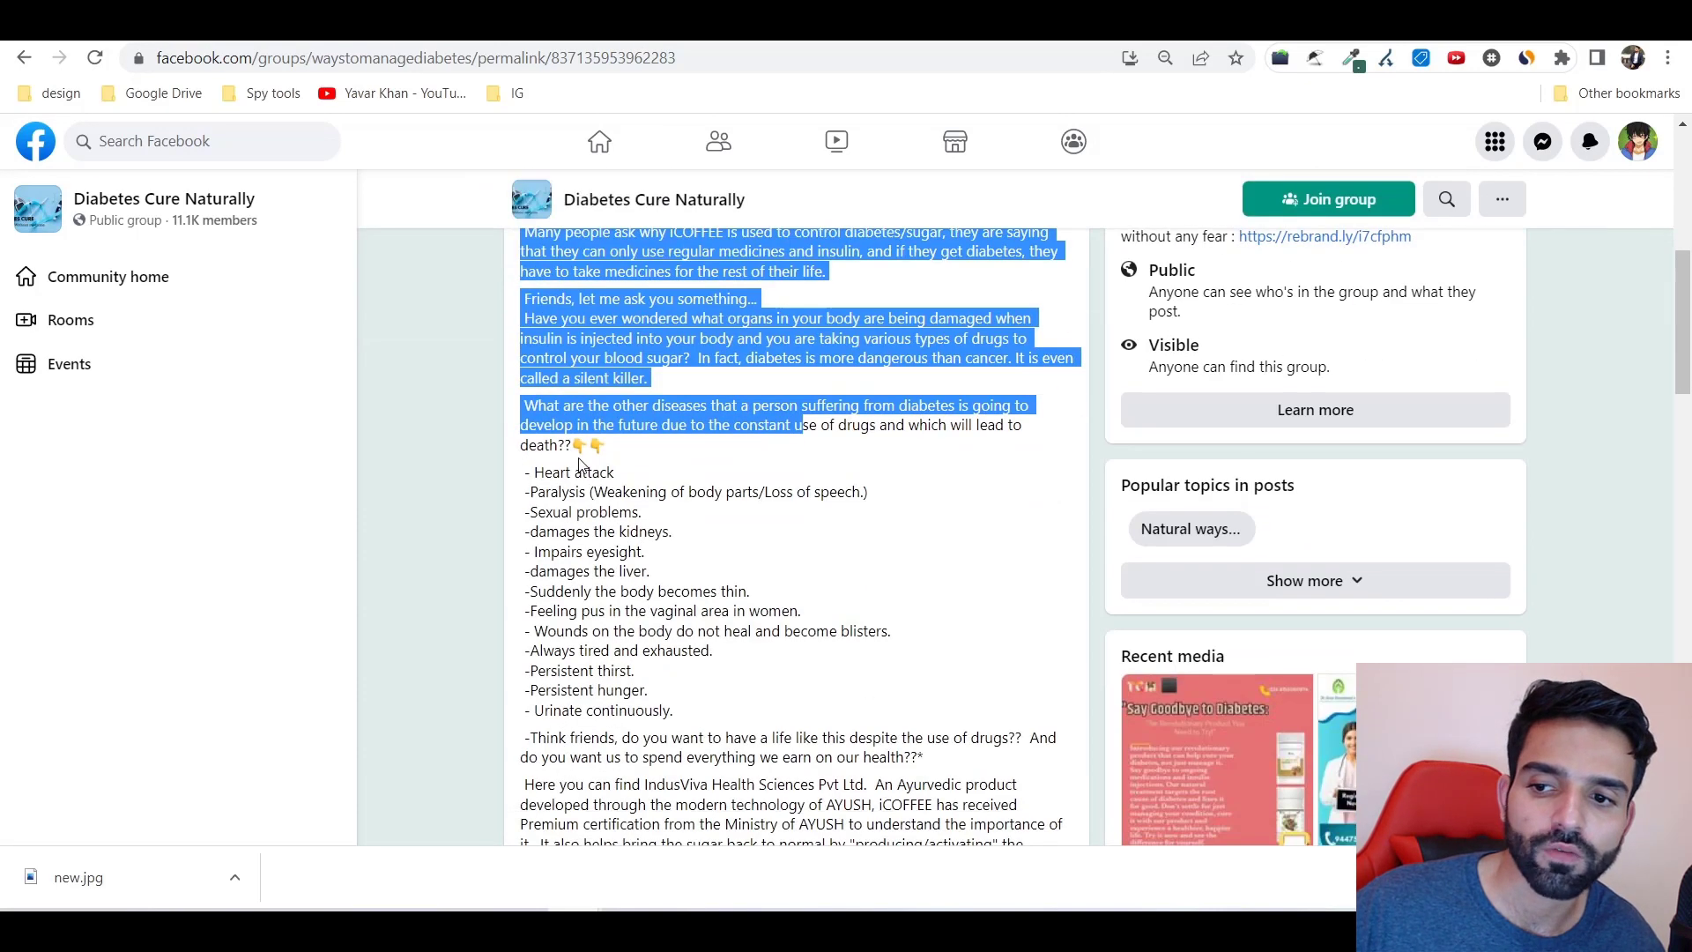
scroll(580, 465, "down", 12)
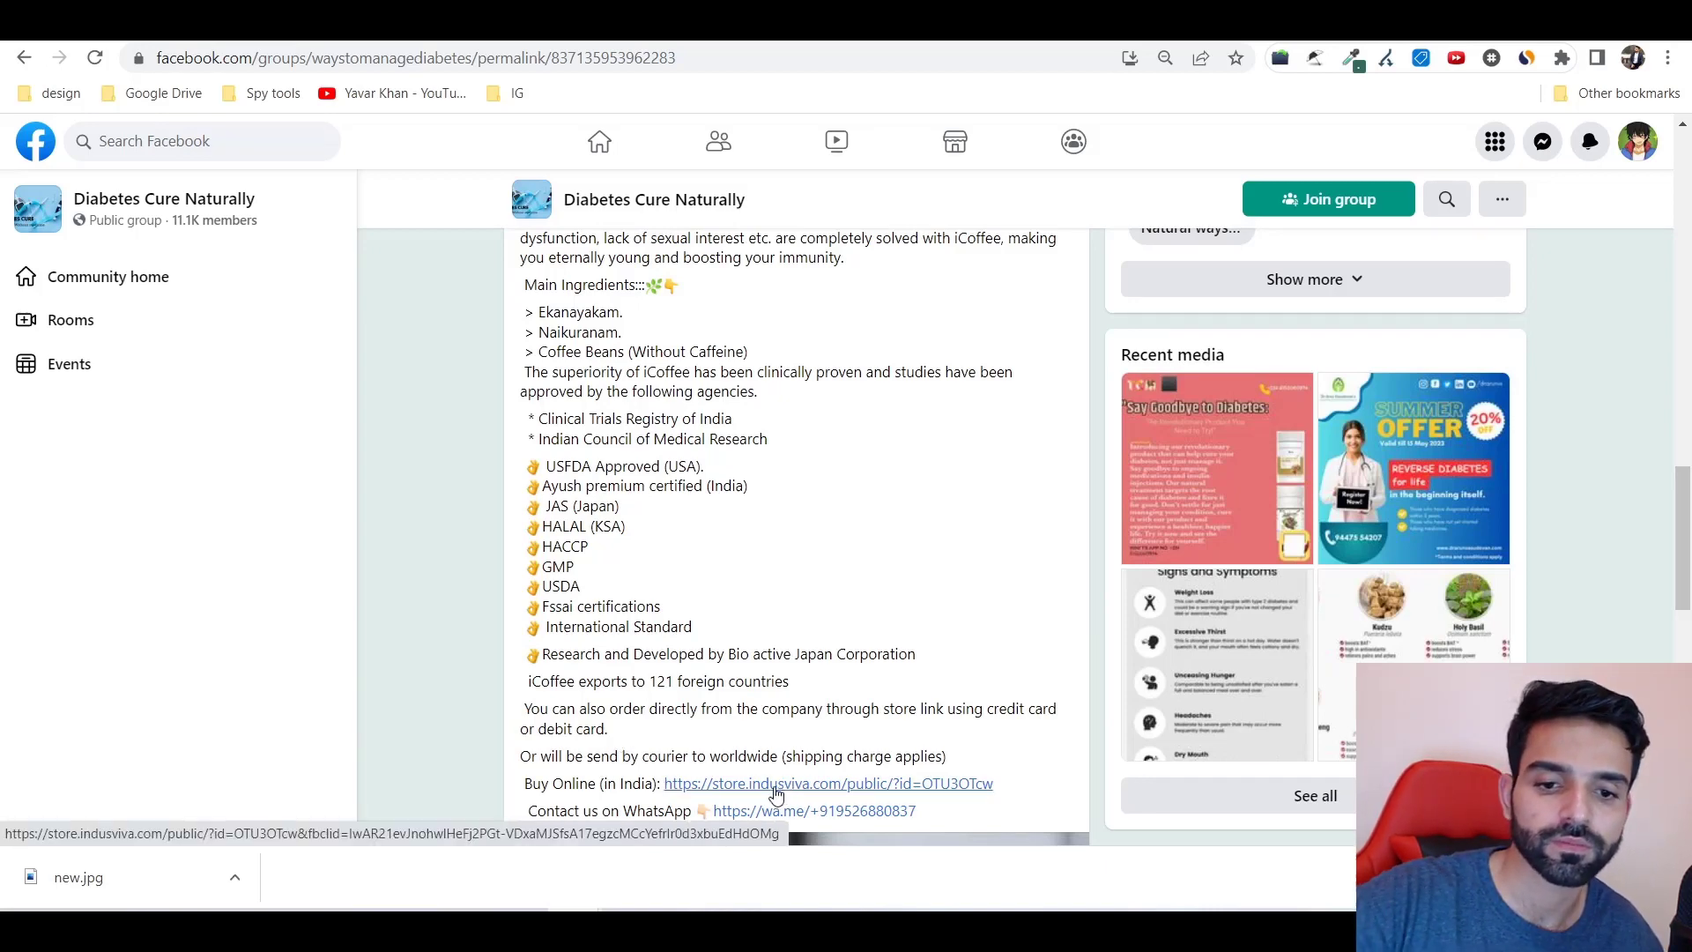
scroll(773, 782, "up", 5)
scroll(616, 315, "up", 9)
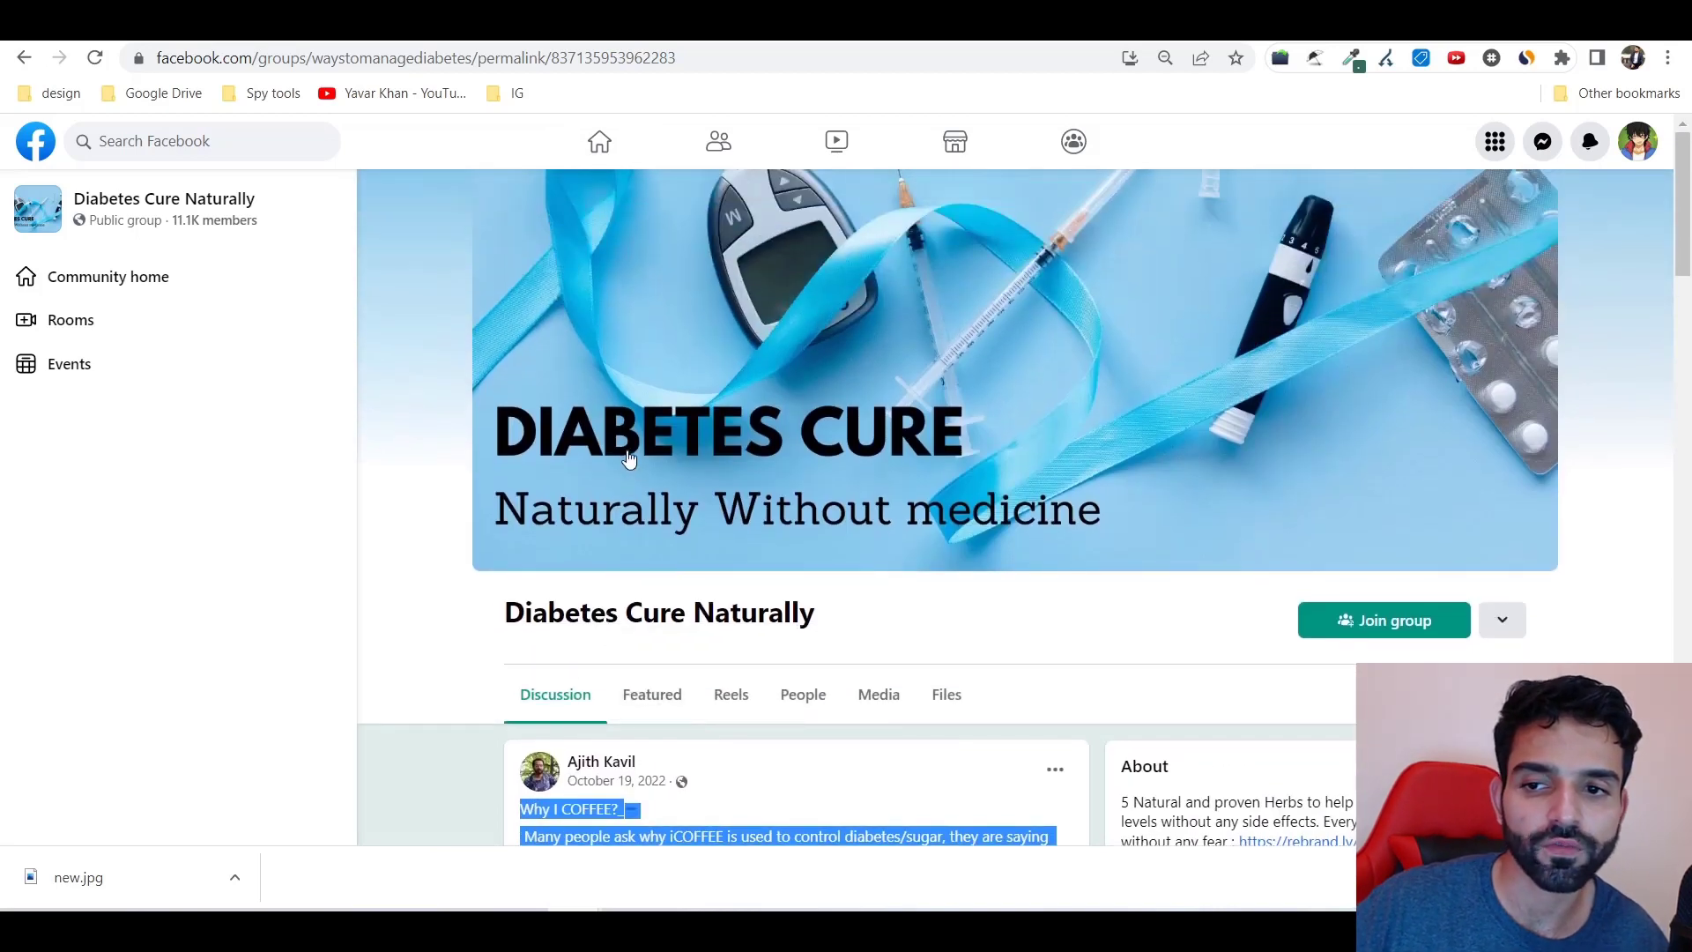
scroll(607, 455, "down", 5)
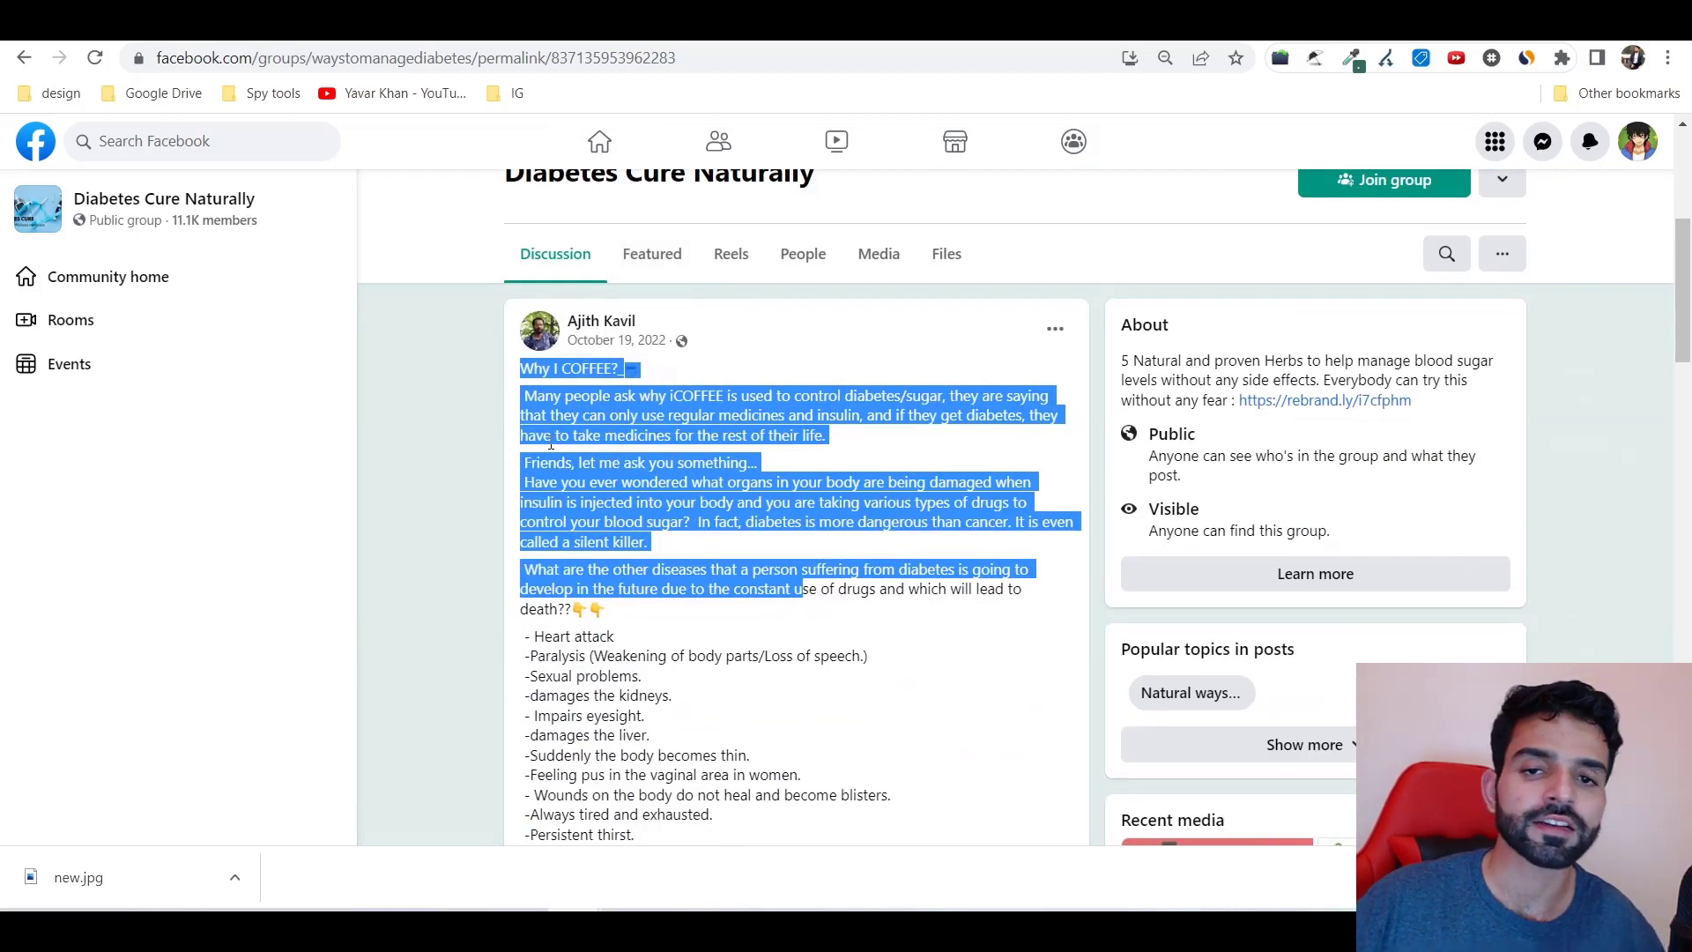